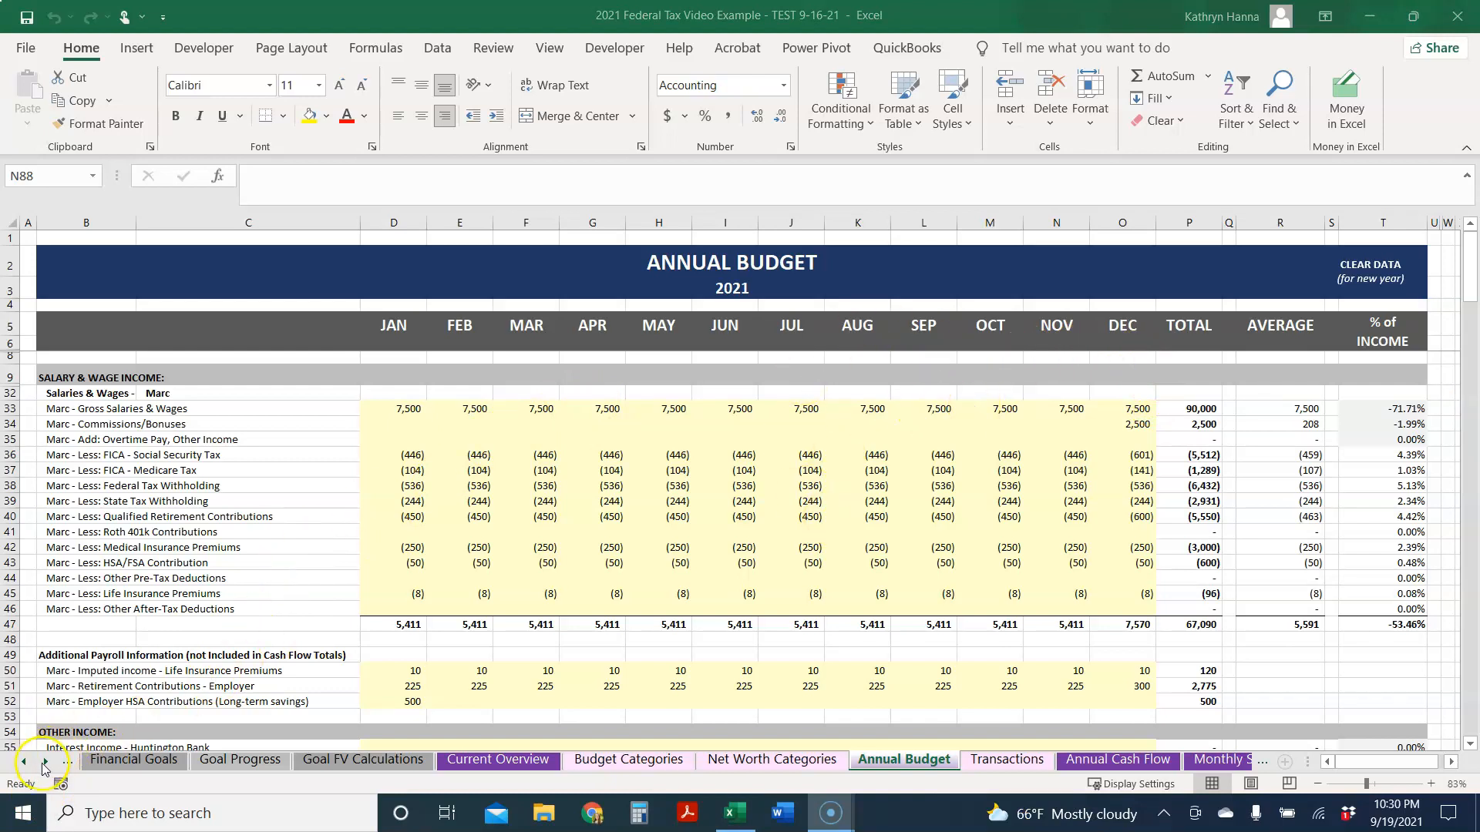
- Open the 1040 Tax Summary sheet and select the Scenario #1 tax filing status cell
click(48, 763)
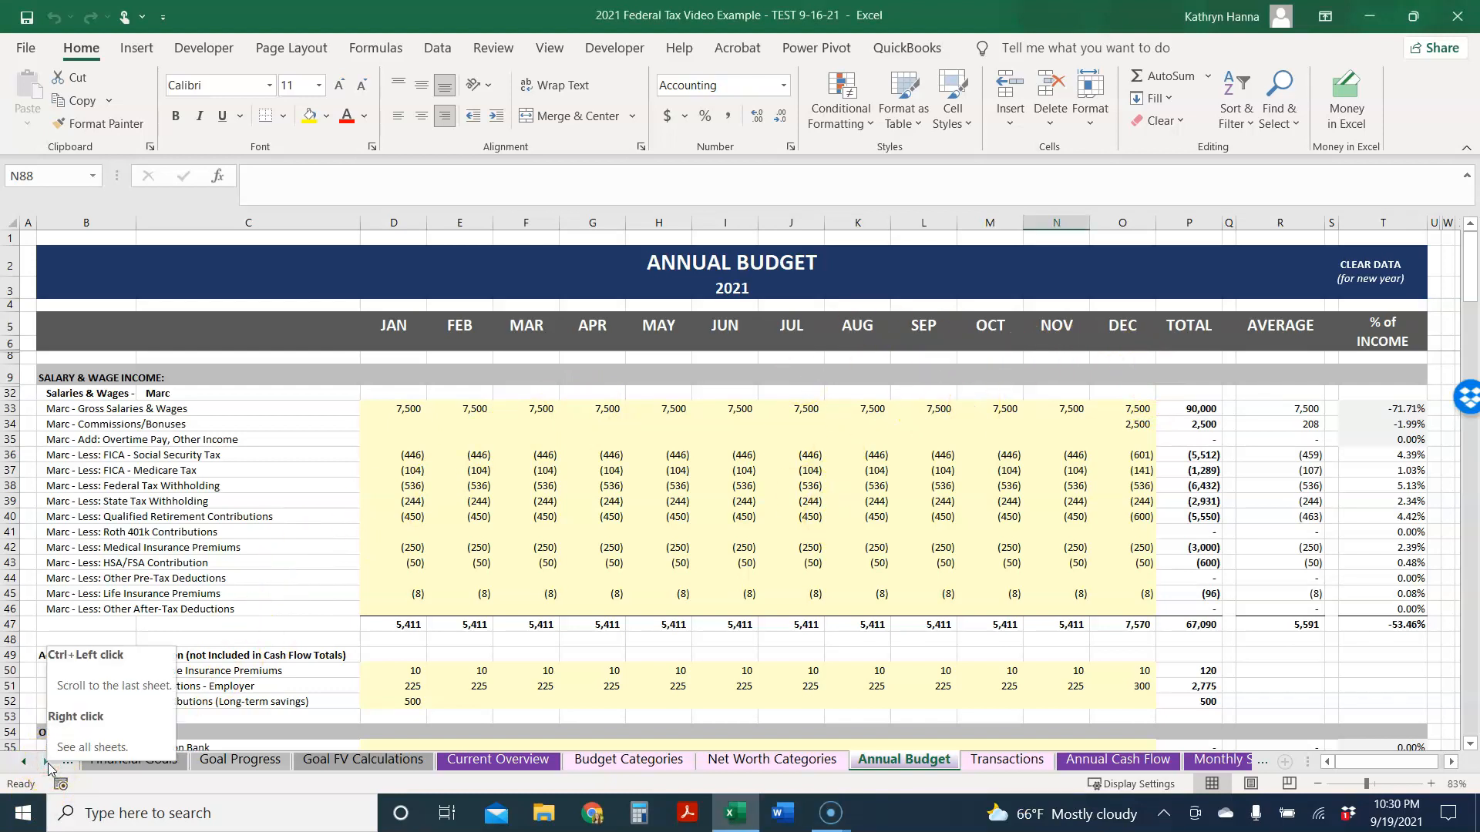
right_click(48, 763)
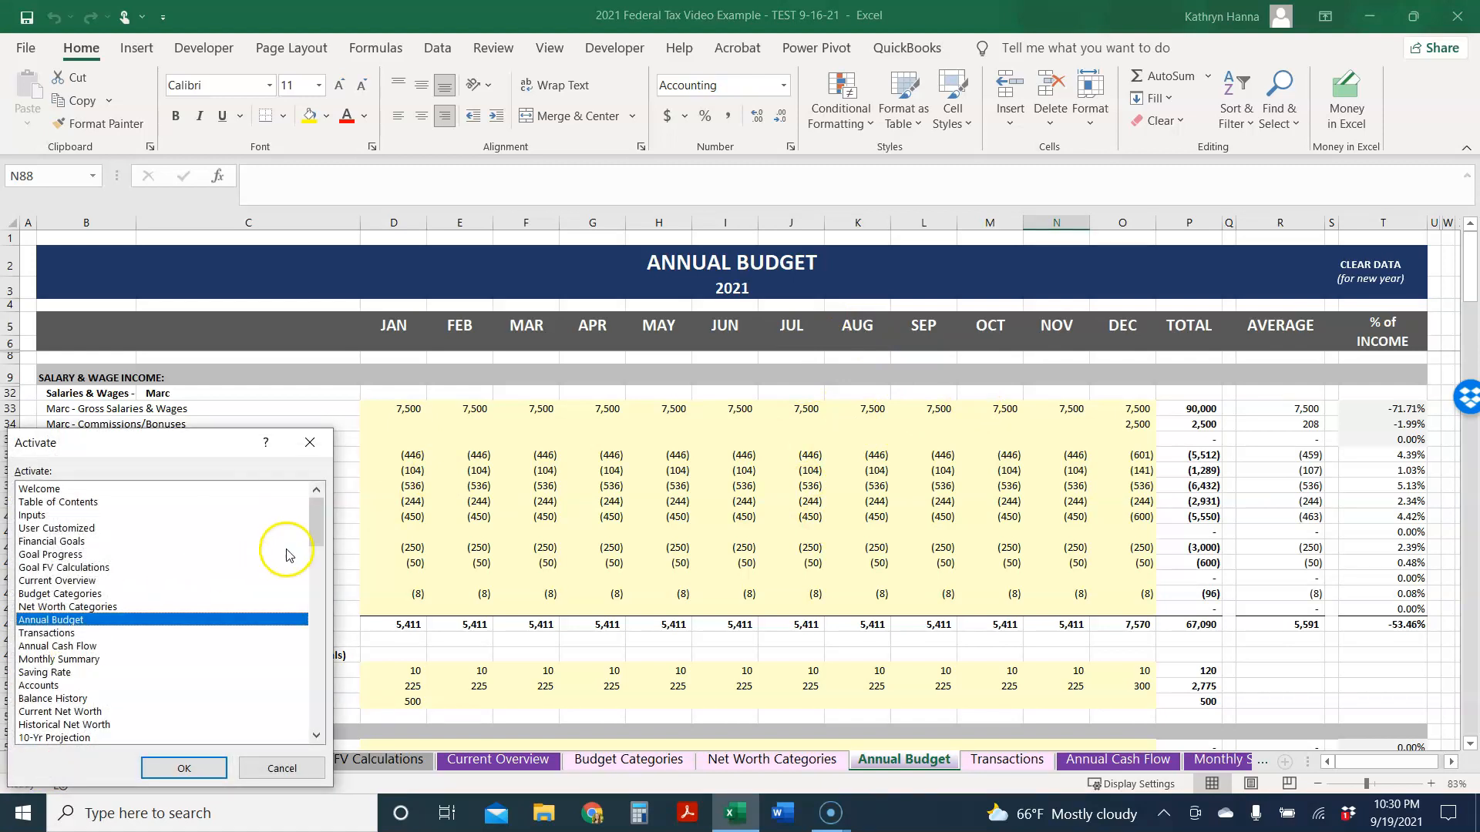
drag(319, 523, 312, 587)
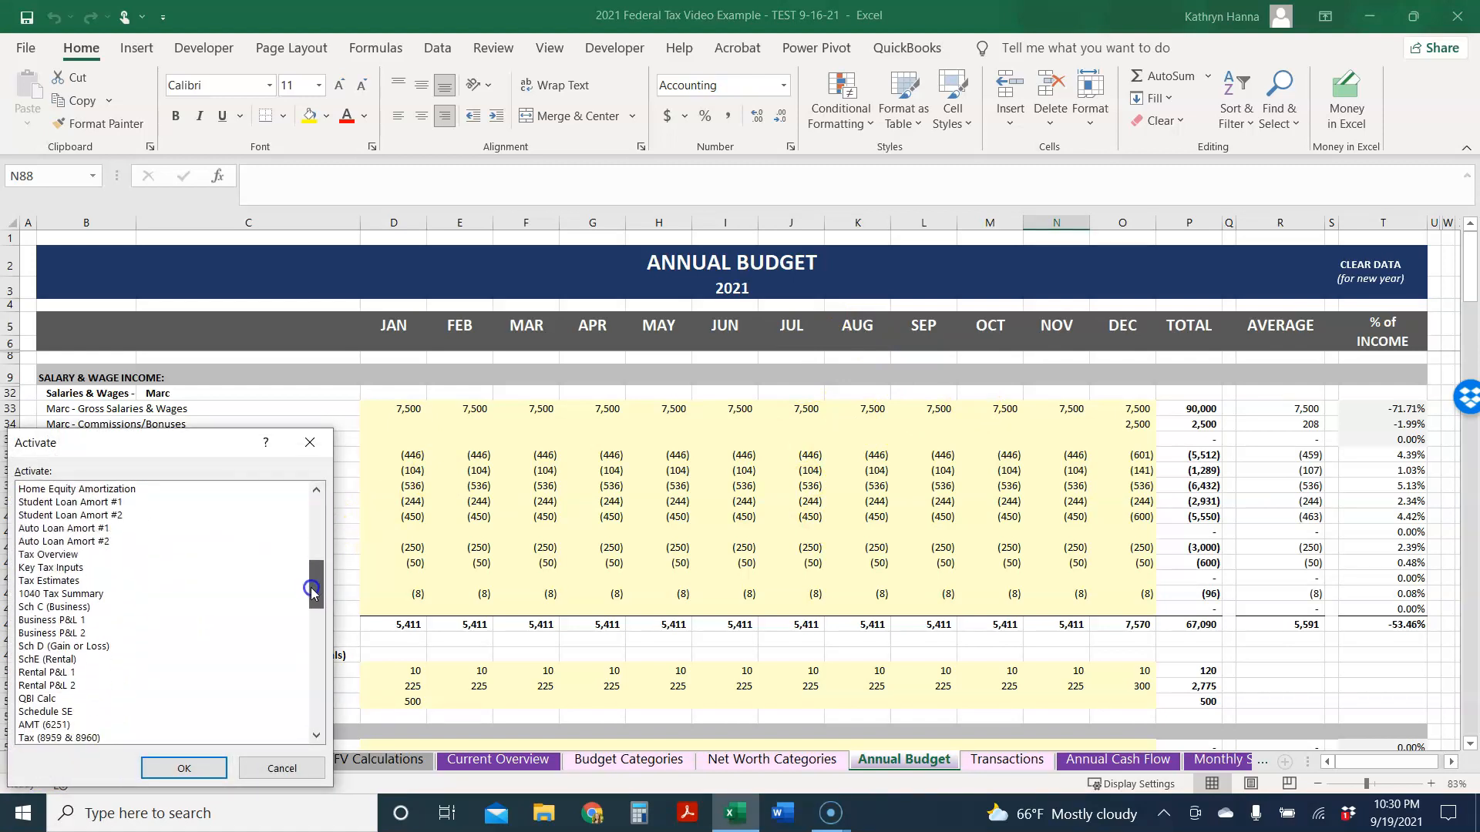
double_click(85, 598)
scroll(679, 593, up, 12)
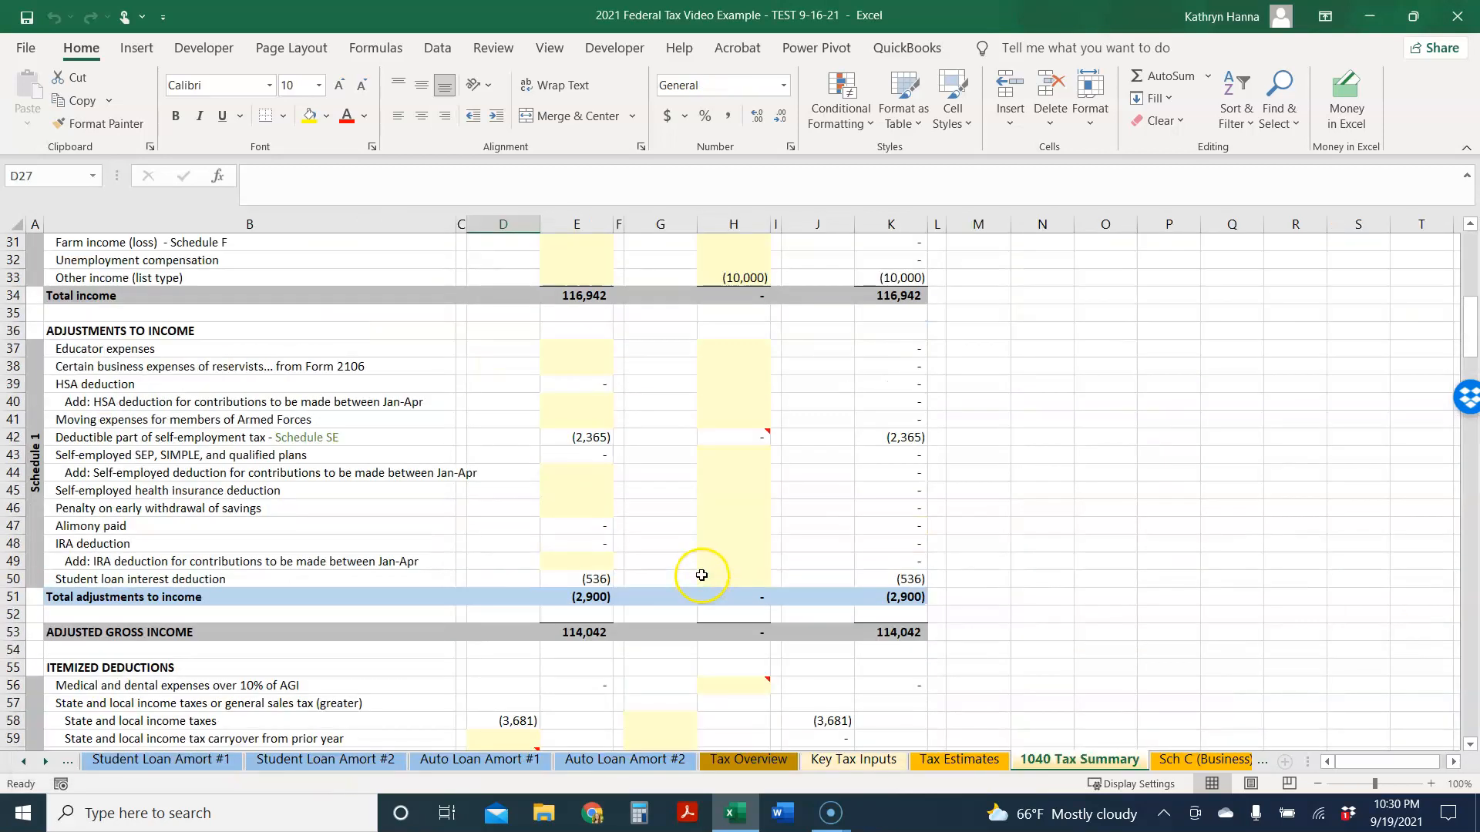
scroll(702, 577, up, 10)
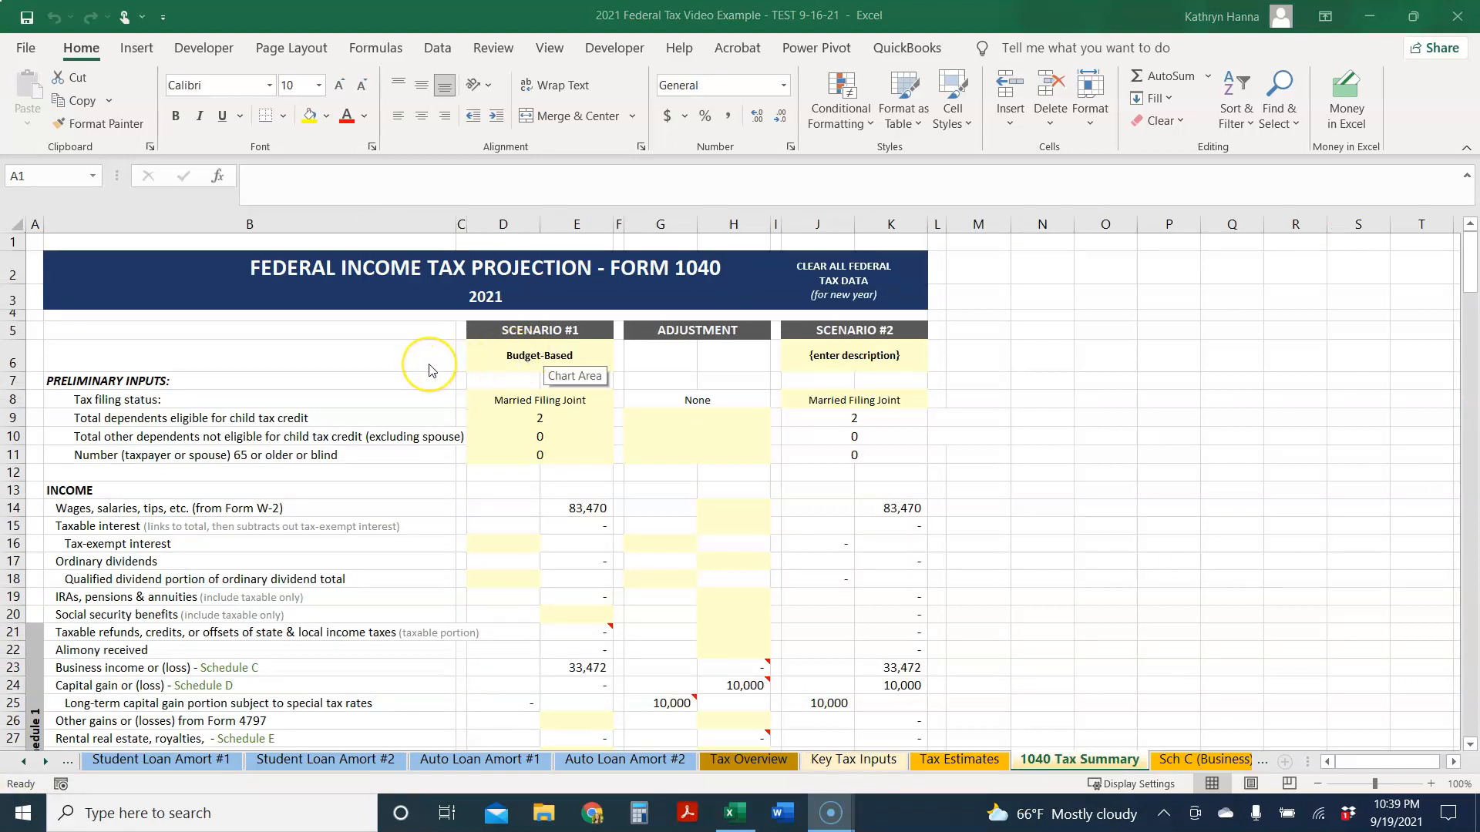
click(485, 399)
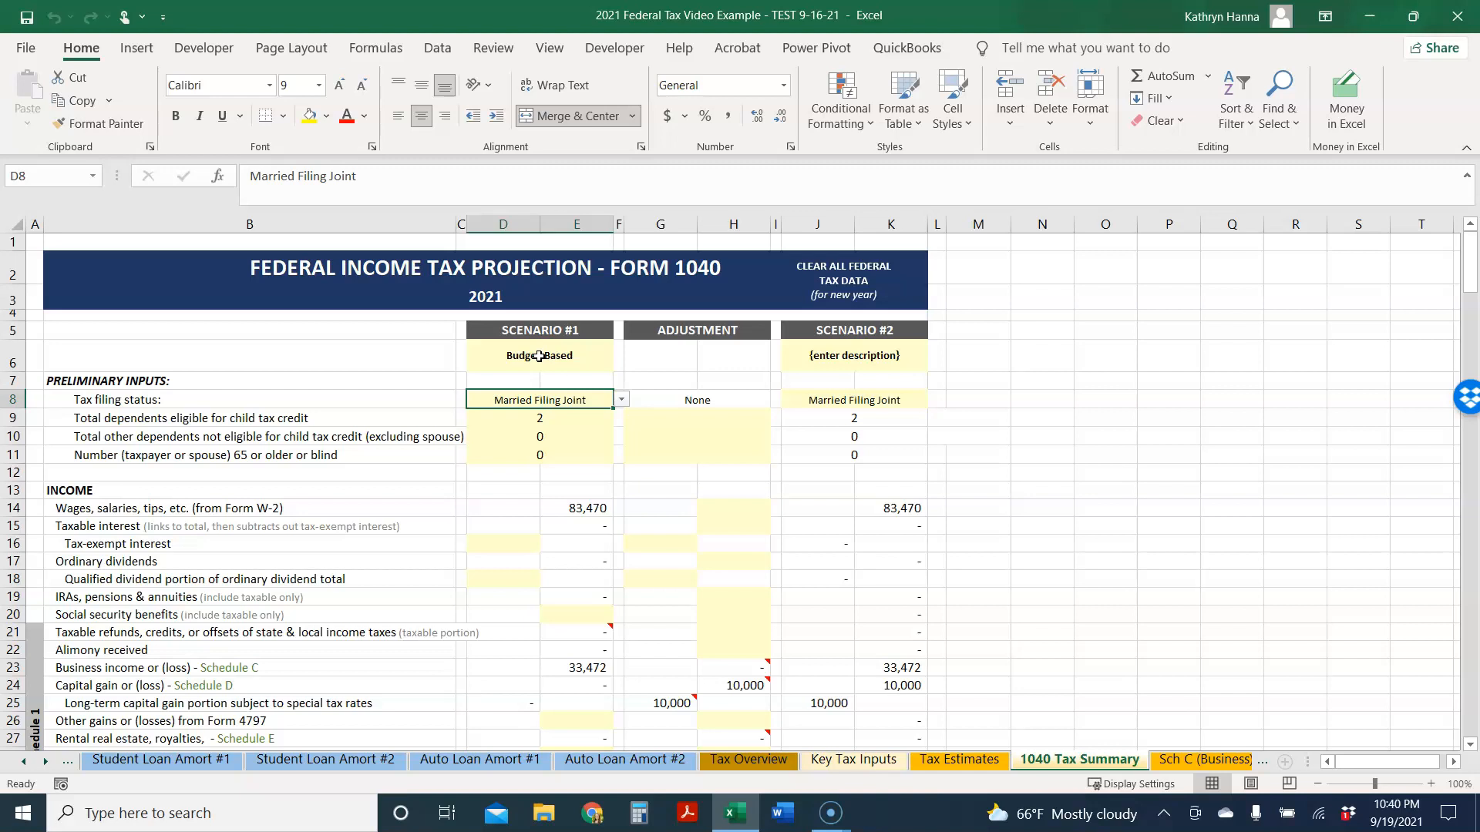
- Open the Annual Budget sheet and review its income, savings goals, and debt and tax payment rows
right_click(19, 764)
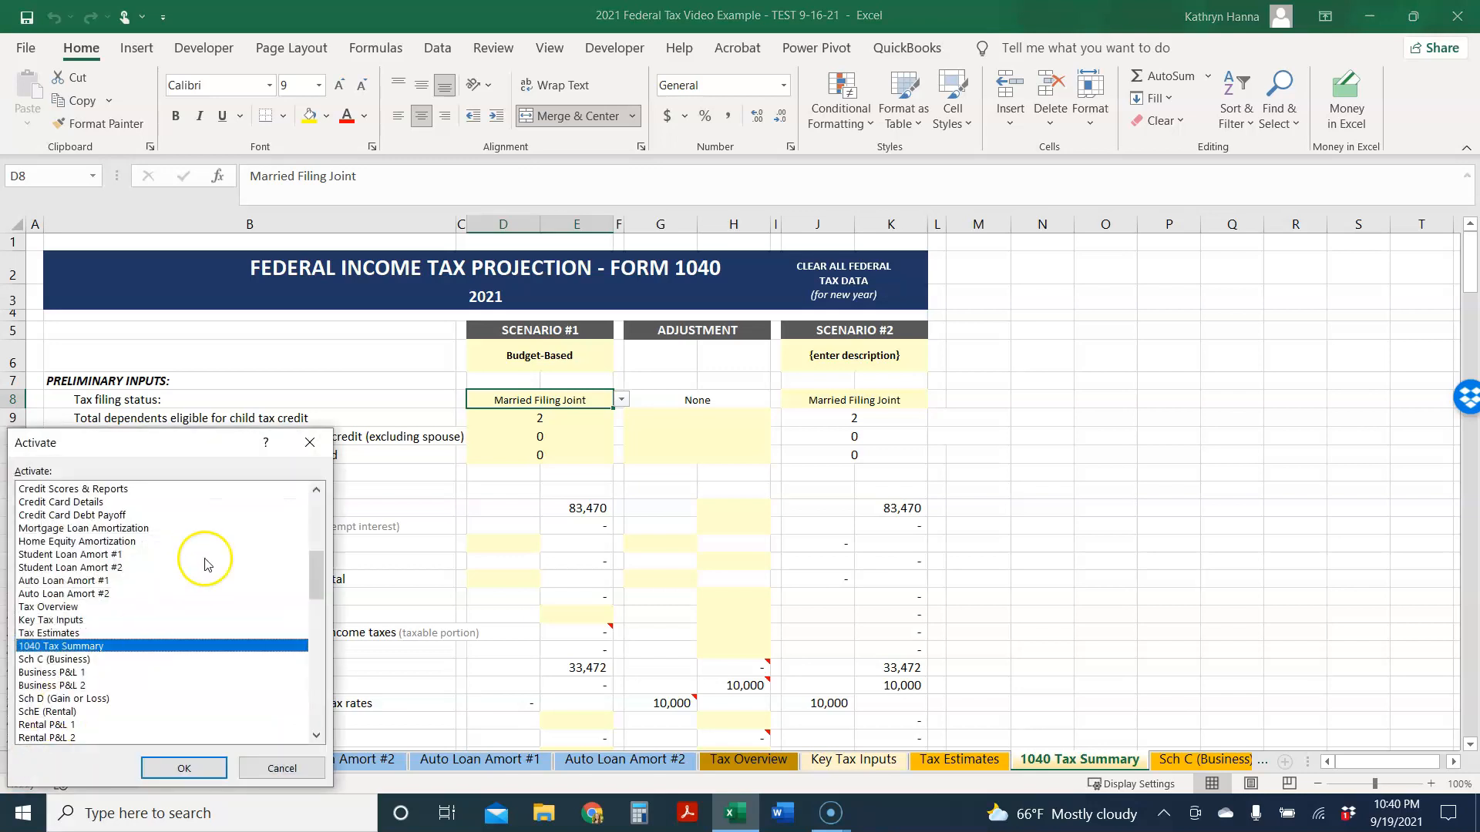
drag(321, 592, 316, 551)
double_click(73, 515)
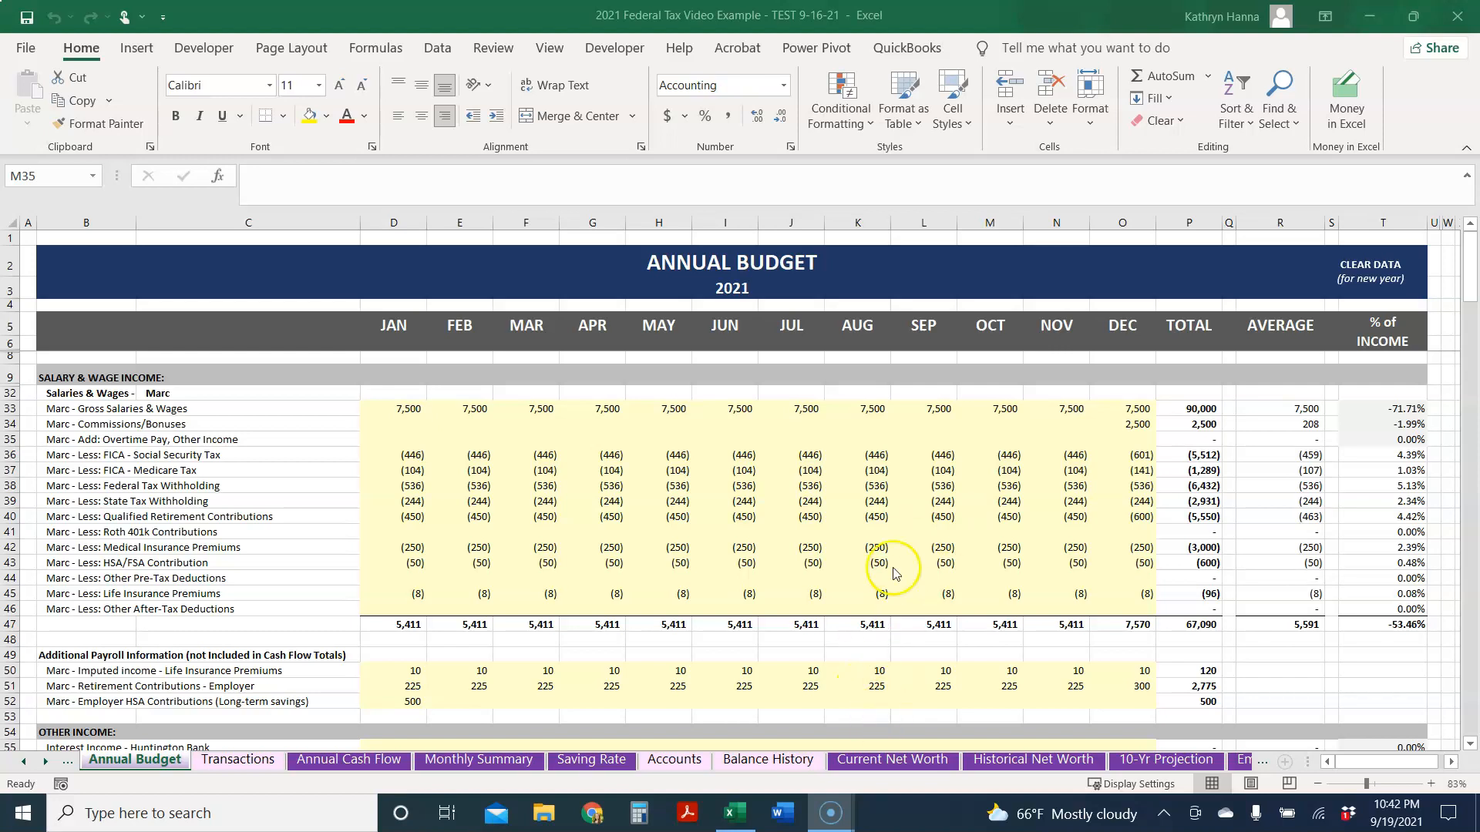
scroll(607, 548, down, 5)
scroll(608, 548, down, 20)
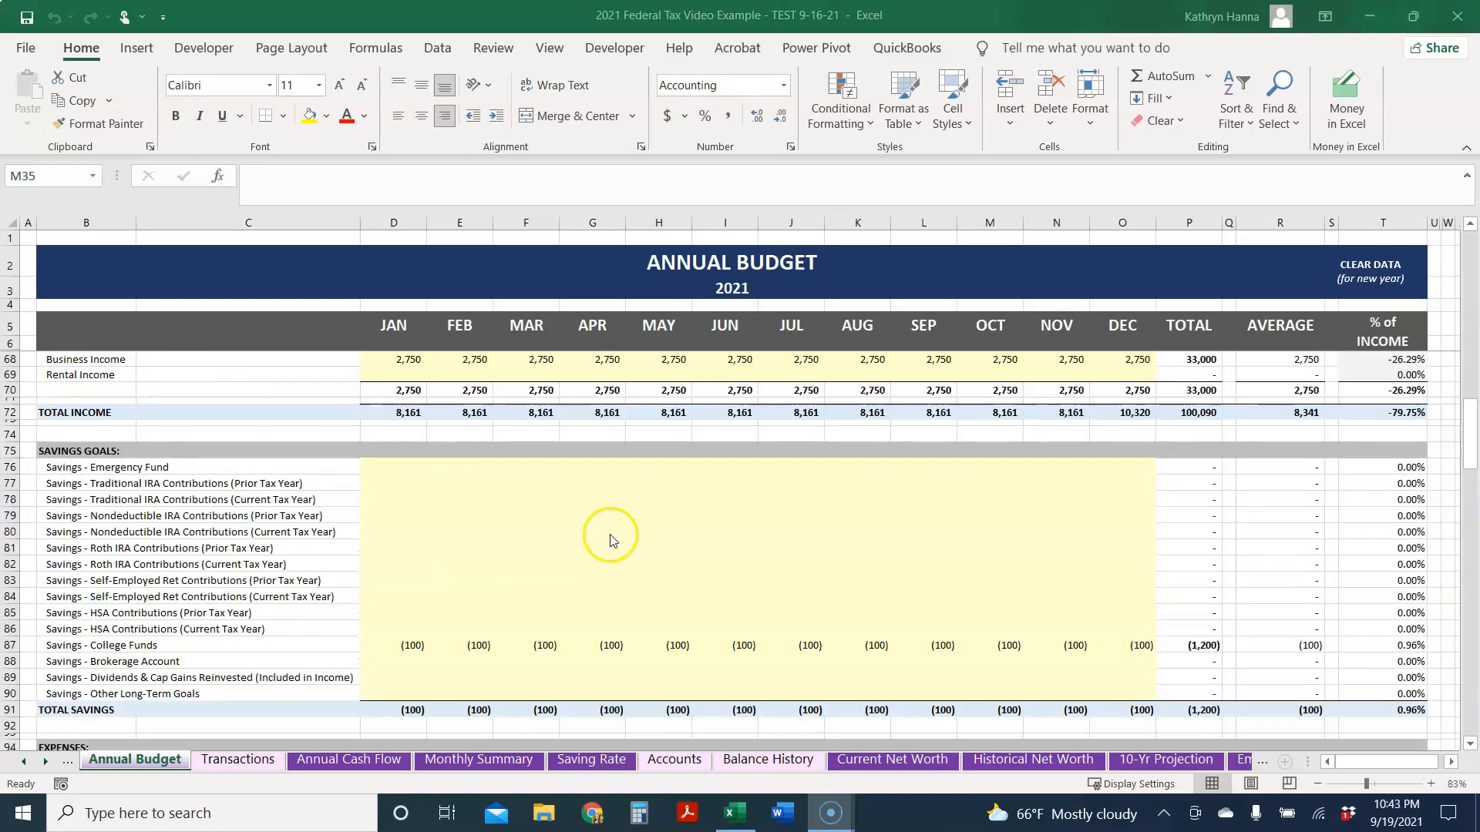
scroll(611, 538, up, 18)
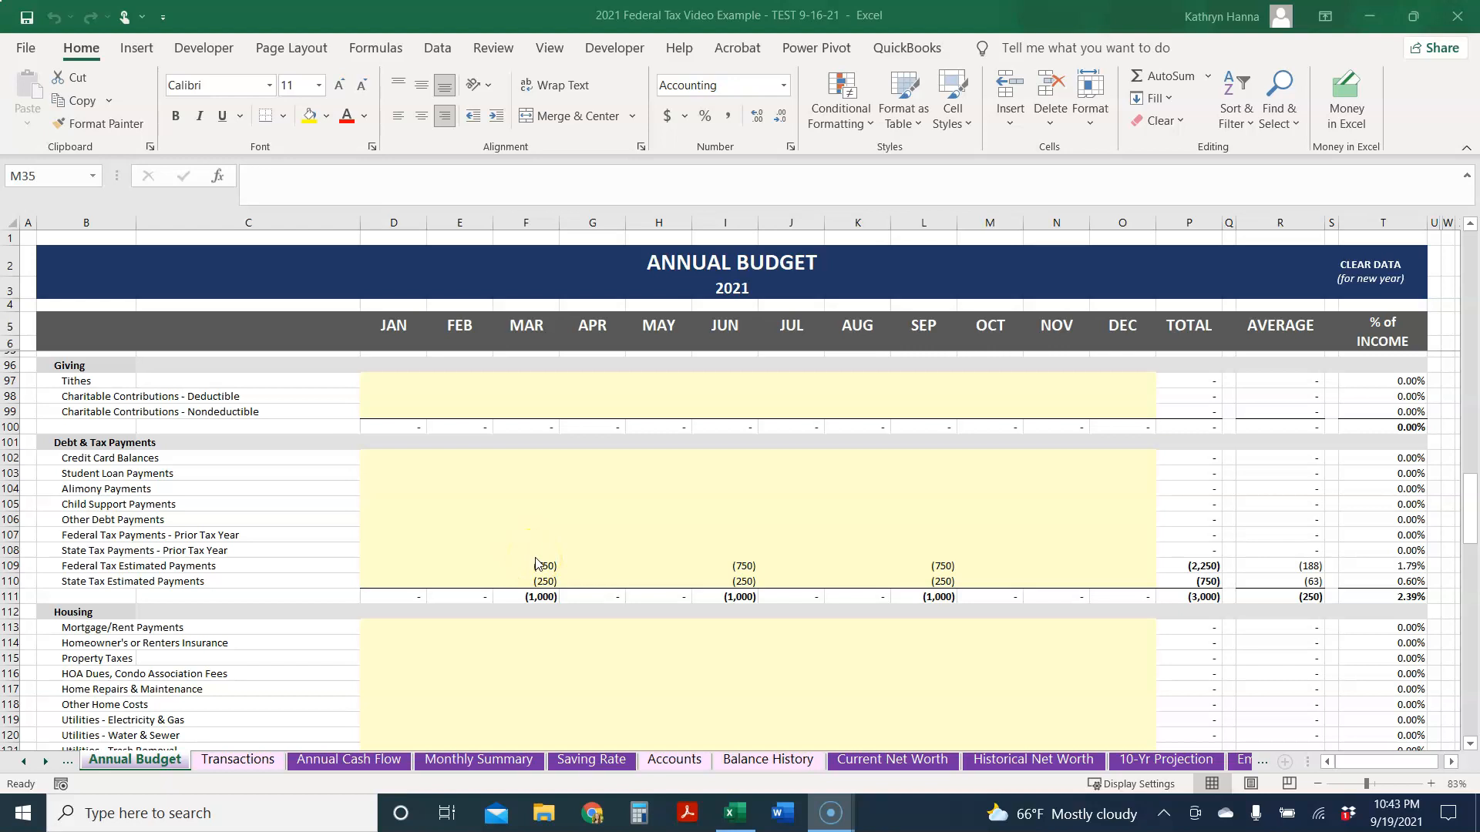
scroll(538, 563, up, 20)
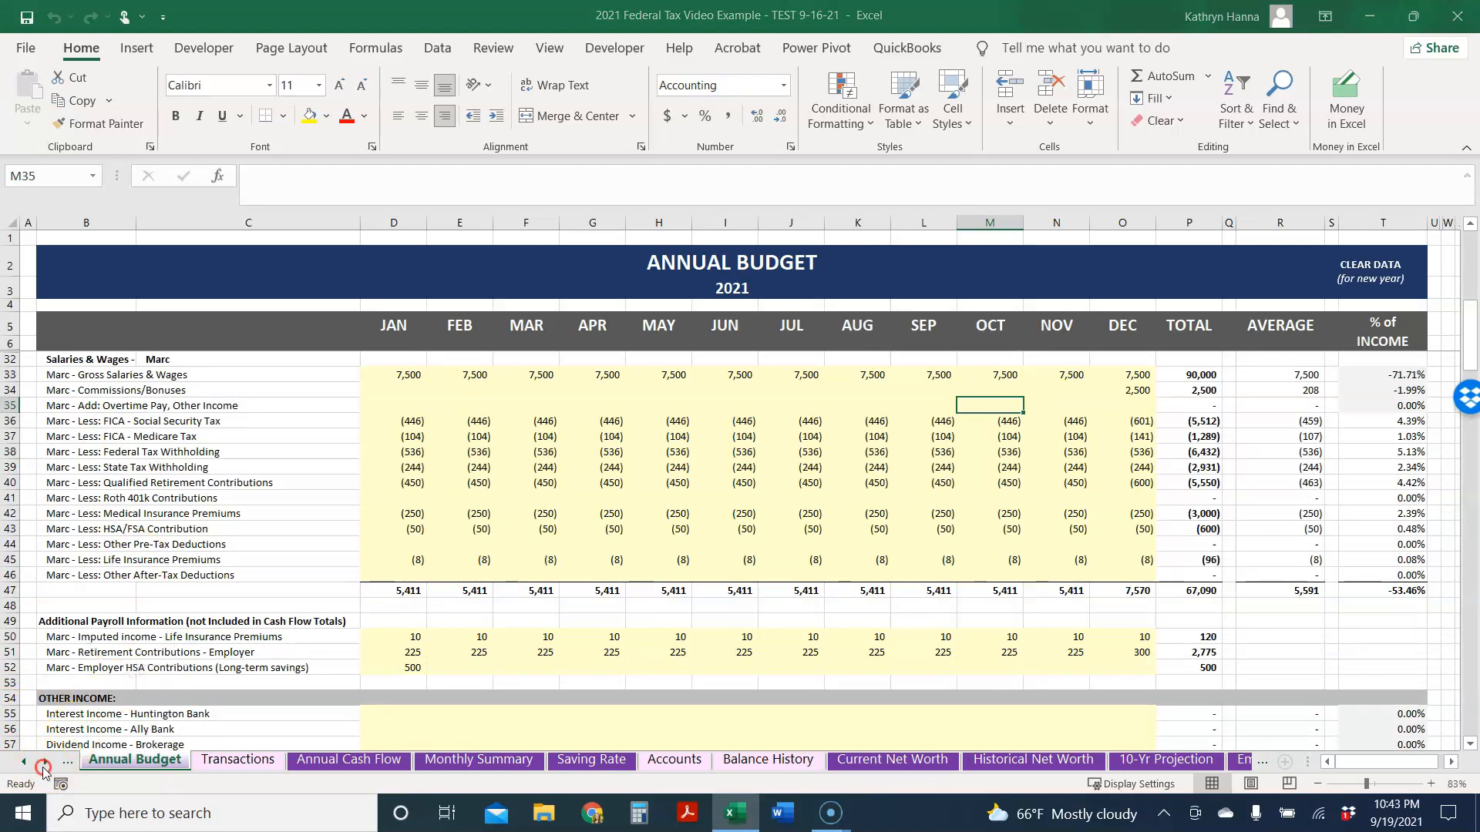
- Return to the 1040 Tax Summary sheet and review the adjustments to income and itemized deductions
right_click(44, 765)
drag(315, 515, 313, 586)
click(68, 633)
double_click(66, 637)
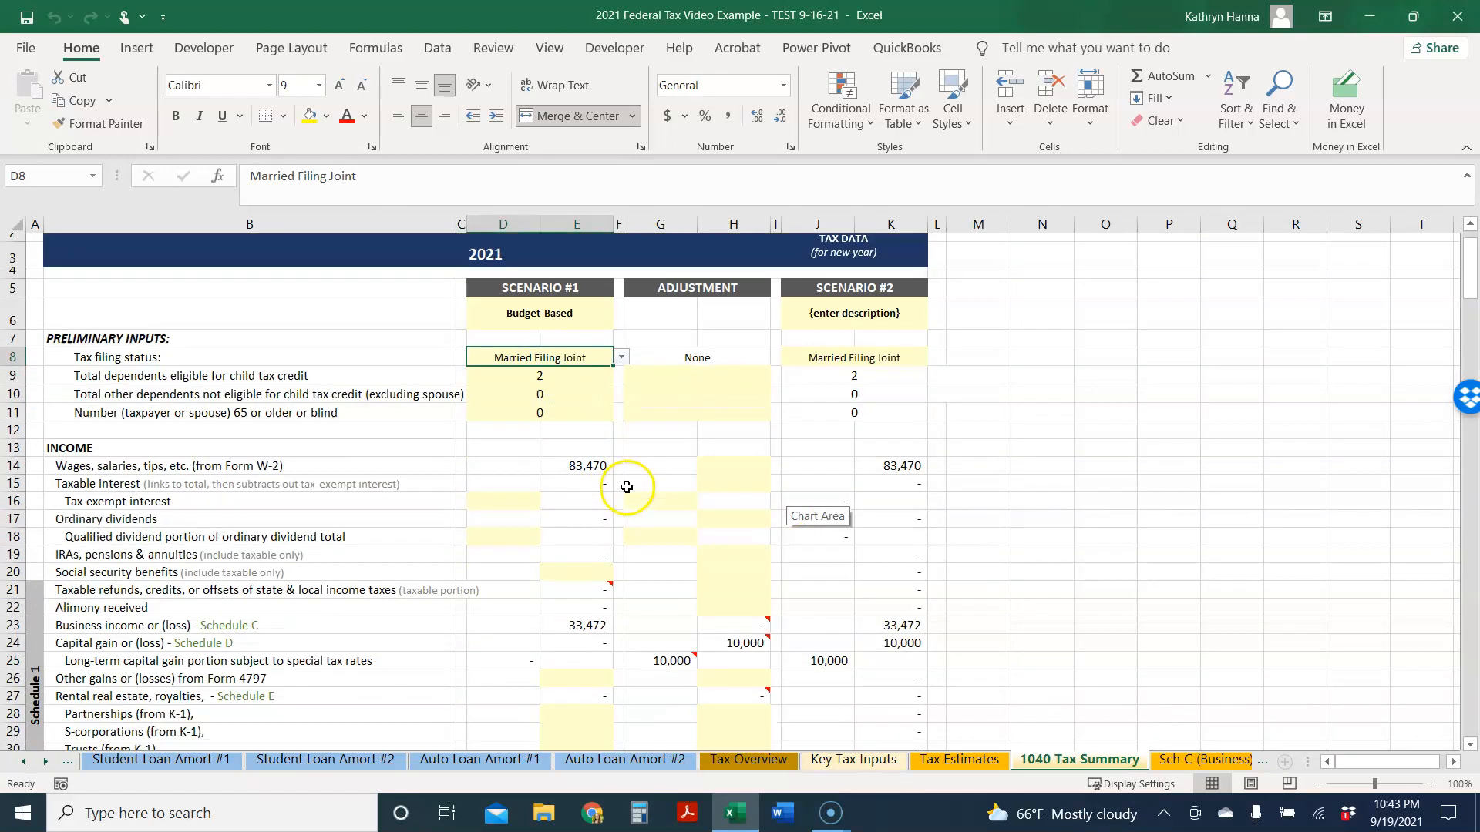
scroll(565, 509, down, 5)
scroll(564, 504, down, 5)
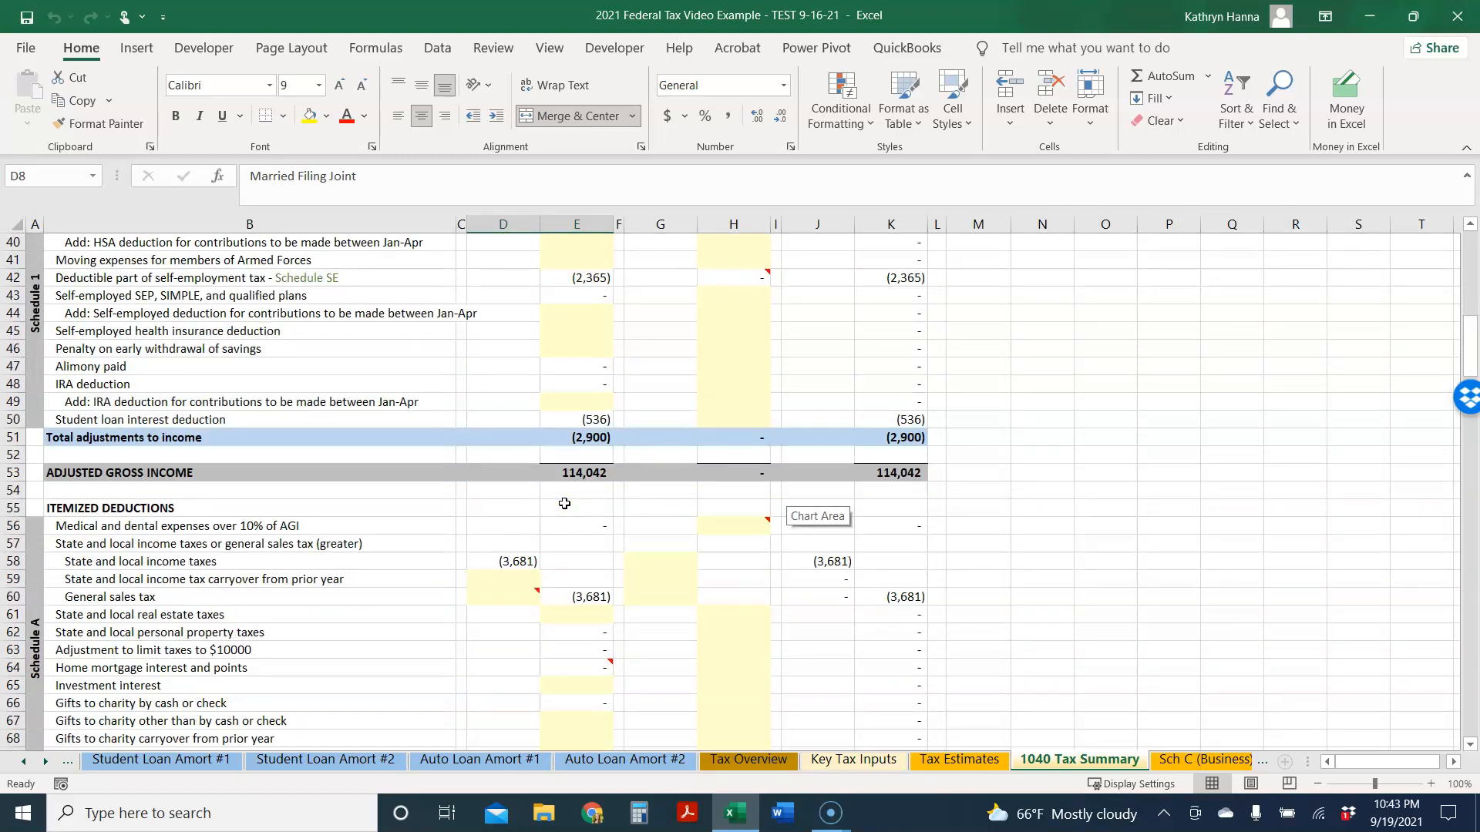
scroll(564, 504, down, 5)
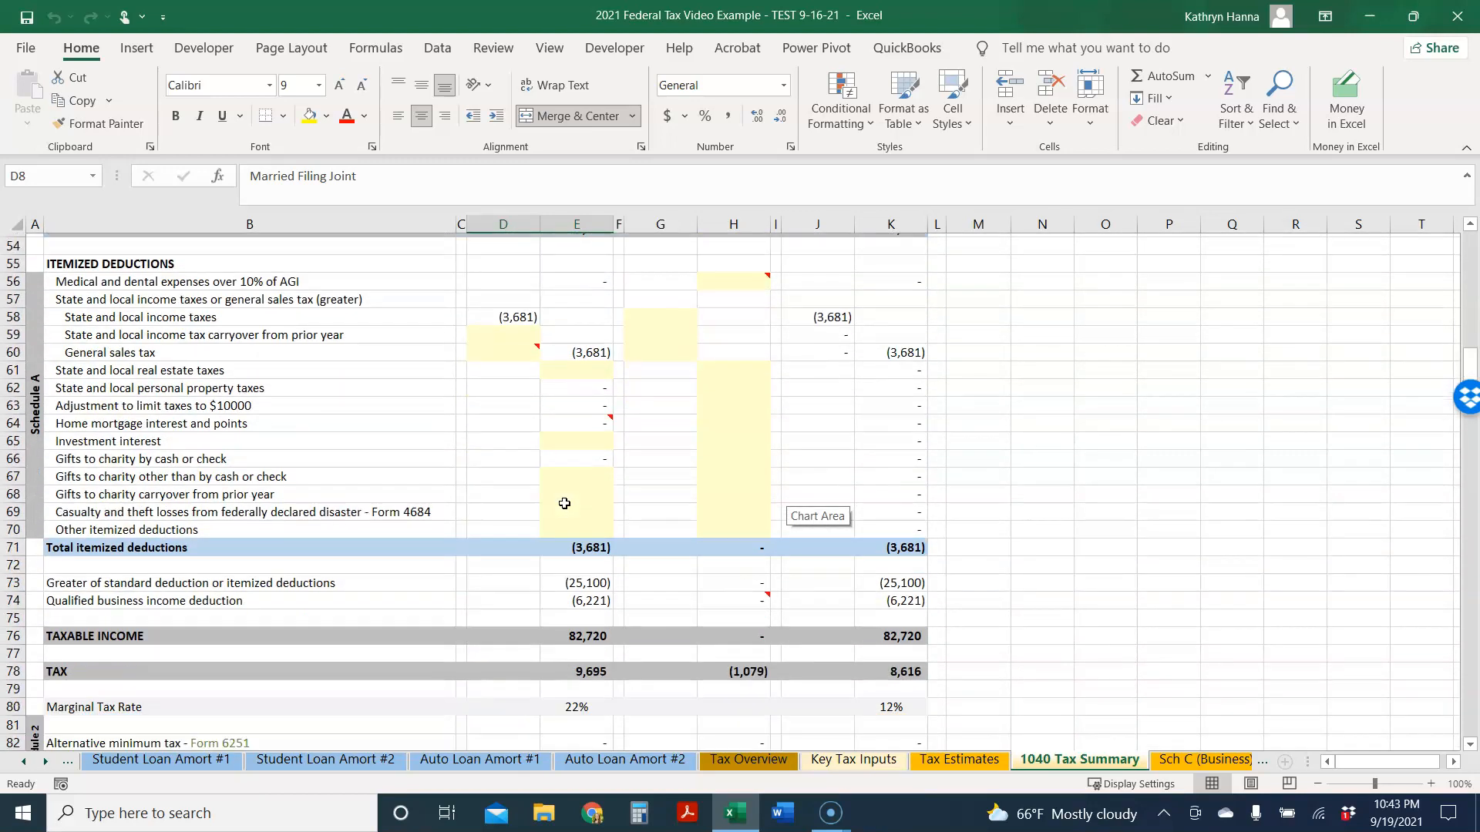
scroll(565, 504, up, 2)
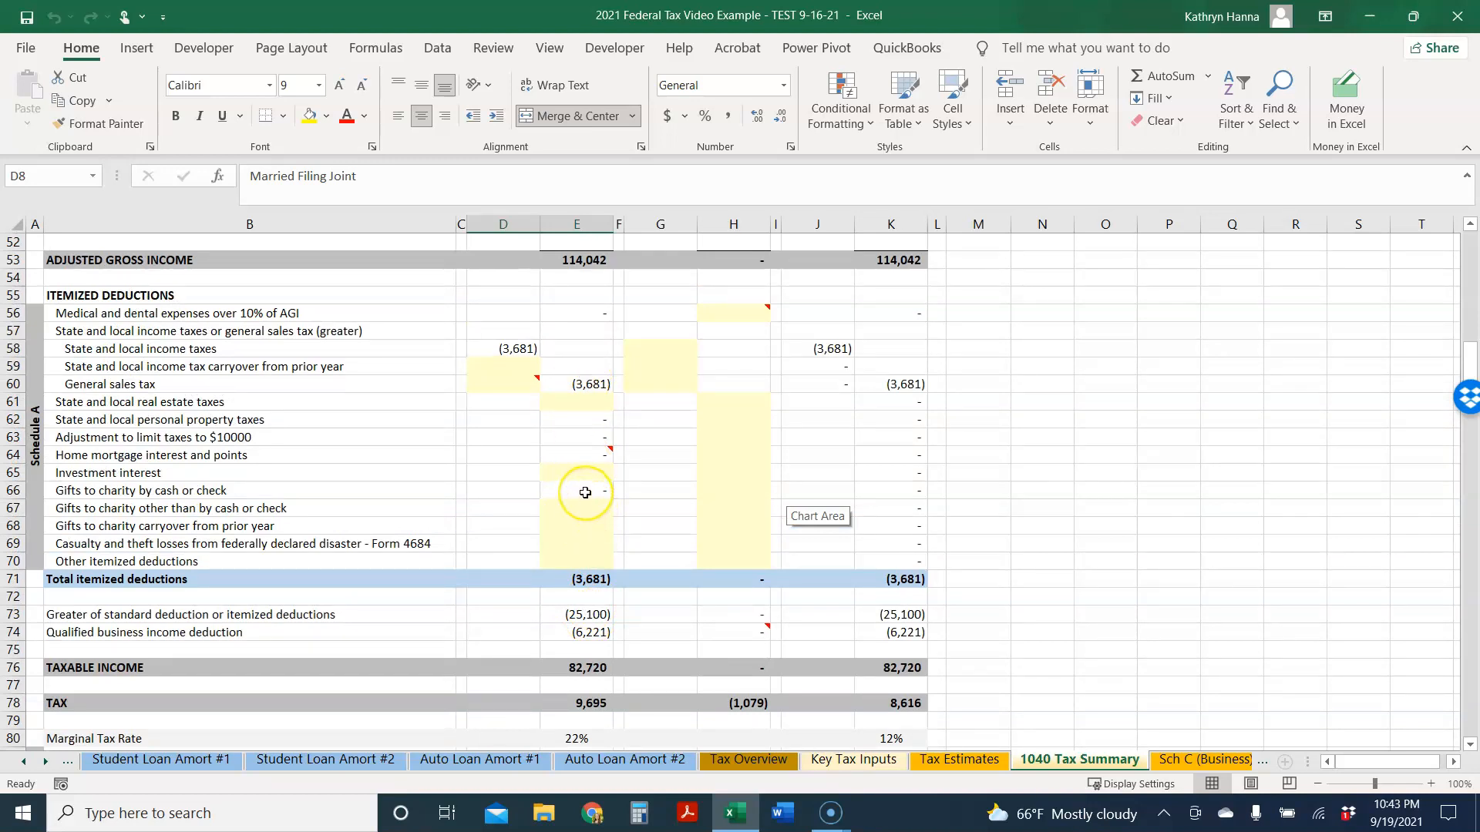
scroll(585, 493, up, 17)
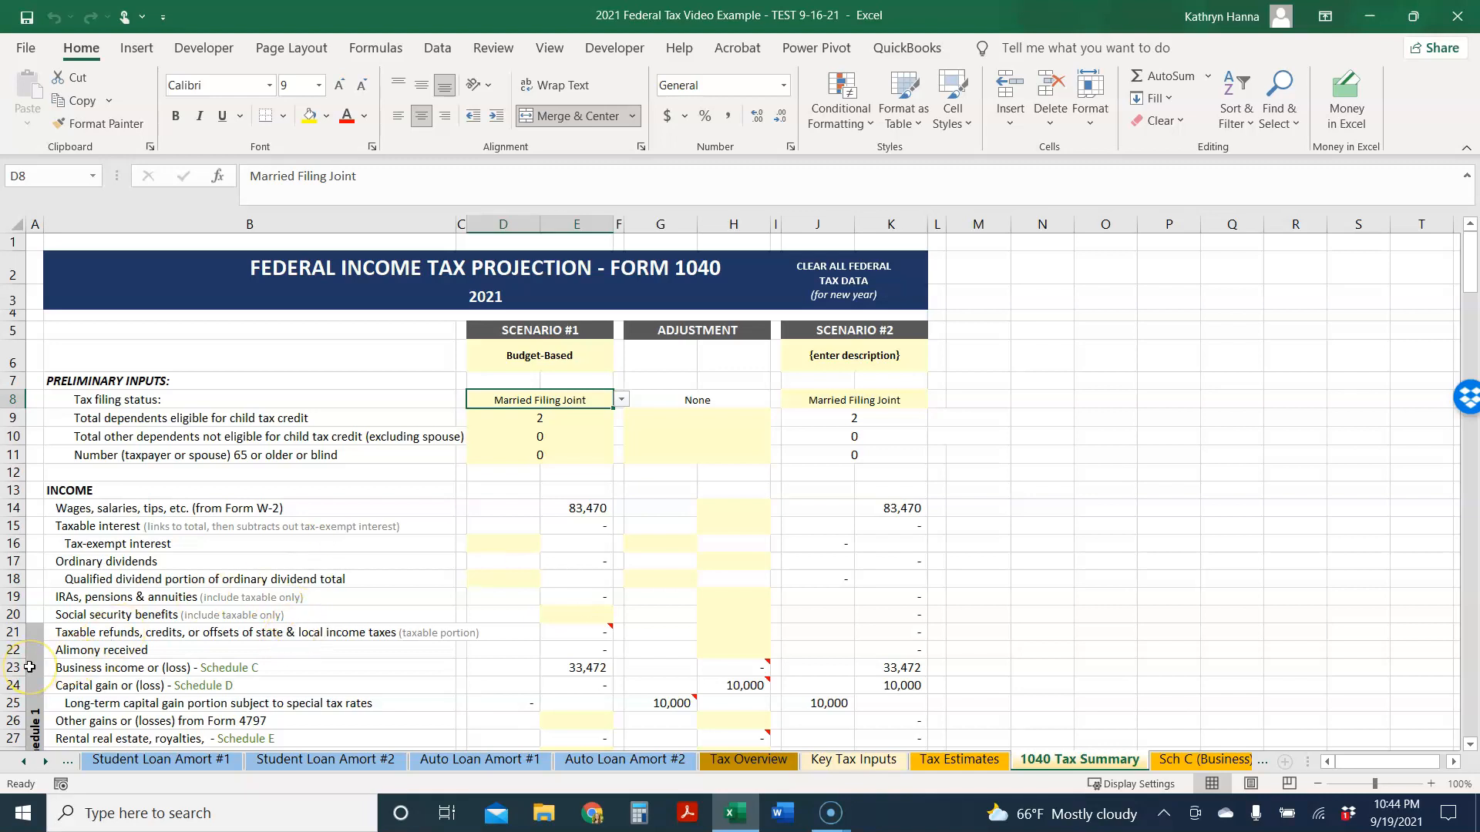
- Examine the schedule labels beside the 1040 sections, from the Schedule 1 income lines through the Schedule 3 tax credits
scroll(30, 668, down, 3)
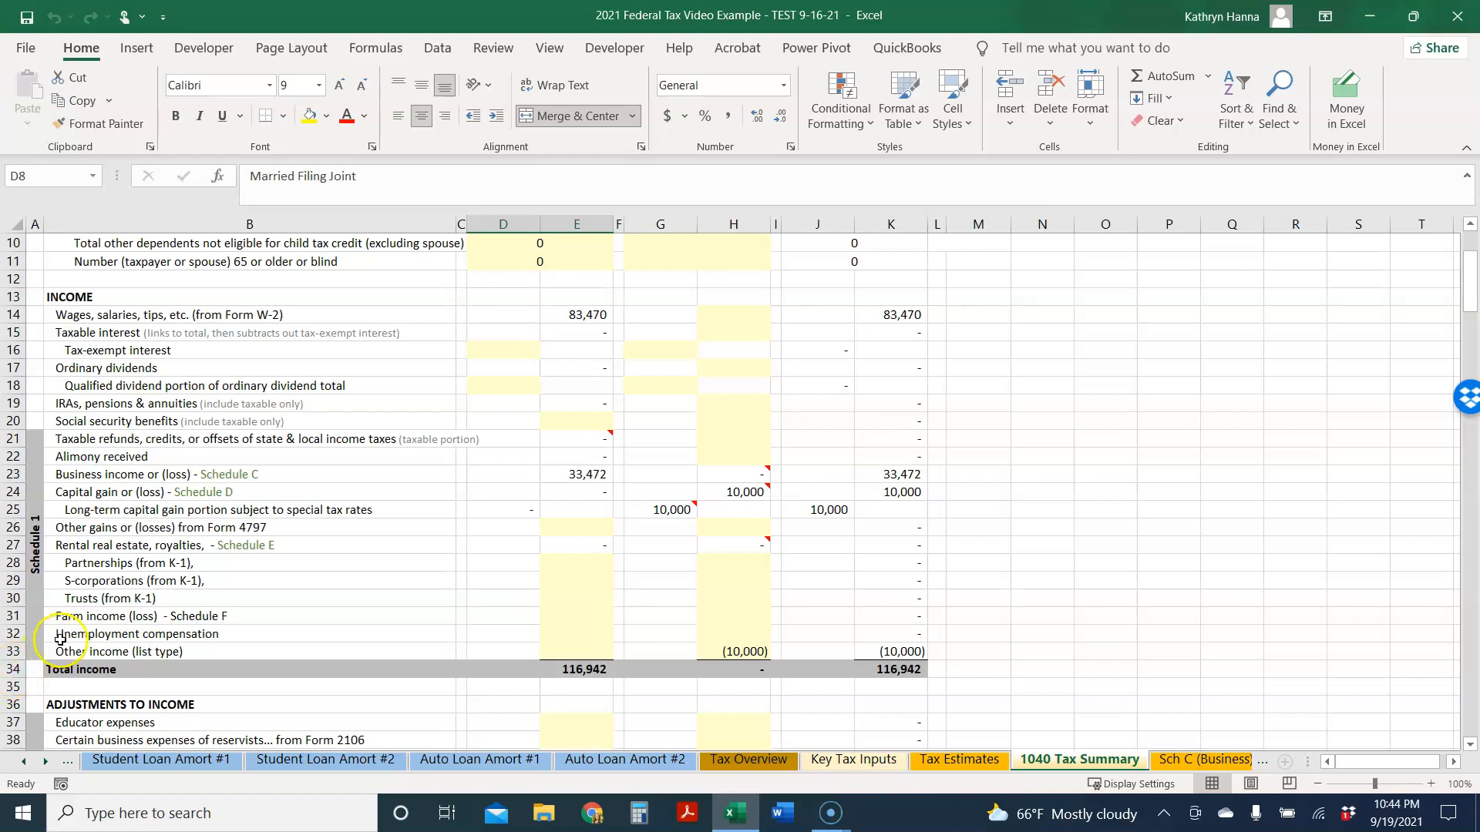
scroll(60, 640, down, 5)
scroll(47, 609, down, 1)
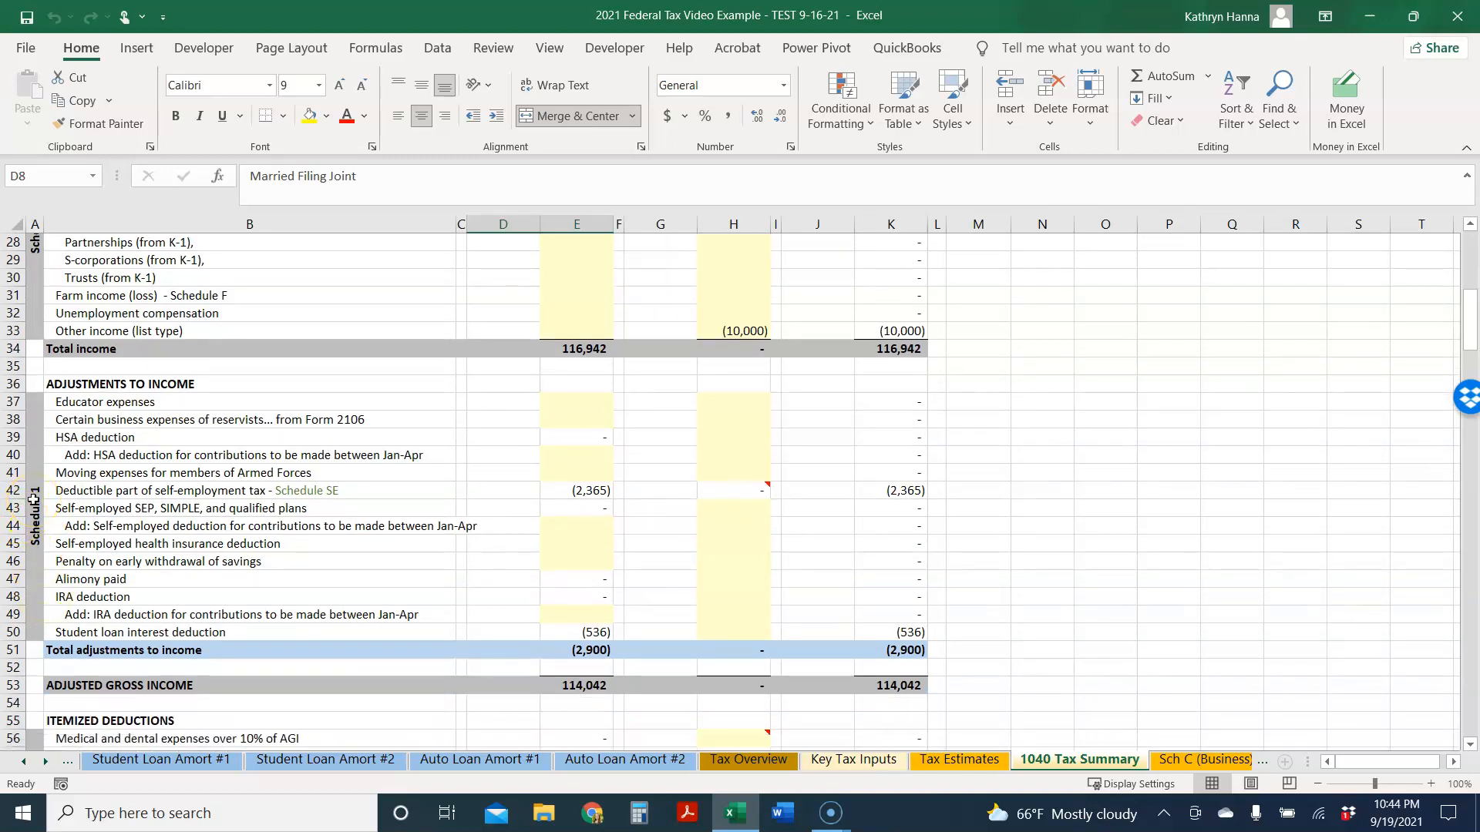
scroll(33, 499, down, 6)
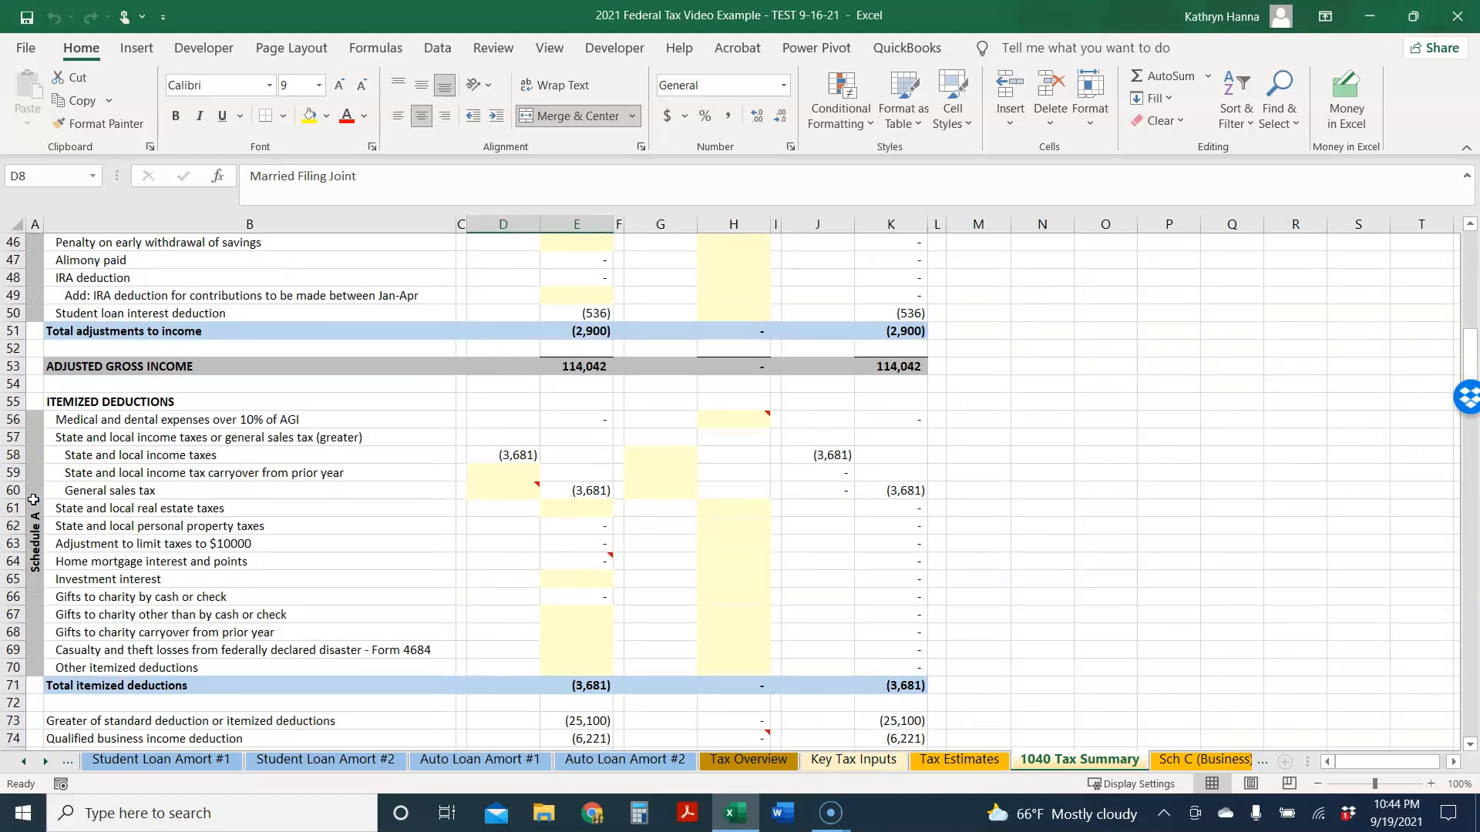
scroll(33, 499, down, 5)
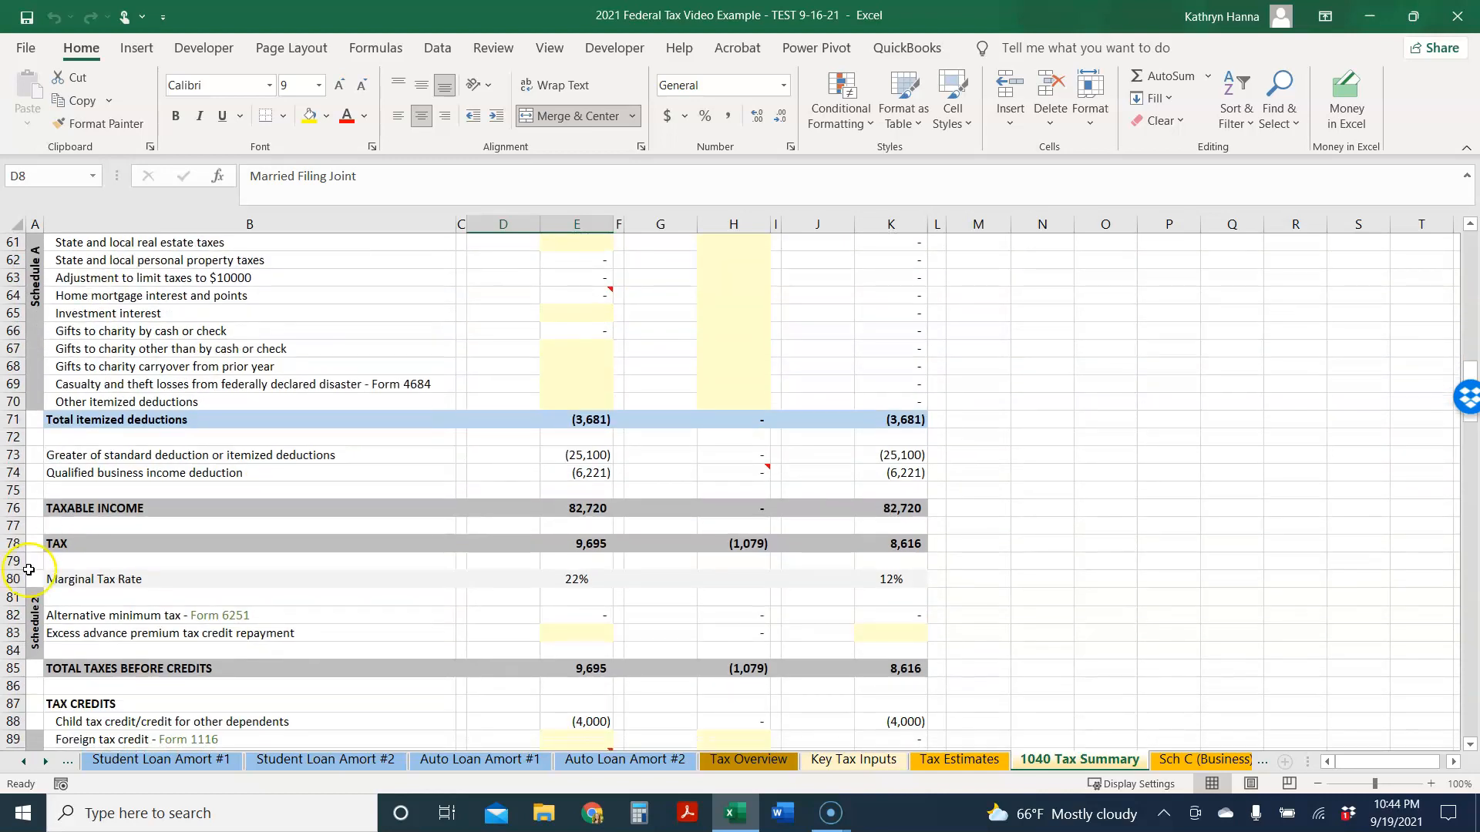
scroll(28, 592, down, 5)
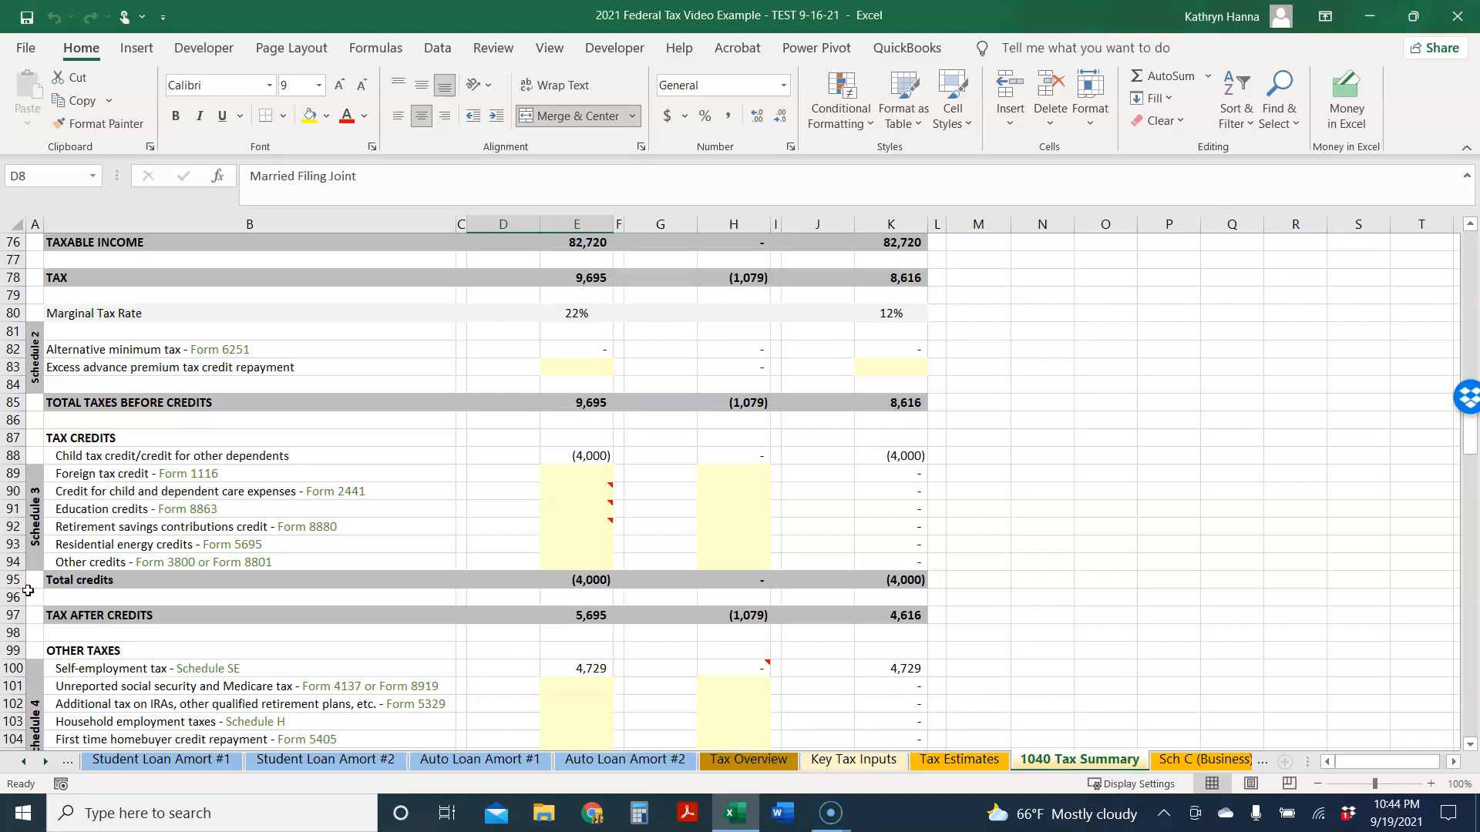
scroll(27, 591, up, 3)
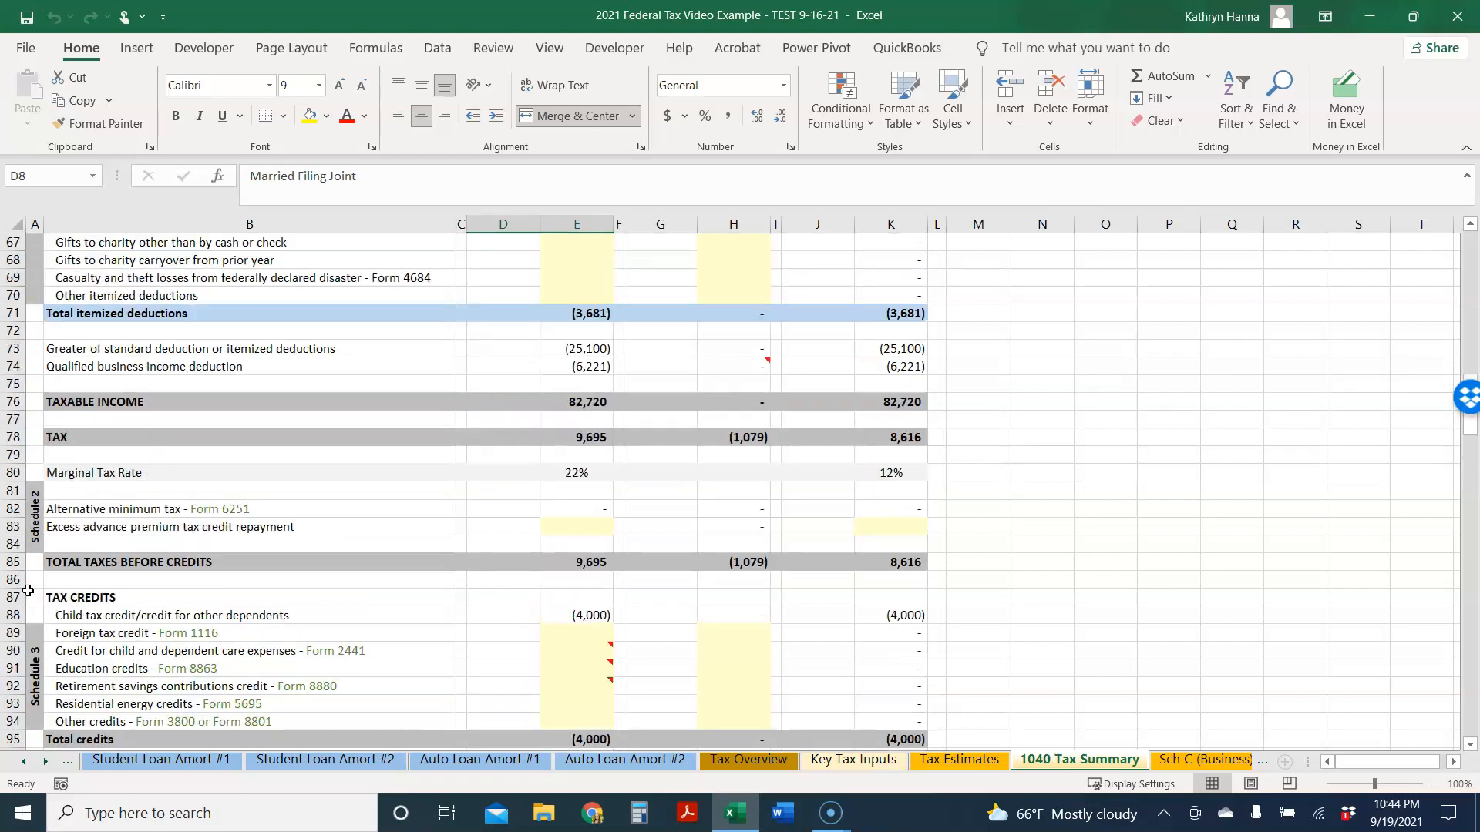
scroll(28, 591, up, 20)
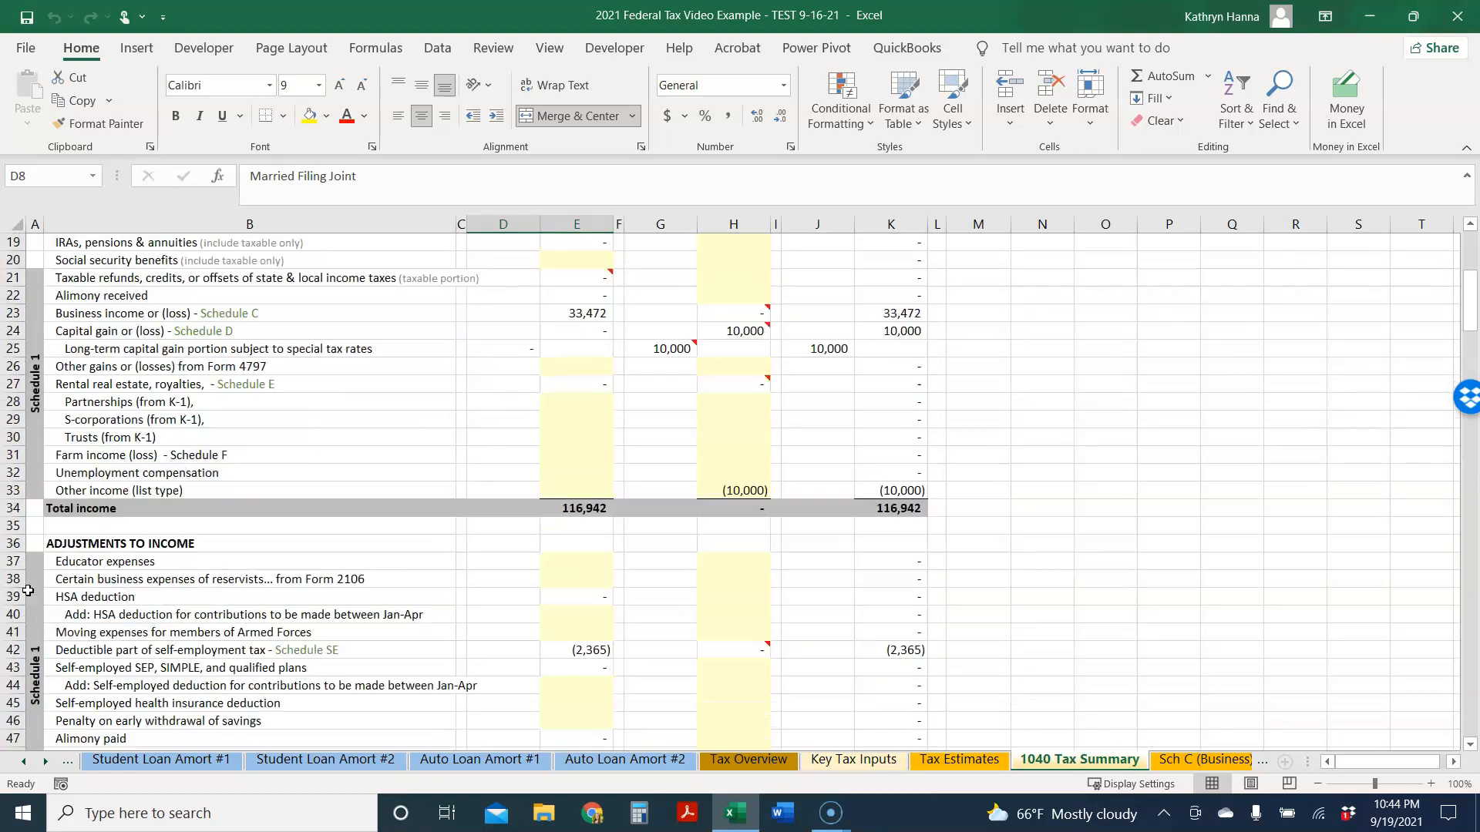
scroll(27, 591, up, 1)
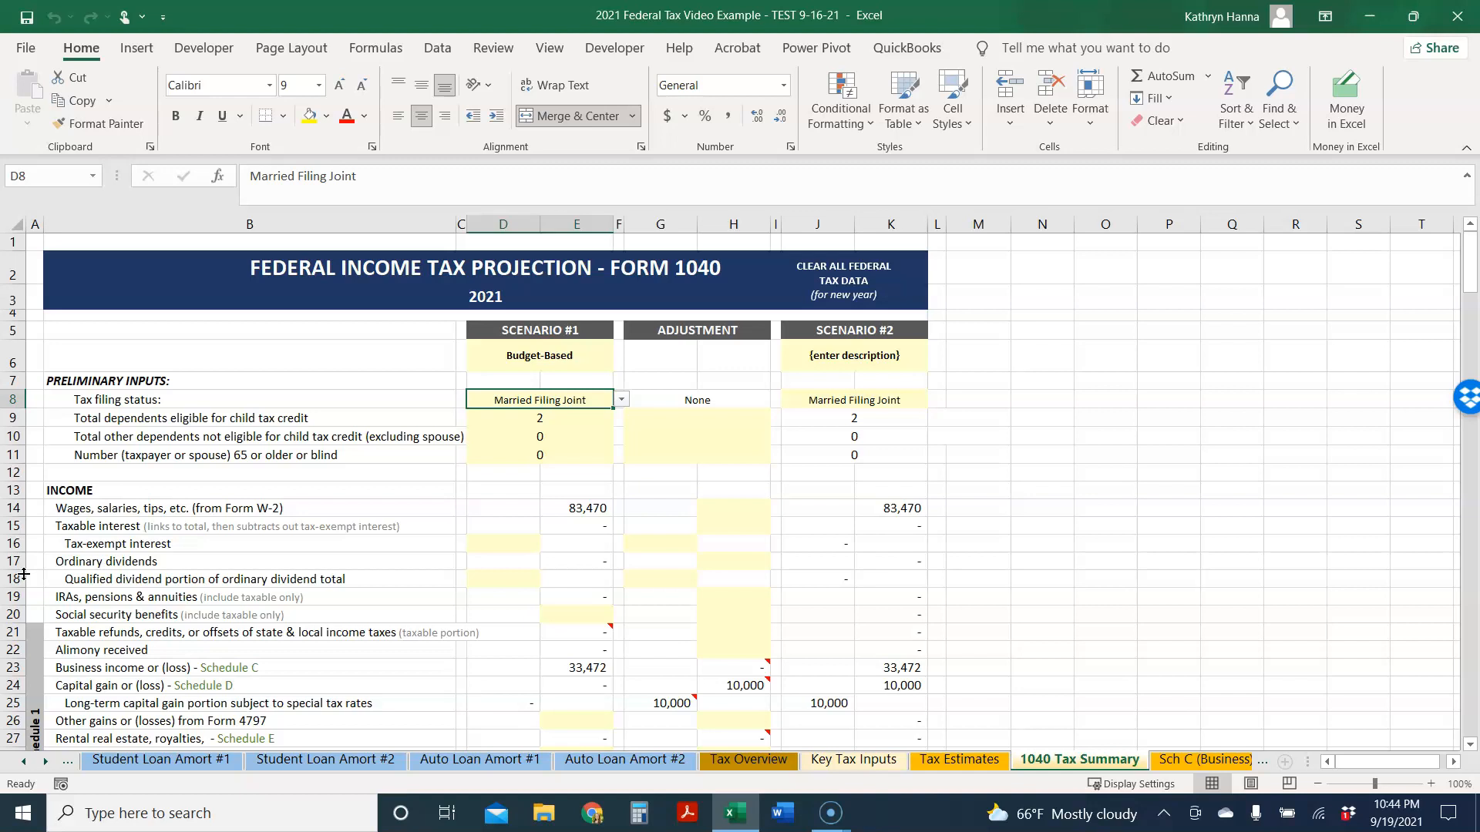
- Review the 1040 calculation from adjusted gross income through taxable income, tax credits and other taxes to the payments section
scroll(239, 539, down, 17)
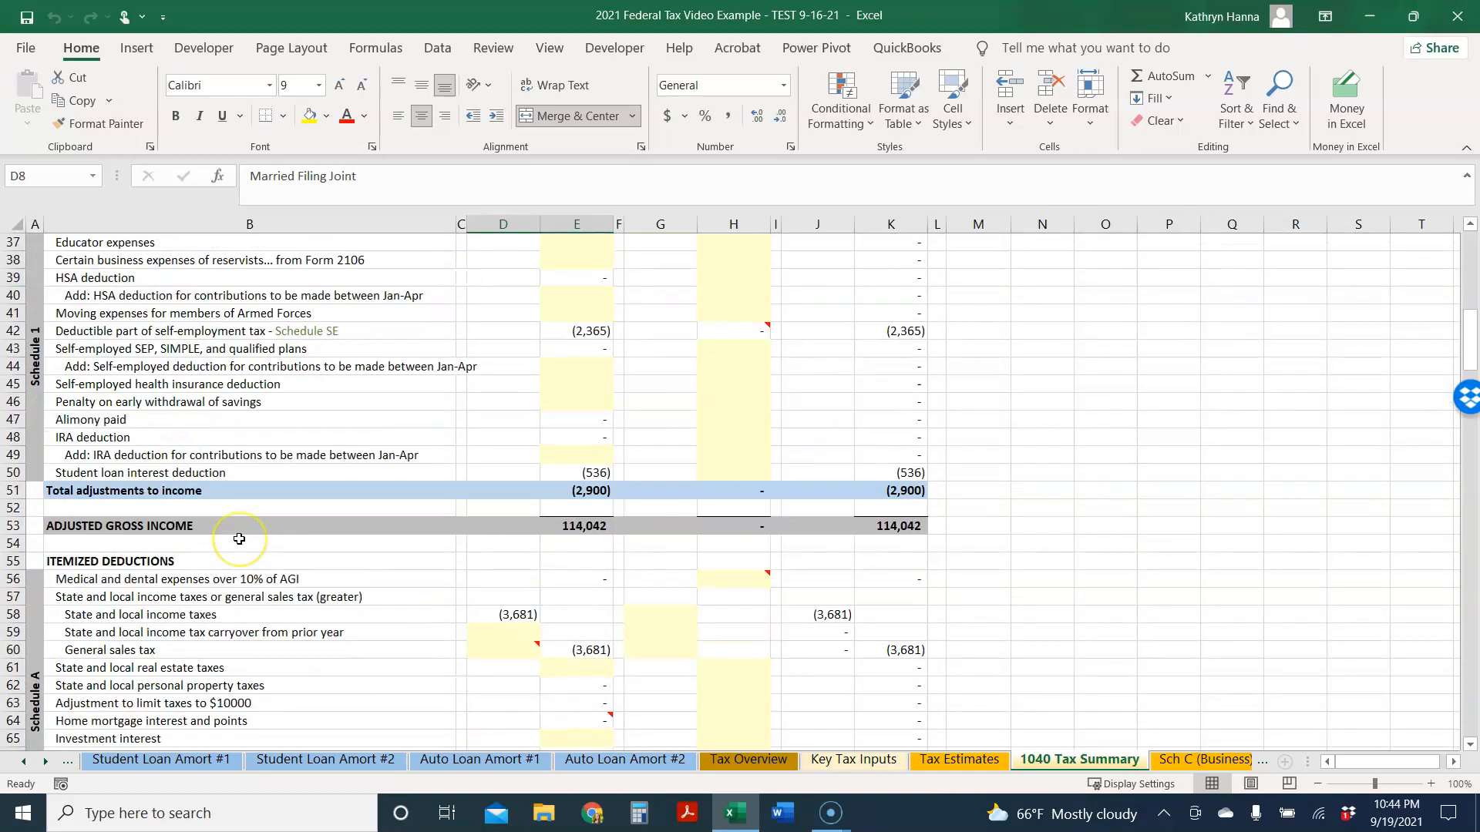
scroll(239, 539, down, 4)
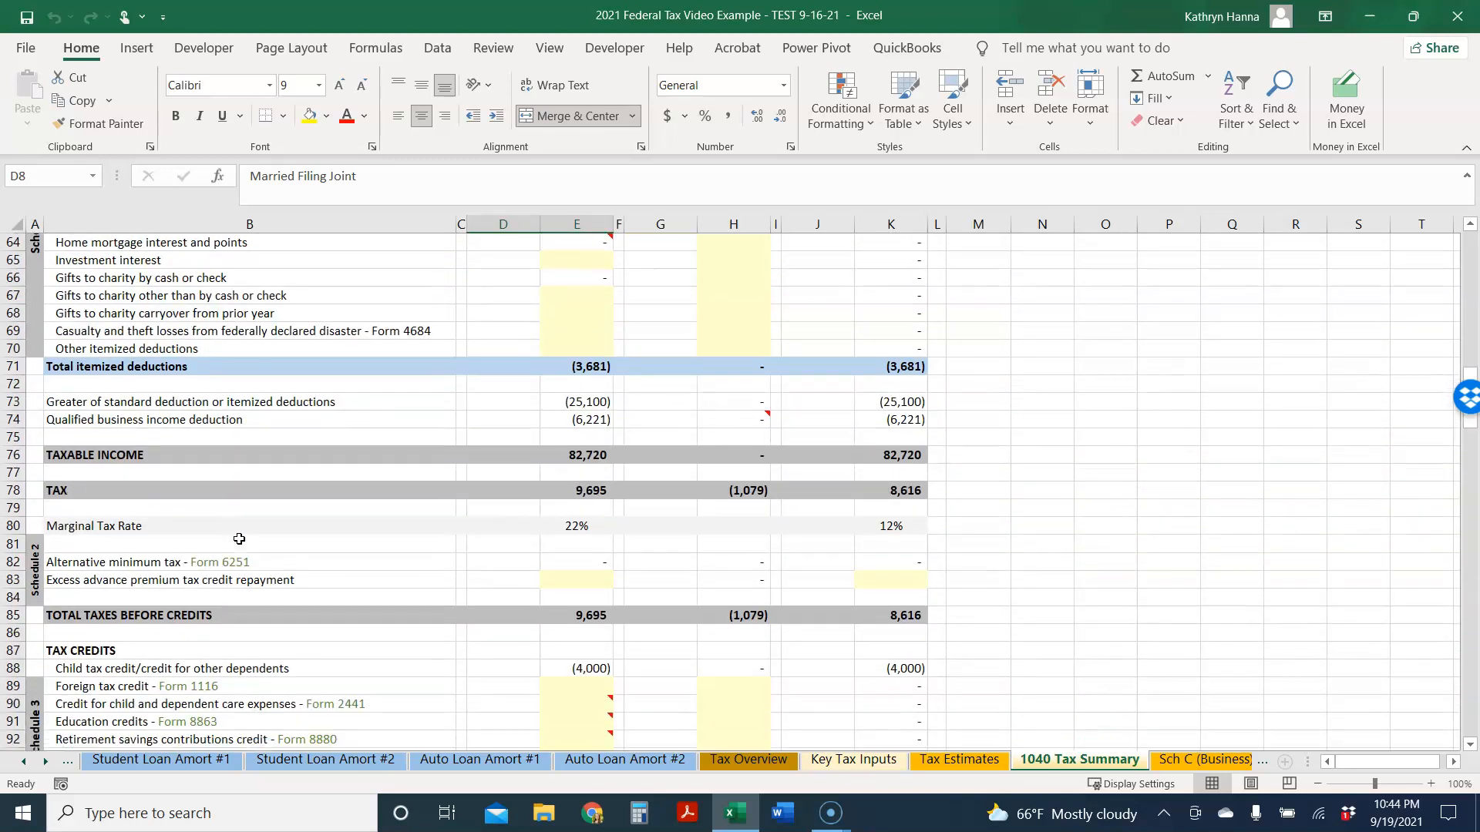
scroll(239, 539, down, 10)
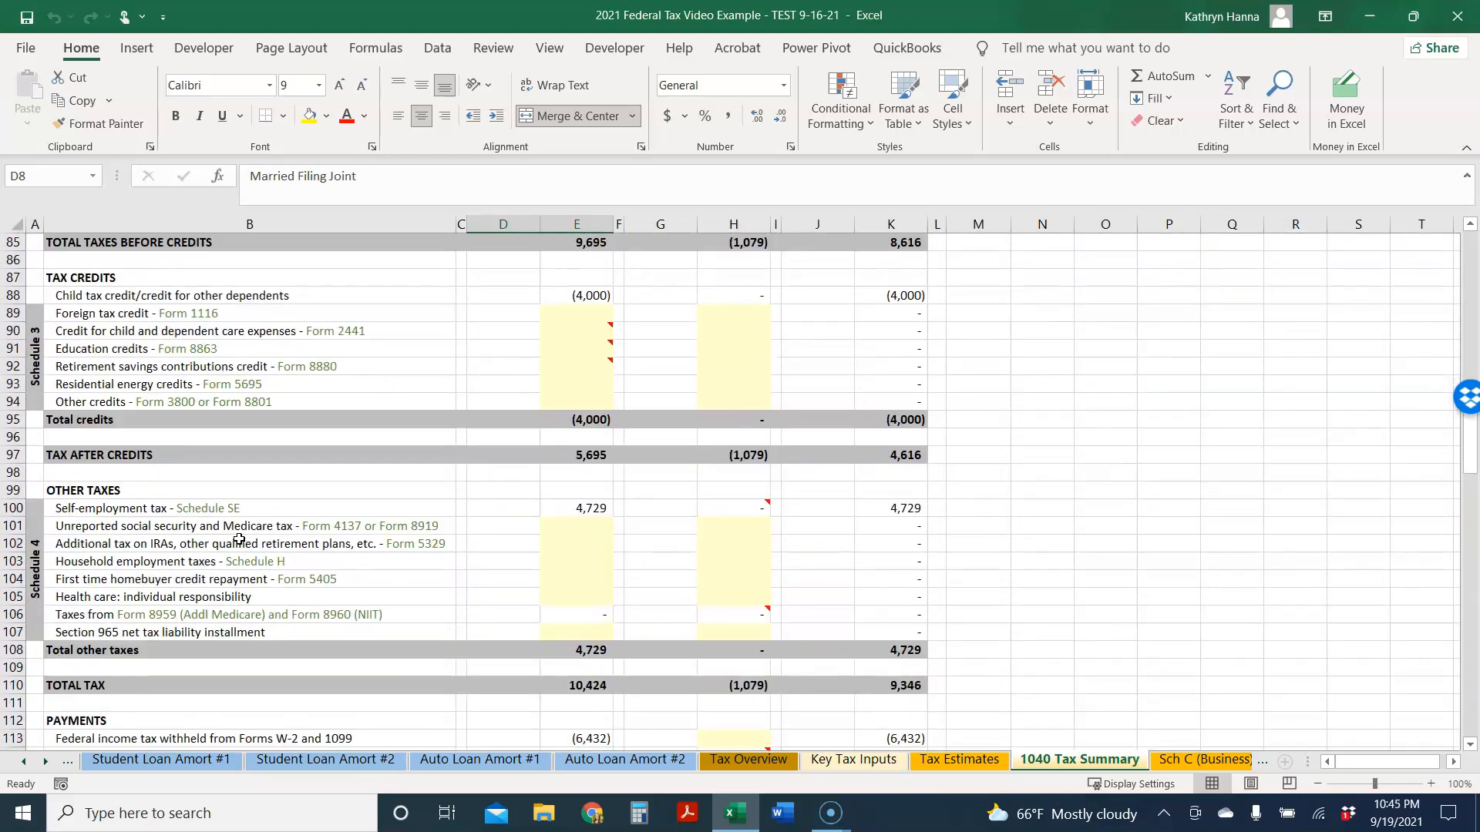
scroll(239, 539, down, 4)
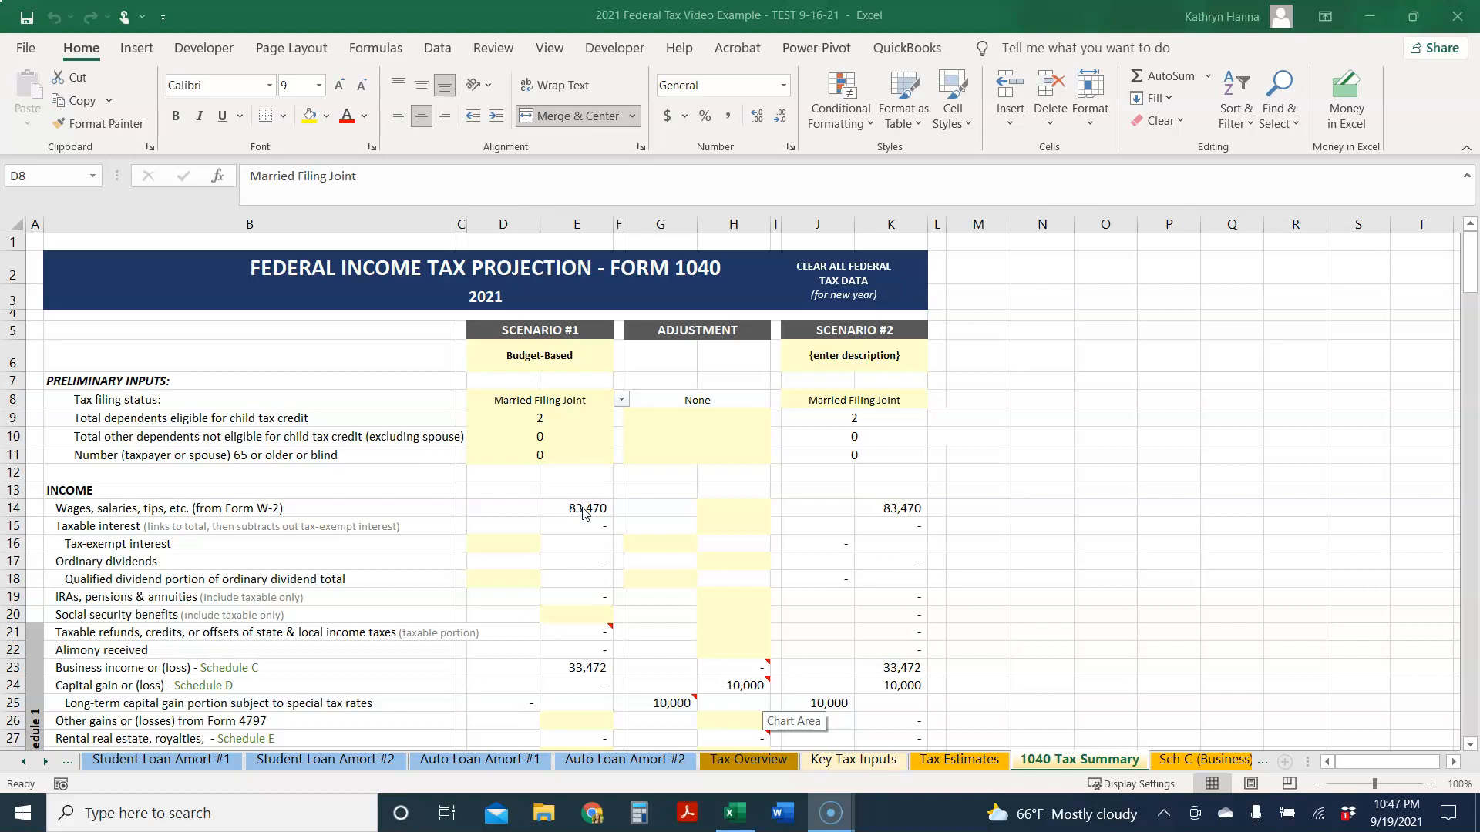
- Review the Scenario #1 income lines and select the Partnerships (from K-1) input cell E28
scroll(583, 513, down, 2)
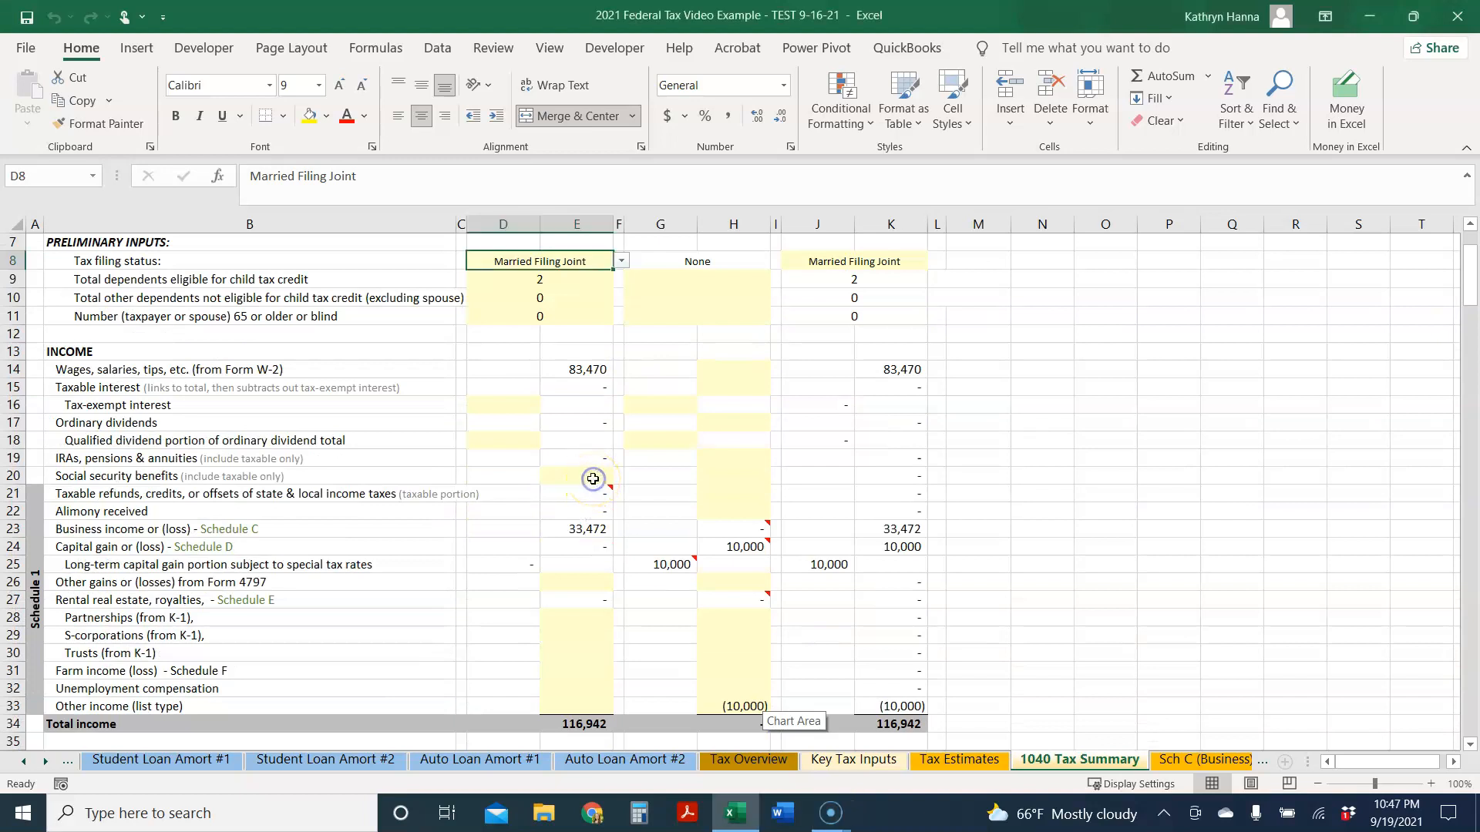
scroll(594, 484, down, 1)
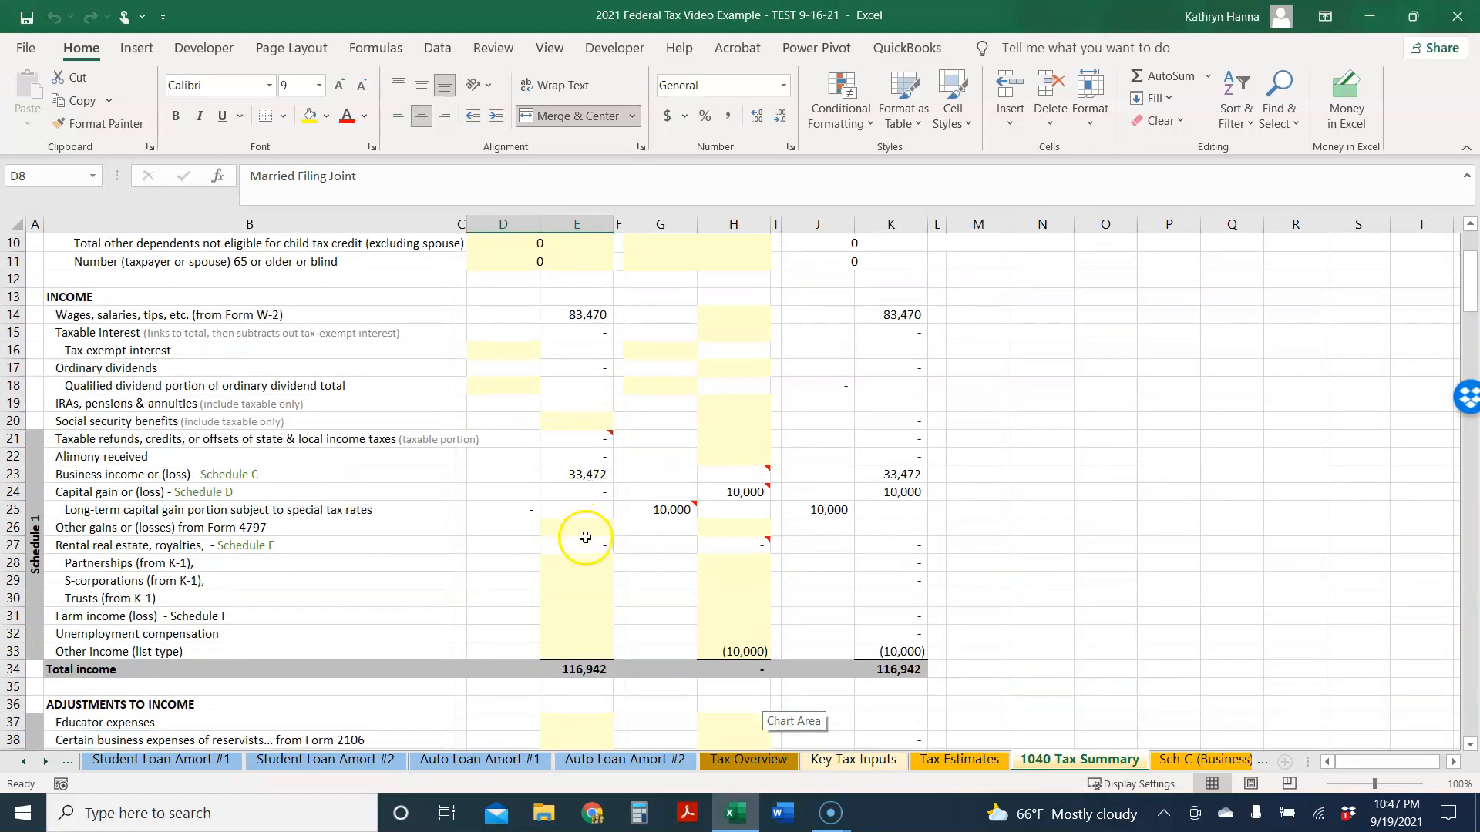
click(594, 561)
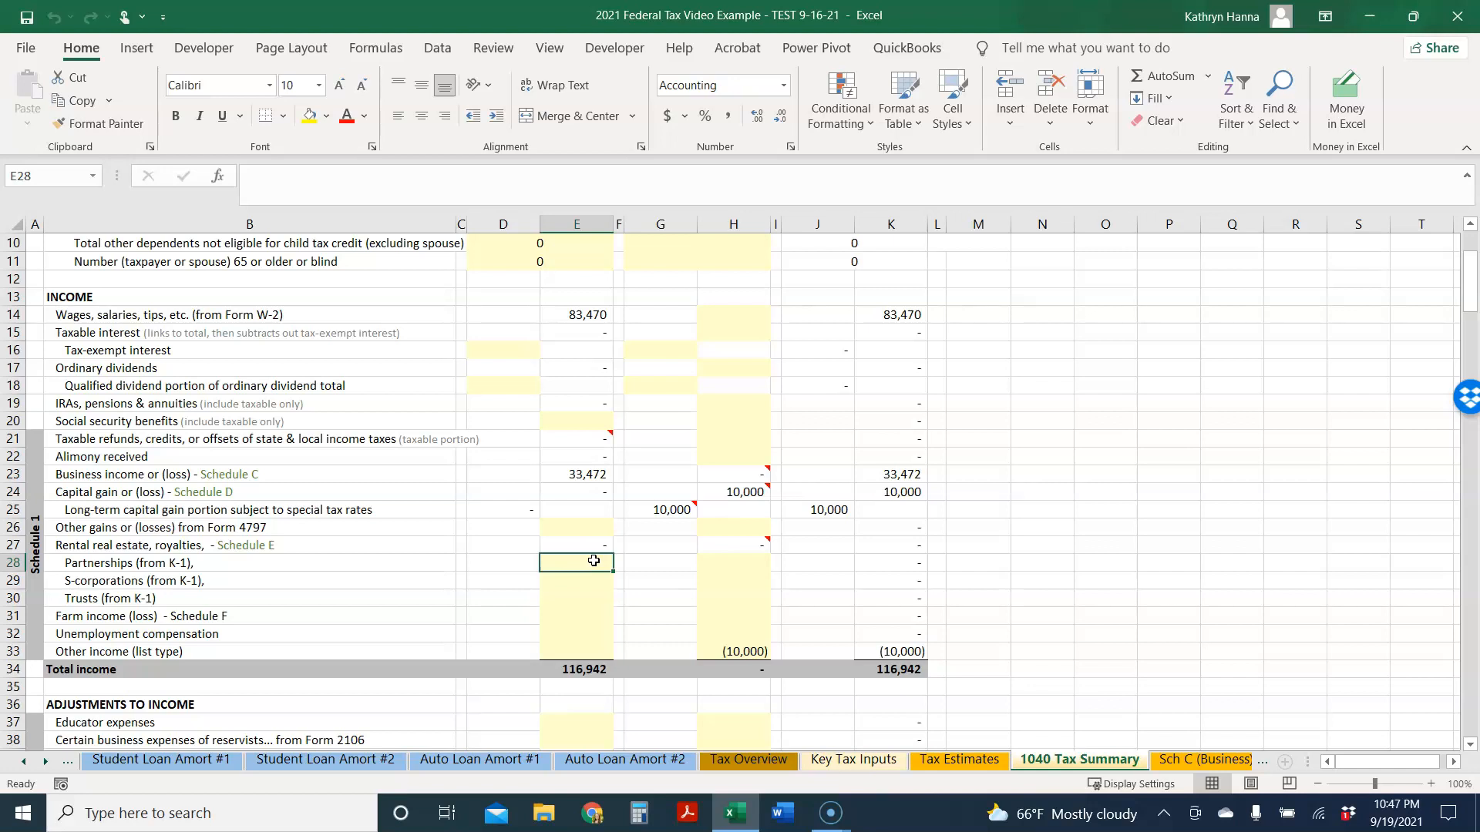
click(583, 560)
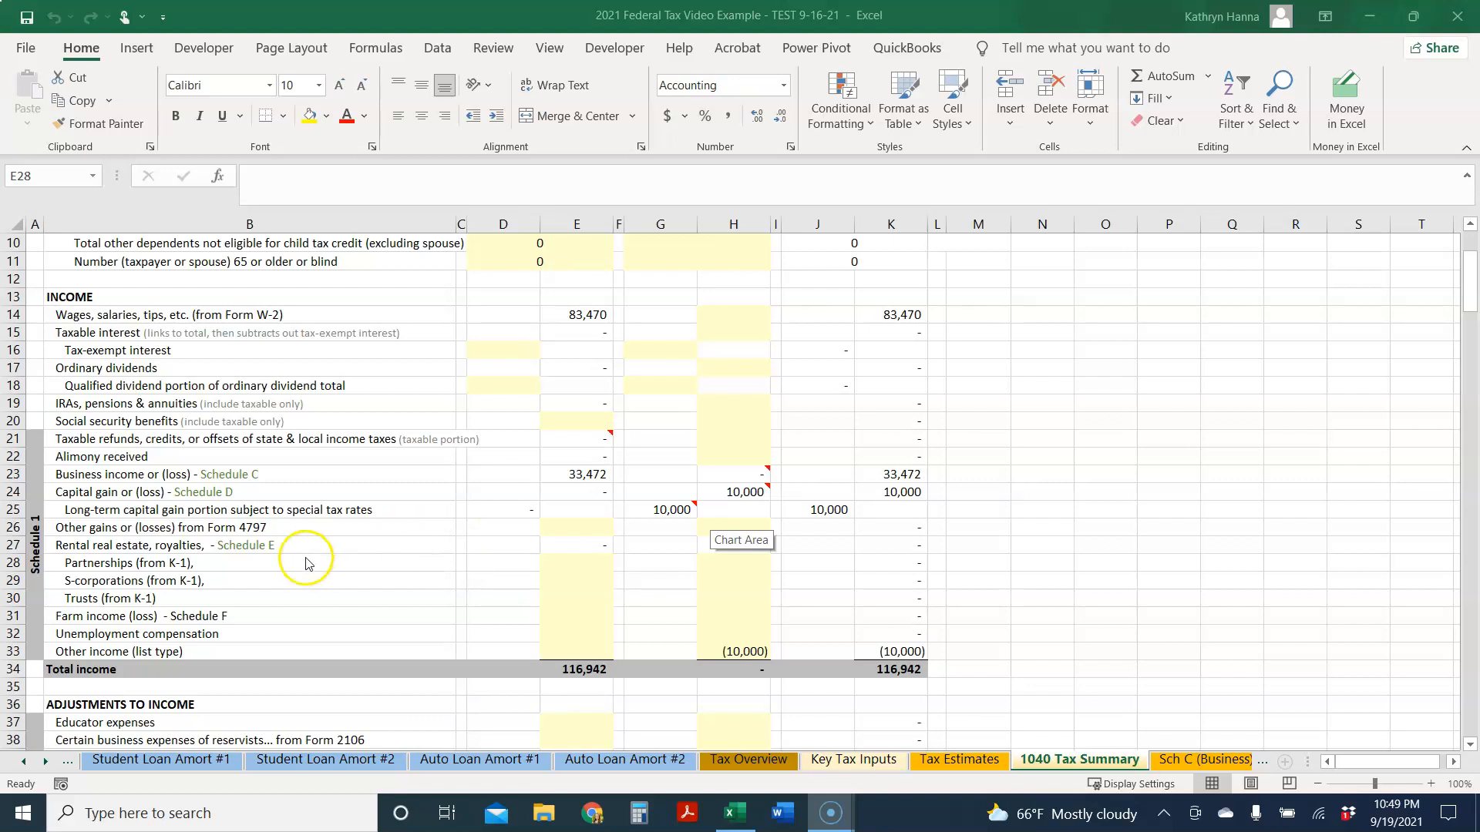
- View the Sch C (Business) sheet and open the Business P&L 1 sheet that holds the first business's cash flow
click(46, 763)
click(46, 763)
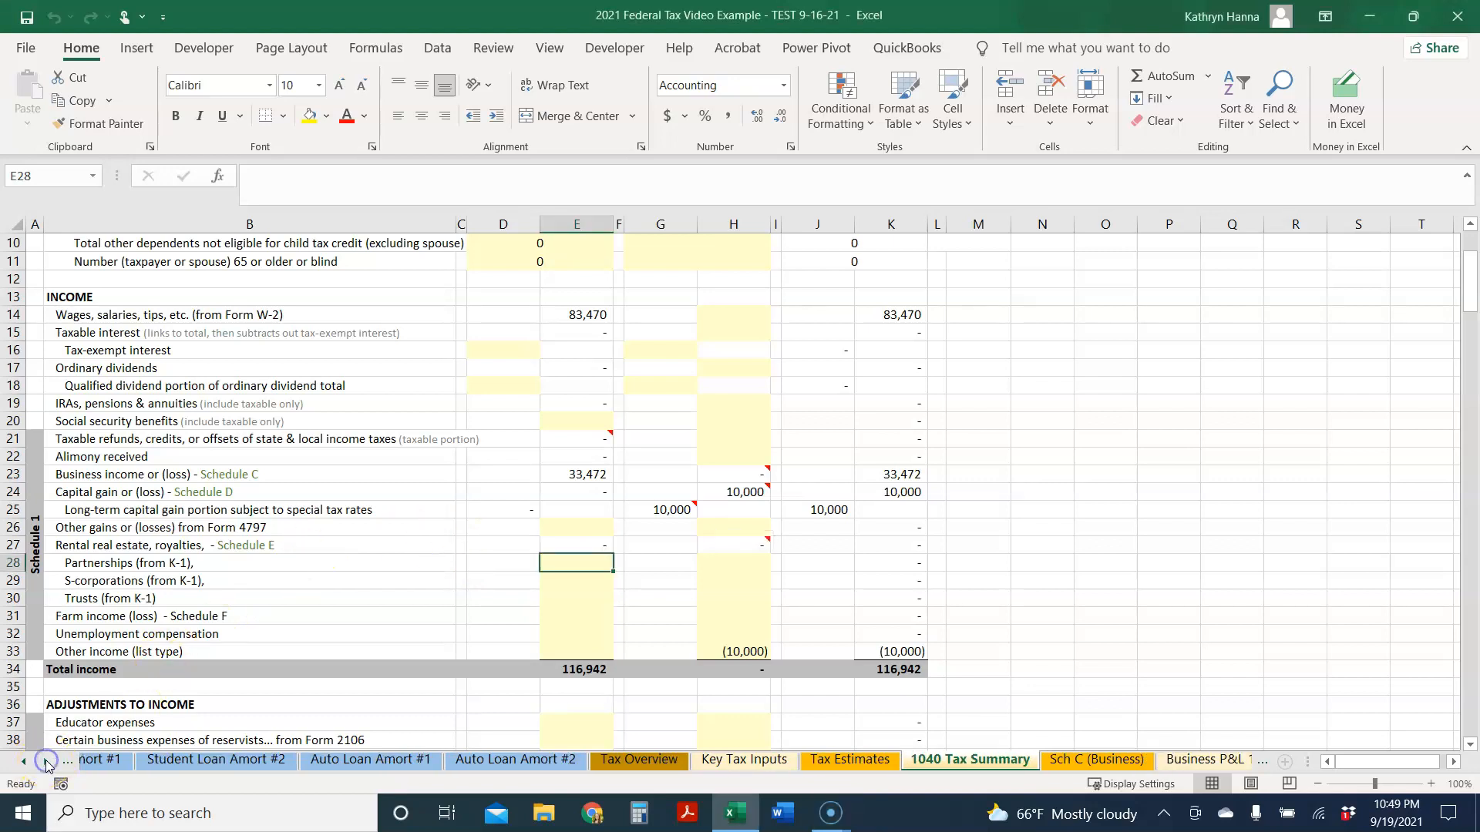
click(1060, 762)
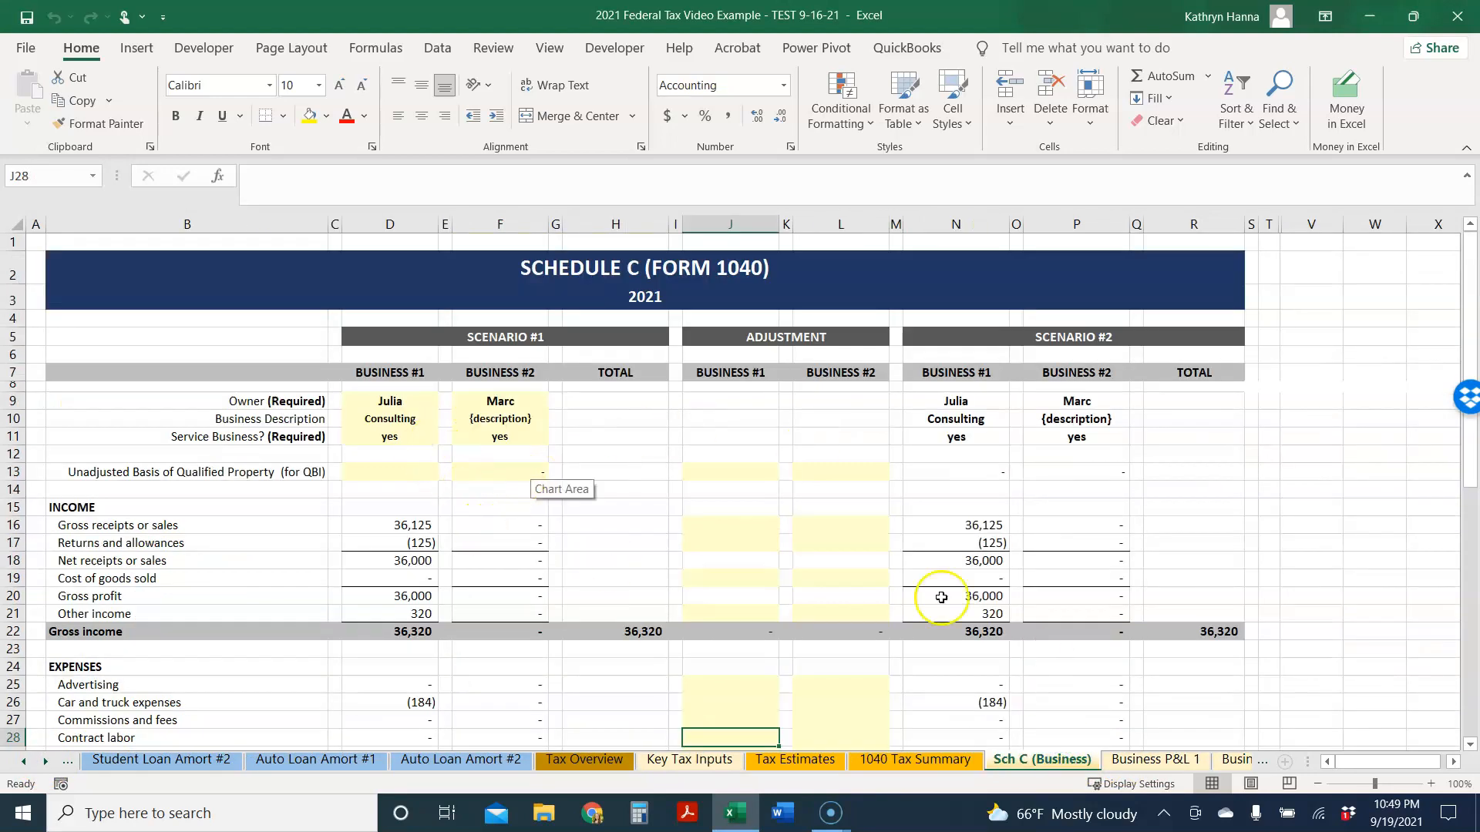
click(1141, 761)
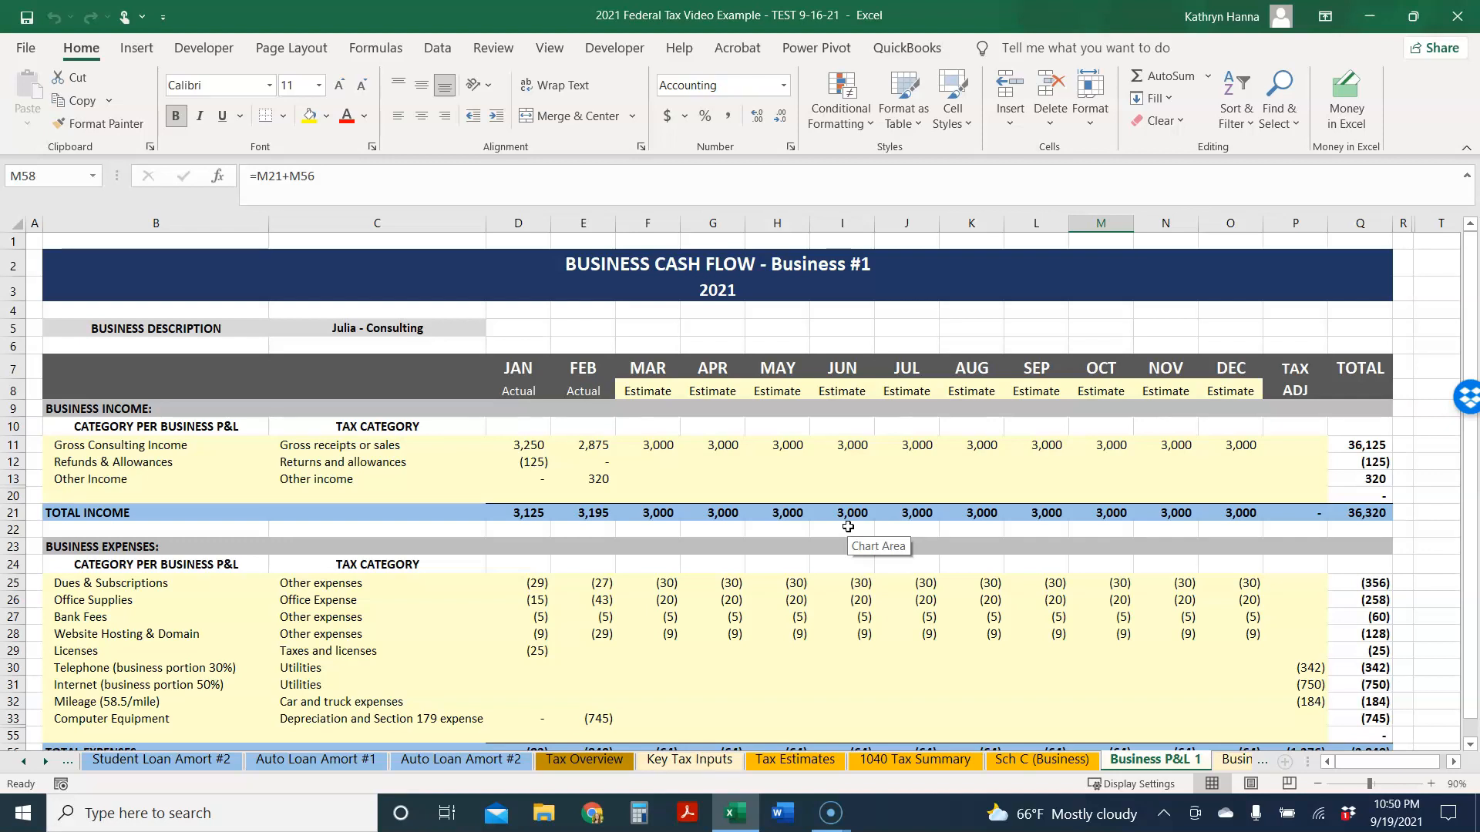
- Examine the owner choices for Business #1 in cell D9 of the Sch C (Business) sheet
click(1056, 761)
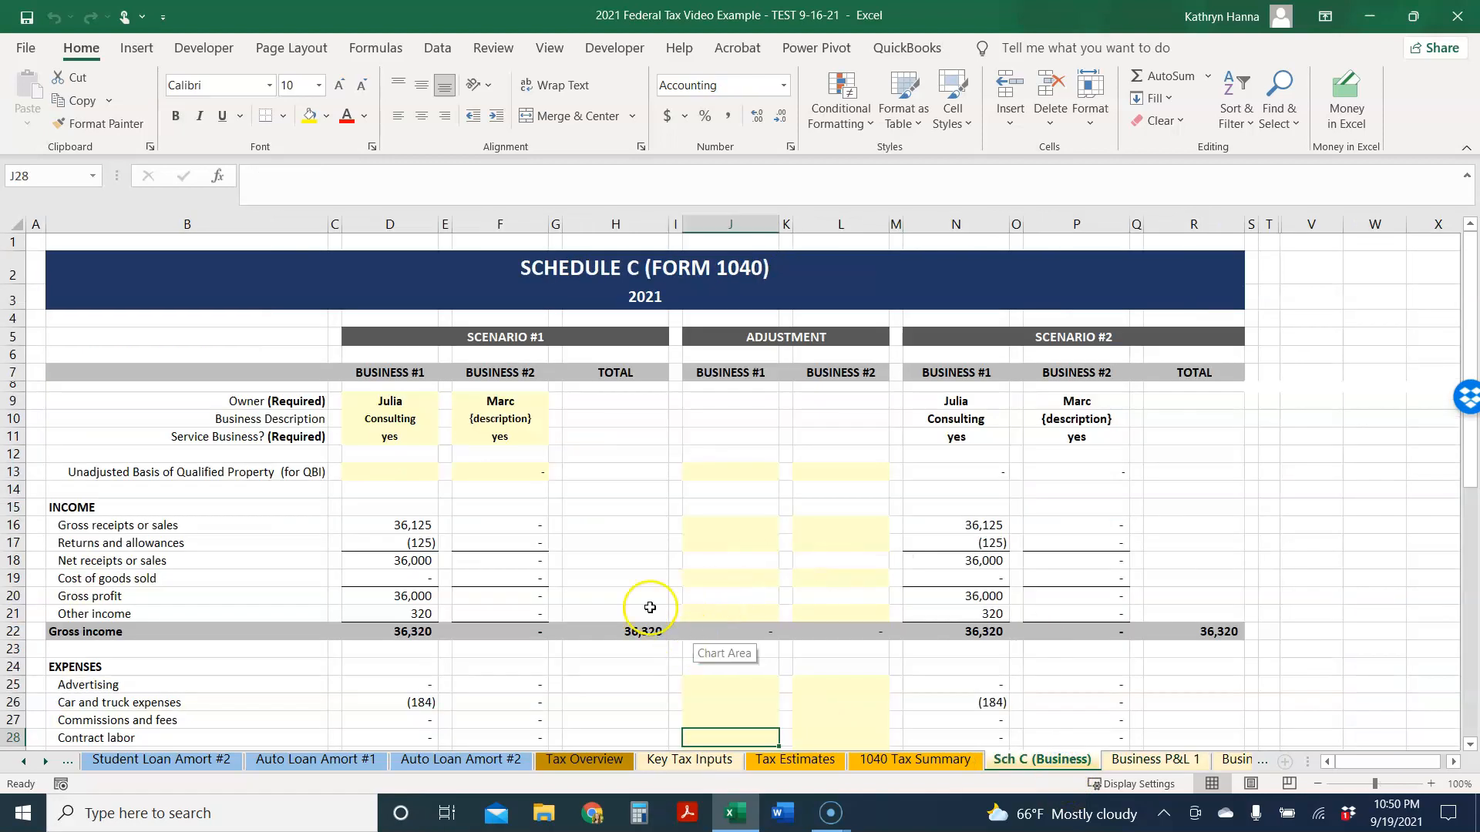
click(423, 405)
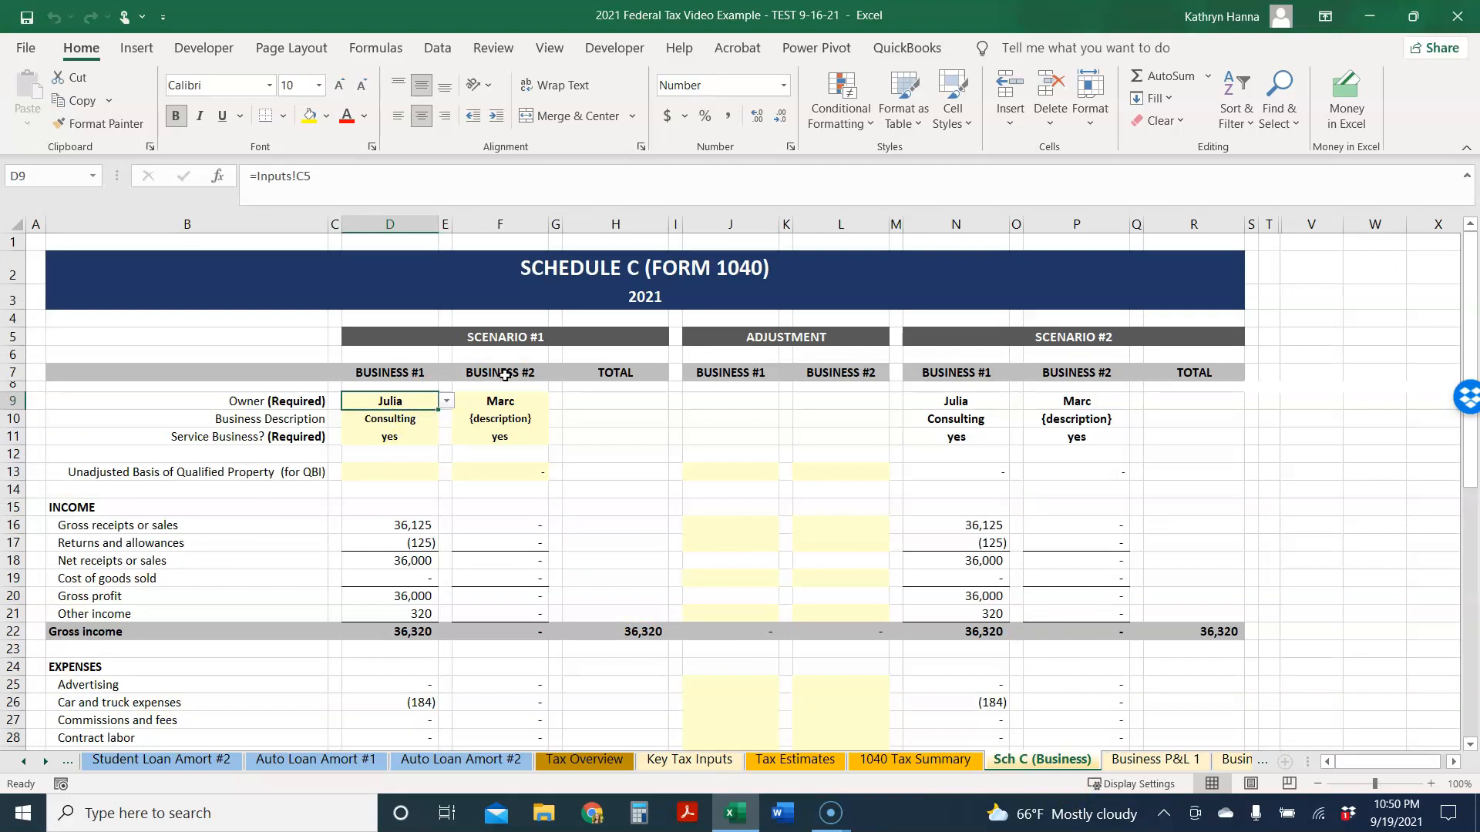
click(444, 401)
click(443, 402)
- On the Business P&L 1 sheet, set the Gross Consulting Income tax category to Gross receipts or sales
click(1150, 760)
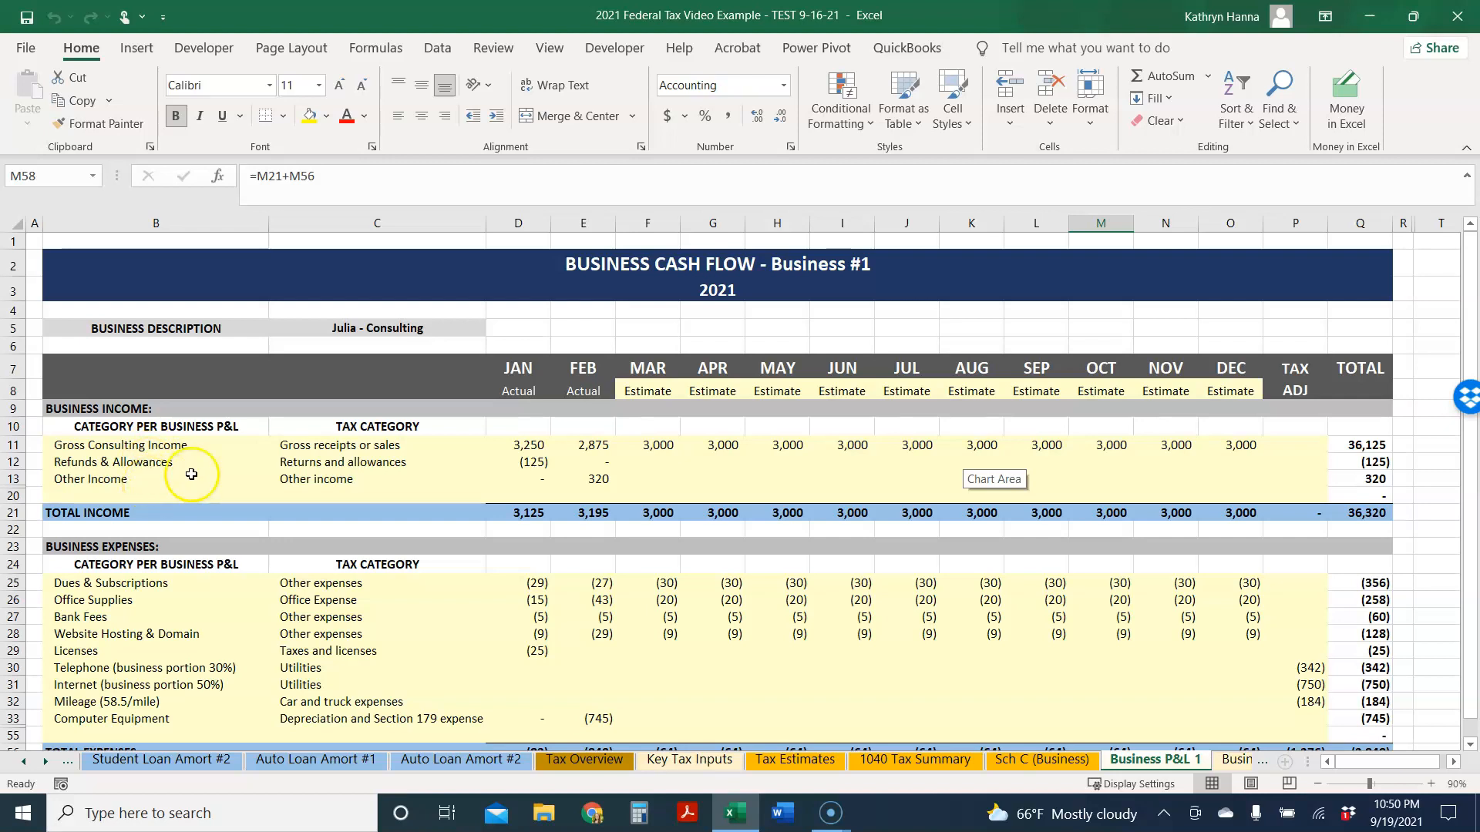
click(378, 462)
click(474, 445)
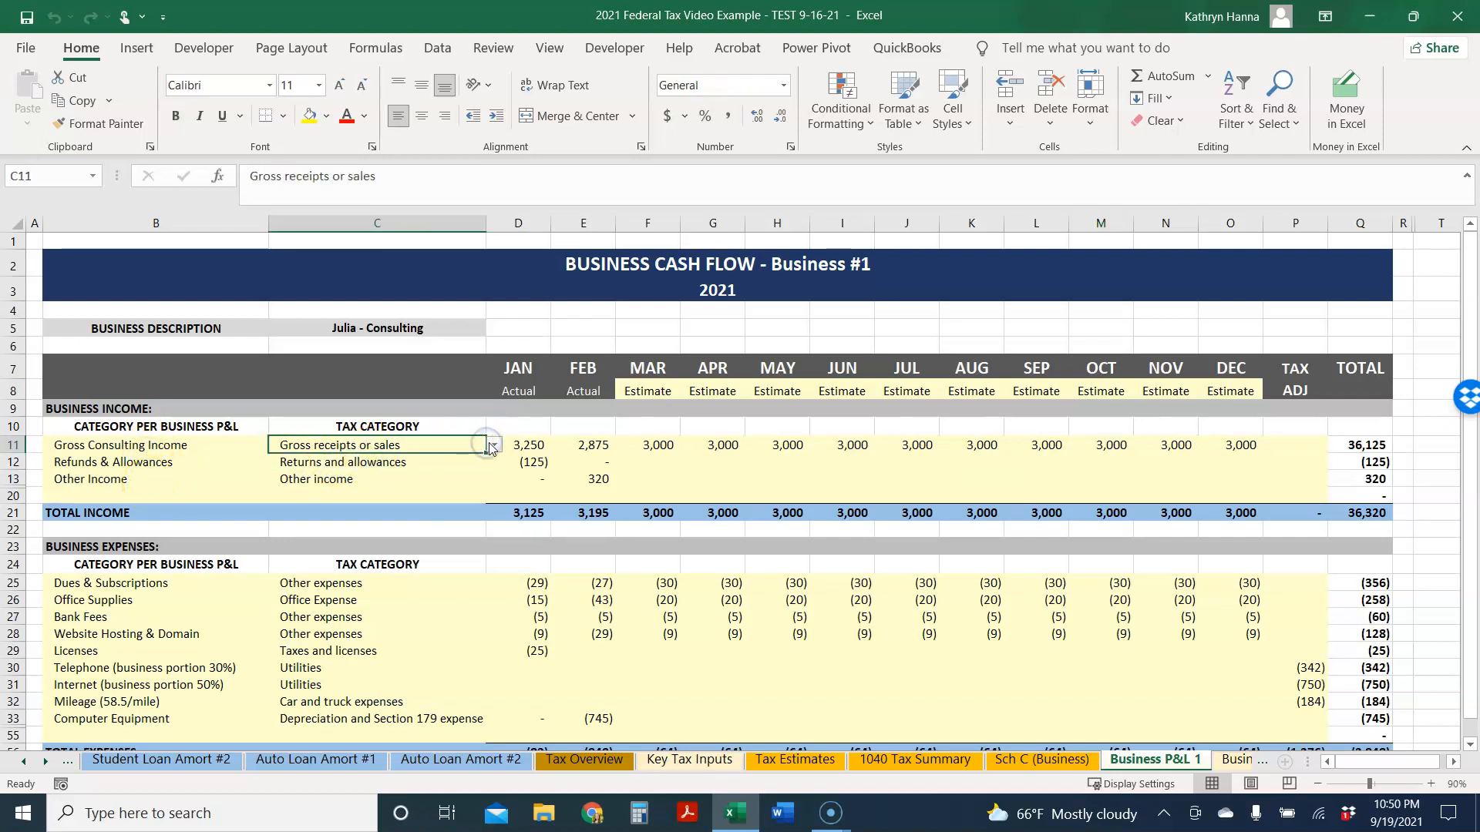
click(493, 445)
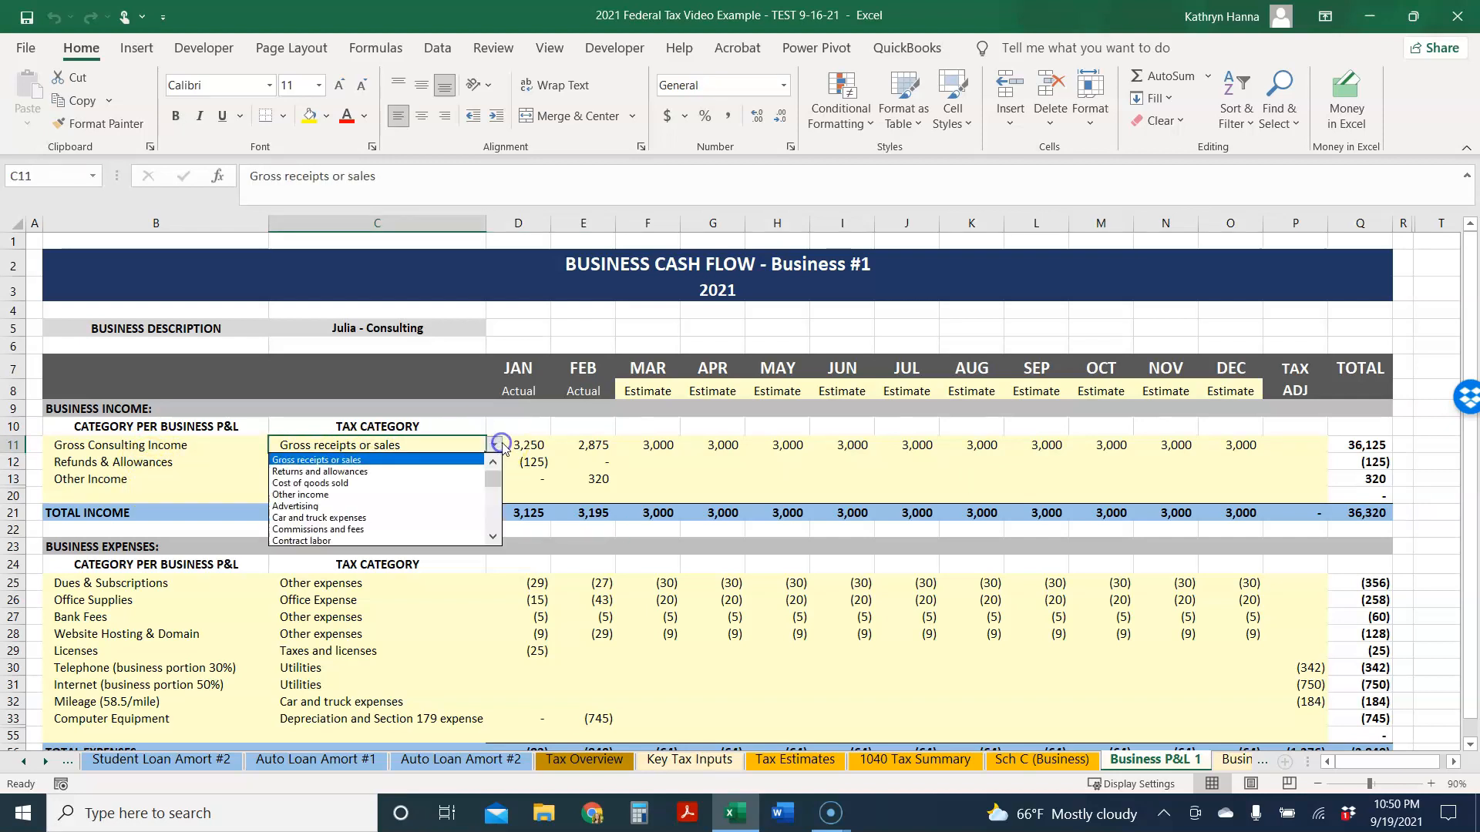
click(420, 459)
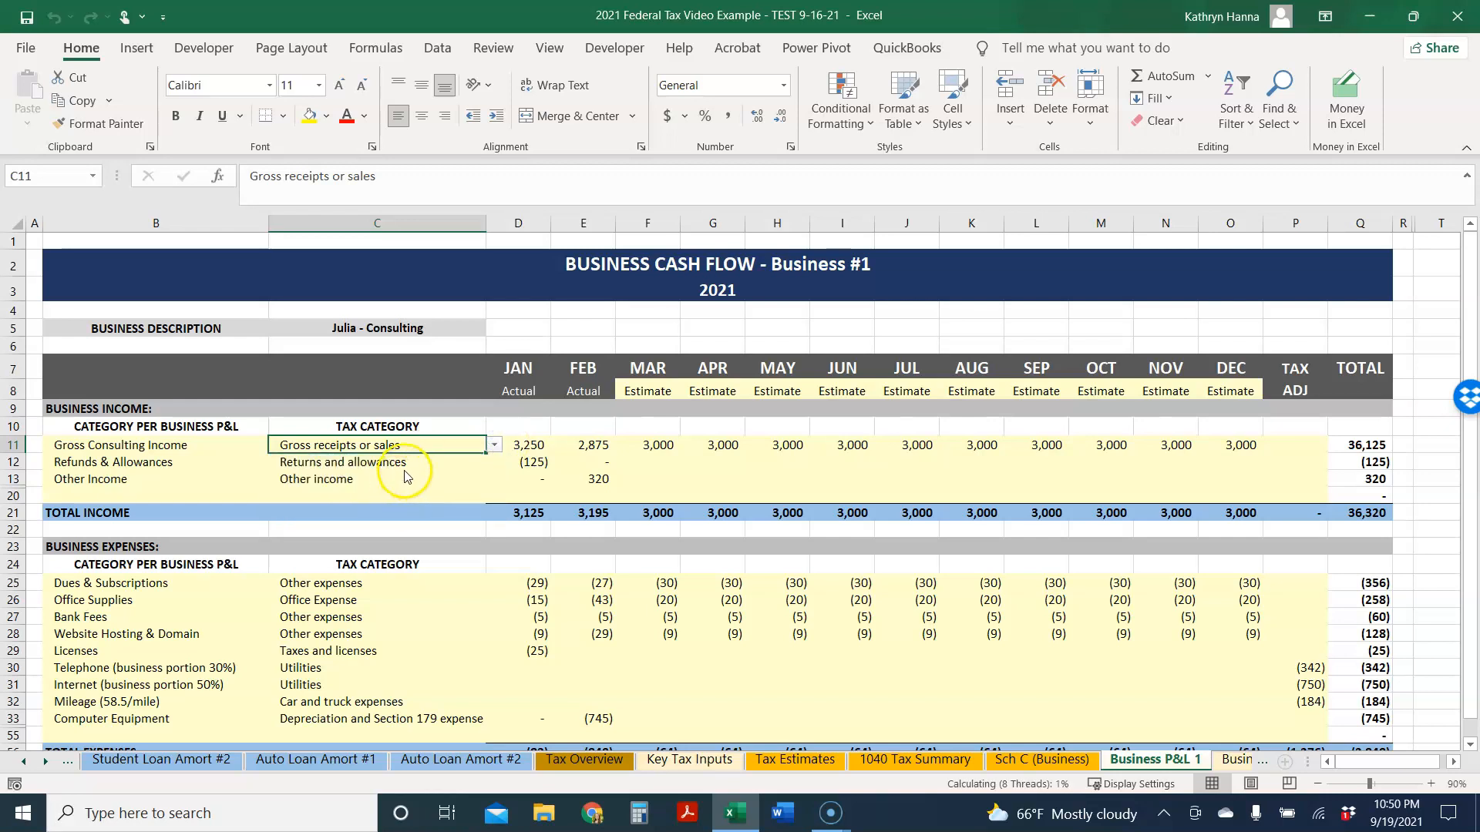
- Compare the Schedule C income and expense lines with the category rows on the Business P&L 1 sheet
click(1055, 761)
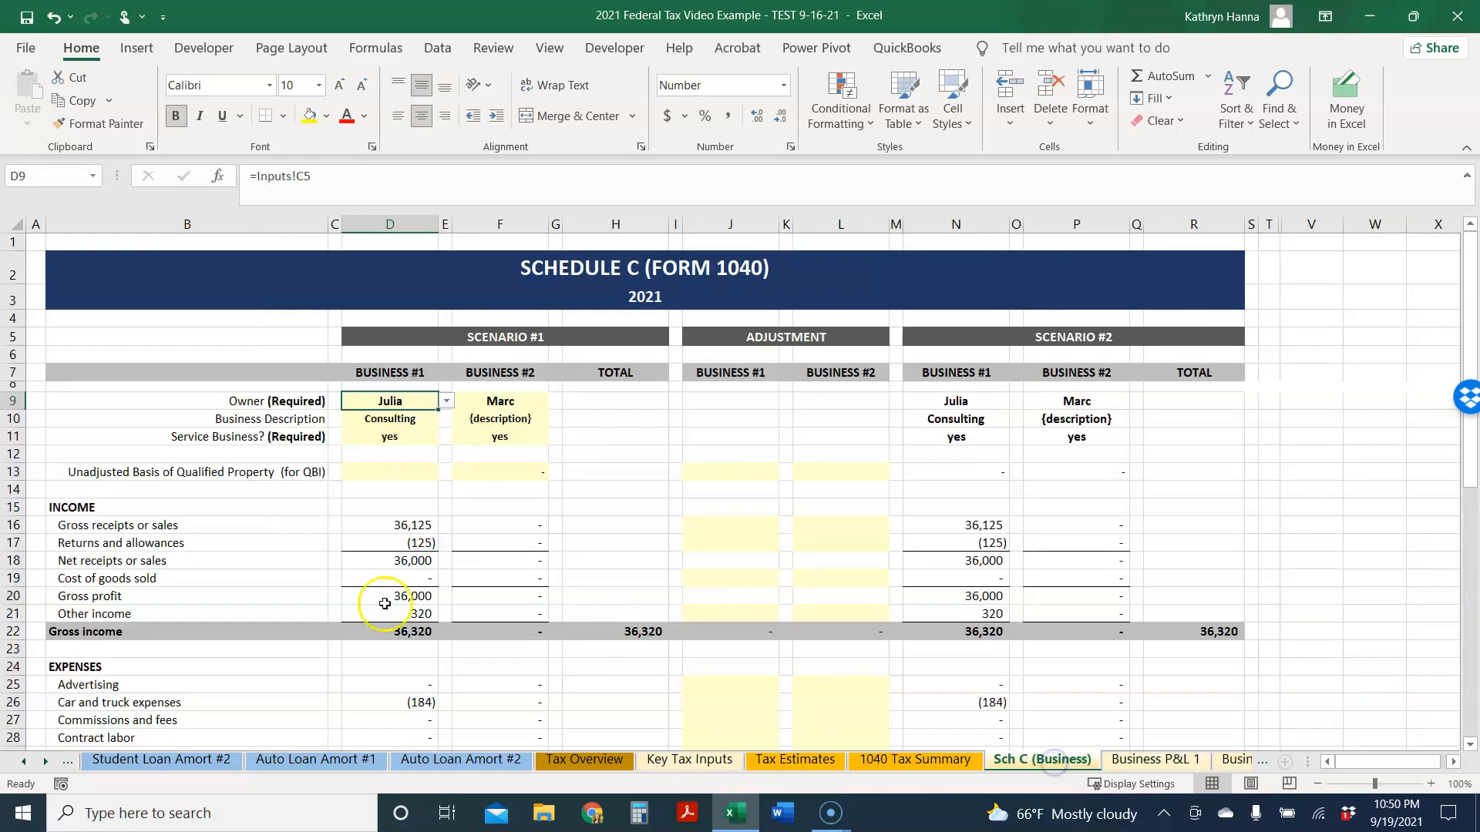
scroll(254, 635, down, 5)
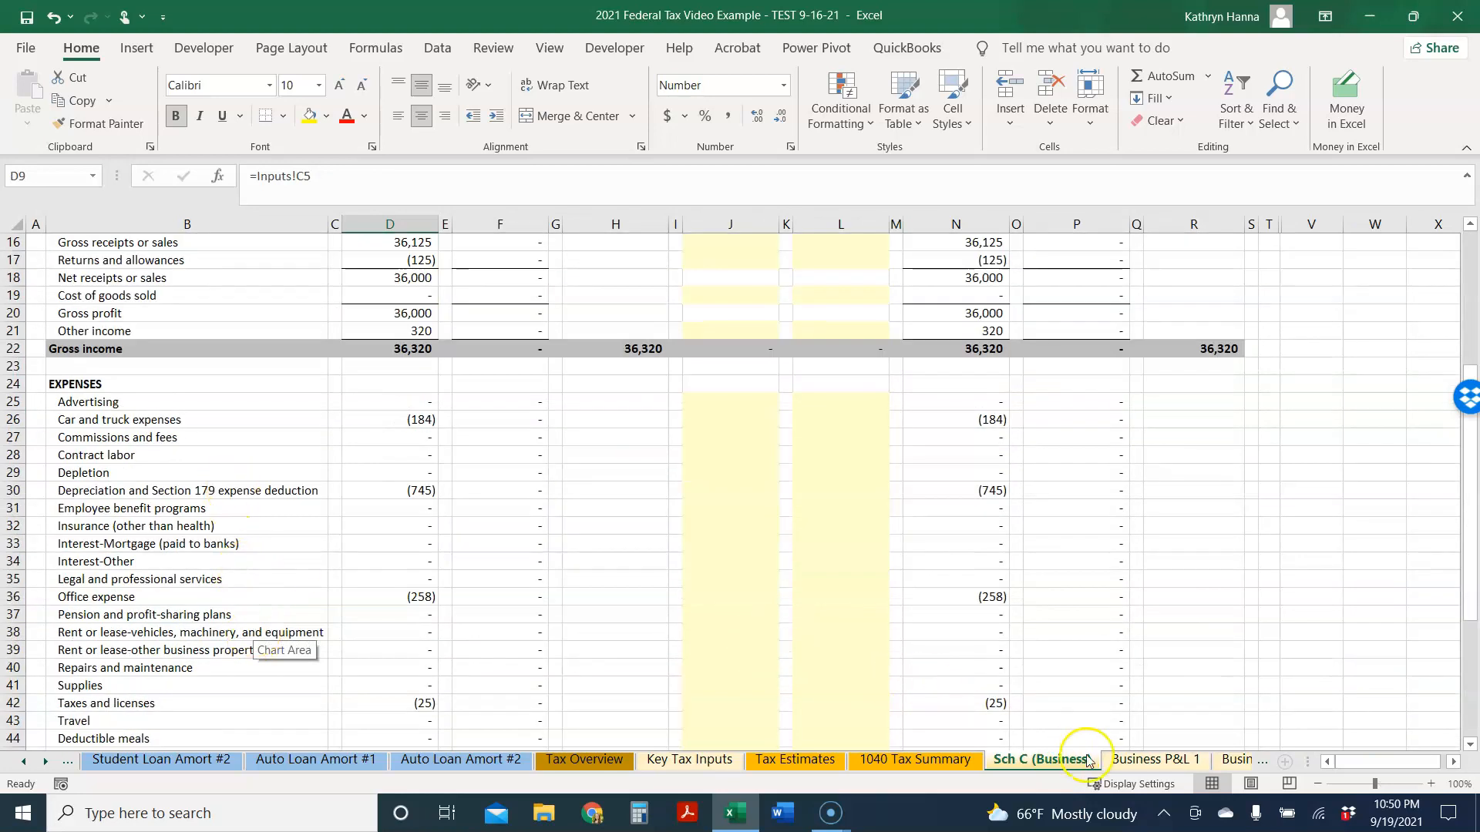
click(1124, 758)
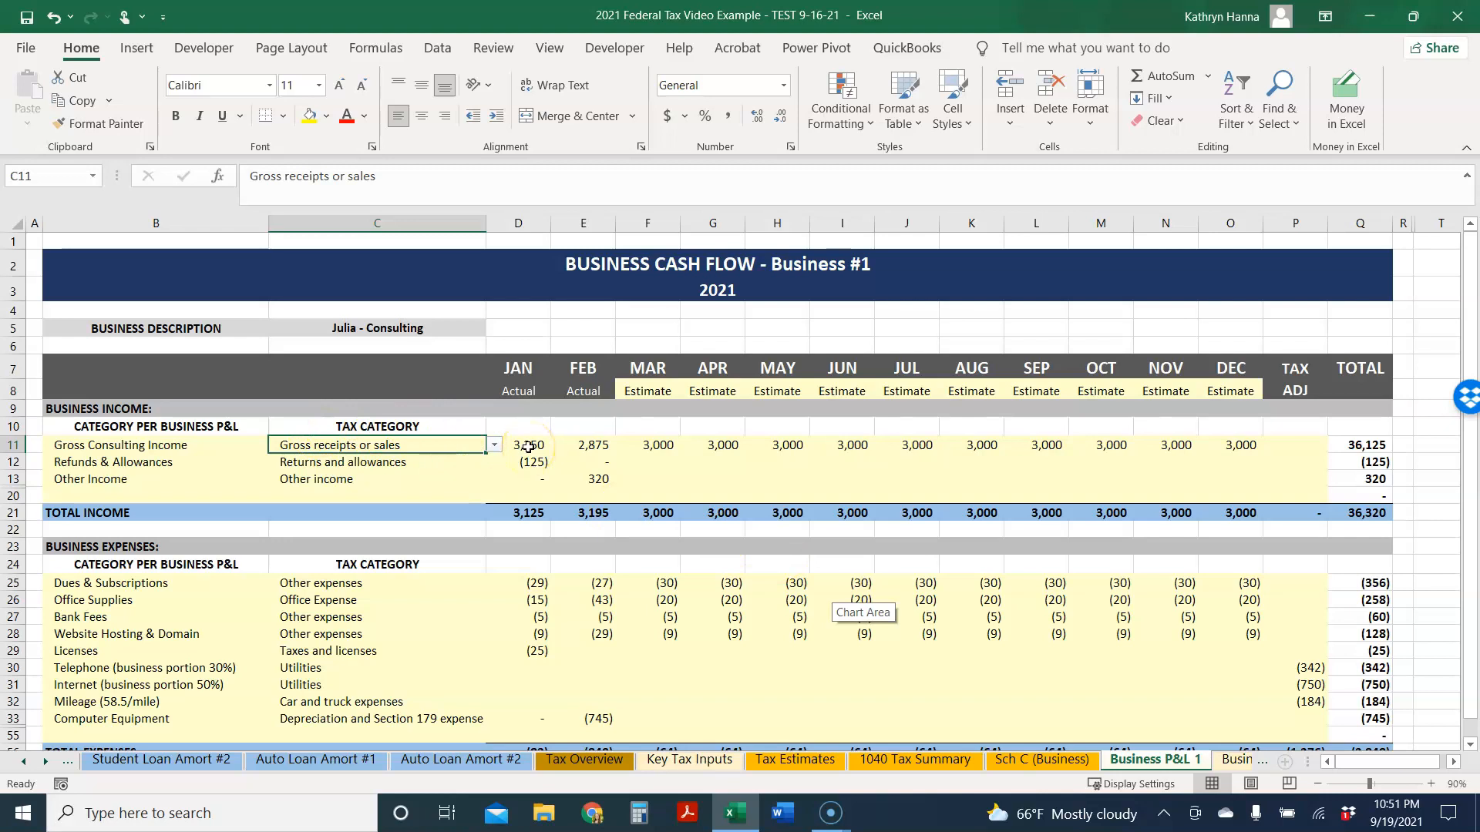
scroll(512, 473, down, 3)
scroll(517, 501, up, 3)
- On the Business P&L 2 sheet, categorize the first income row as Gross receipts or sales and enter 100000 for January
click(1243, 759)
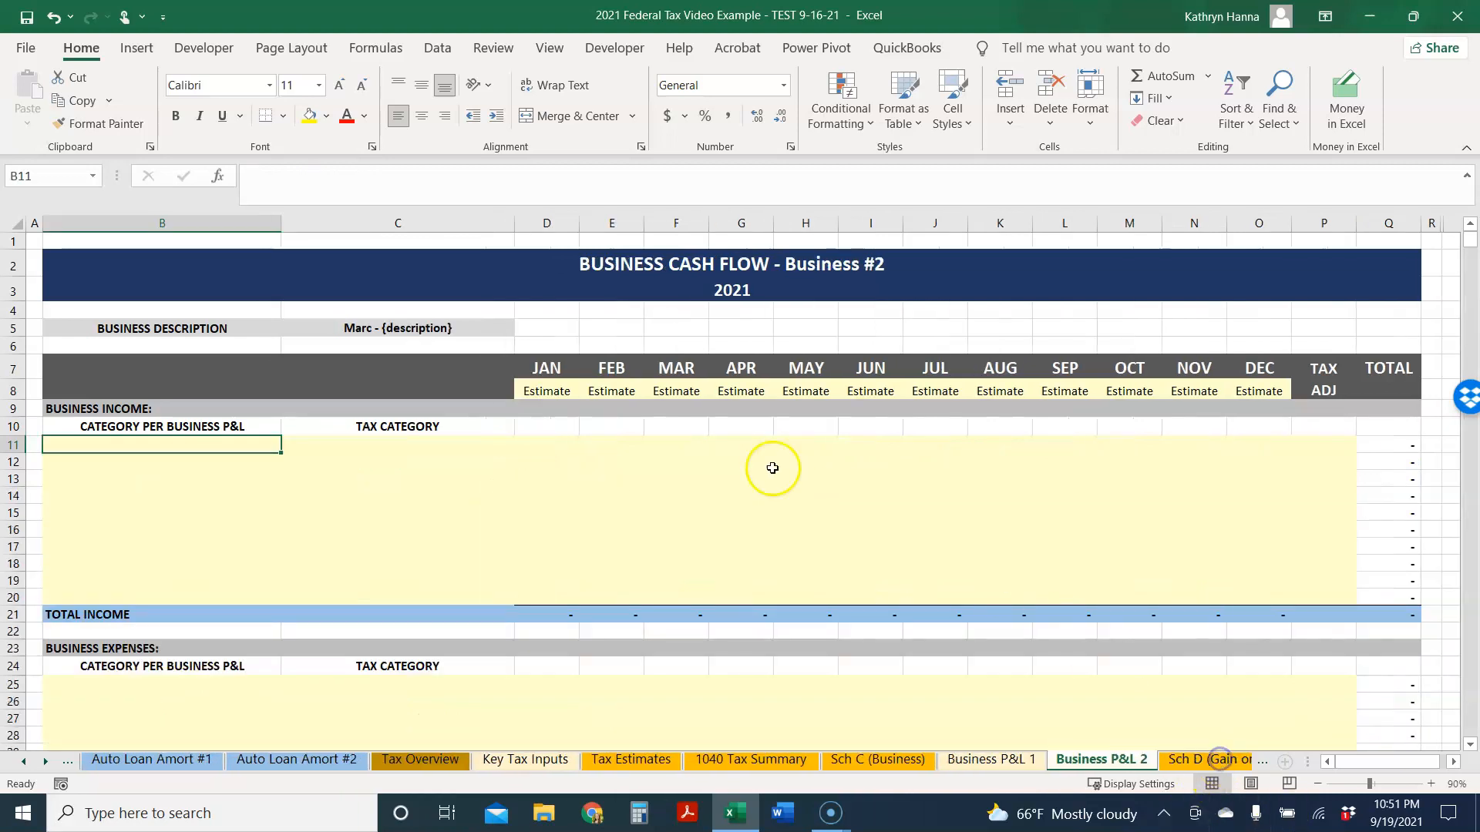
click(522, 445)
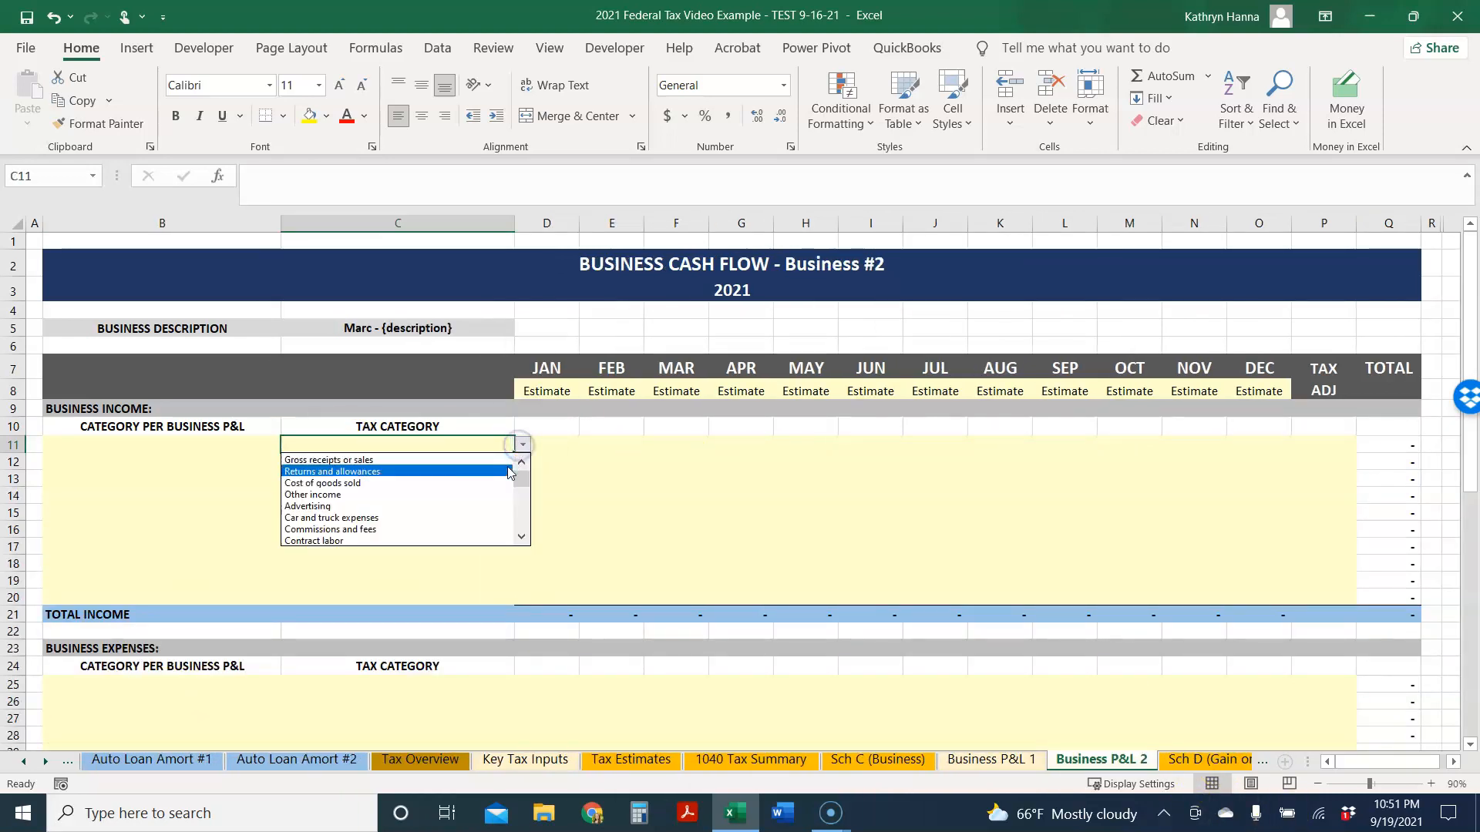
click(456, 461)
click(557, 445)
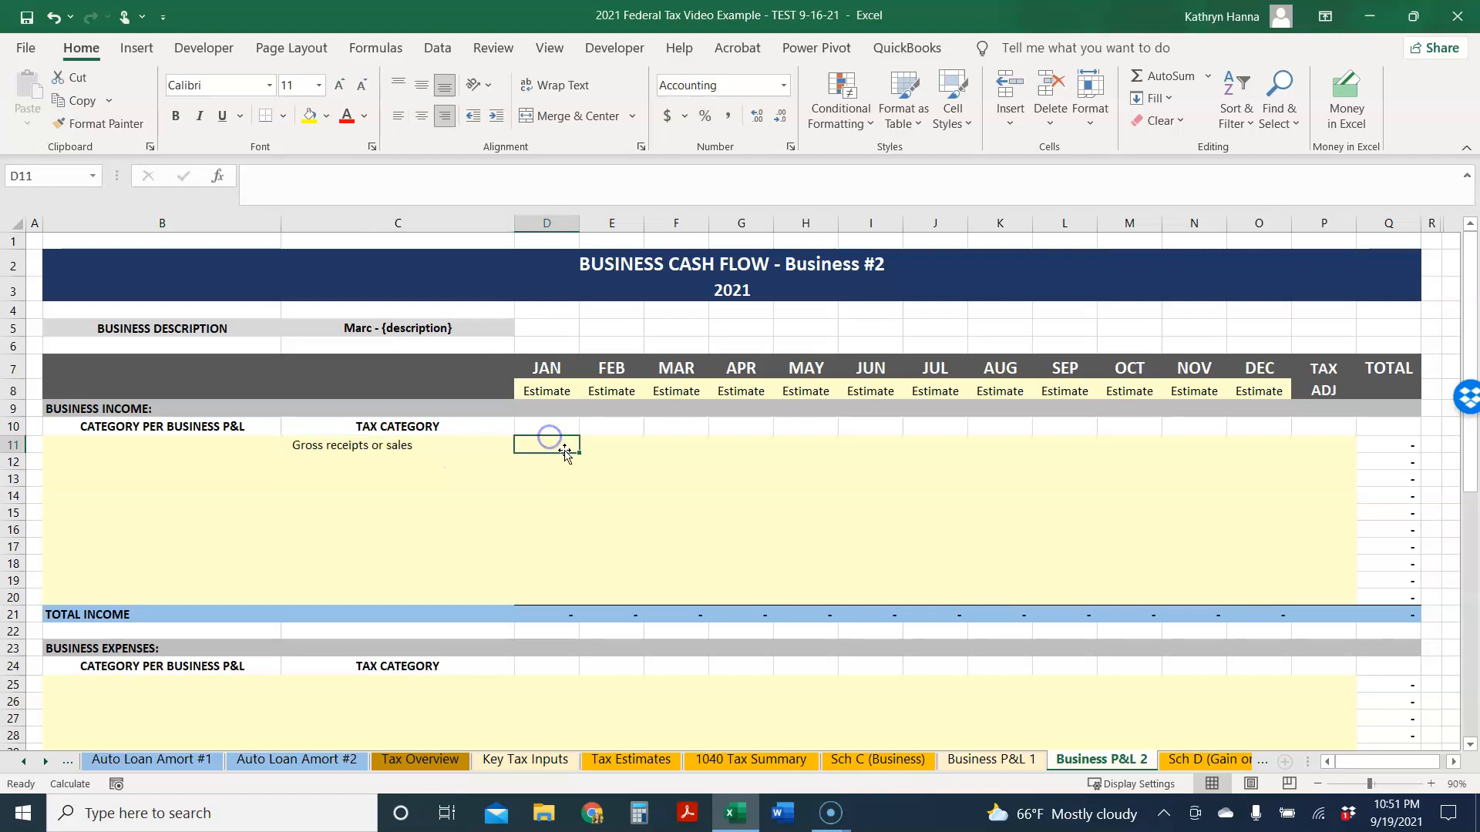
text(100000)
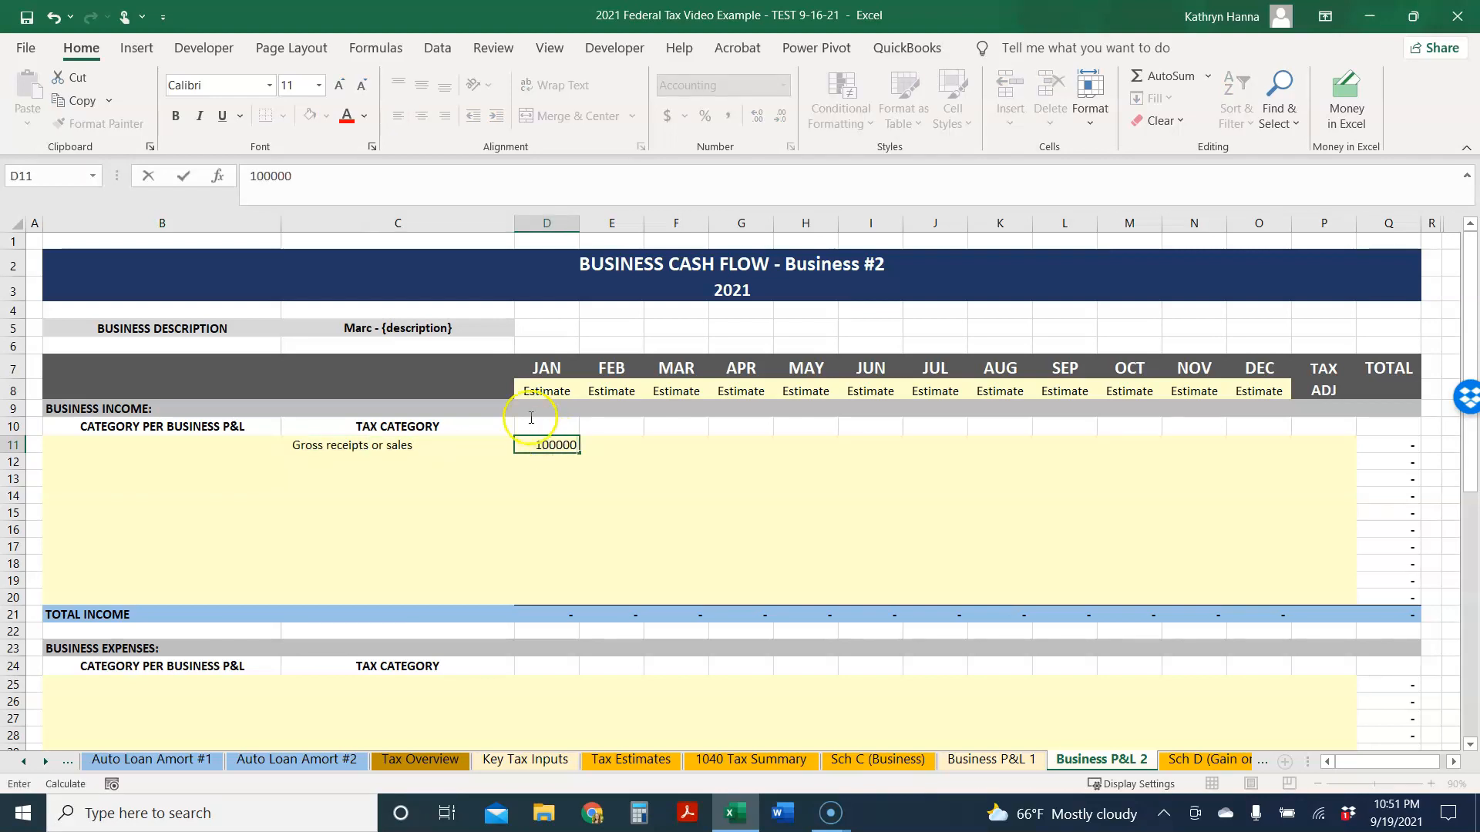
click(524, 479)
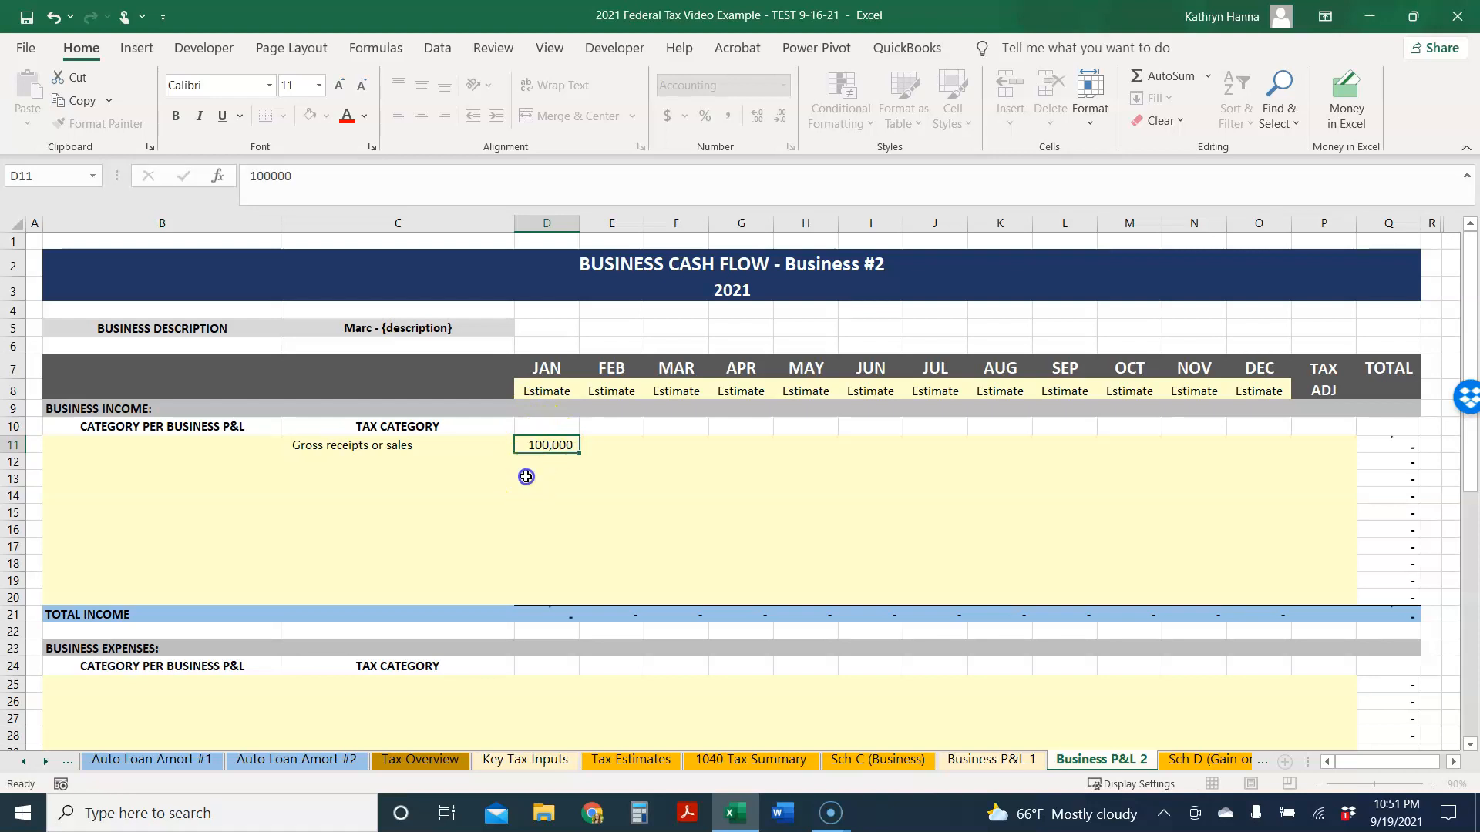
click(417, 446)
drag(549, 447, 474, 452)
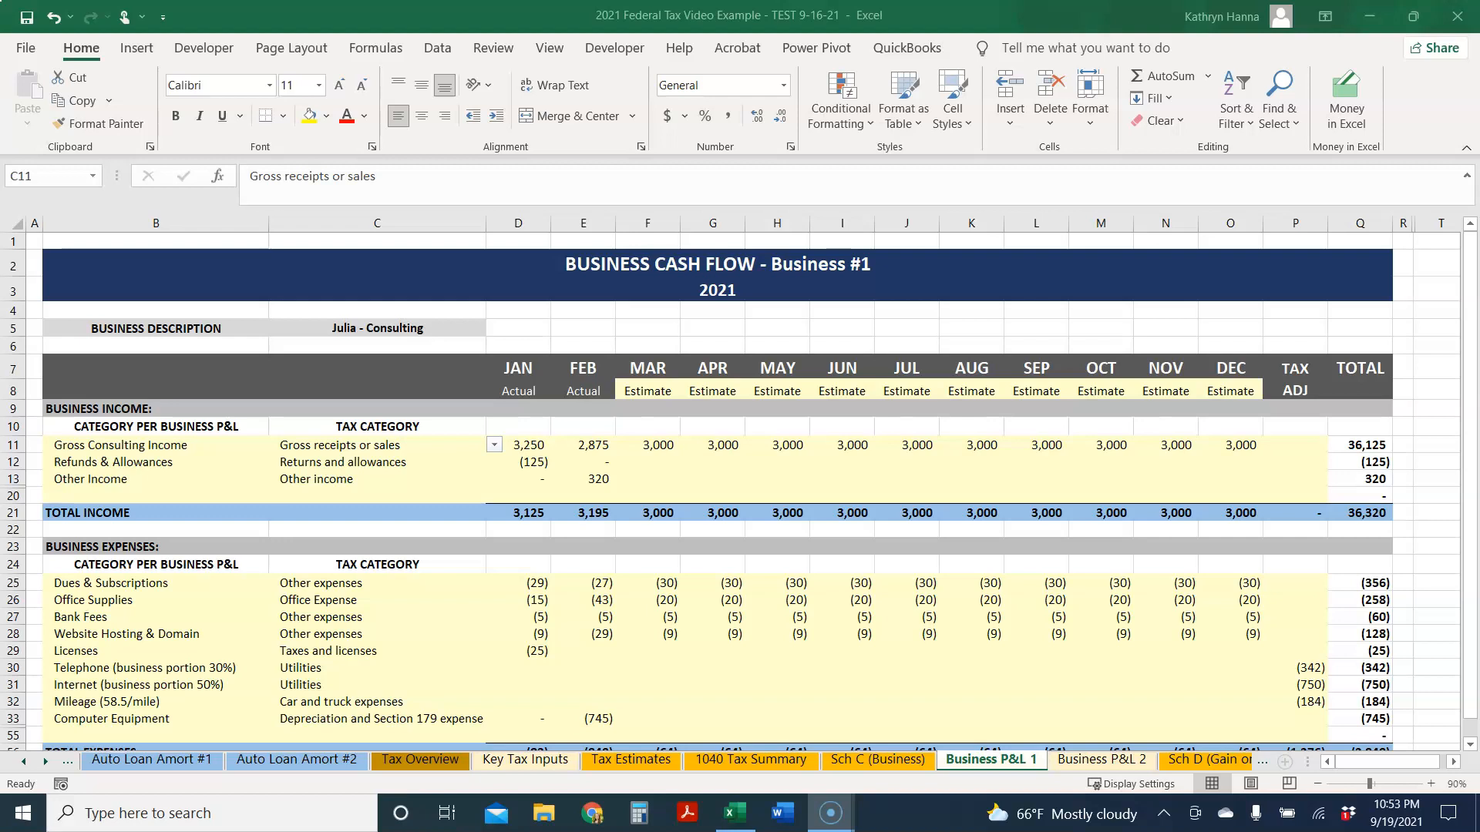
- Open the SchE (Rental) sheet to view the Schedule E layout for the two rental properties
click(45, 762)
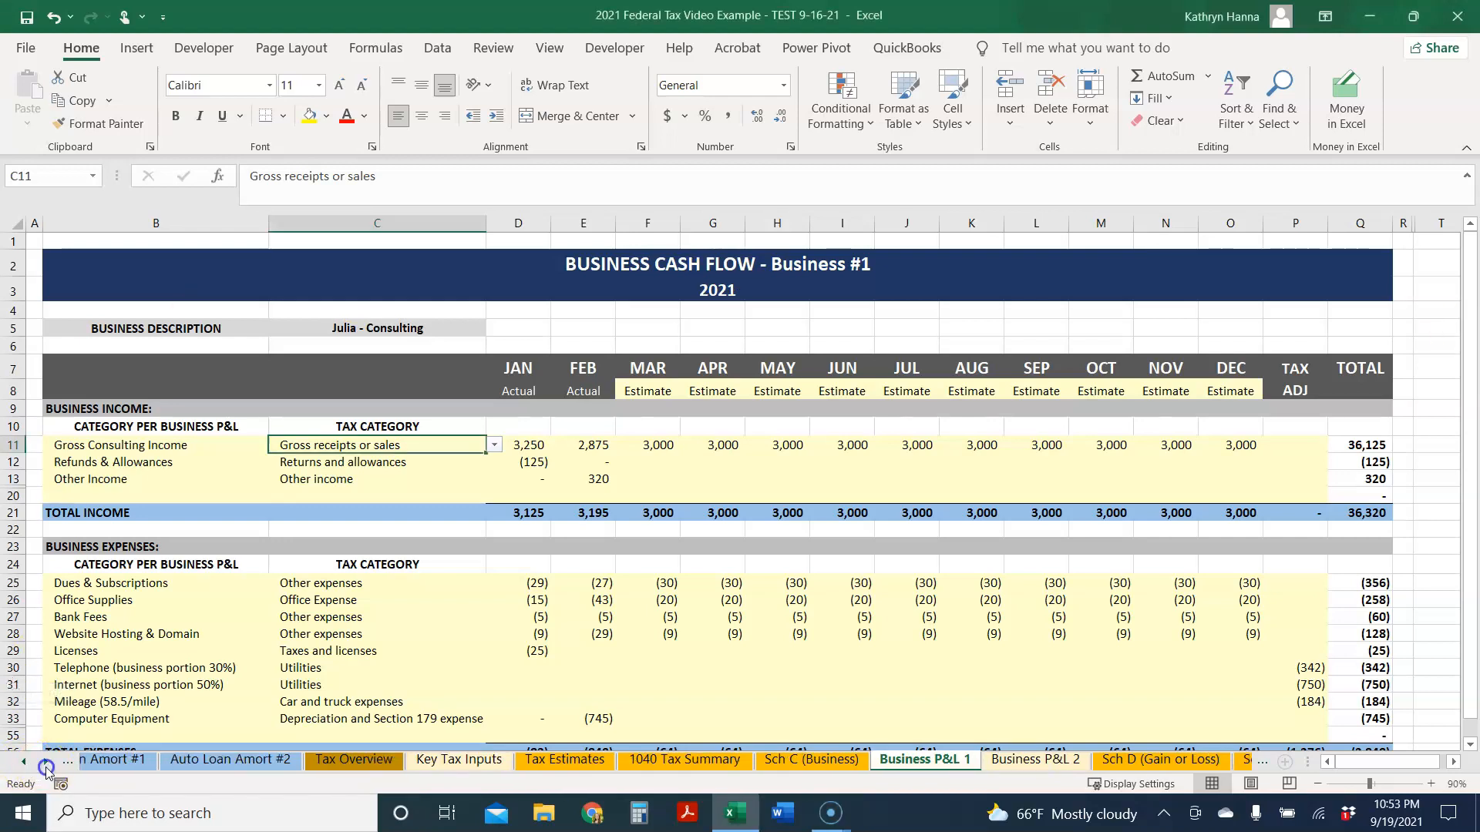
click(46, 766)
click(47, 766)
click(975, 761)
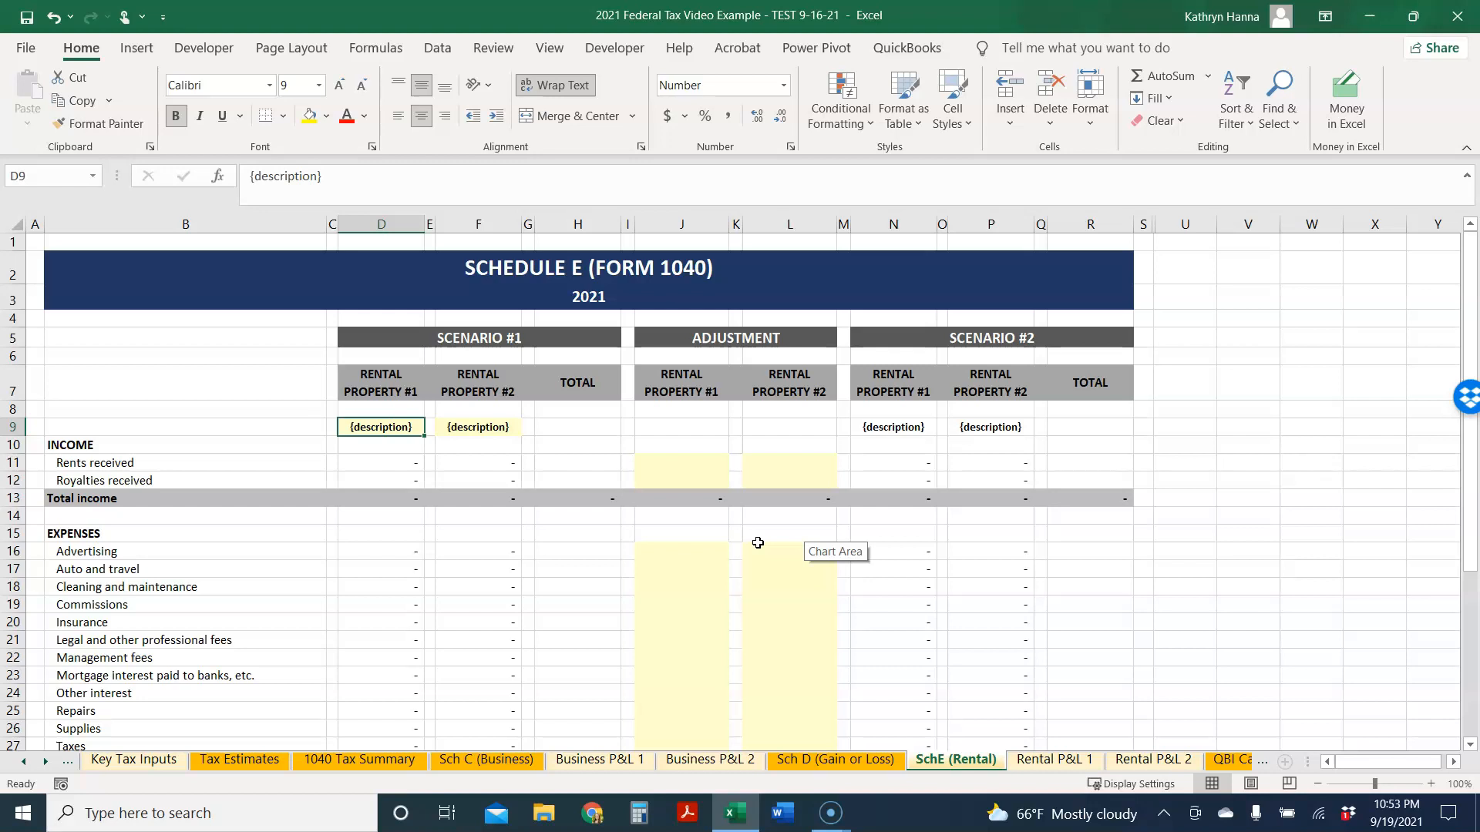
- On the Rental P&L 1 sheet, view the tax categories available for the first income row and select its tax adjustment cell P11
click(1055, 760)
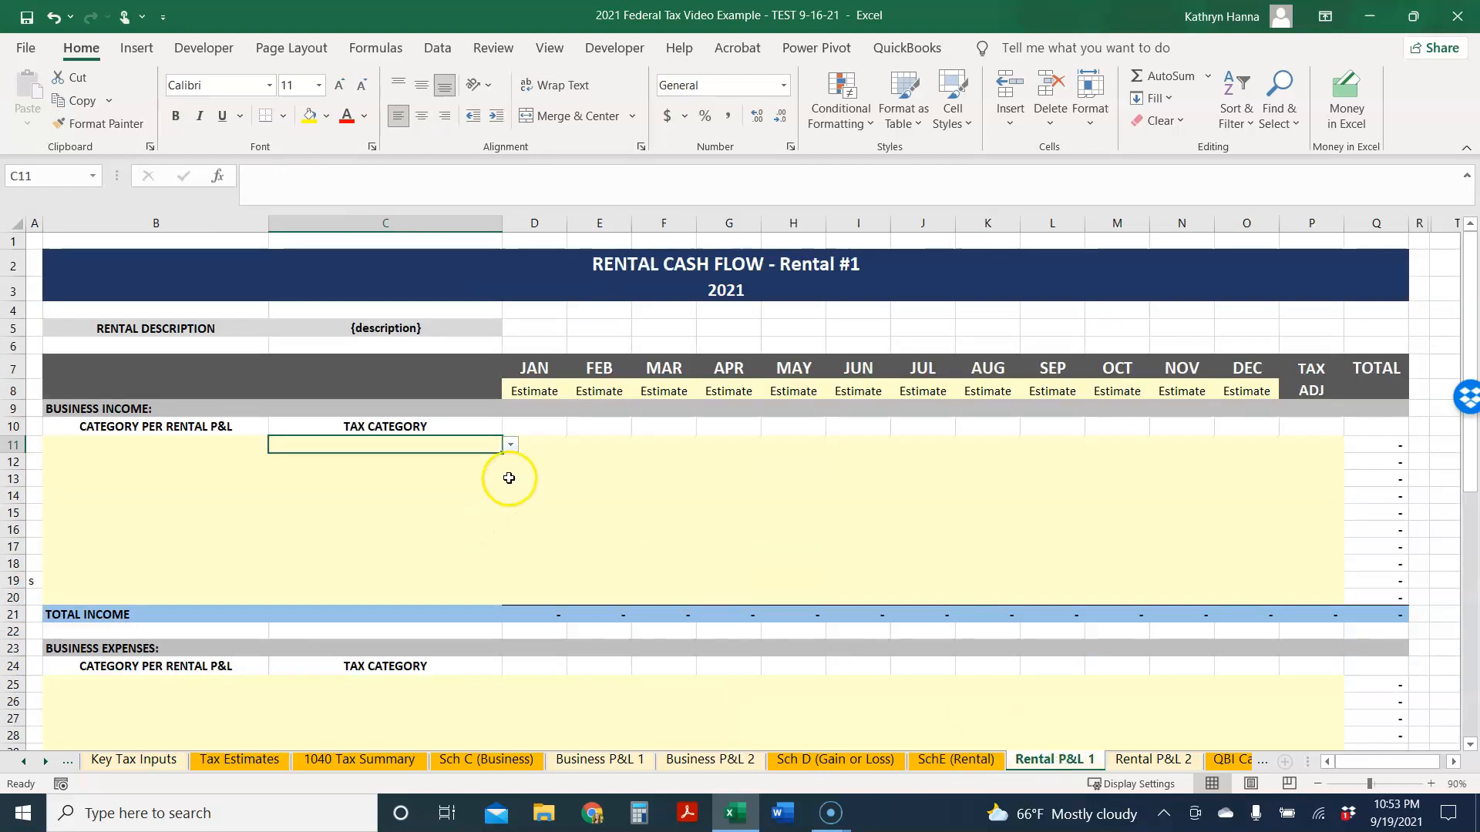
click(510, 445)
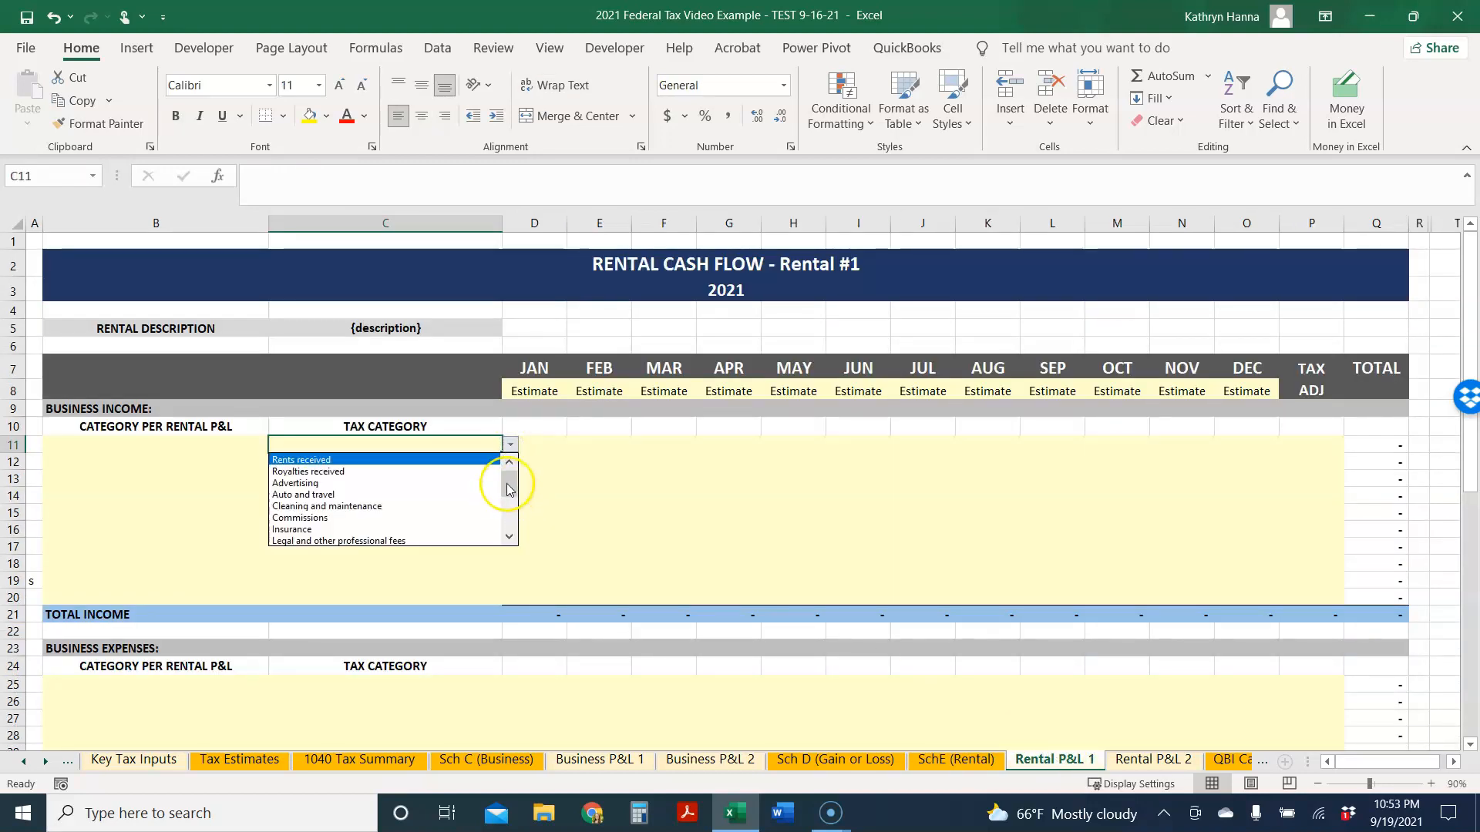
mouse_move(508, 488)
mouse_down()
mouse_move(511, 528)
mouse_move(510, 482)
mouse_up()
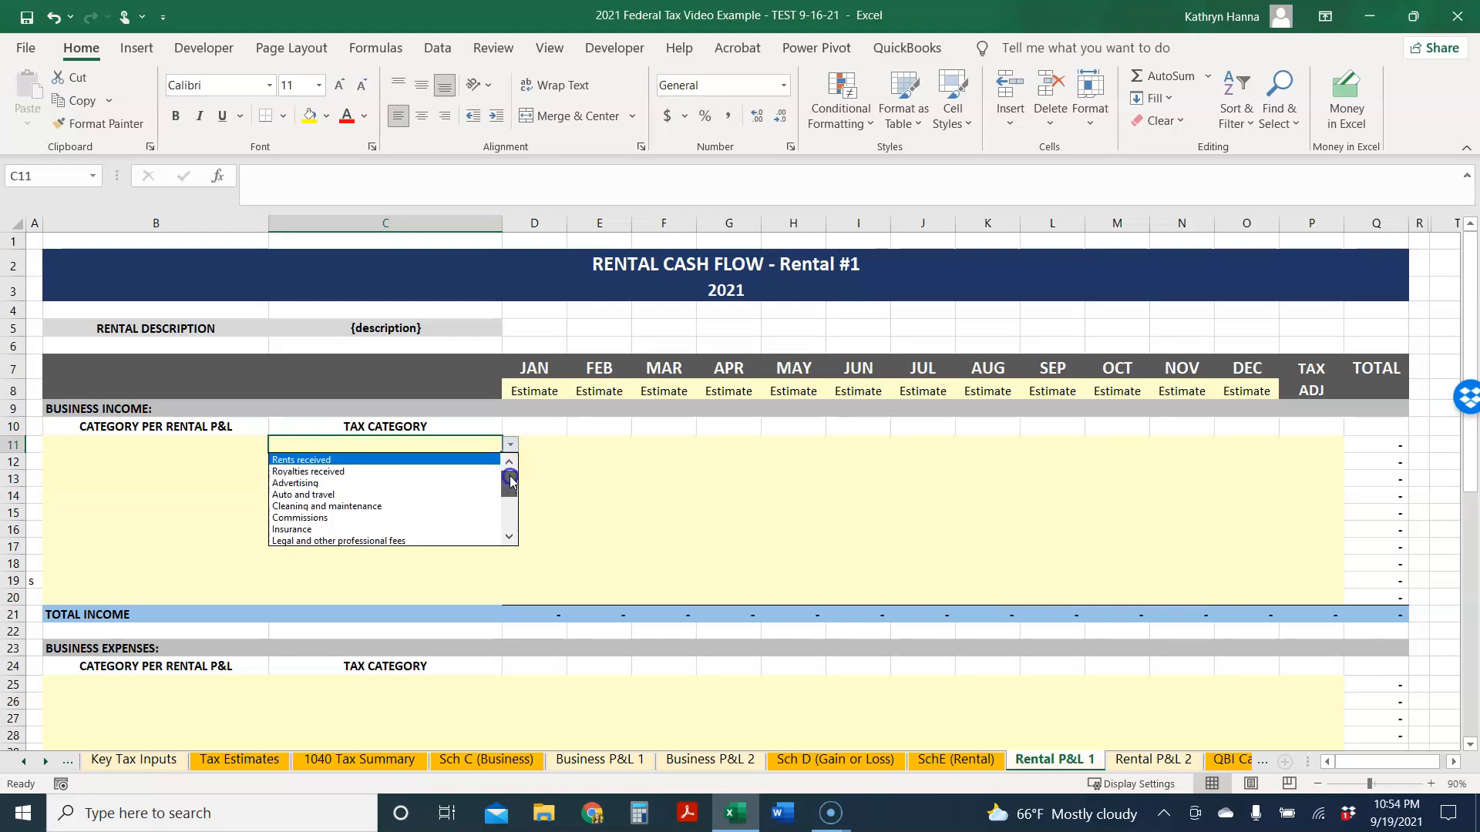
click(1321, 447)
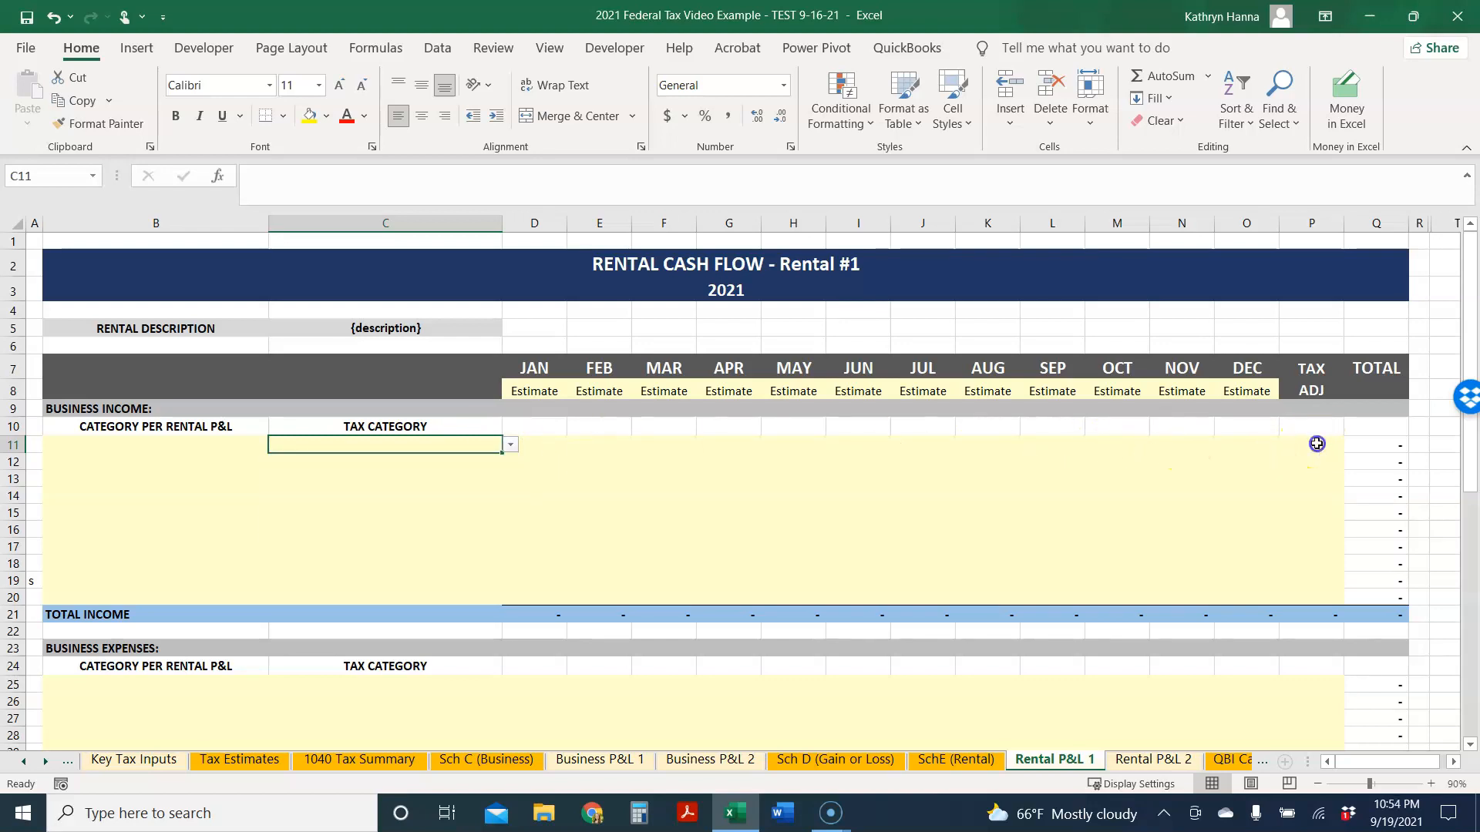
click(1321, 447)
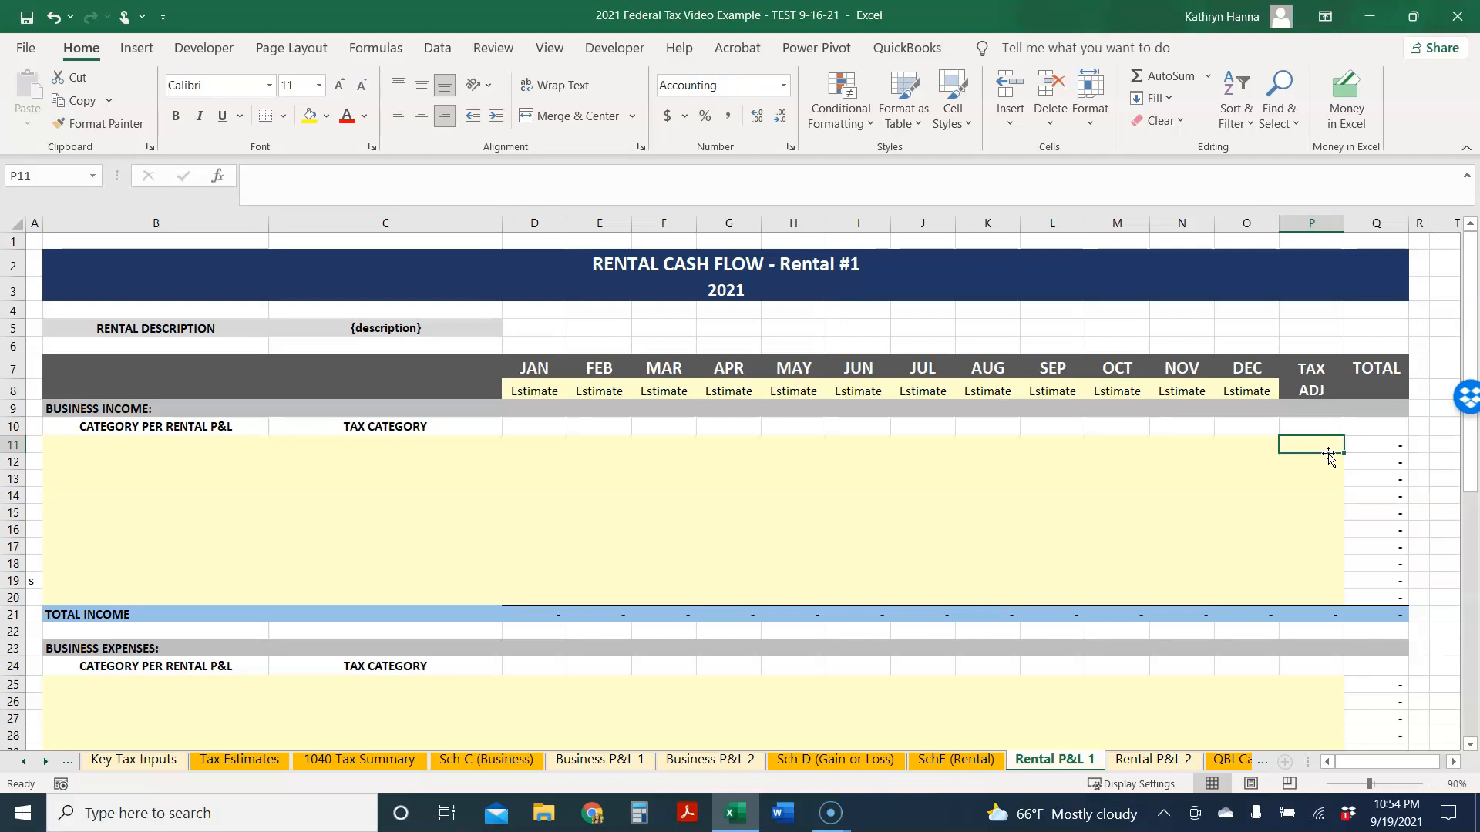
- Review Schedule E down to the allowable profit or loss and select the Scenario #1 passive loss limitation cell H35
click(987, 761)
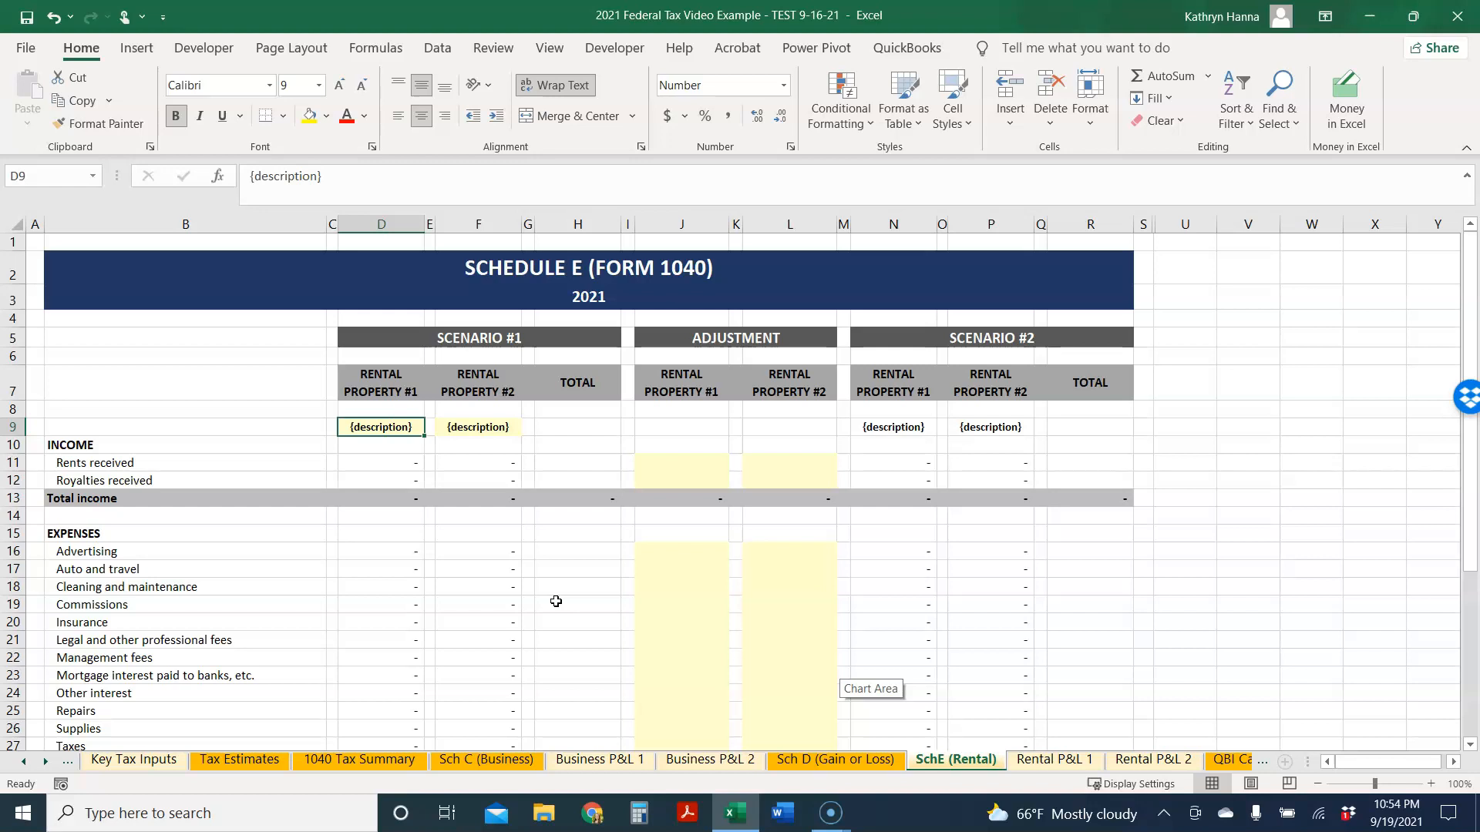
scroll(558, 601, down, 6)
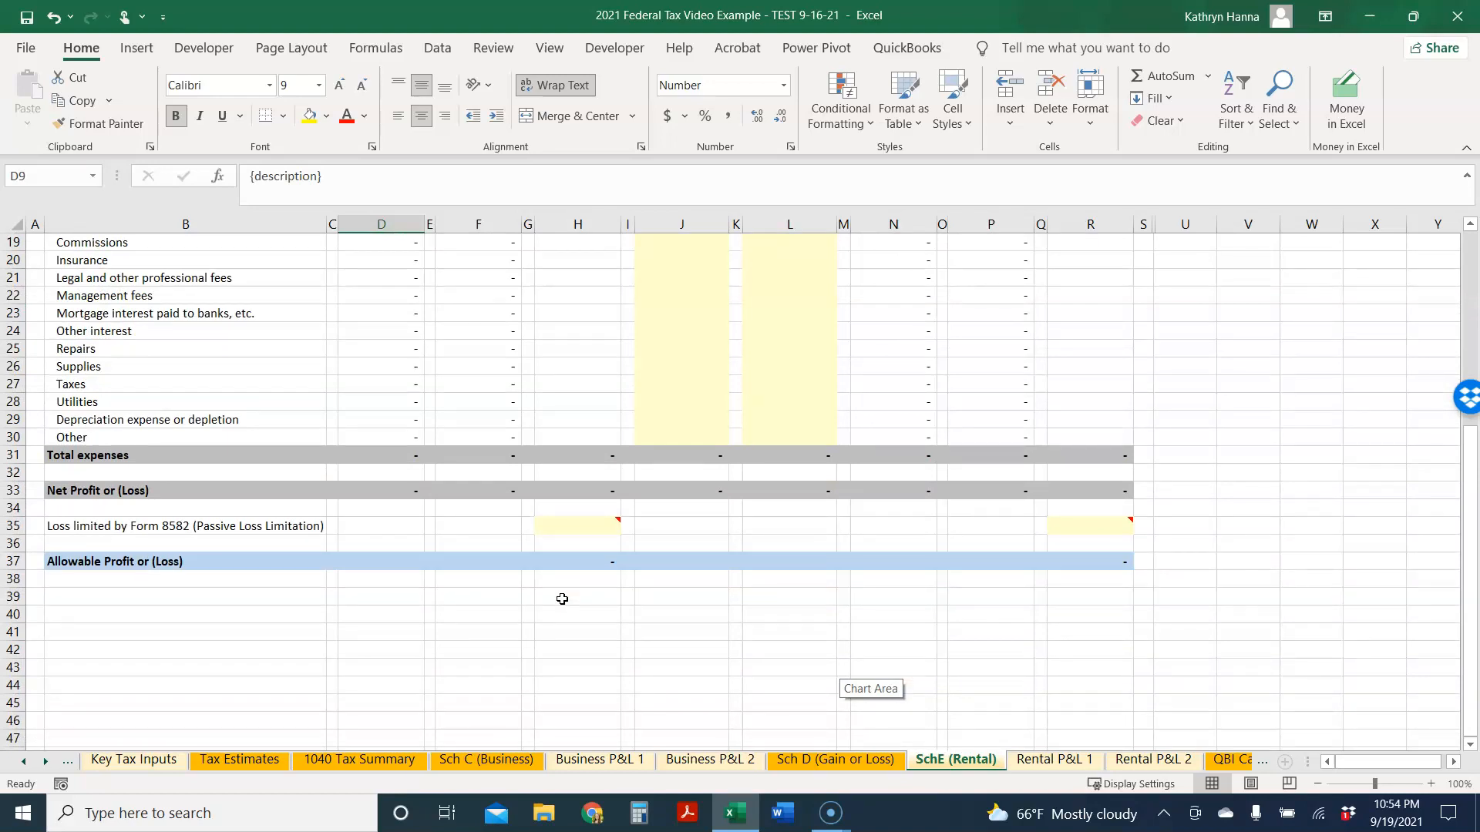
click(580, 524)
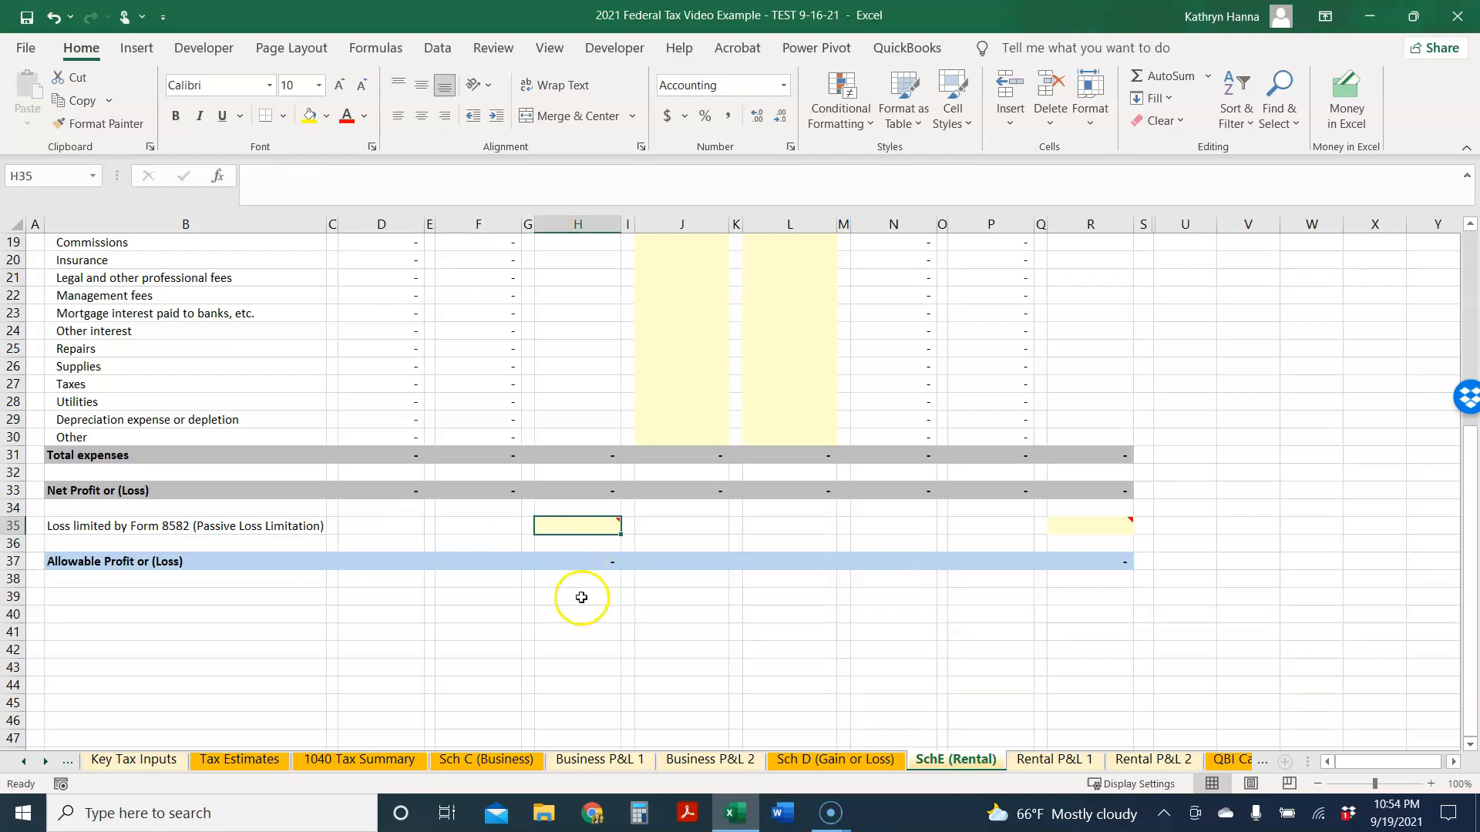
scroll(568, 568, up, 6)
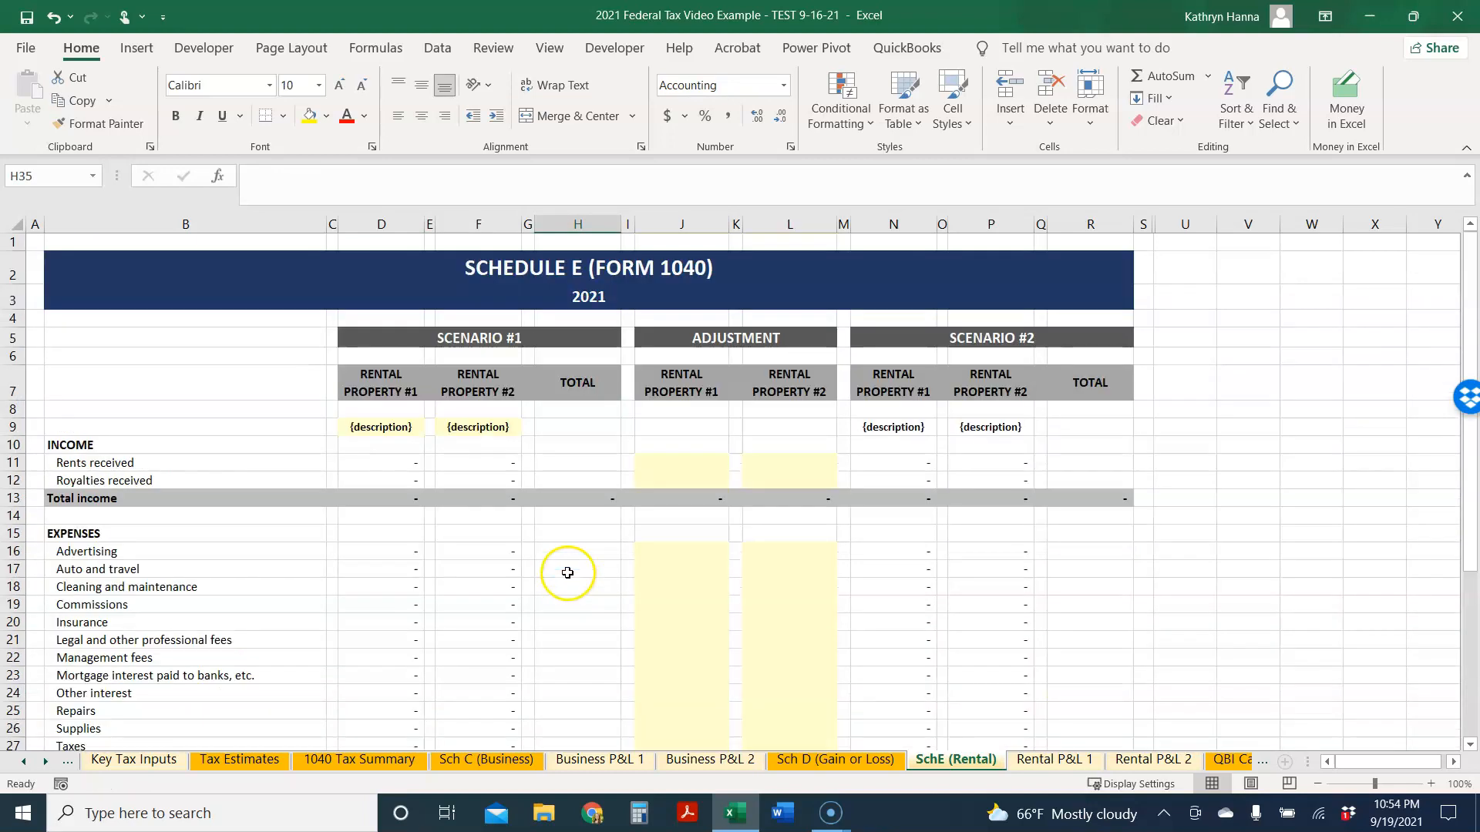
- Review the short-term and long-term capital gains sections on the Sch D (Gain or Loss) sheet, including the stock sale proceeds cells
click(830, 764)
scroll(830, 763, up, 2)
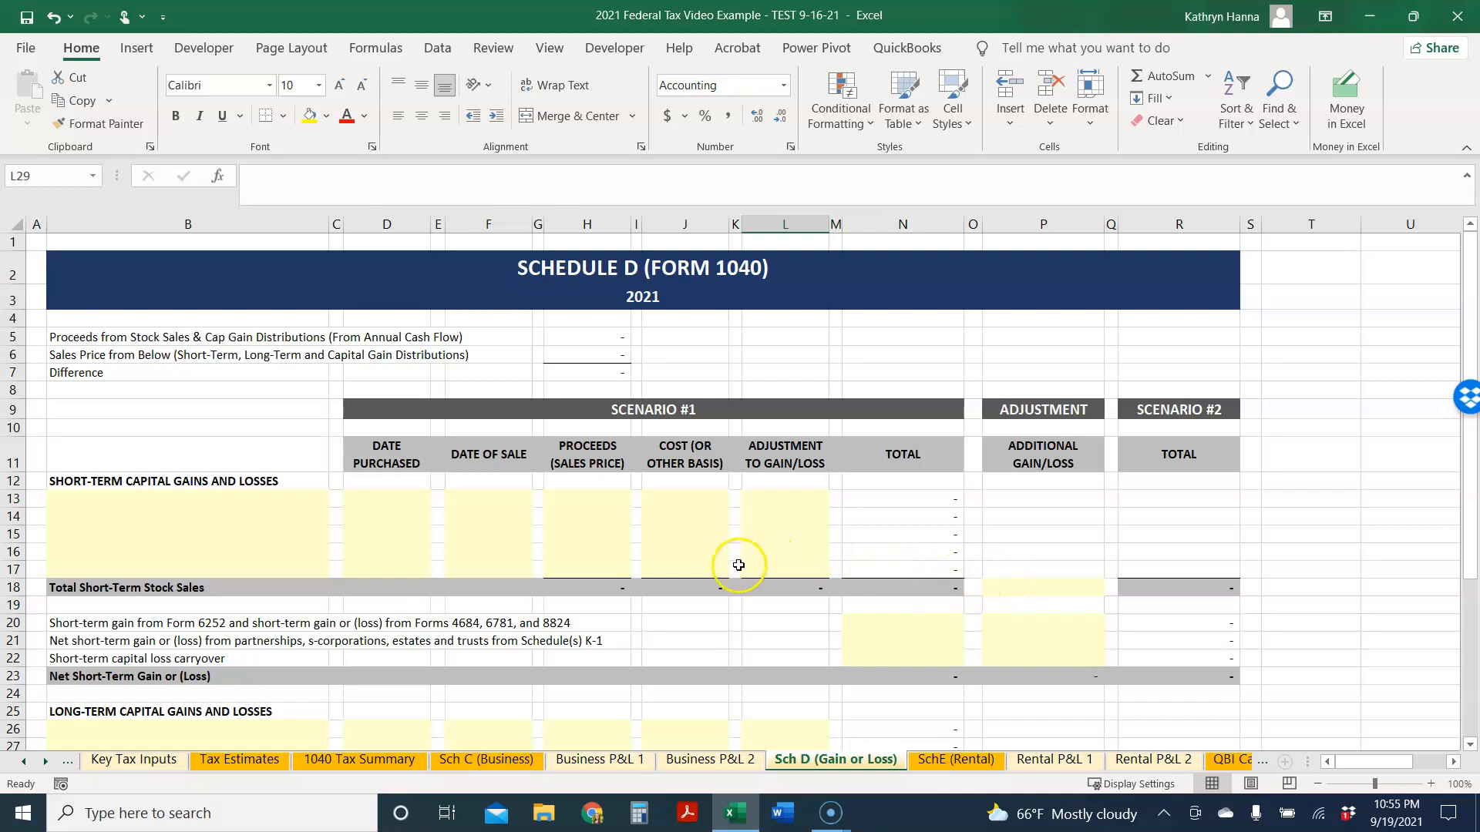
click(613, 568)
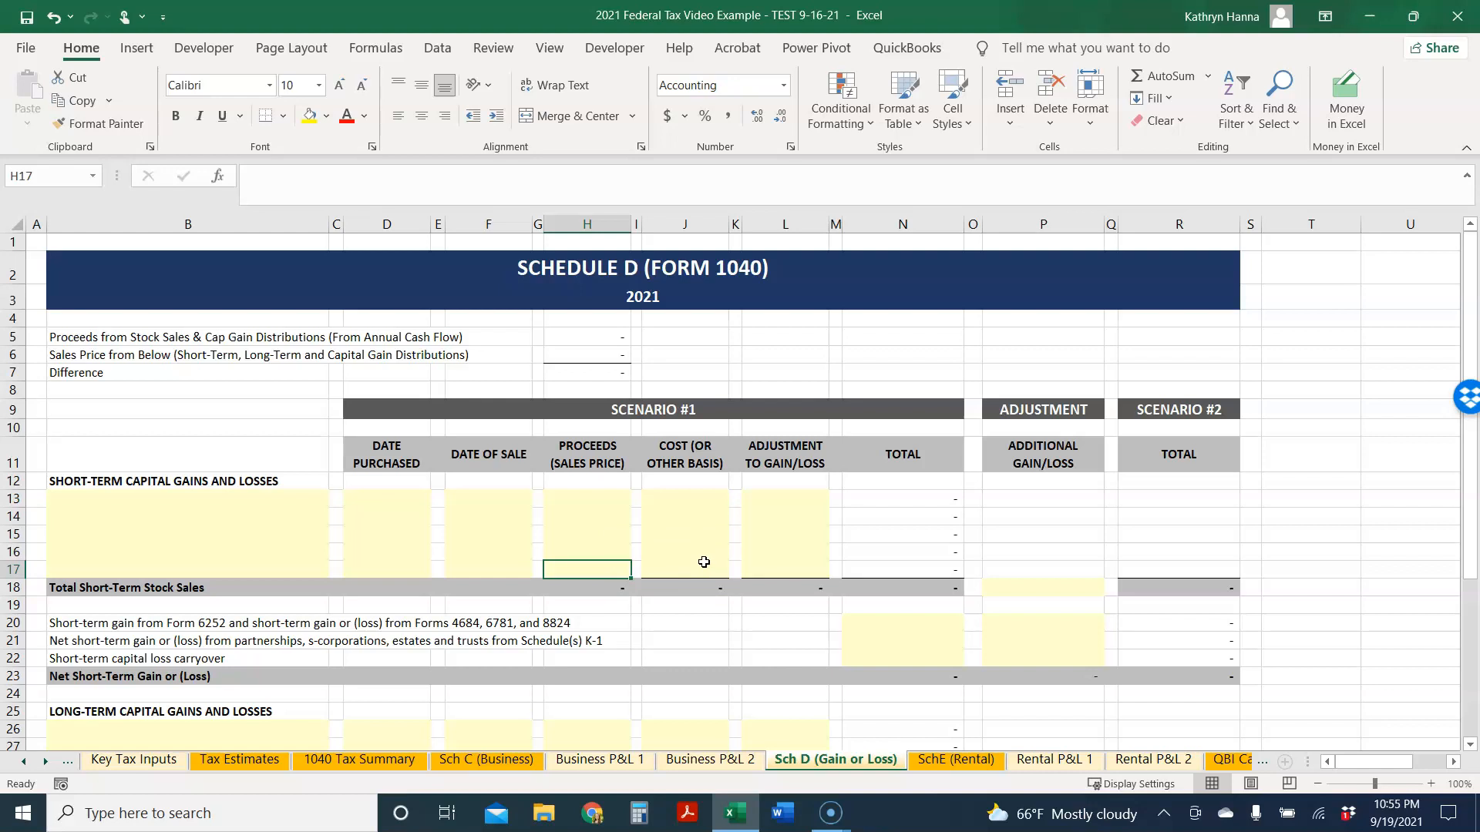
scroll(704, 562, down, 5)
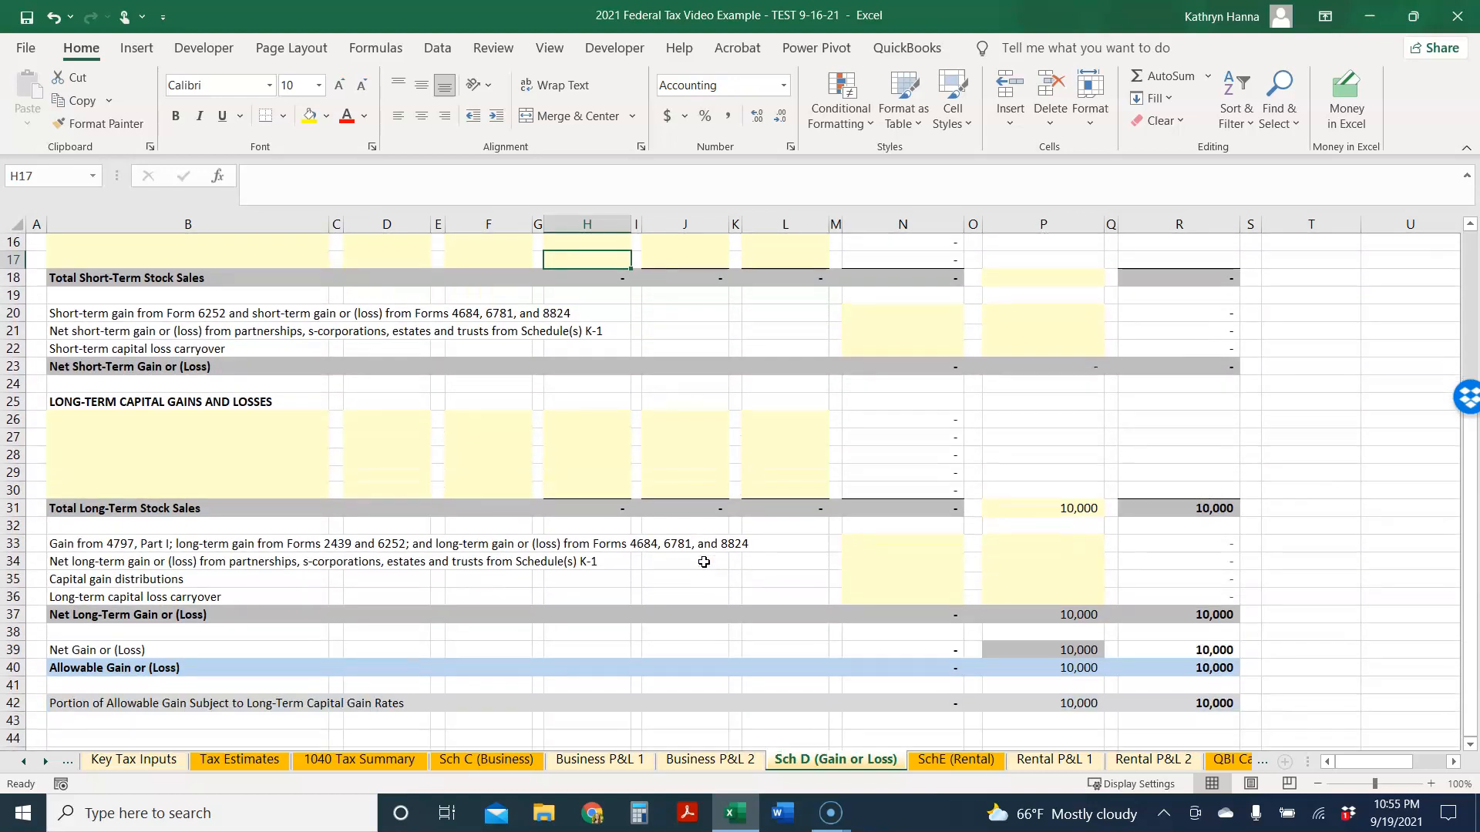
scroll(704, 562, up, 3)
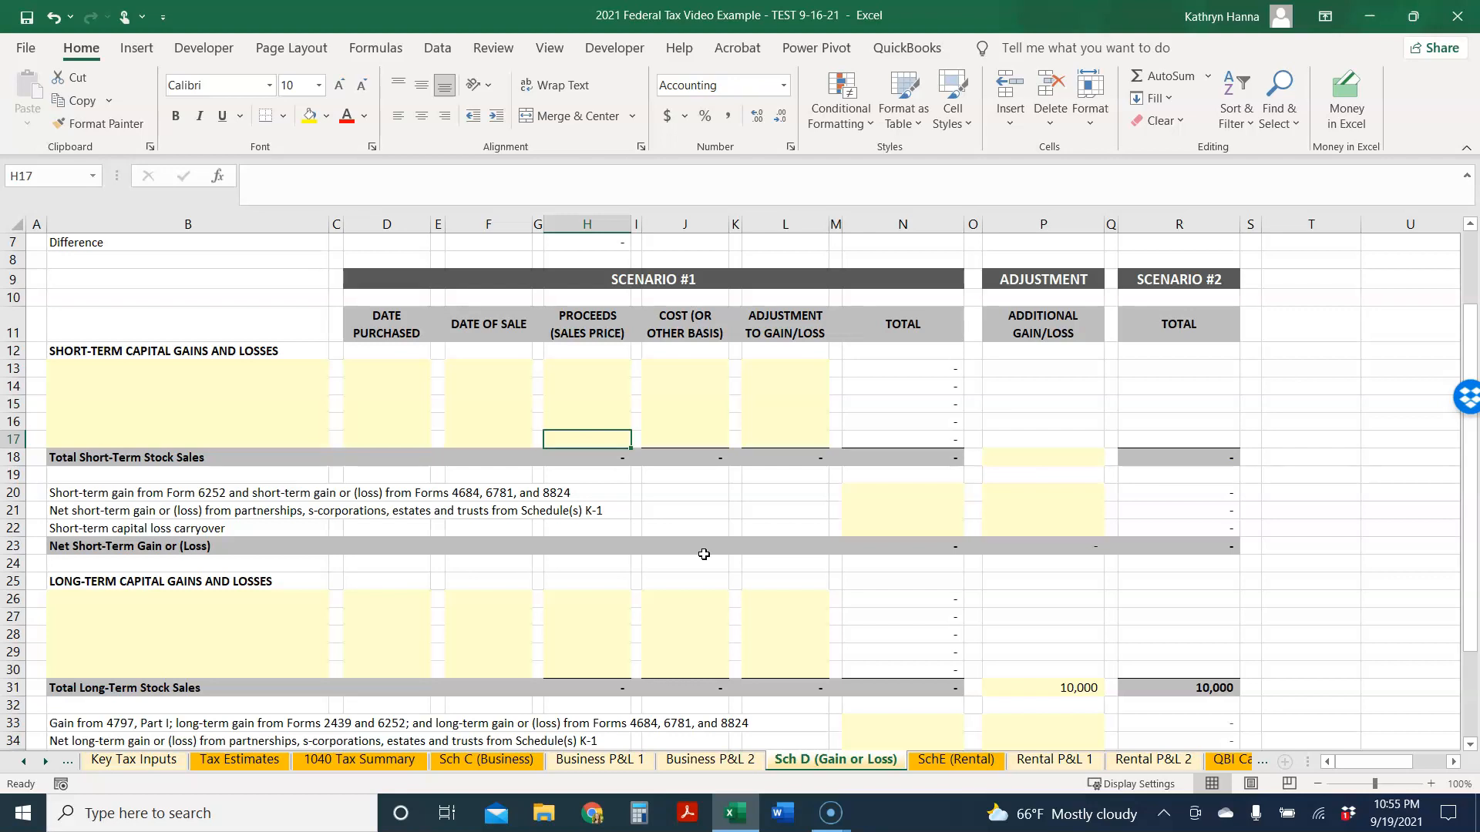
- Locate the Scenario #1 short-term and long-term capital loss carryover cells, N22 and N36, on Schedule D
scroll(704, 554, down, 2)
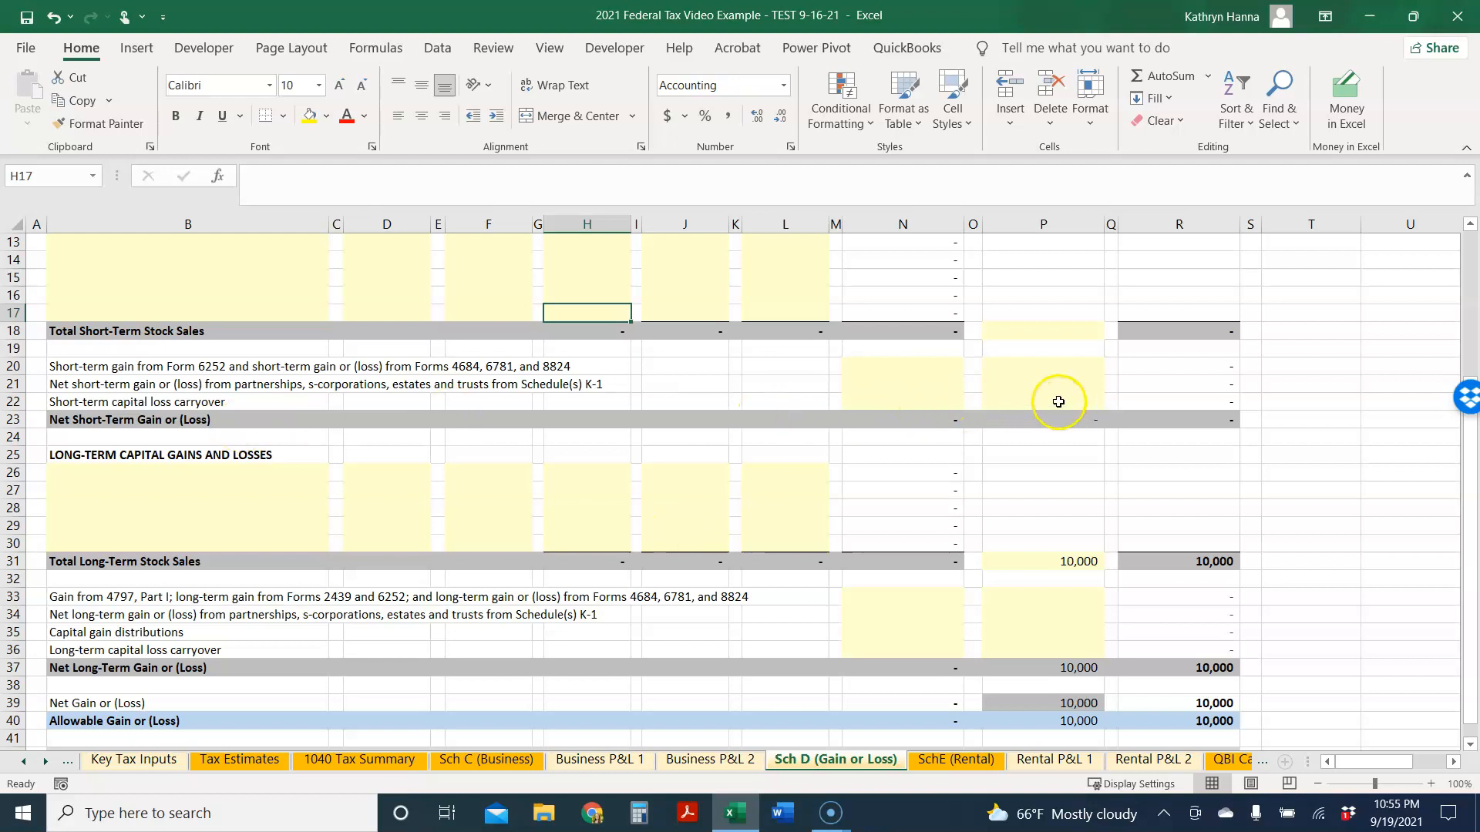
click(918, 400)
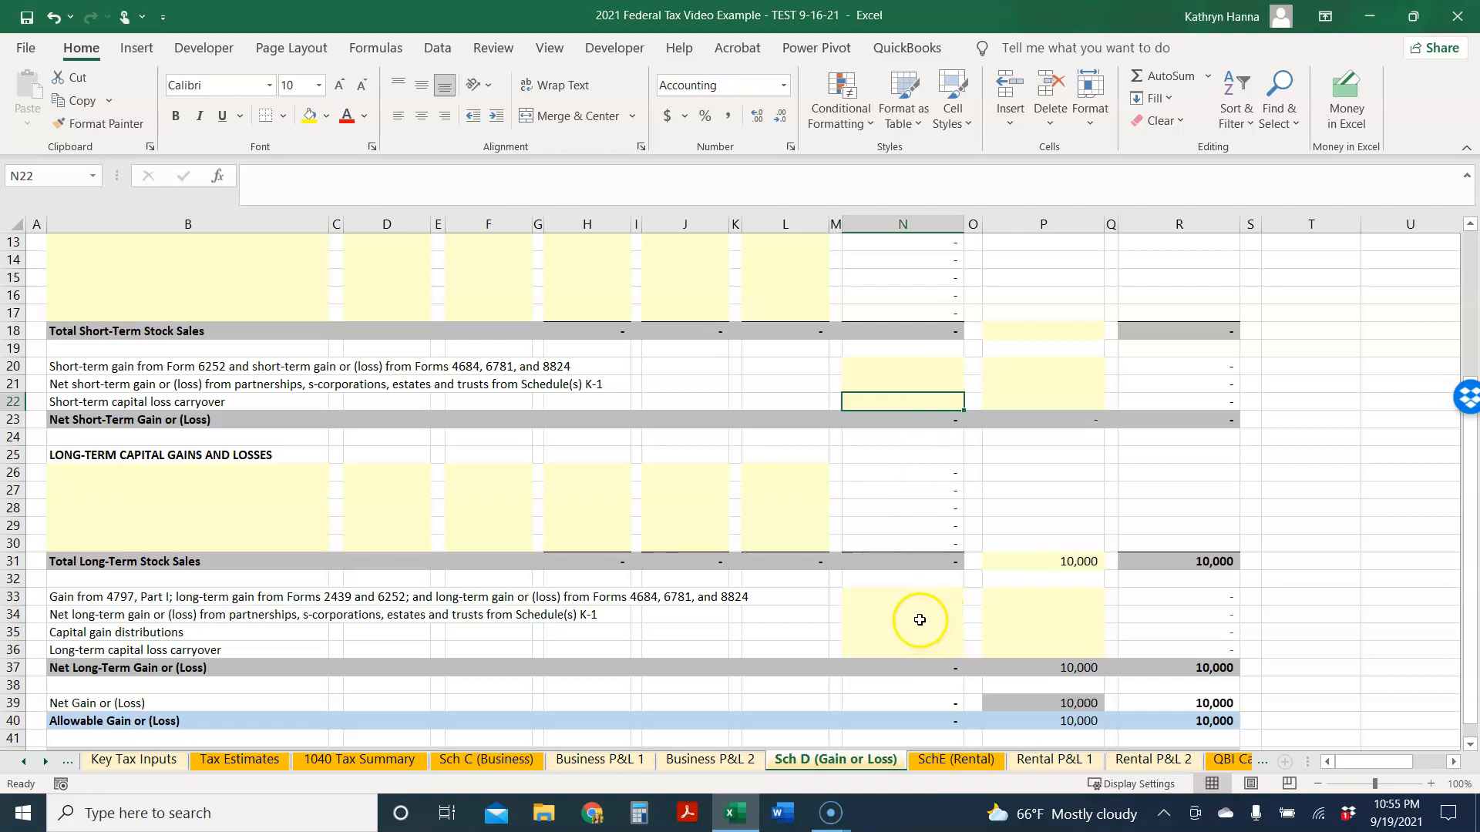
click(920, 650)
scroll(921, 643, up, 4)
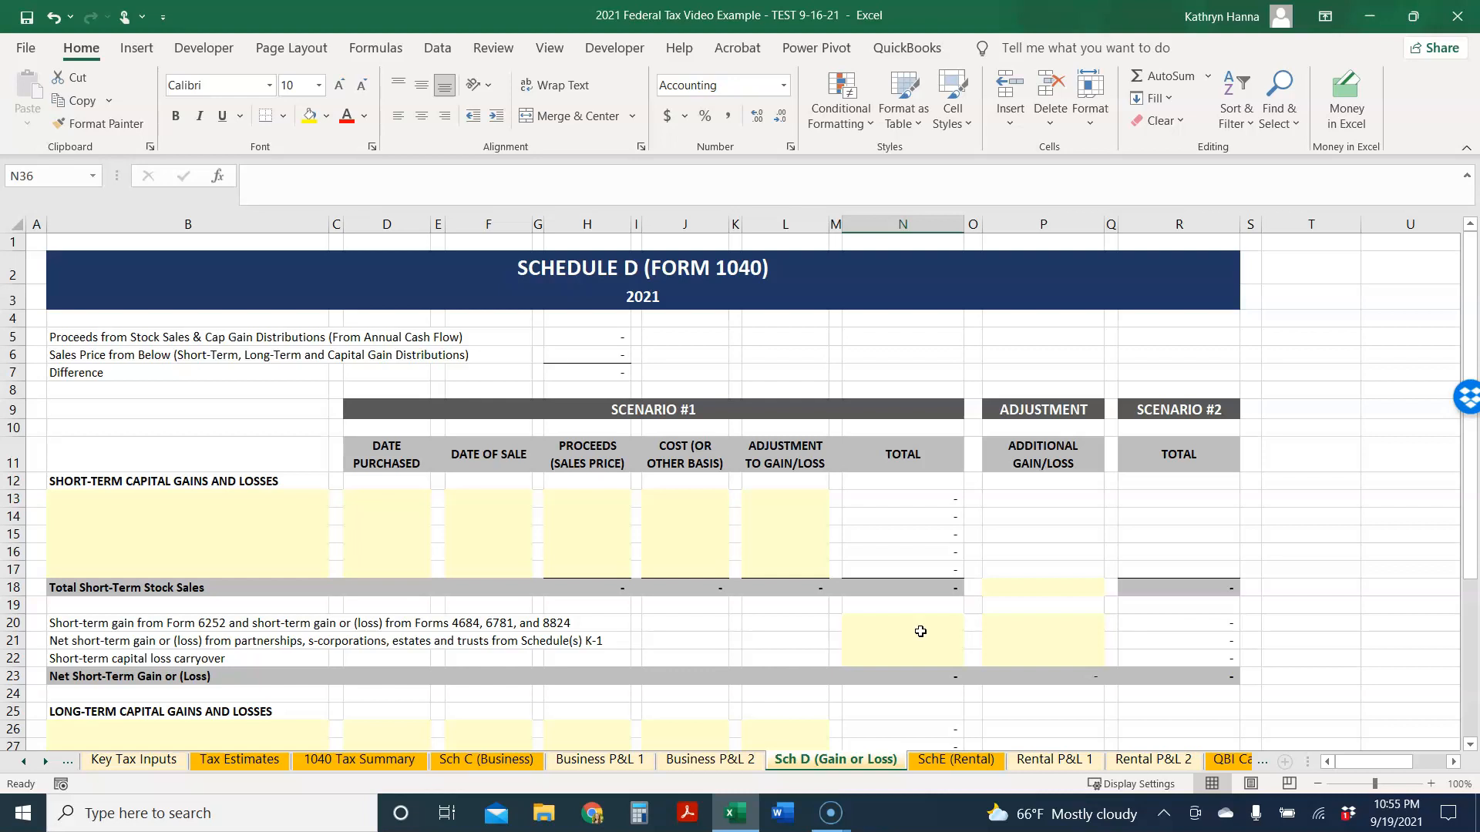
- Open the 1040 Tax Summary sheet and review the income and adjustments to income sections down to adjusted gross income
click(28, 813)
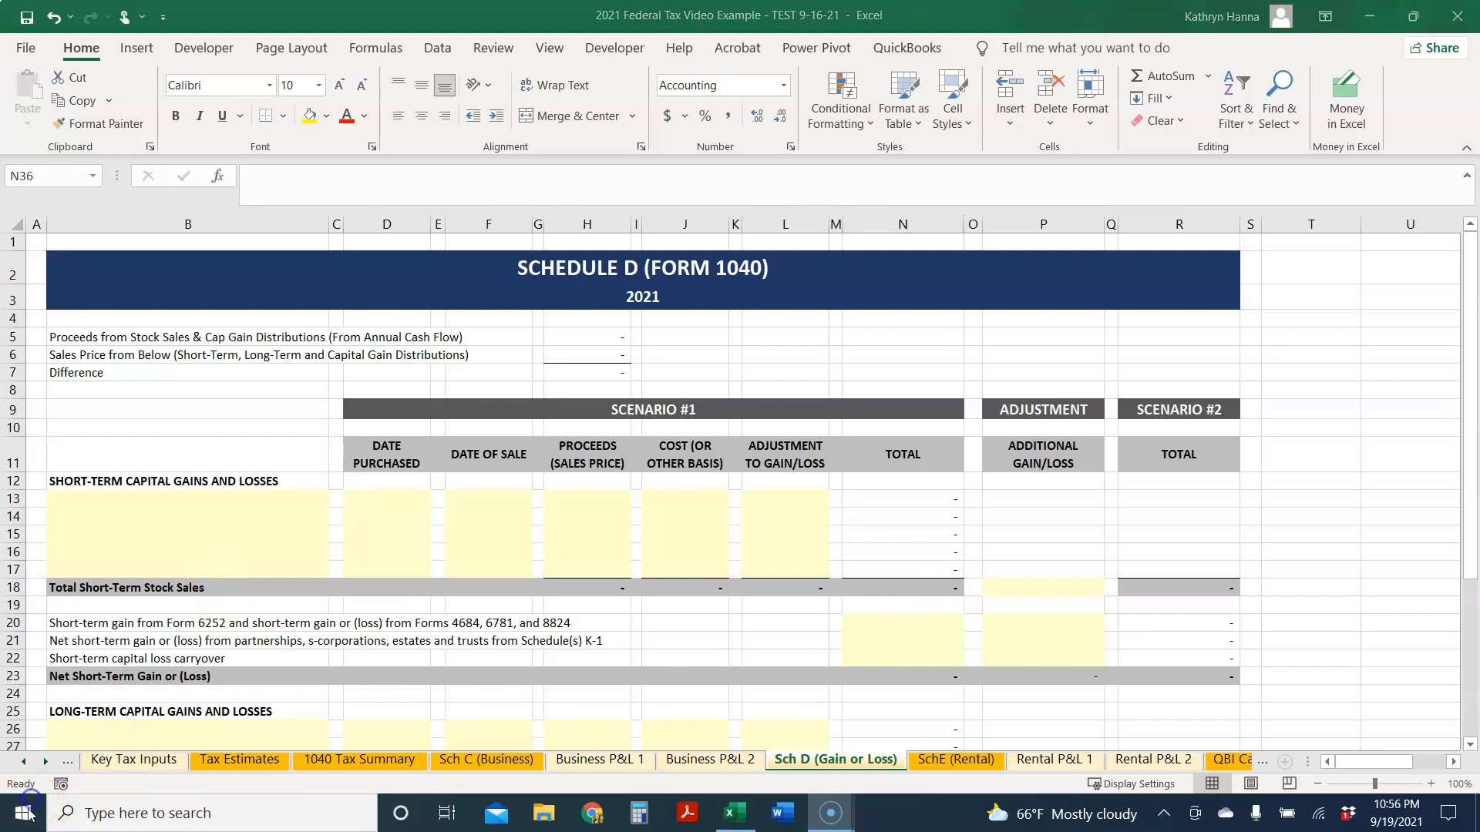
click(371, 761)
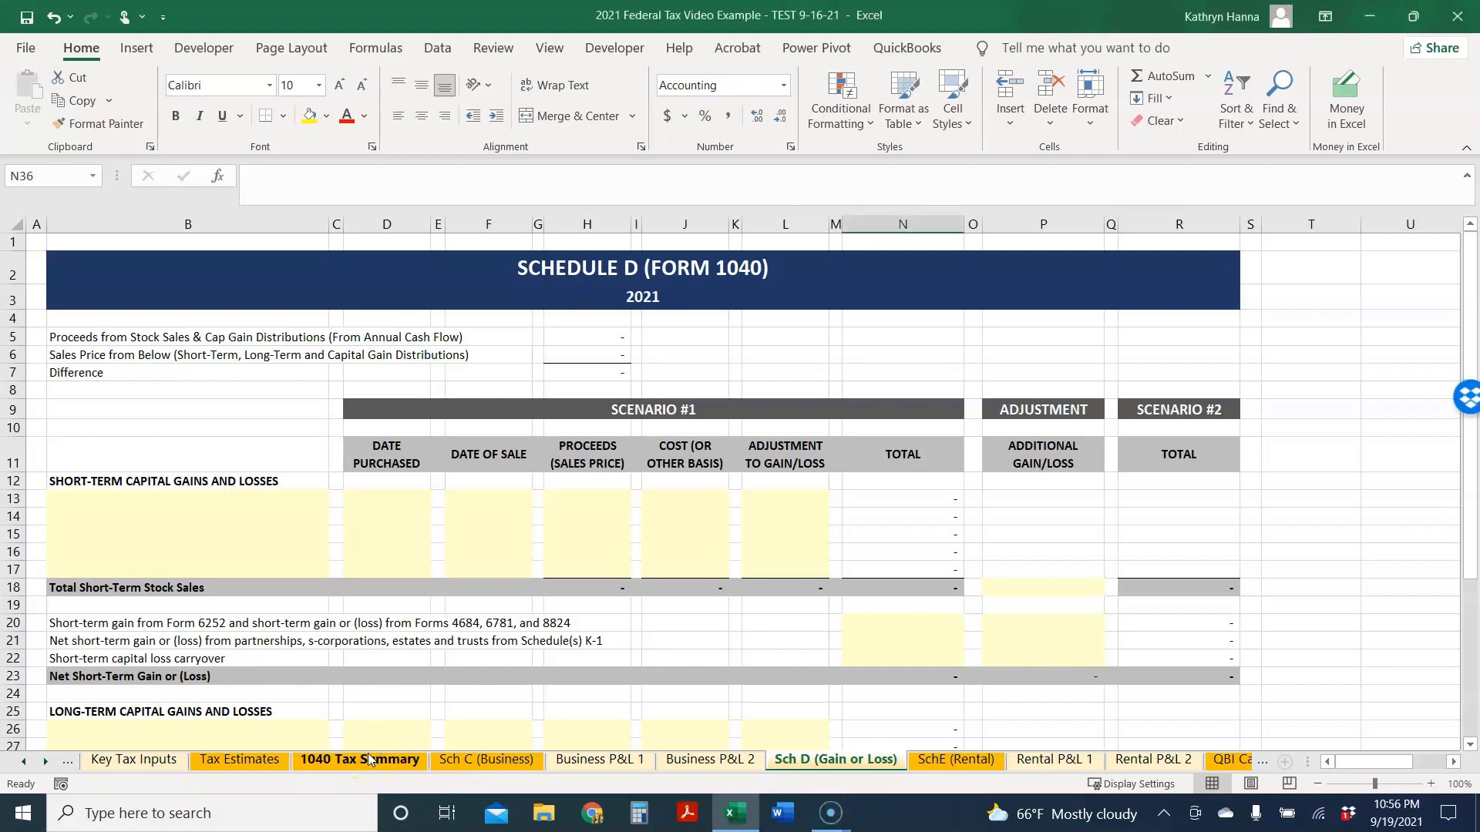
click(371, 762)
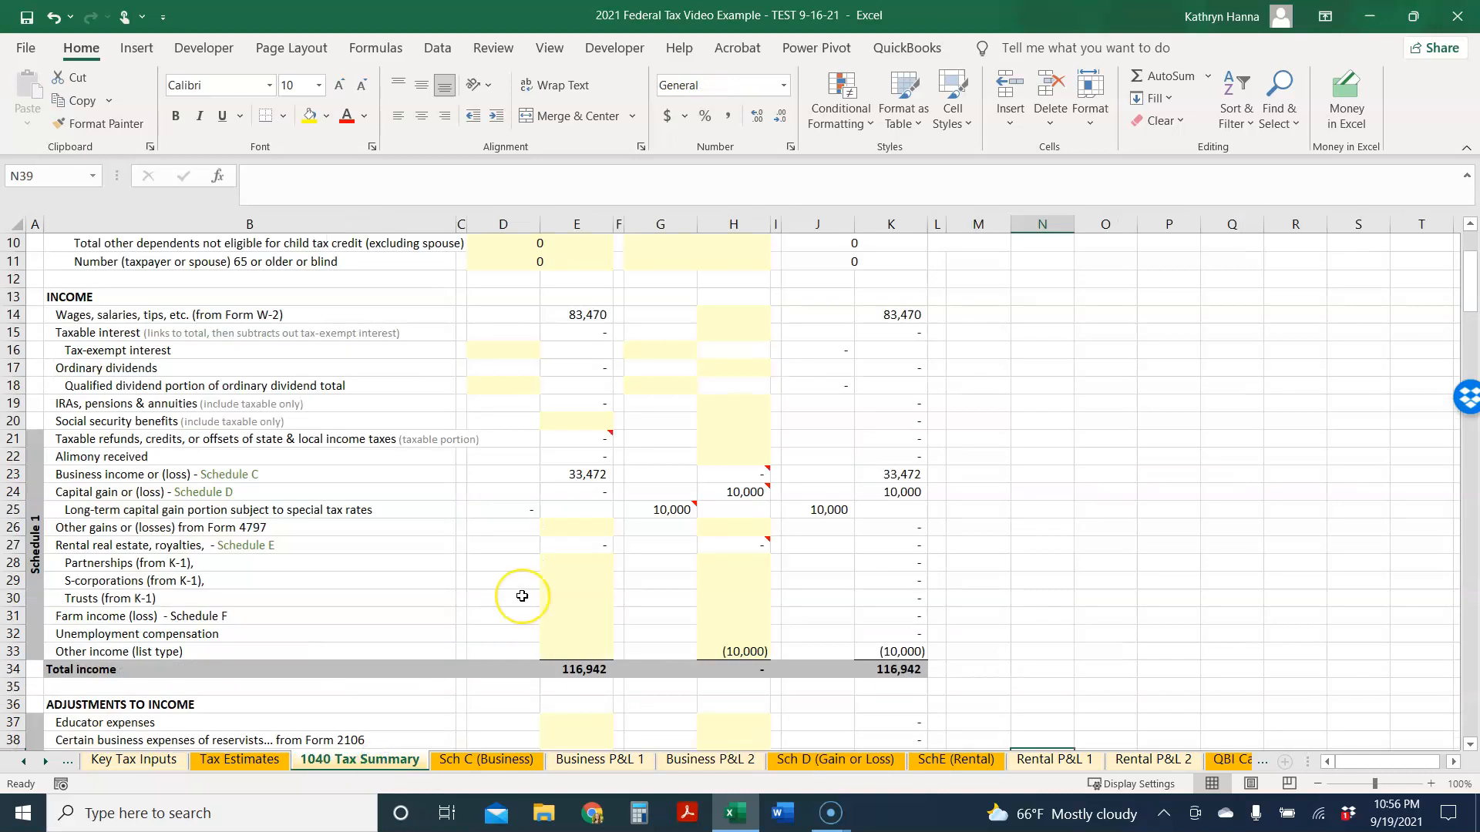
scroll(522, 595, up, 3)
scroll(522, 596, down, 4)
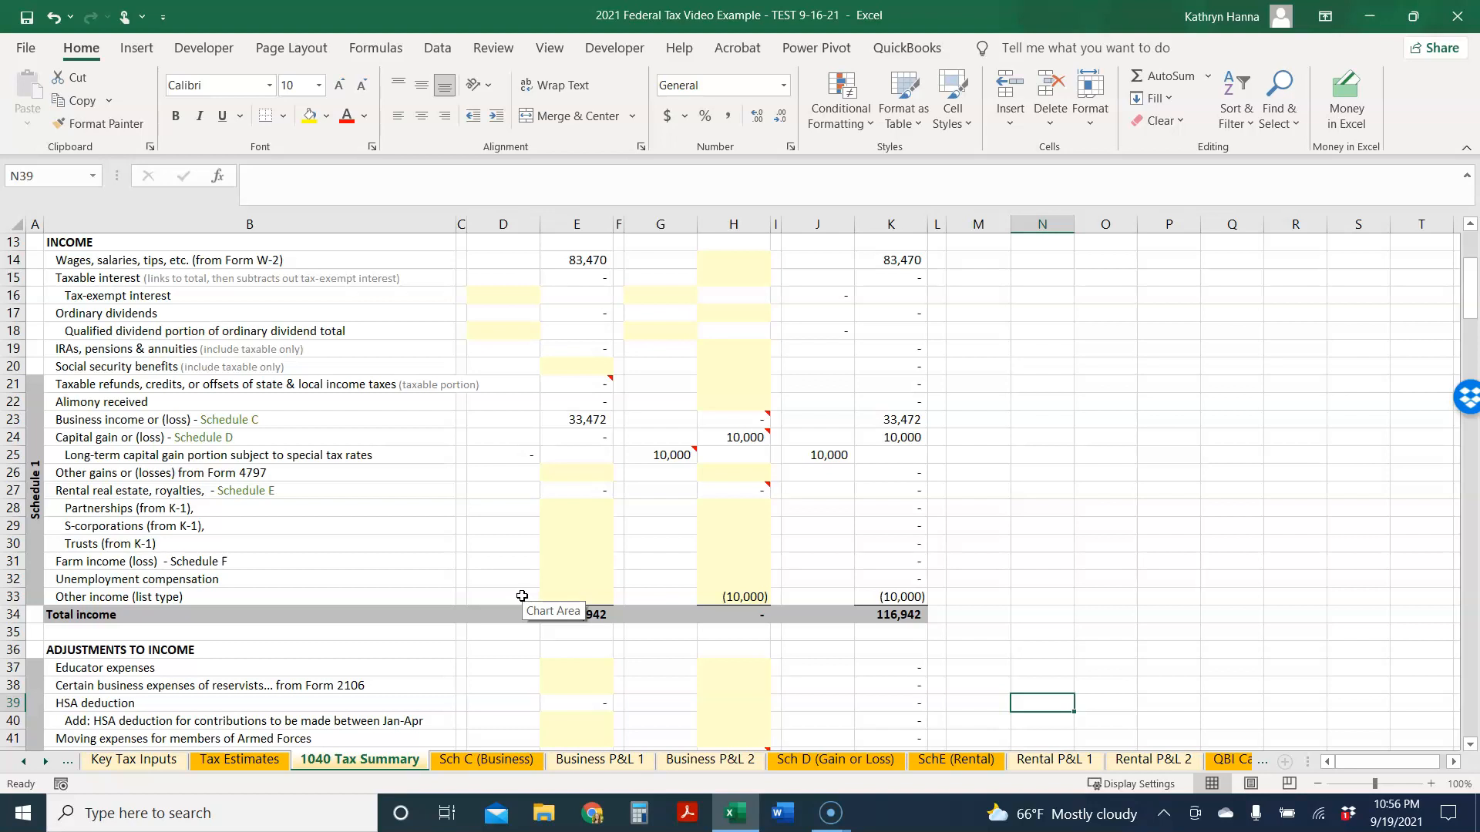
scroll(522, 597, down, 1)
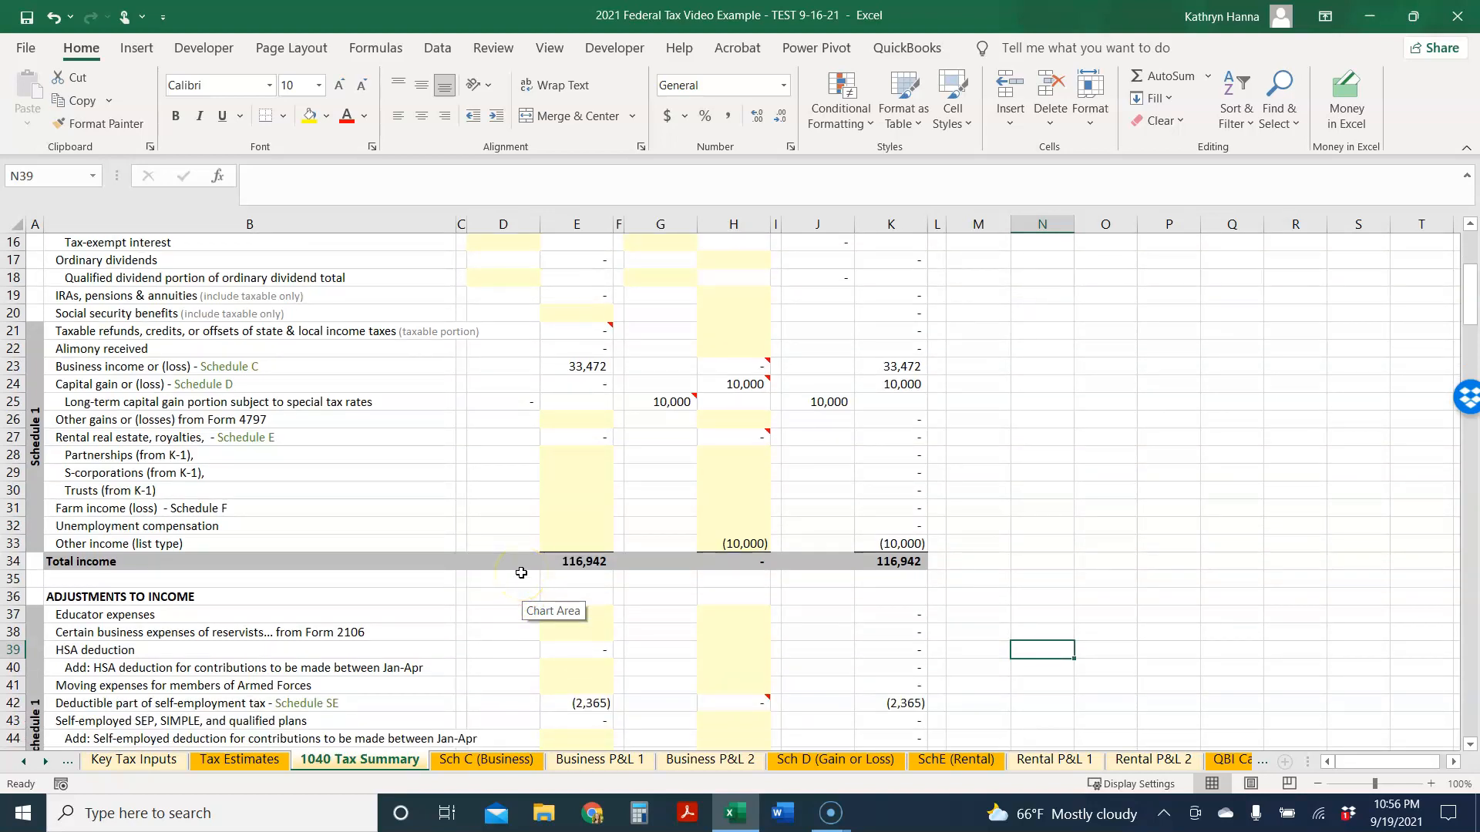
scroll(521, 573, down, 1)
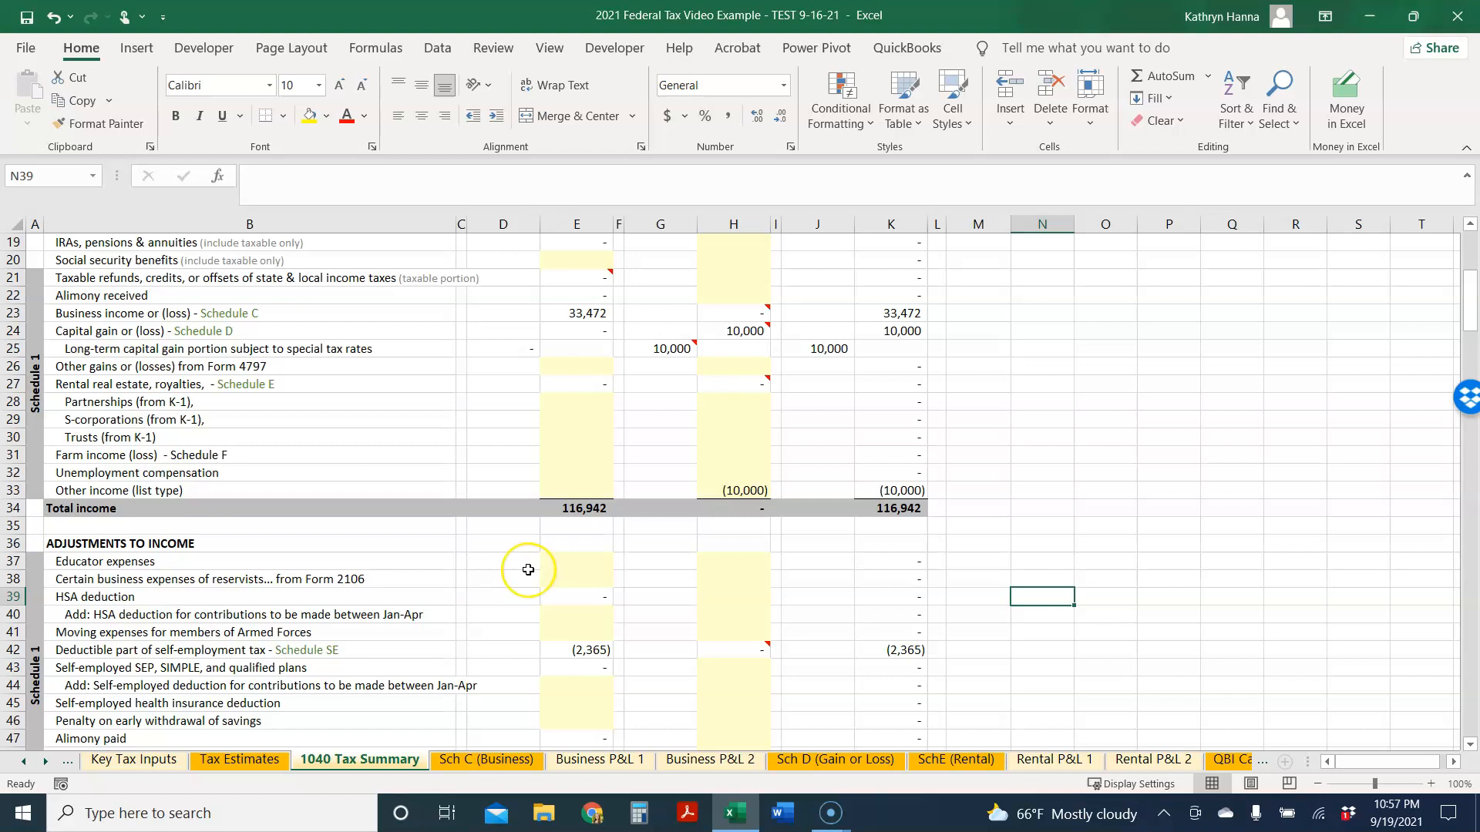
scroll(524, 571, down, 3)
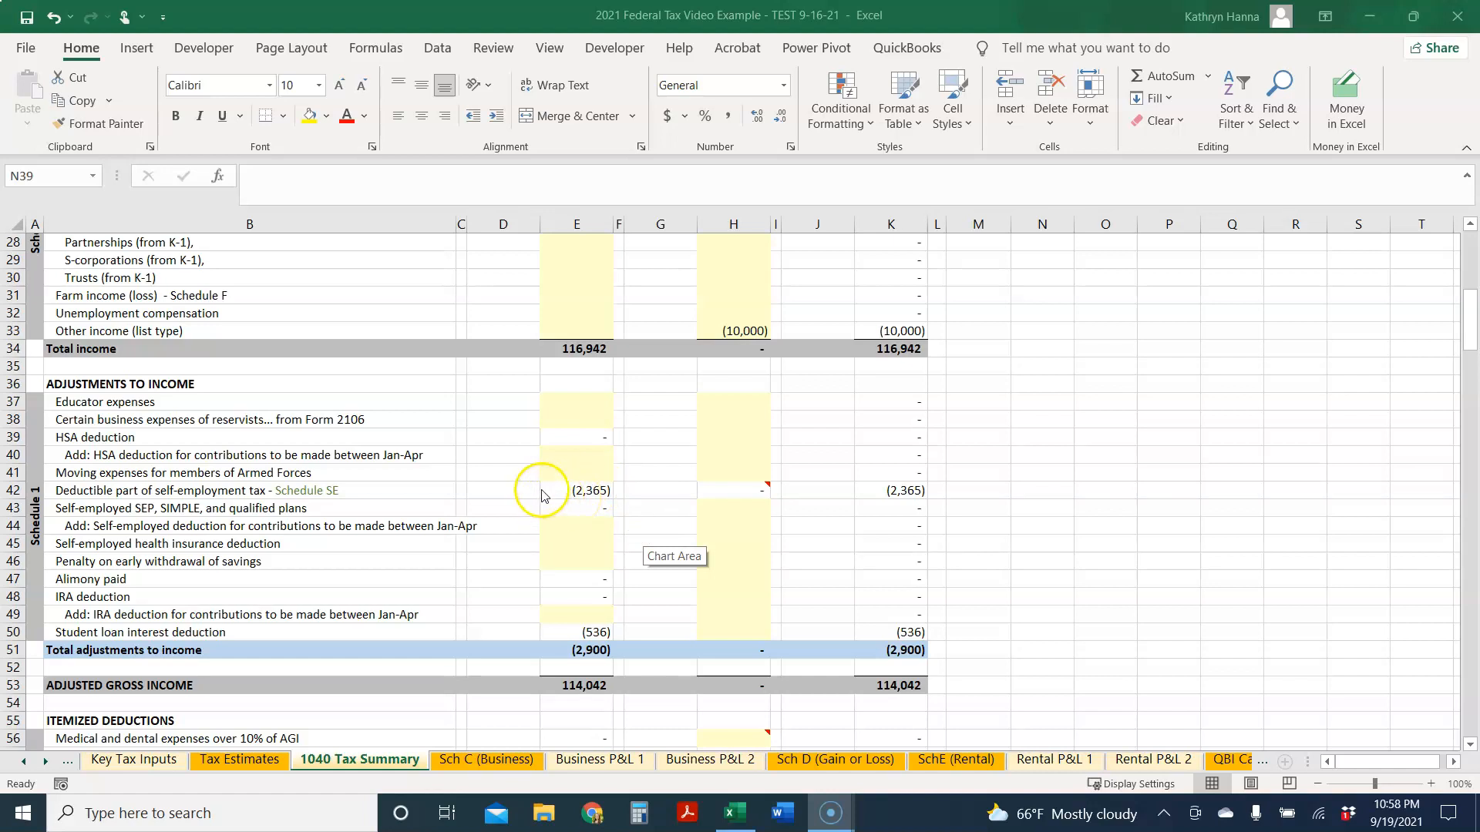
scroll(541, 496, down, 1)
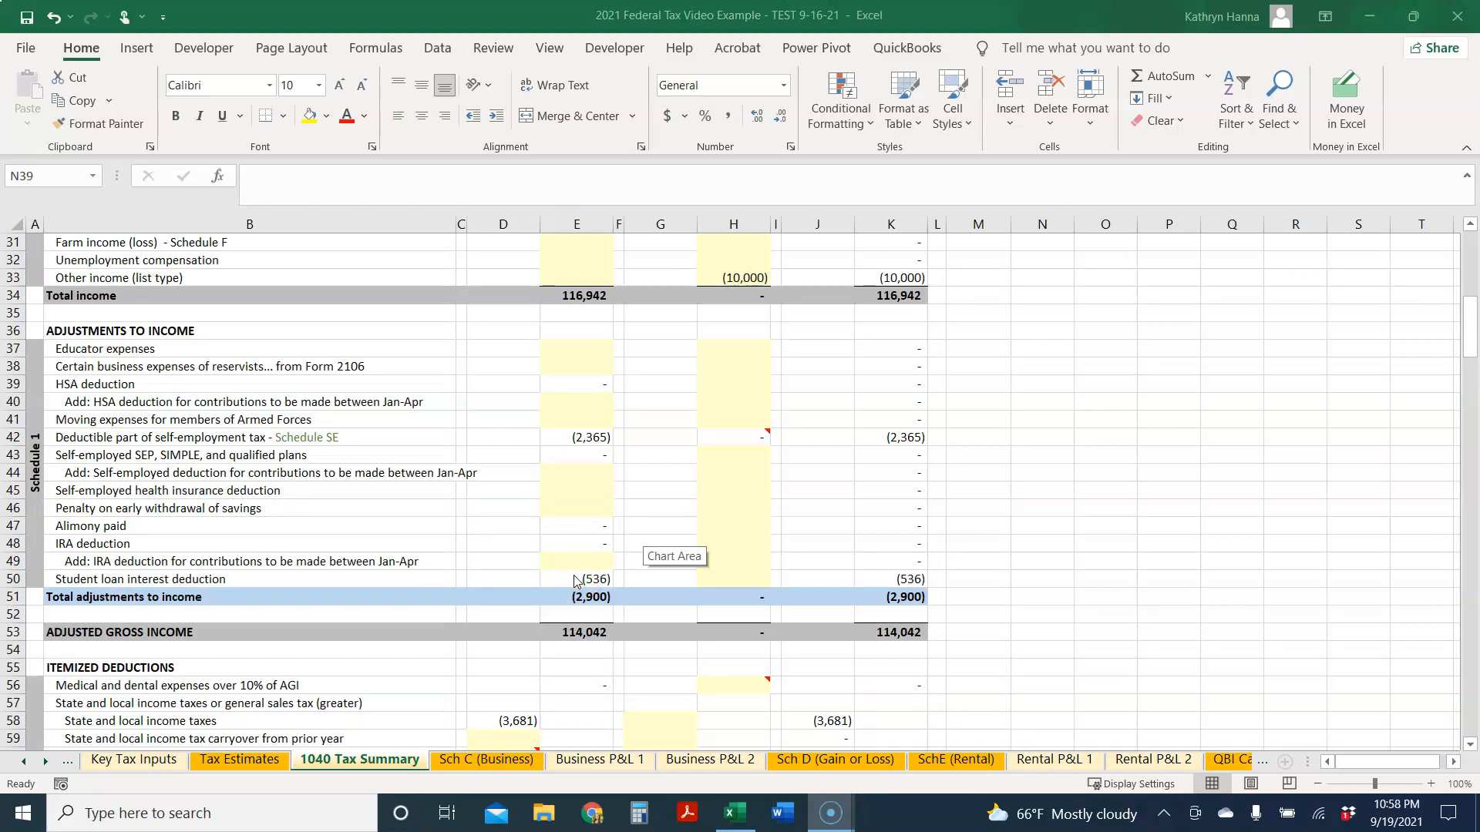
- Review the itemized deductions, taxable income, tax credits and other taxes sections of the 1040 Tax Summary
scroll(575, 580, down, 10)
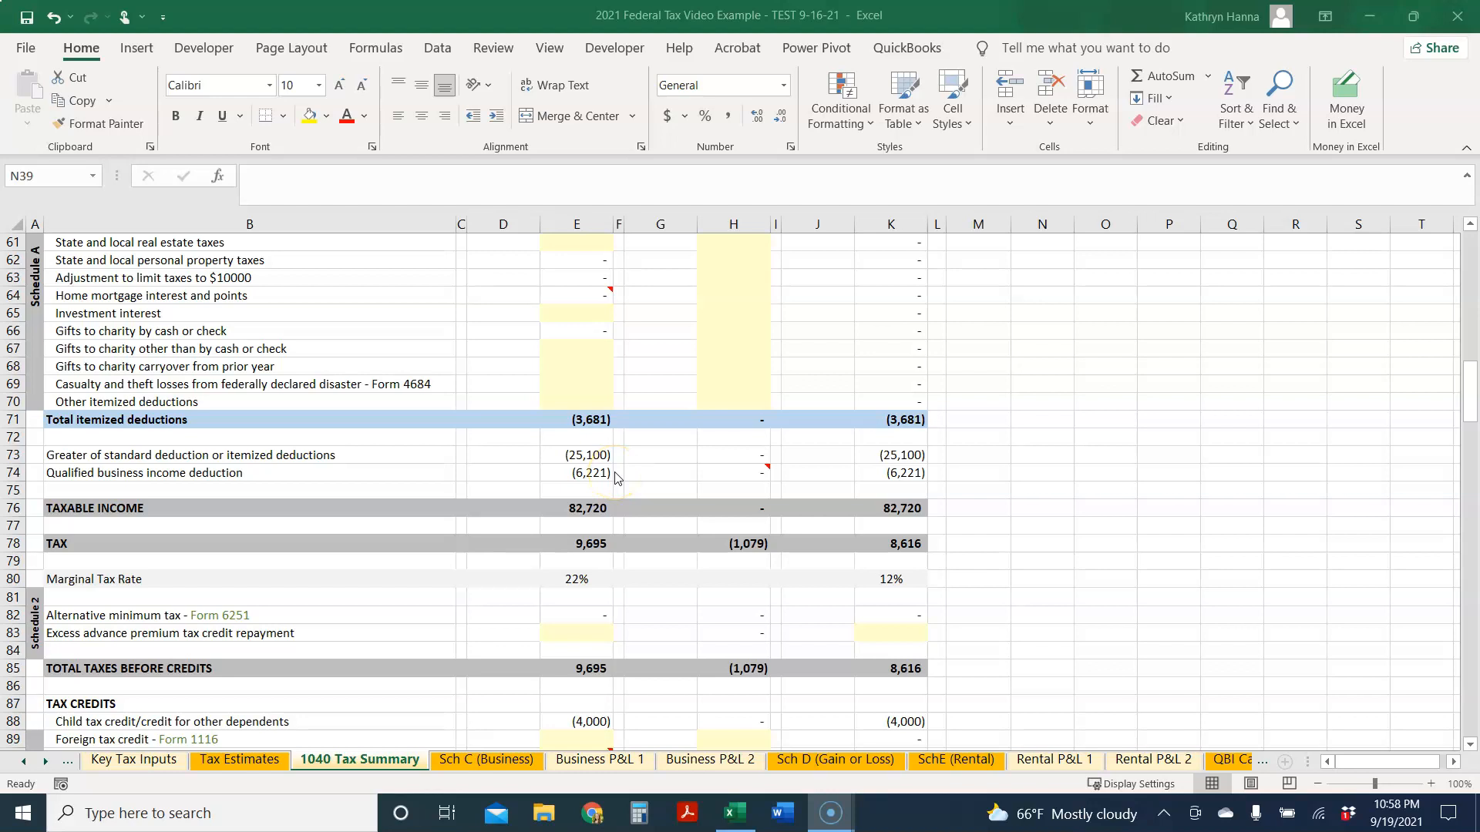
scroll(615, 478, down, 5)
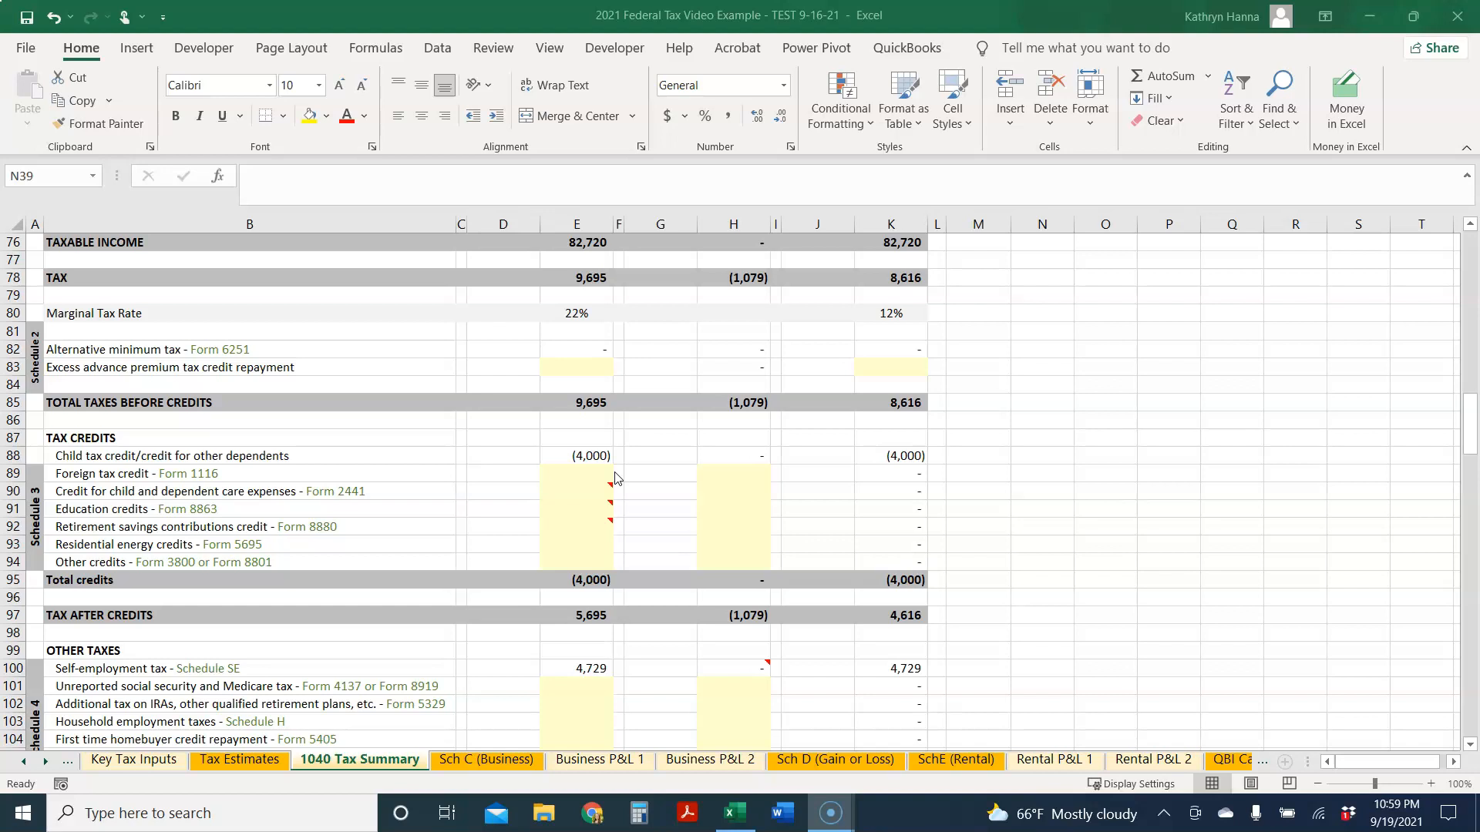
scroll(615, 478, down, 3)
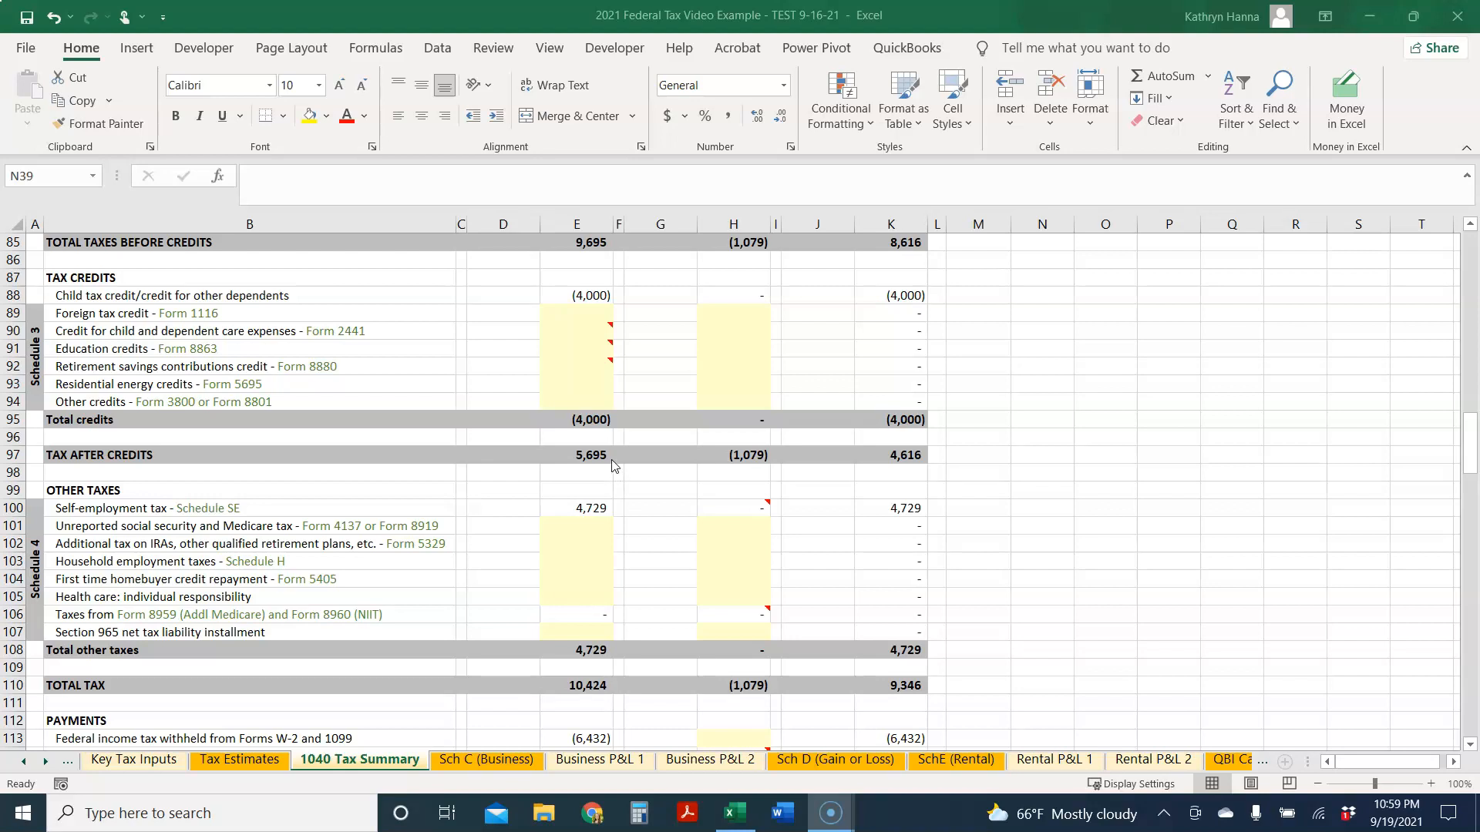
scroll(614, 465, up, 1)
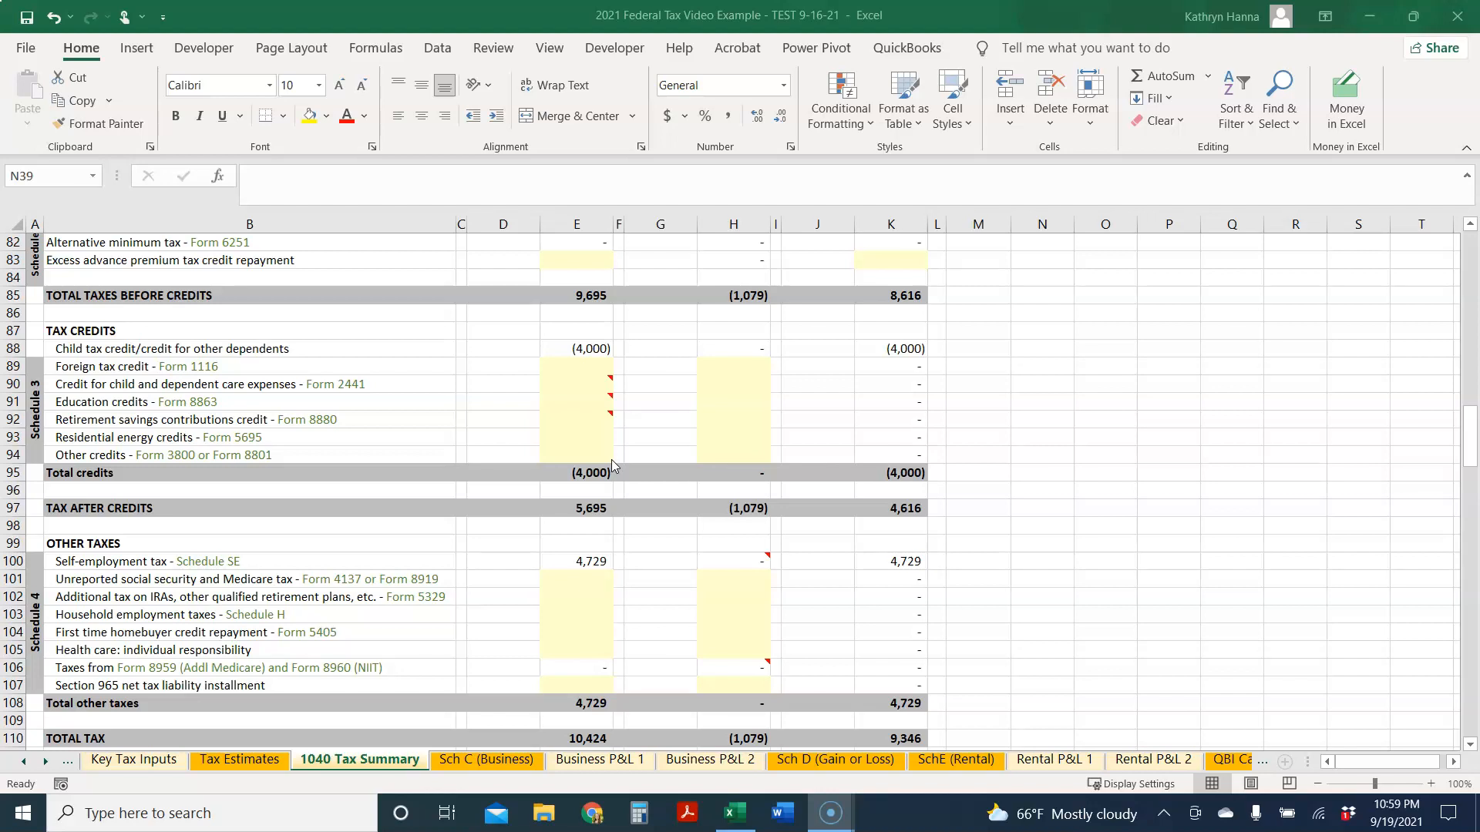
scroll(612, 465, up, 1)
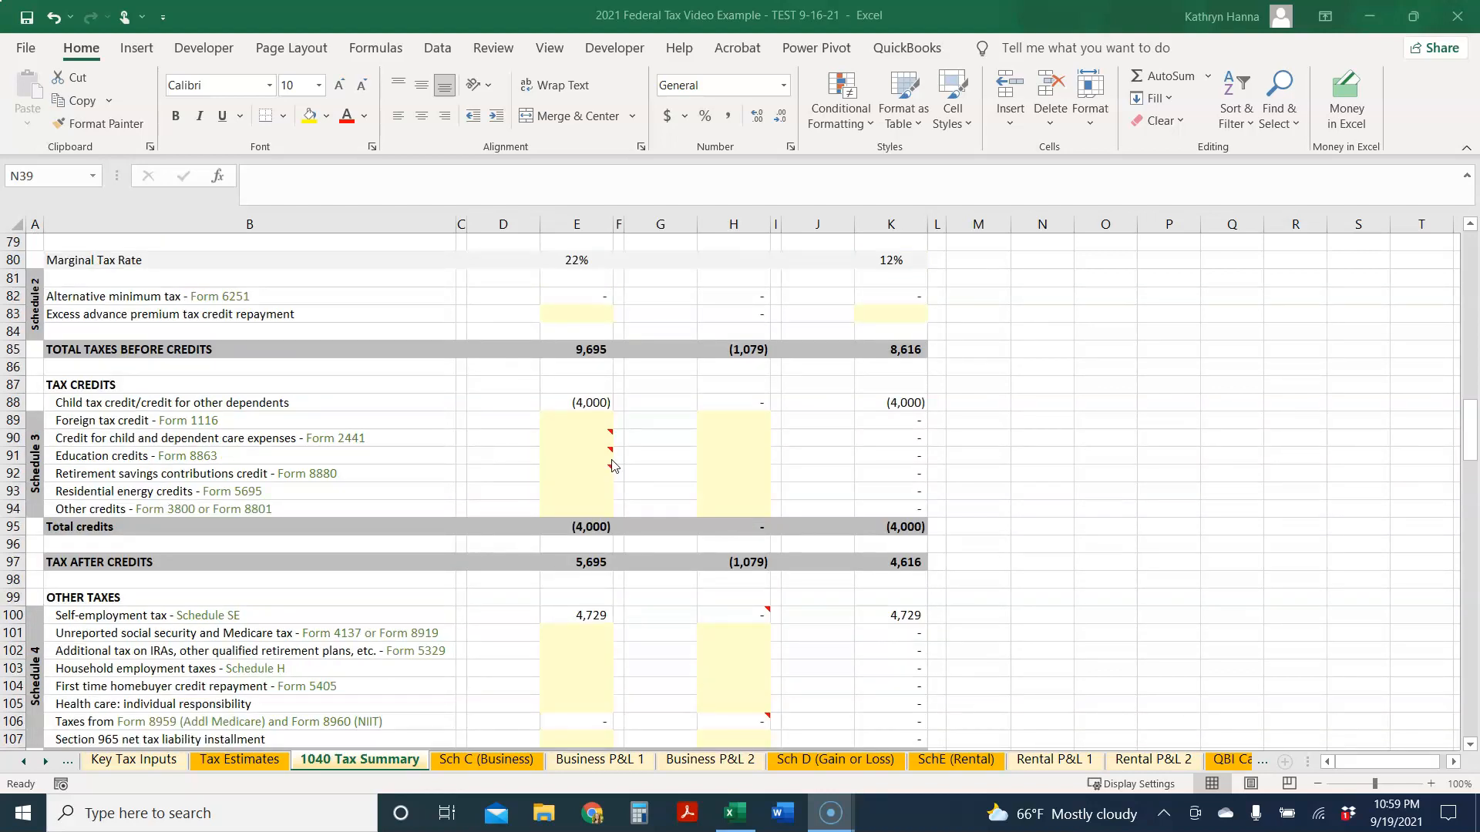
- Return to the income section and trace the 1040 Tax Summary through adjustments, deductions and credits down to total tax
scroll(613, 465, up, 8)
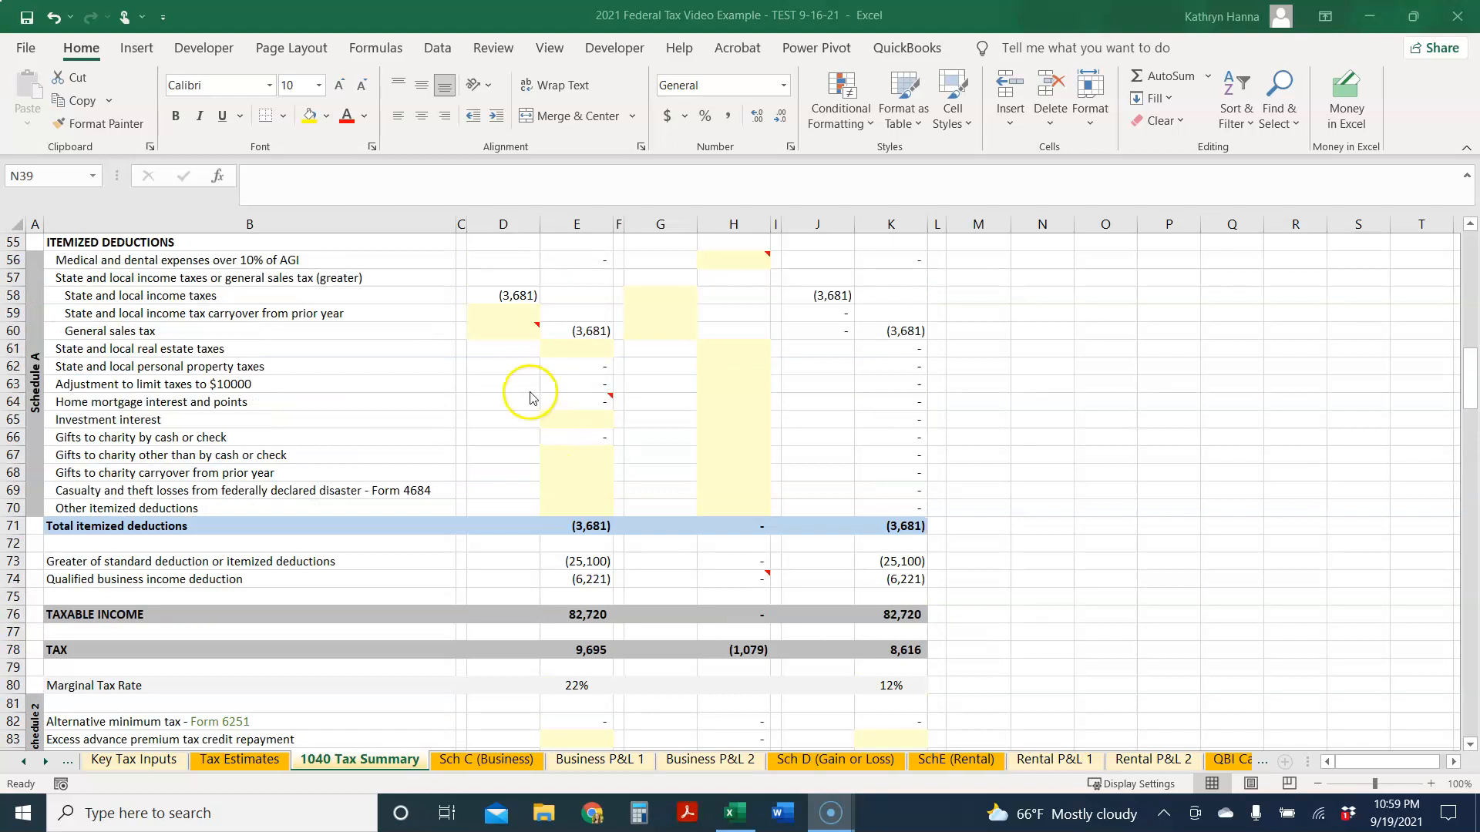
scroll(586, 408, up, 15)
scroll(586, 414, down, 5)
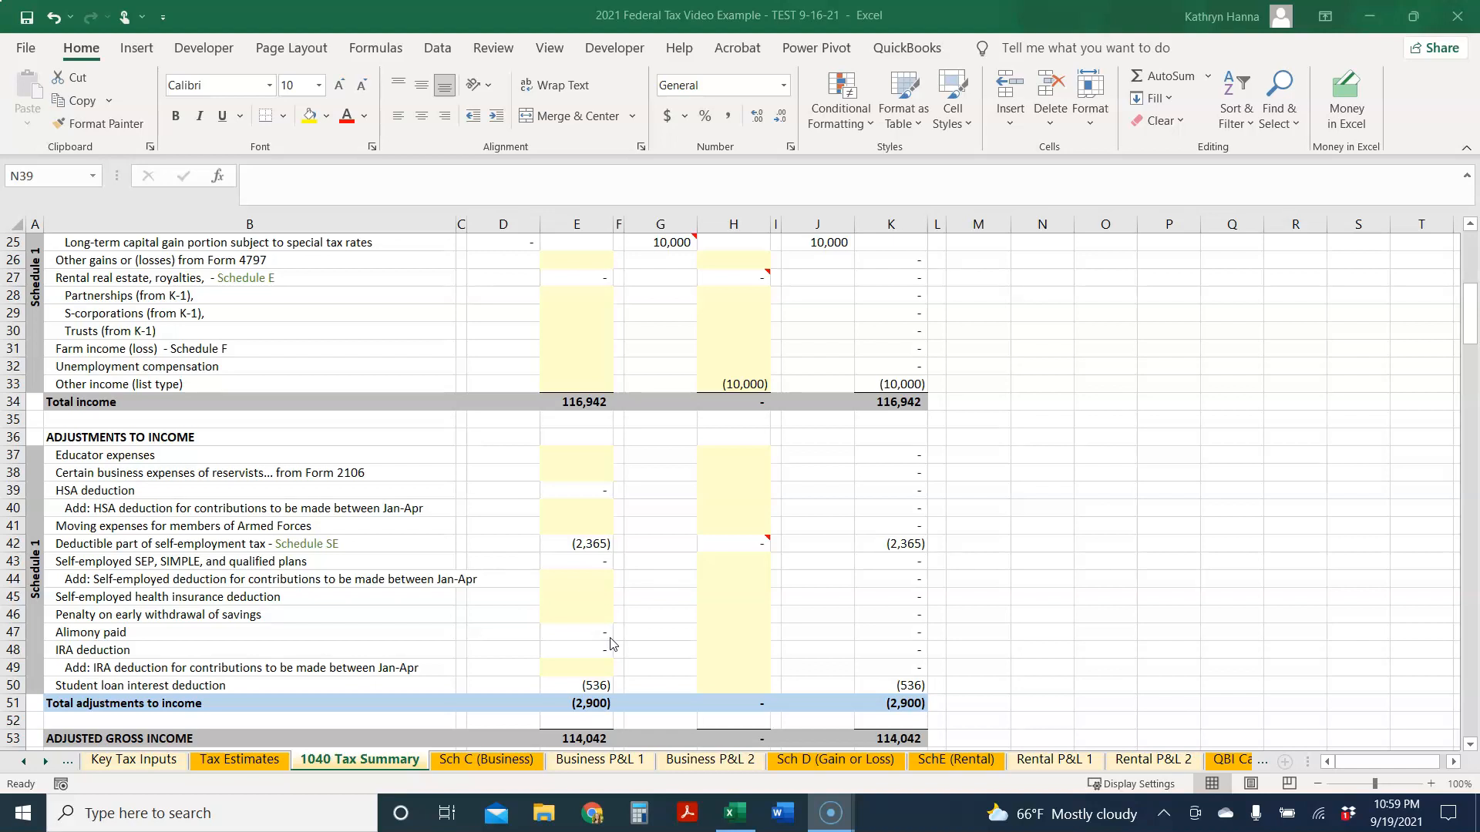
scroll(415, 577, down, 3)
scroll(414, 576, down, 5)
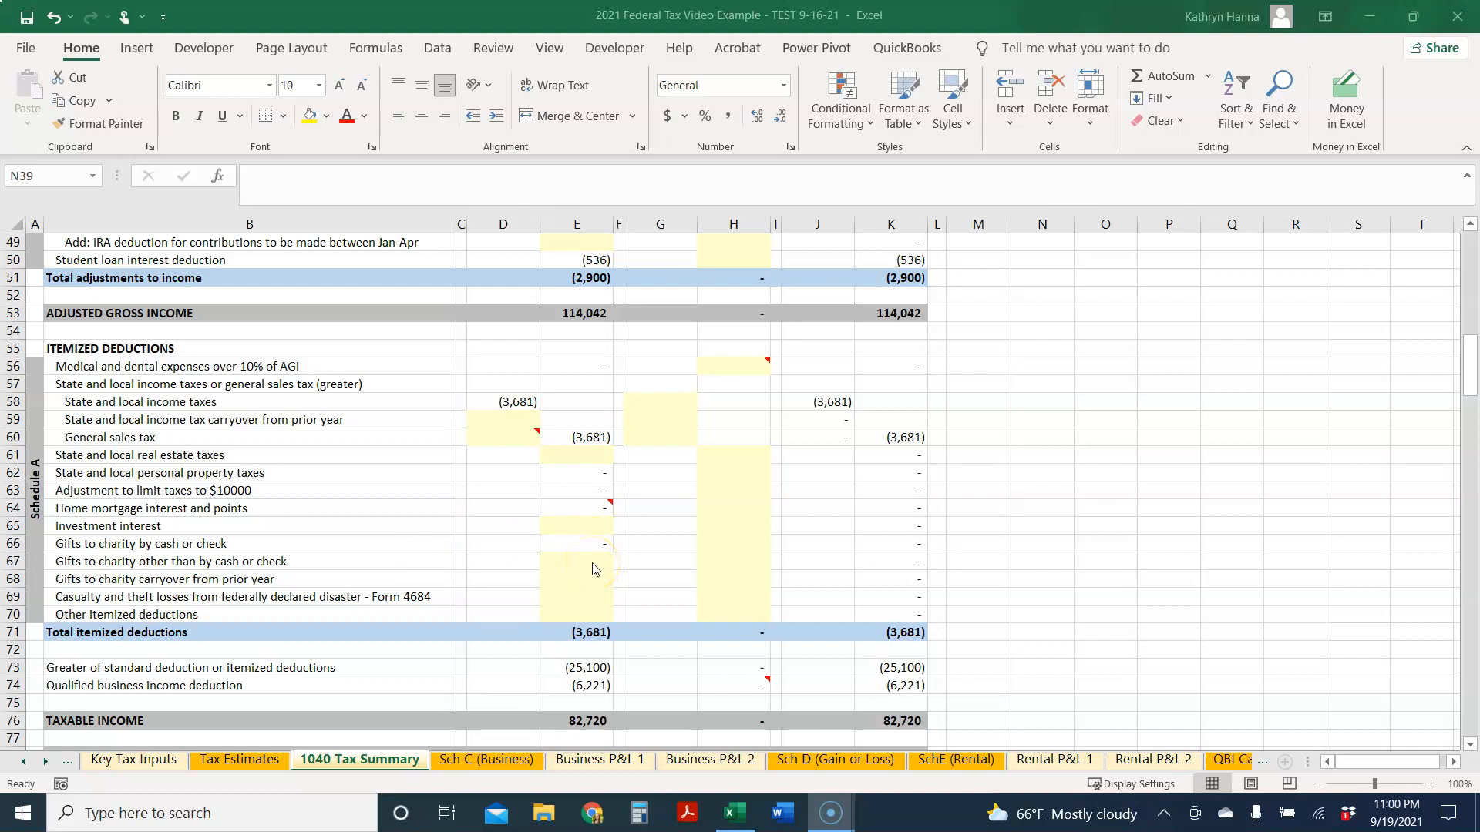
scroll(594, 569, down, 6)
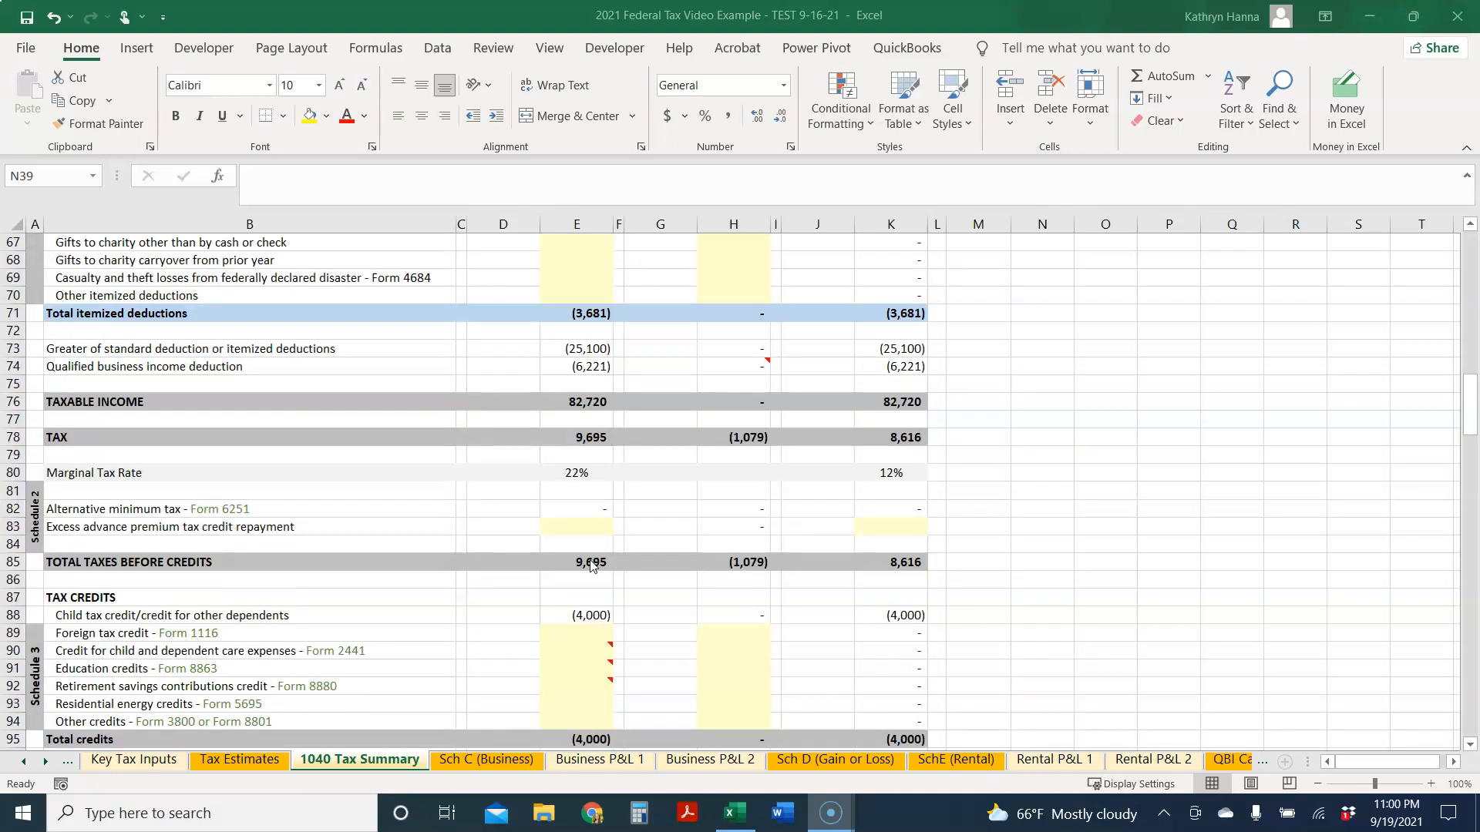
scroll(593, 569, down, 5)
scroll(592, 566, down, 1)
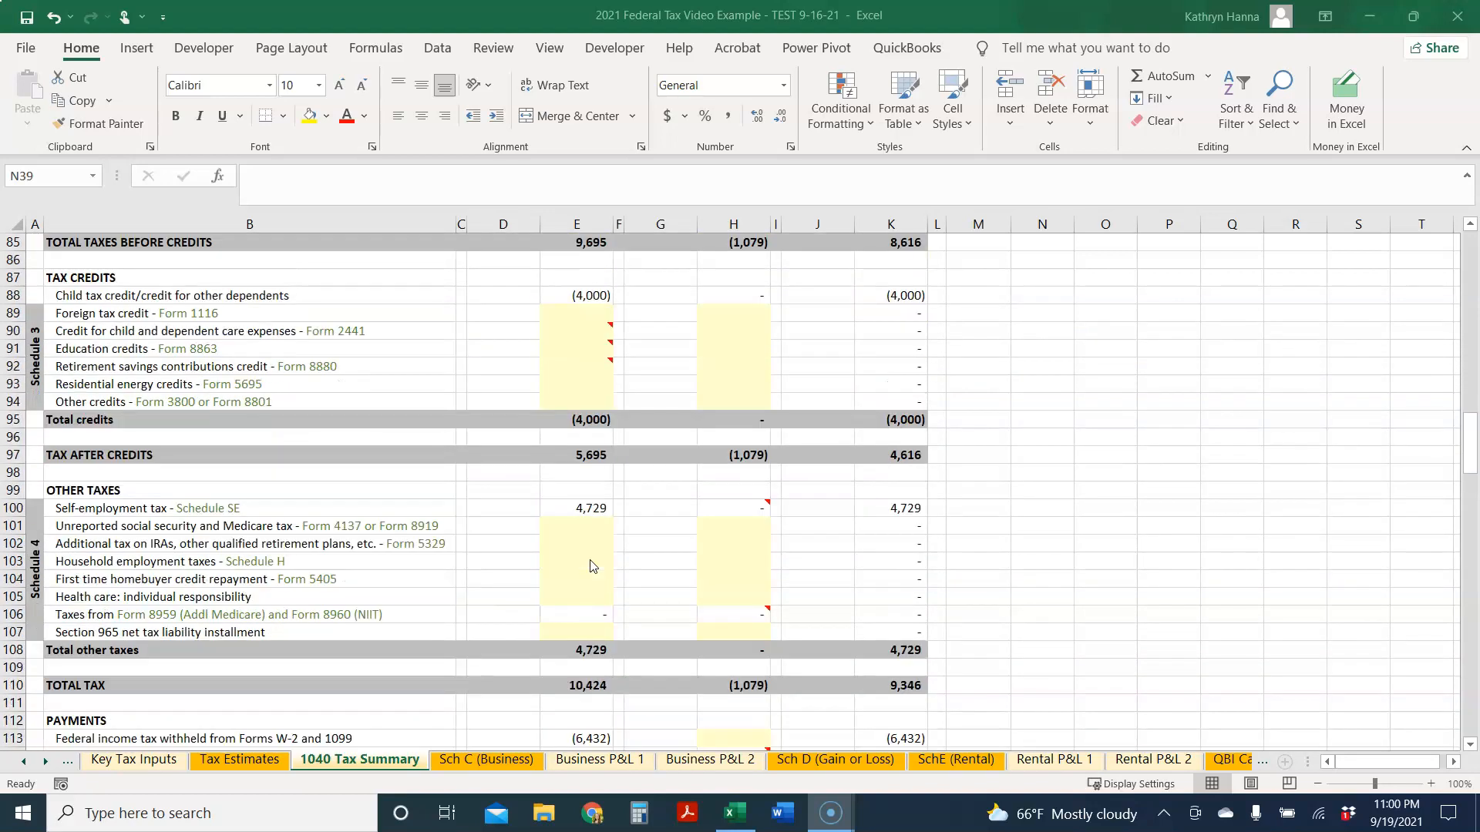
- Check the Scenario #1 dependent care credit cell E90, the Form 8959/8960 taxes formula in E106, and the Total Tax row
click(563, 330)
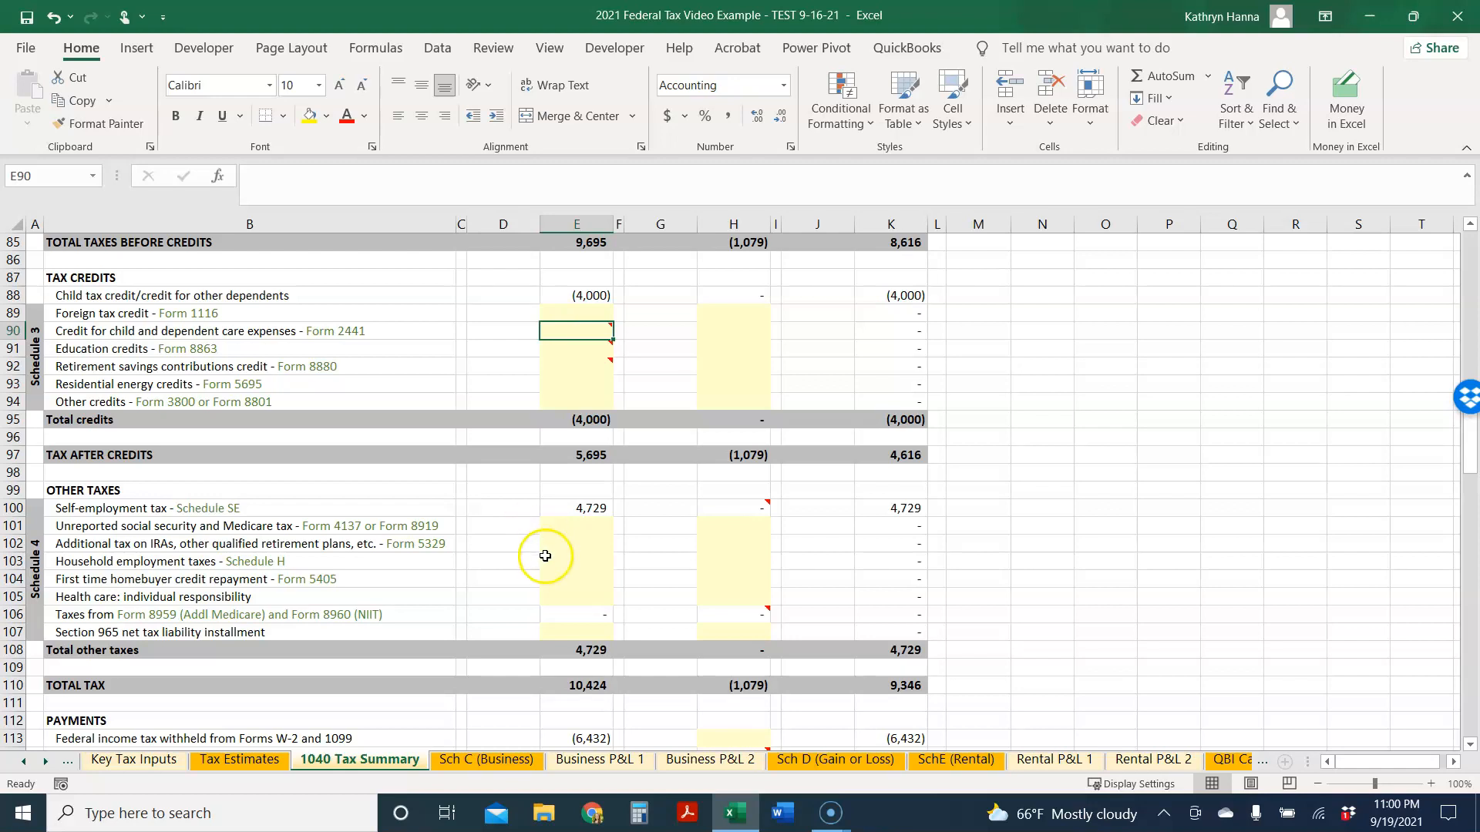
click(571, 612)
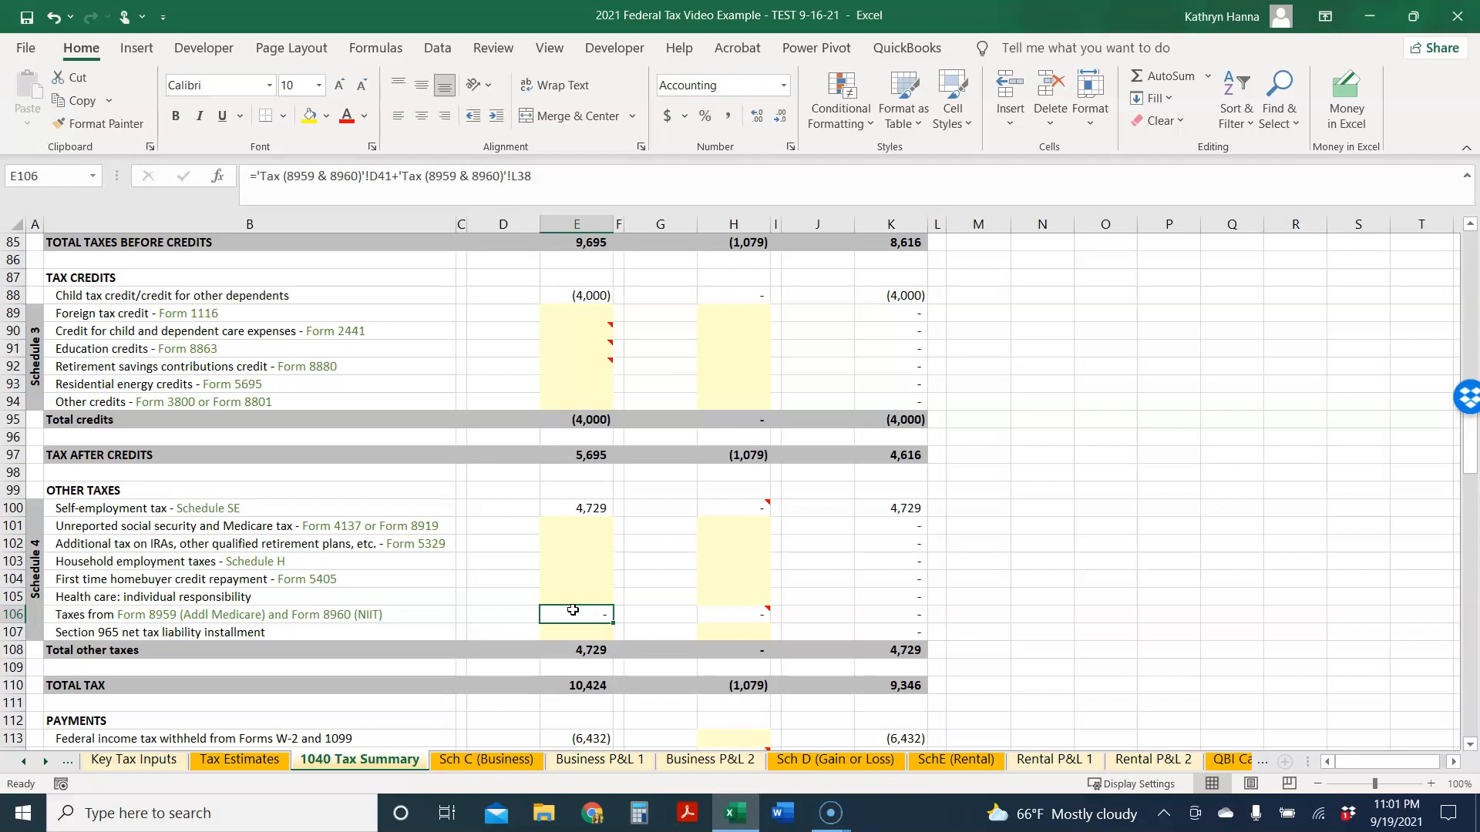
click(621, 691)
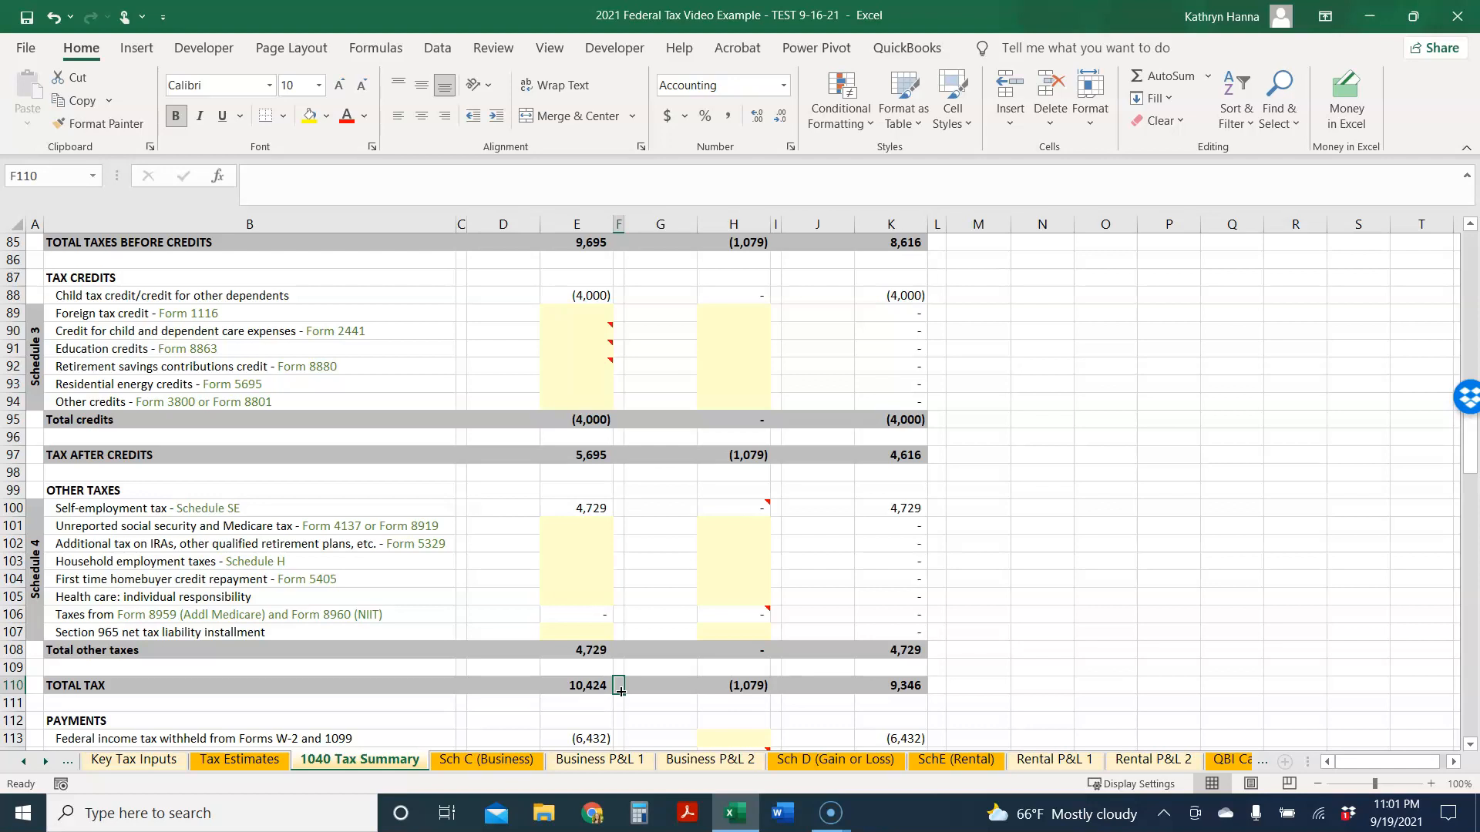
- Examine the payments section, including withholding and quarterly estimated payments, down to the amount overpaid or owed
scroll(621, 690, down, 4)
scroll(621, 690, down, 1)
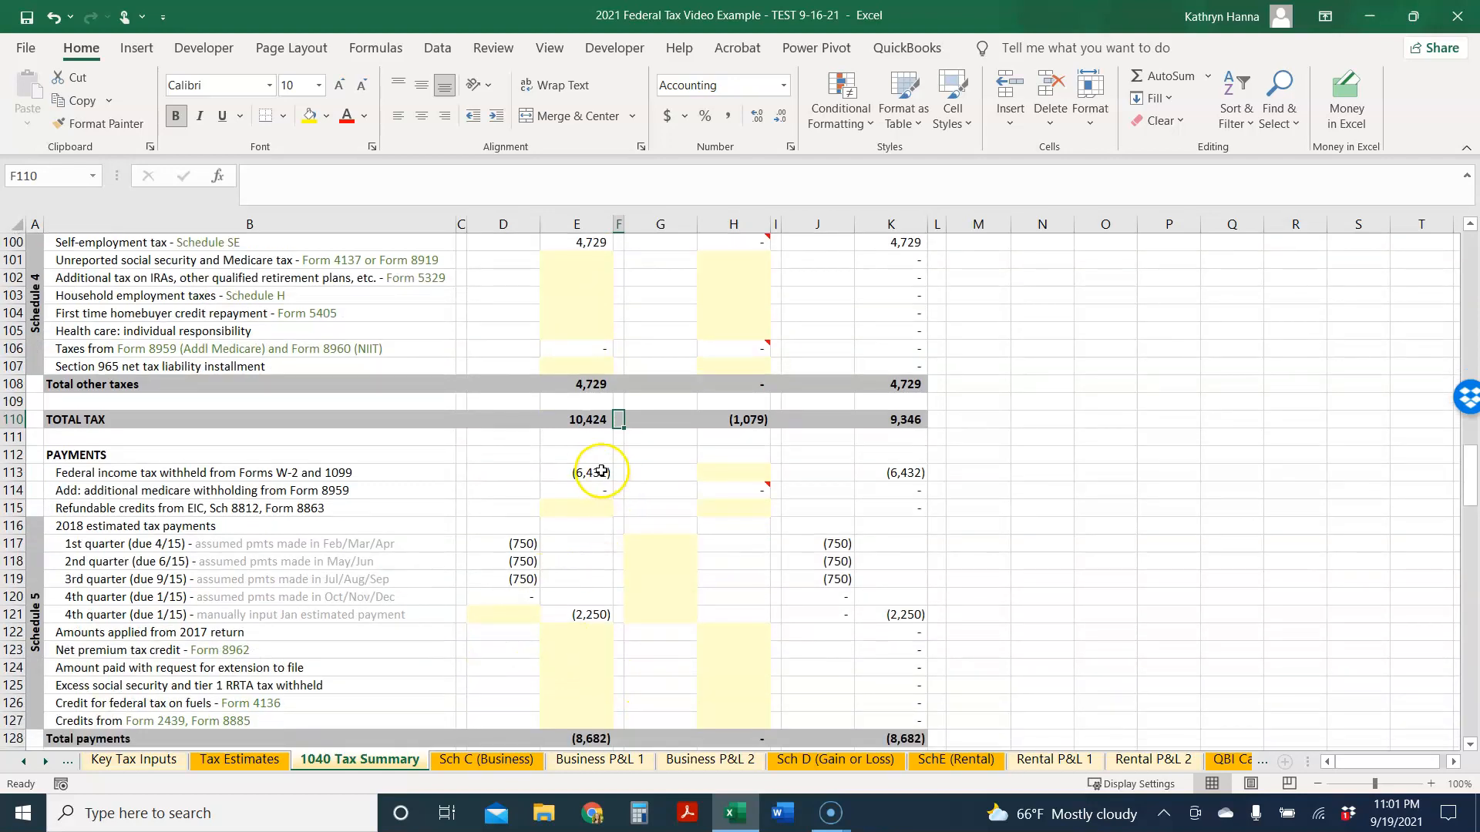
scroll(603, 620, down, 2)
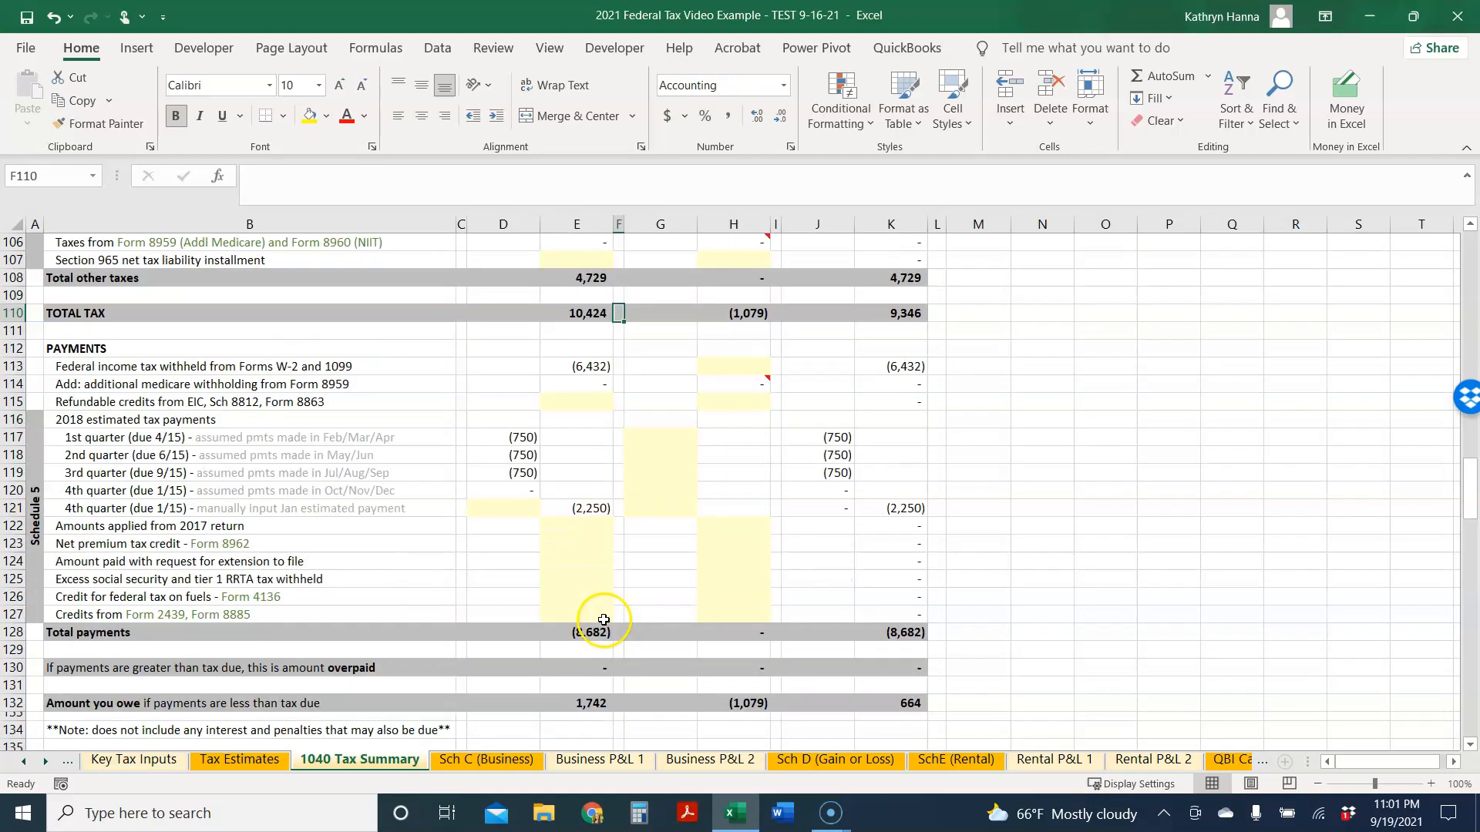
scroll(603, 620, down, 2)
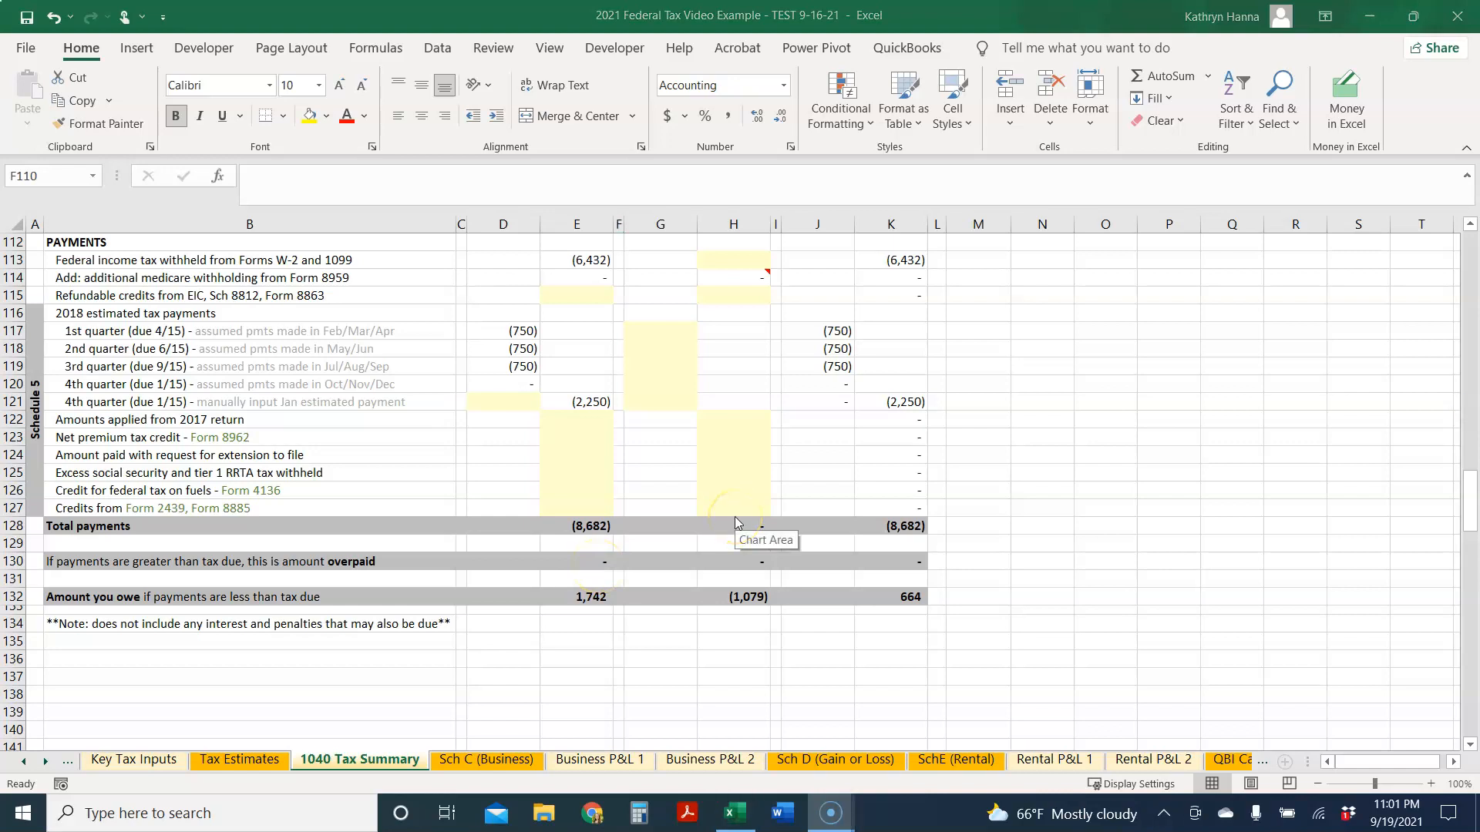
- On the Tax Estimates sheet, inspect the federal Amount Paid formulas in C10 and F10, and undo a trial clearing of F10
click(259, 763)
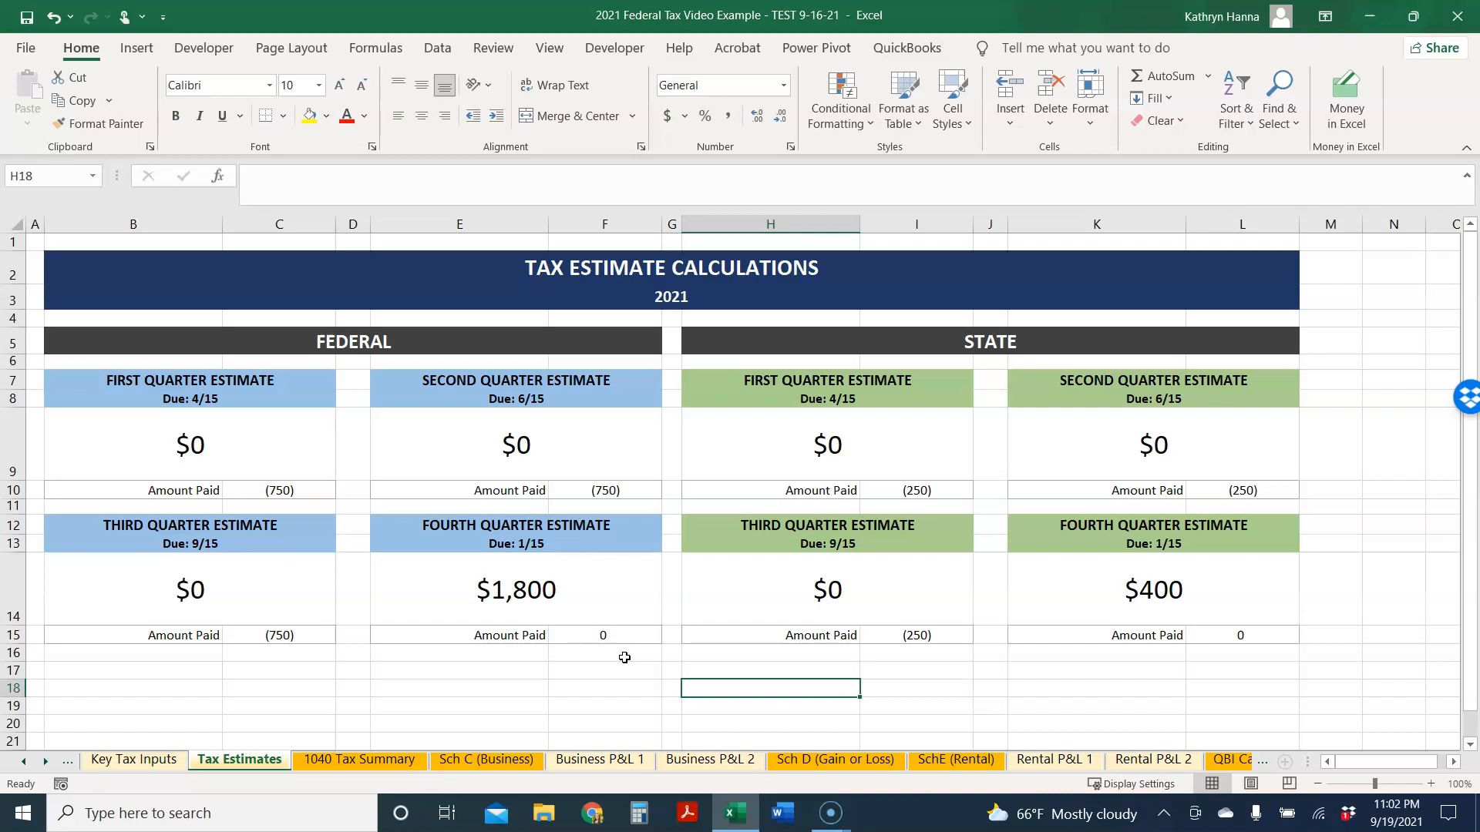
click(304, 491)
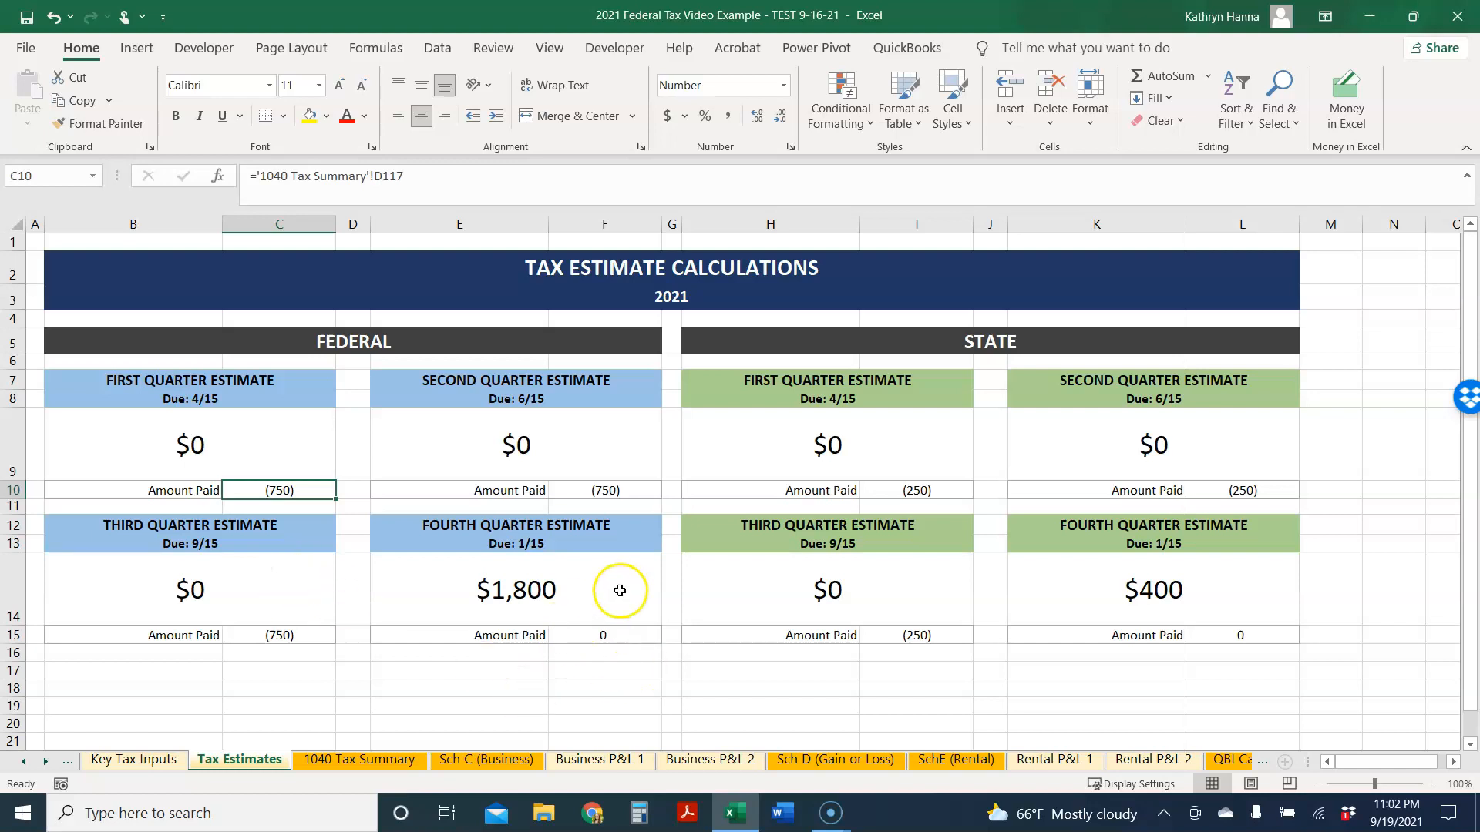
click(605, 490)
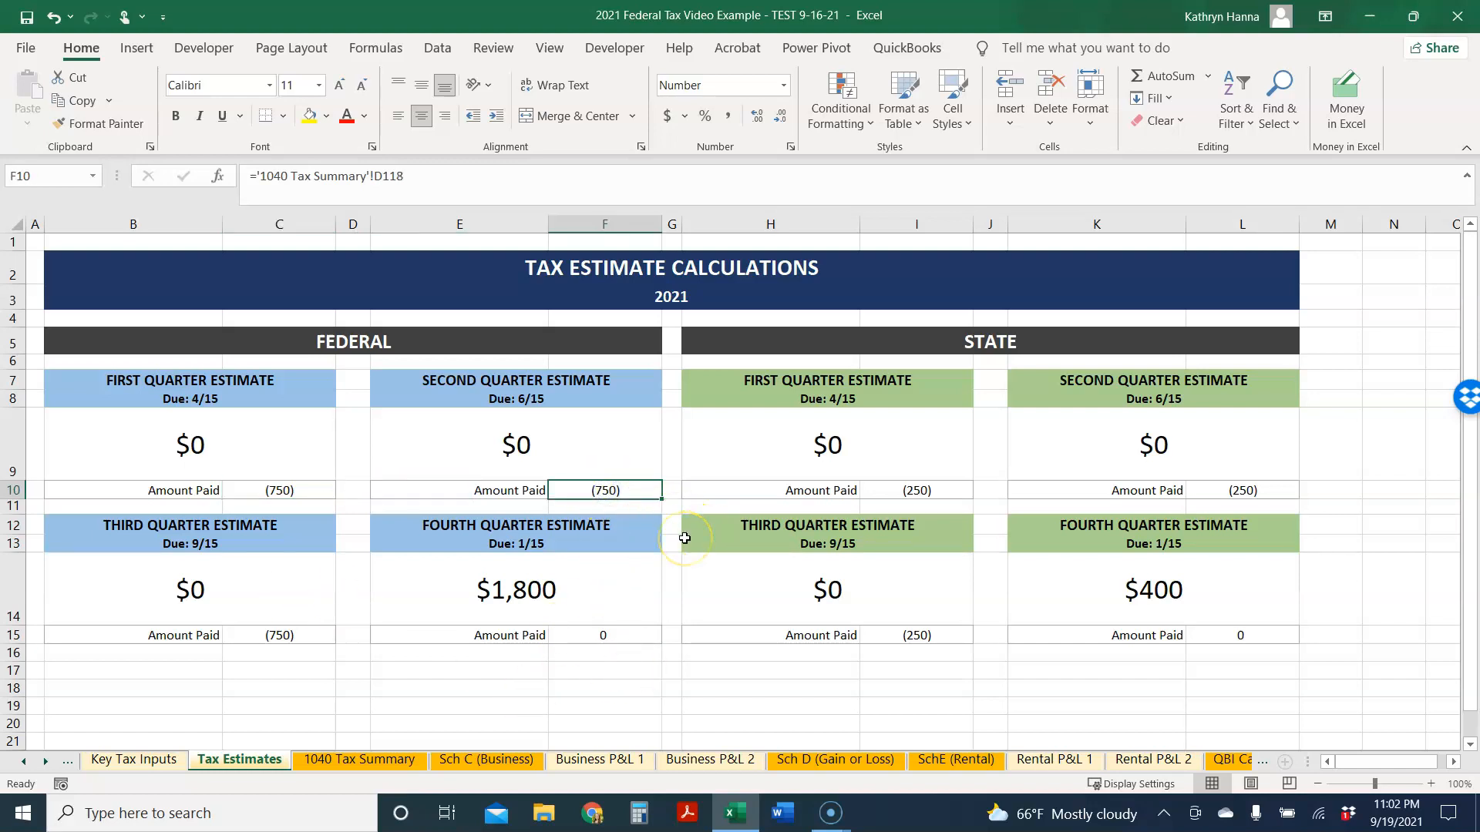
key(Delete)
key(ctrl+z)
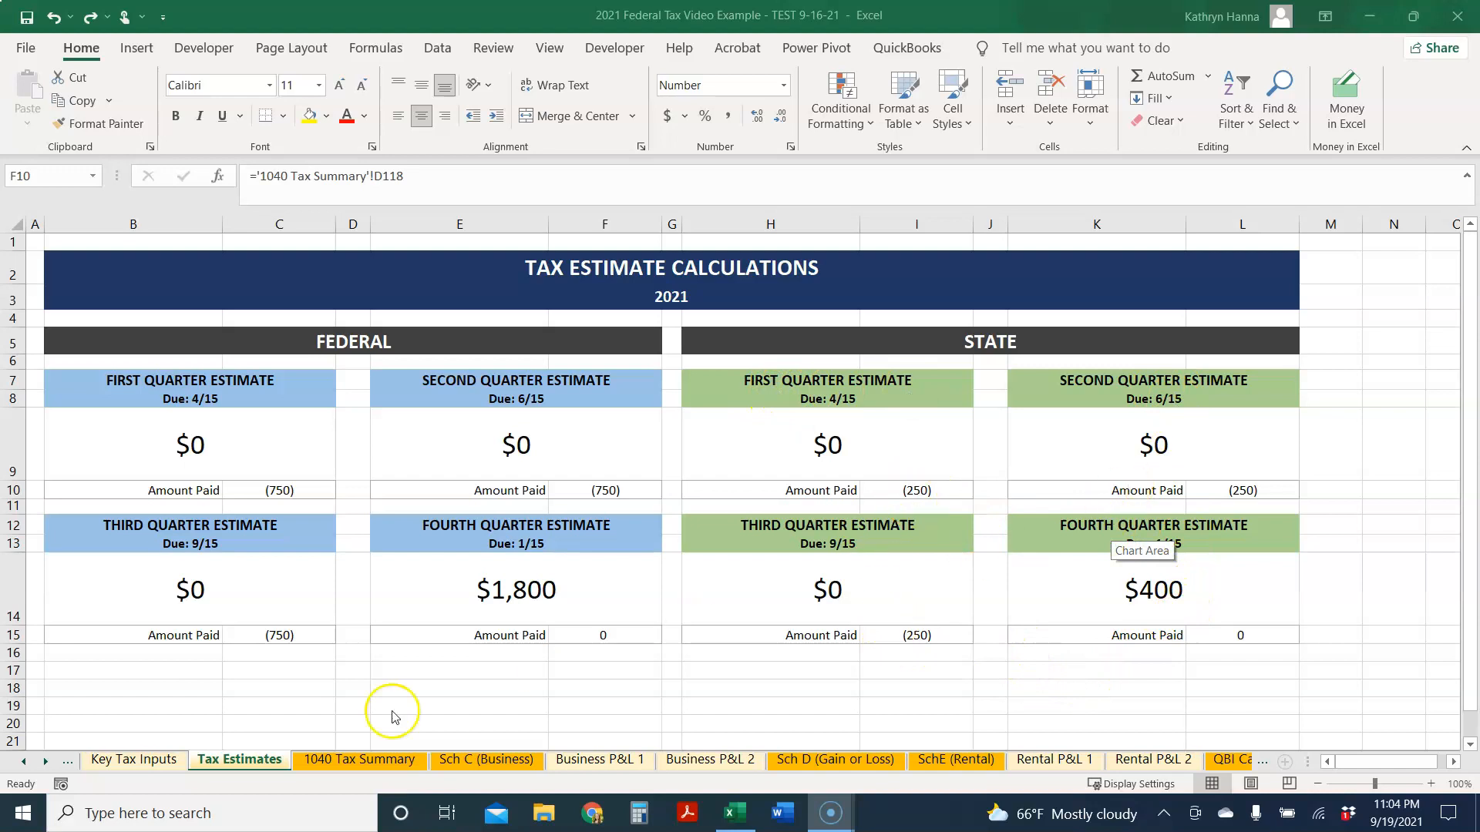
- Open the State Taxes sheet and review the preliminary inputs, additions, subtractions and other deductions
click(47, 763)
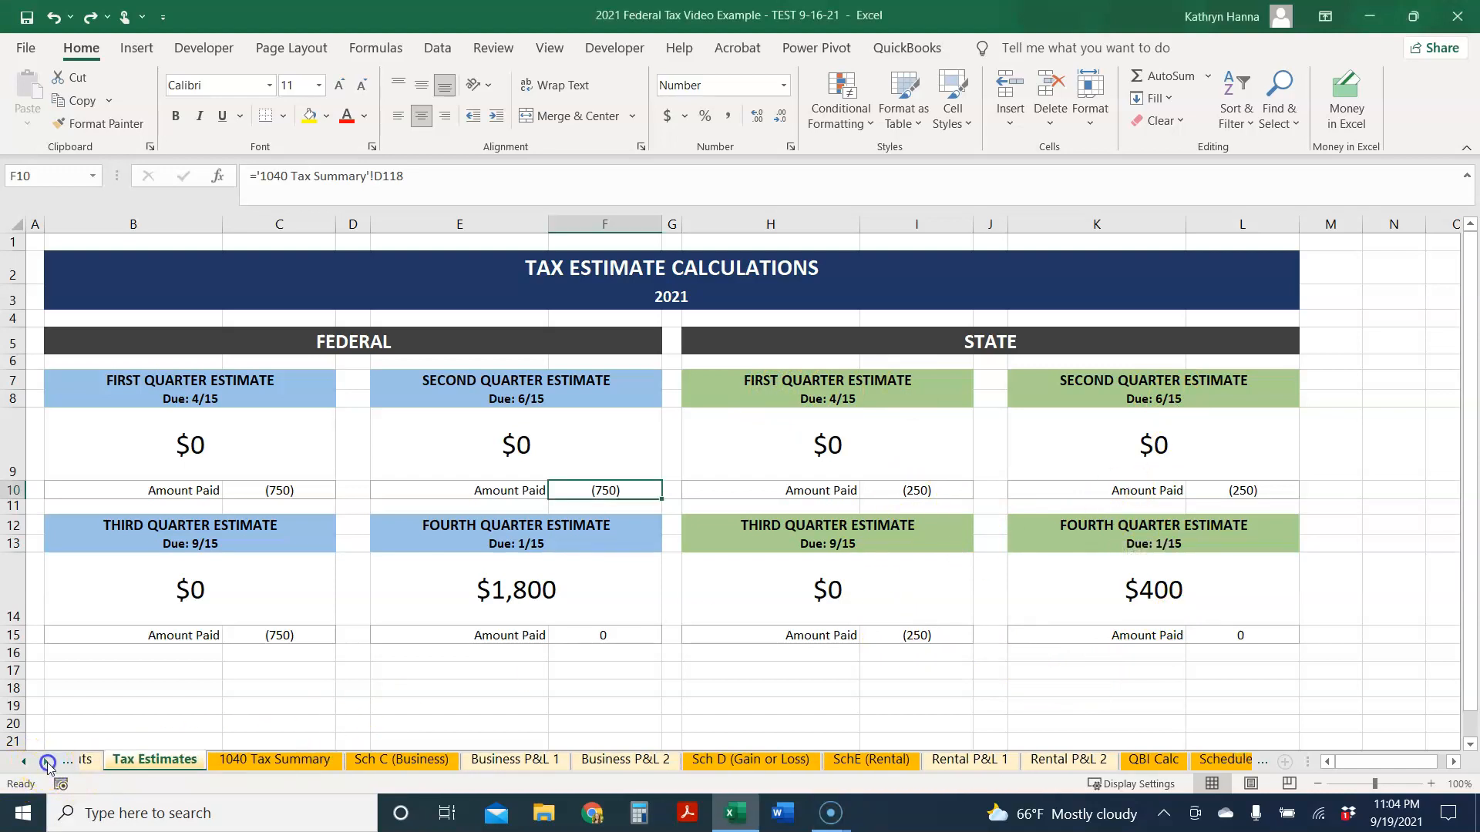
click(46, 763)
click(46, 763)
click(46, 764)
click(46, 763)
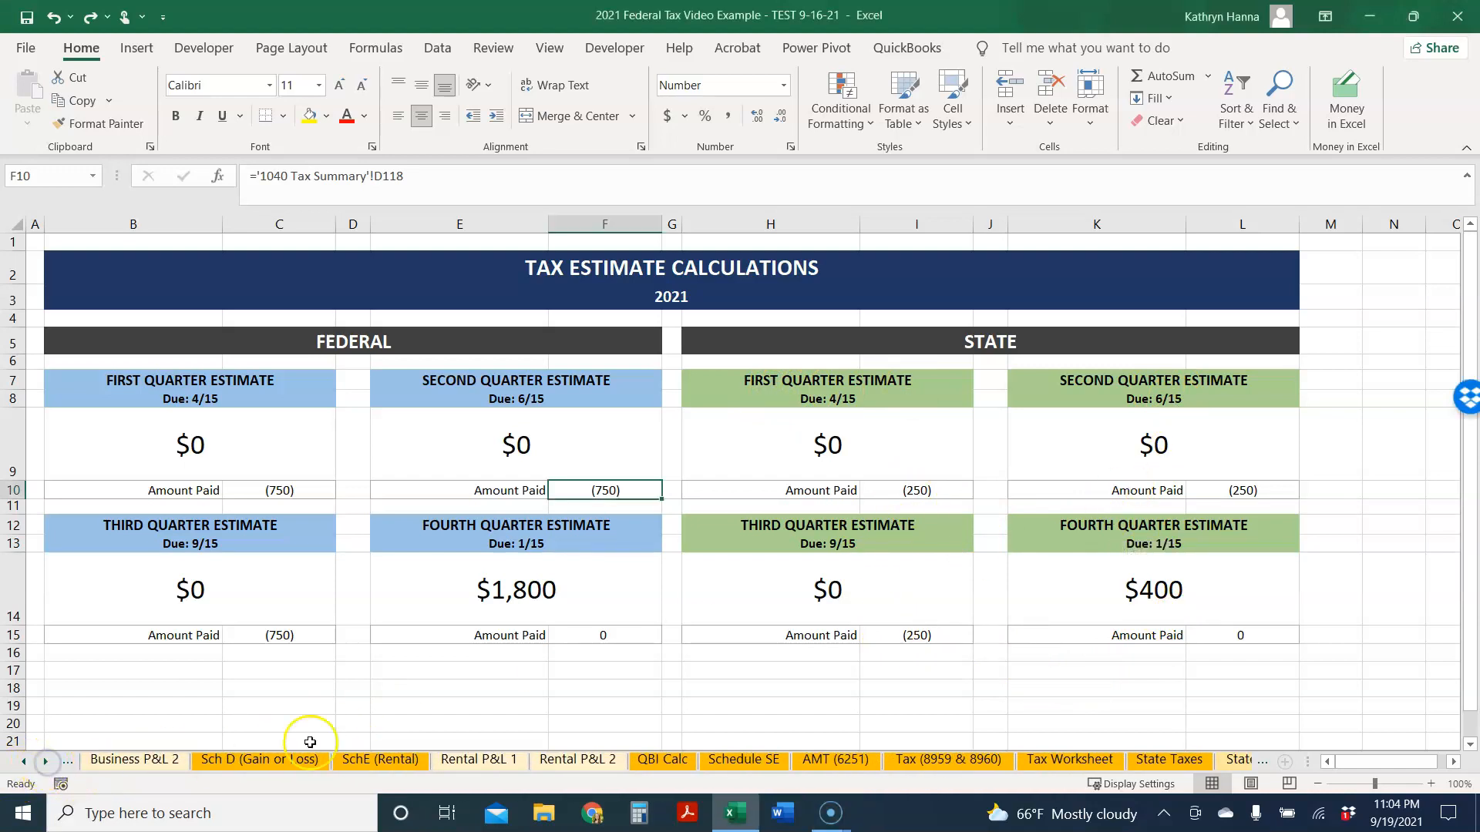
click(1162, 760)
scroll(852, 522, up, 13)
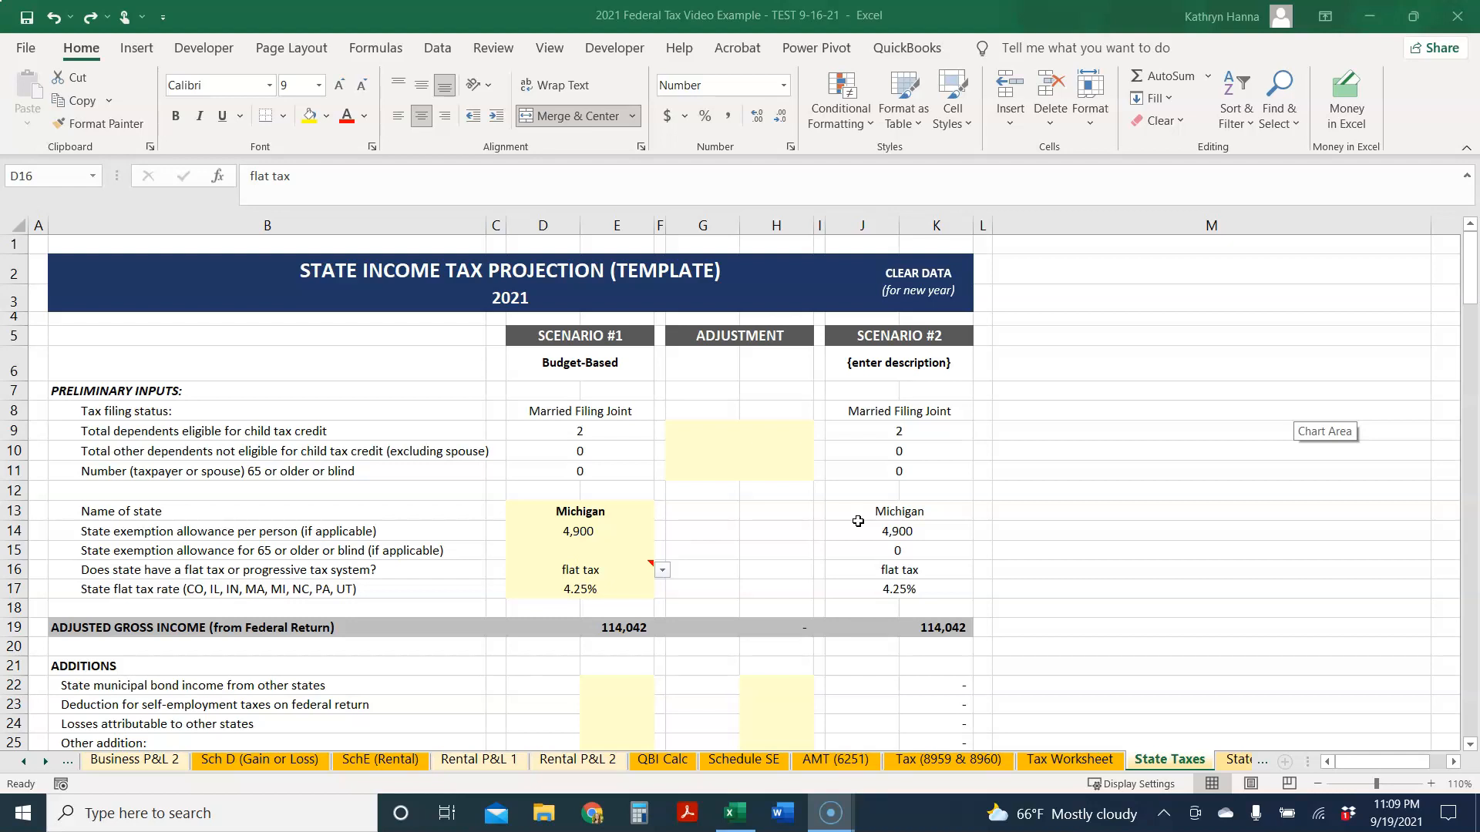
scroll(858, 521, down, 3)
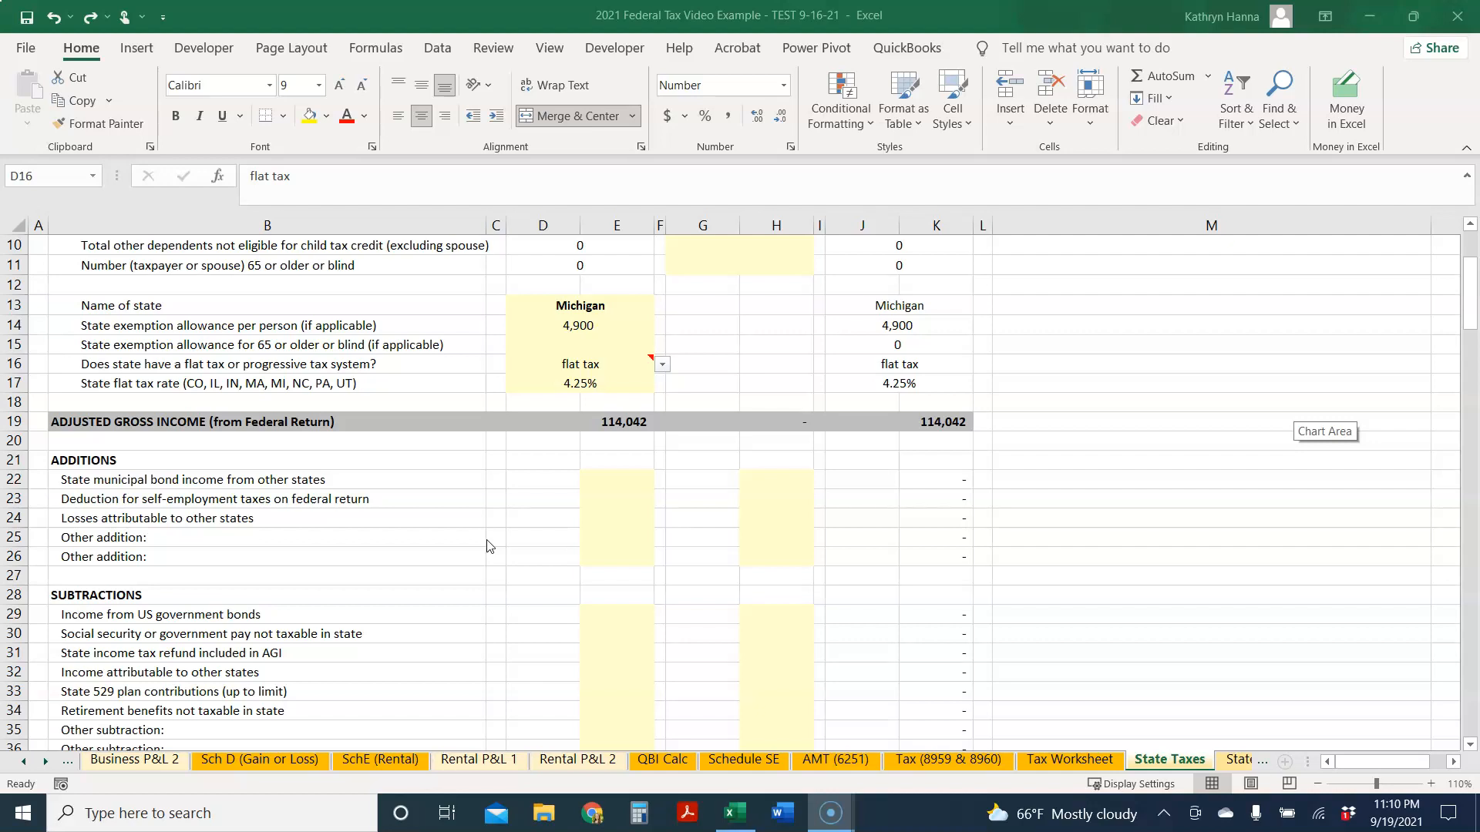
scroll(487, 547, down, 2)
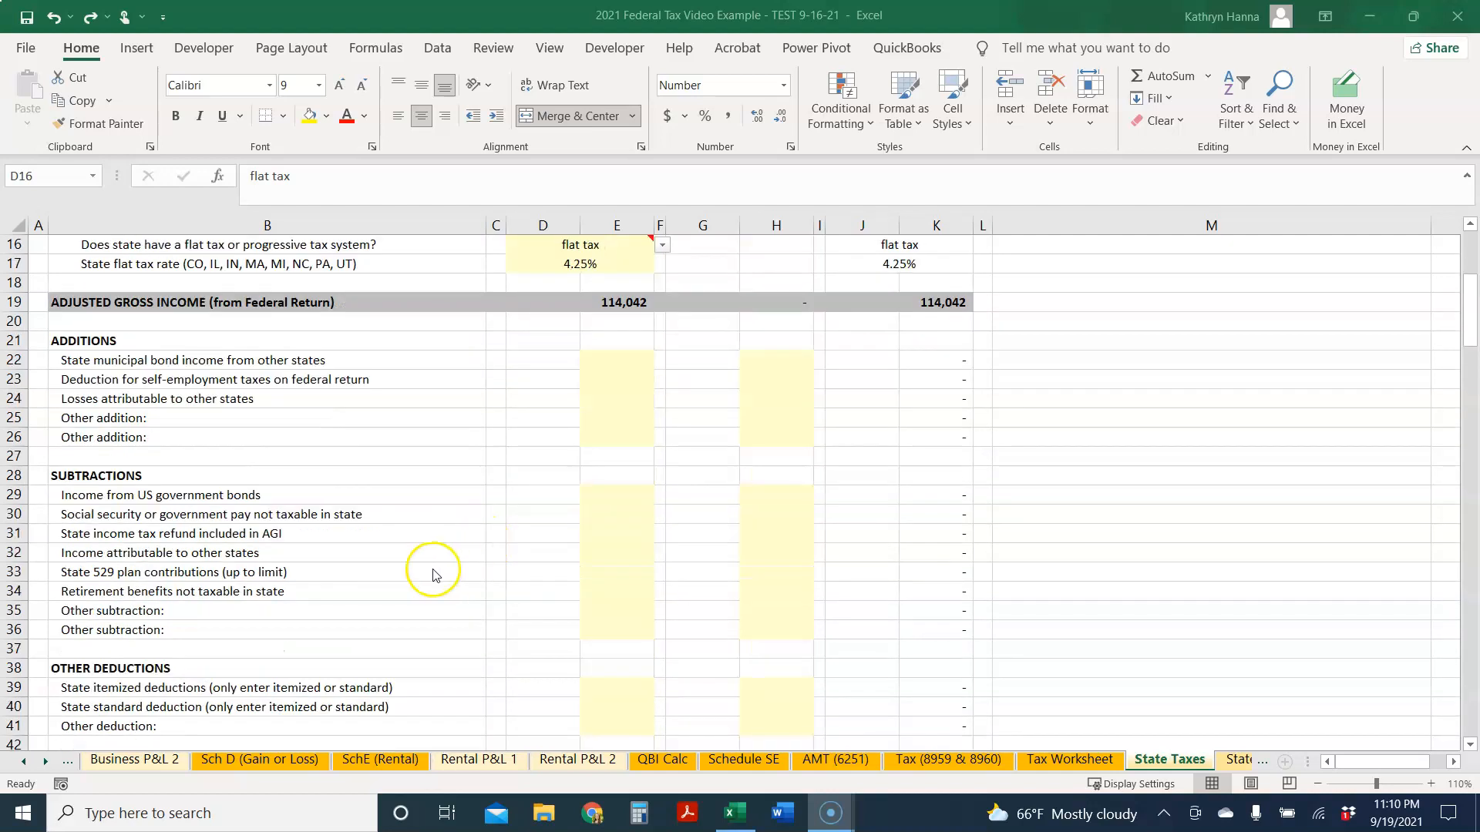
- Begin a formula in E33 for the Scenario #1 State 529 plan contributions and bring up the Annual Cash Flow sheet for its reference
click(631, 568)
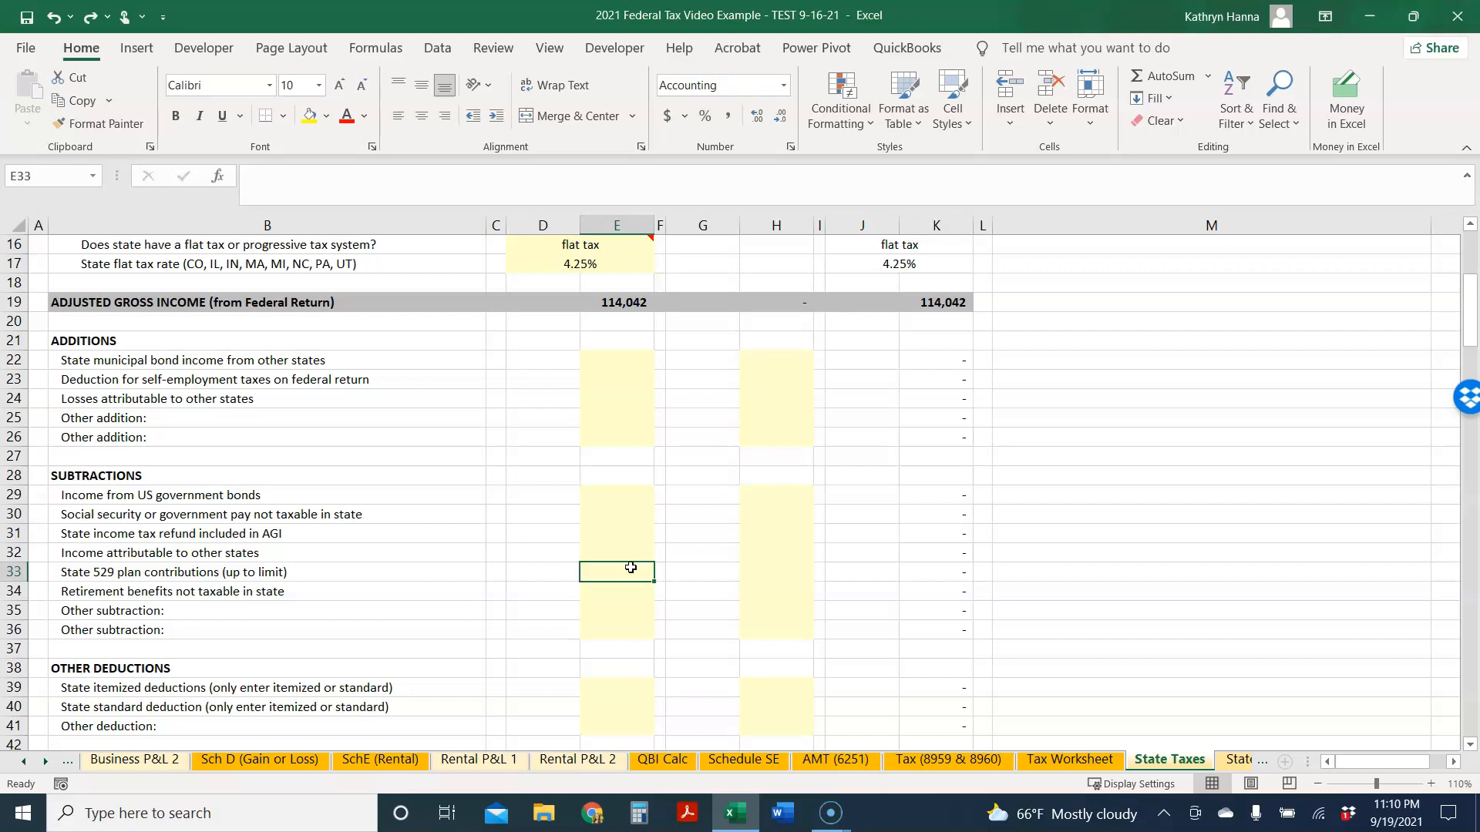
text(=)
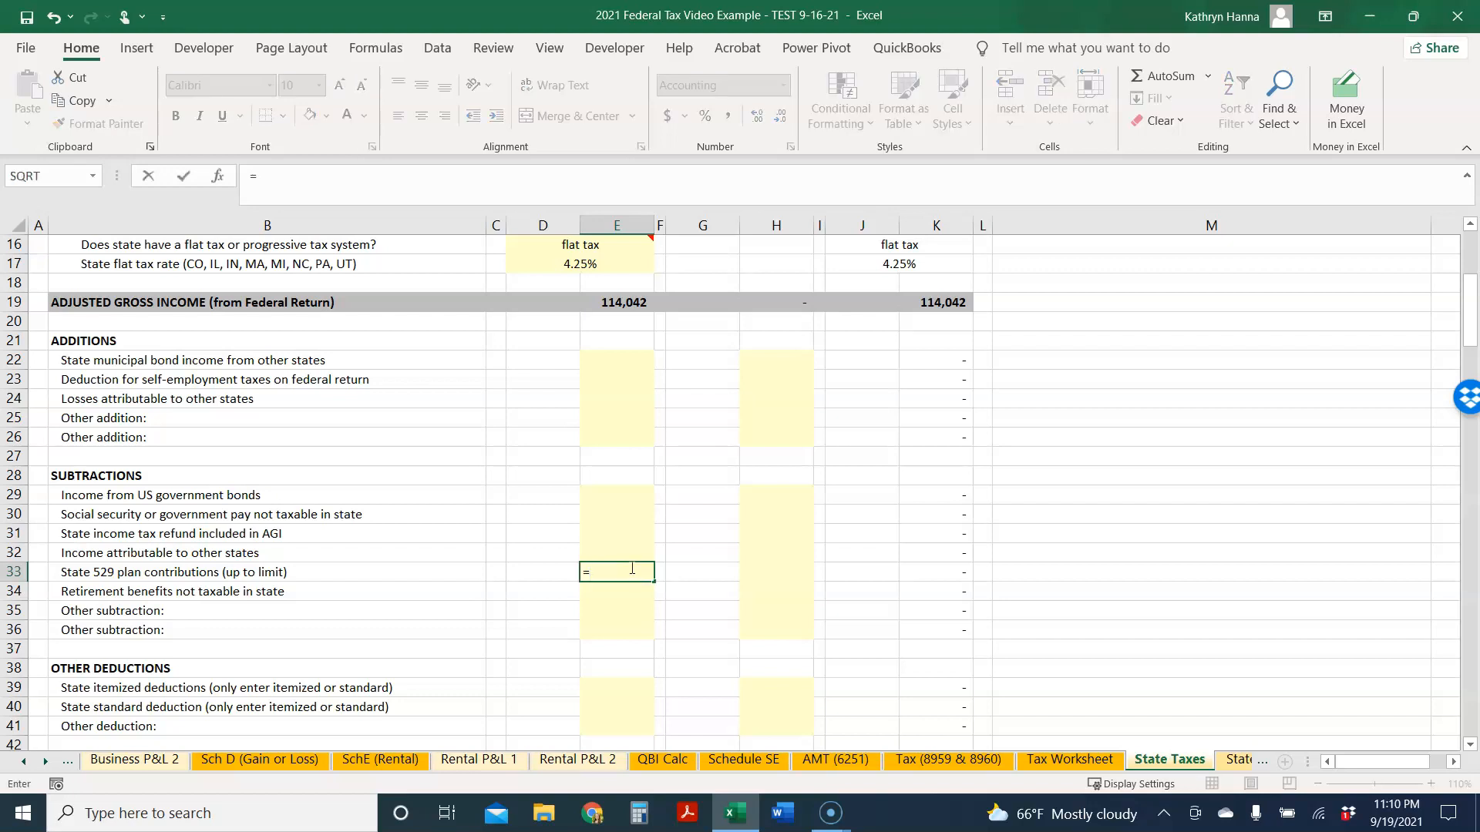
click(24, 762)
click(24, 763)
click(24, 762)
right_click(23, 762)
drag(322, 628, 321, 607)
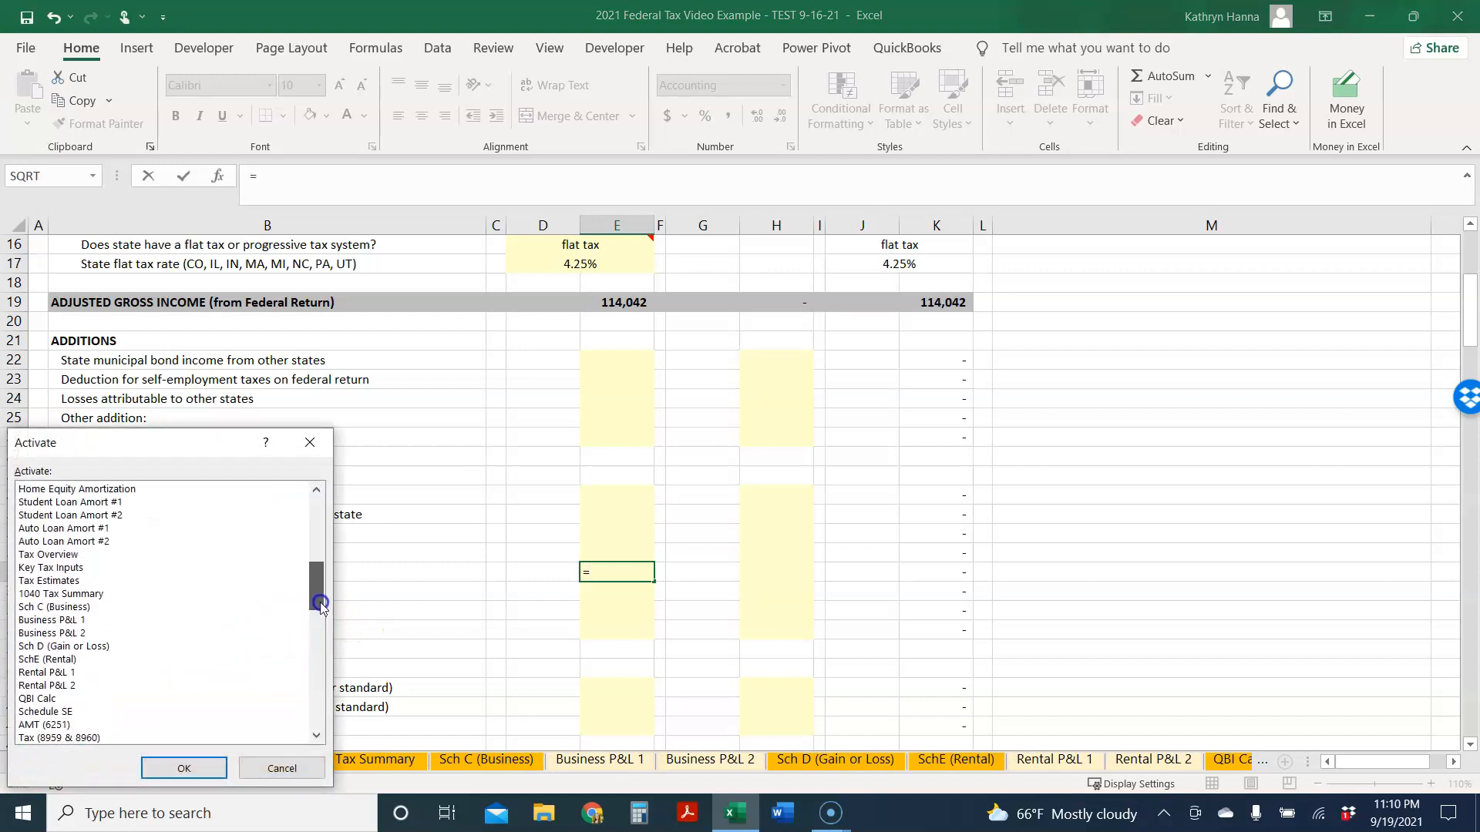
drag(321, 601, 321, 563)
double_click(85, 515)
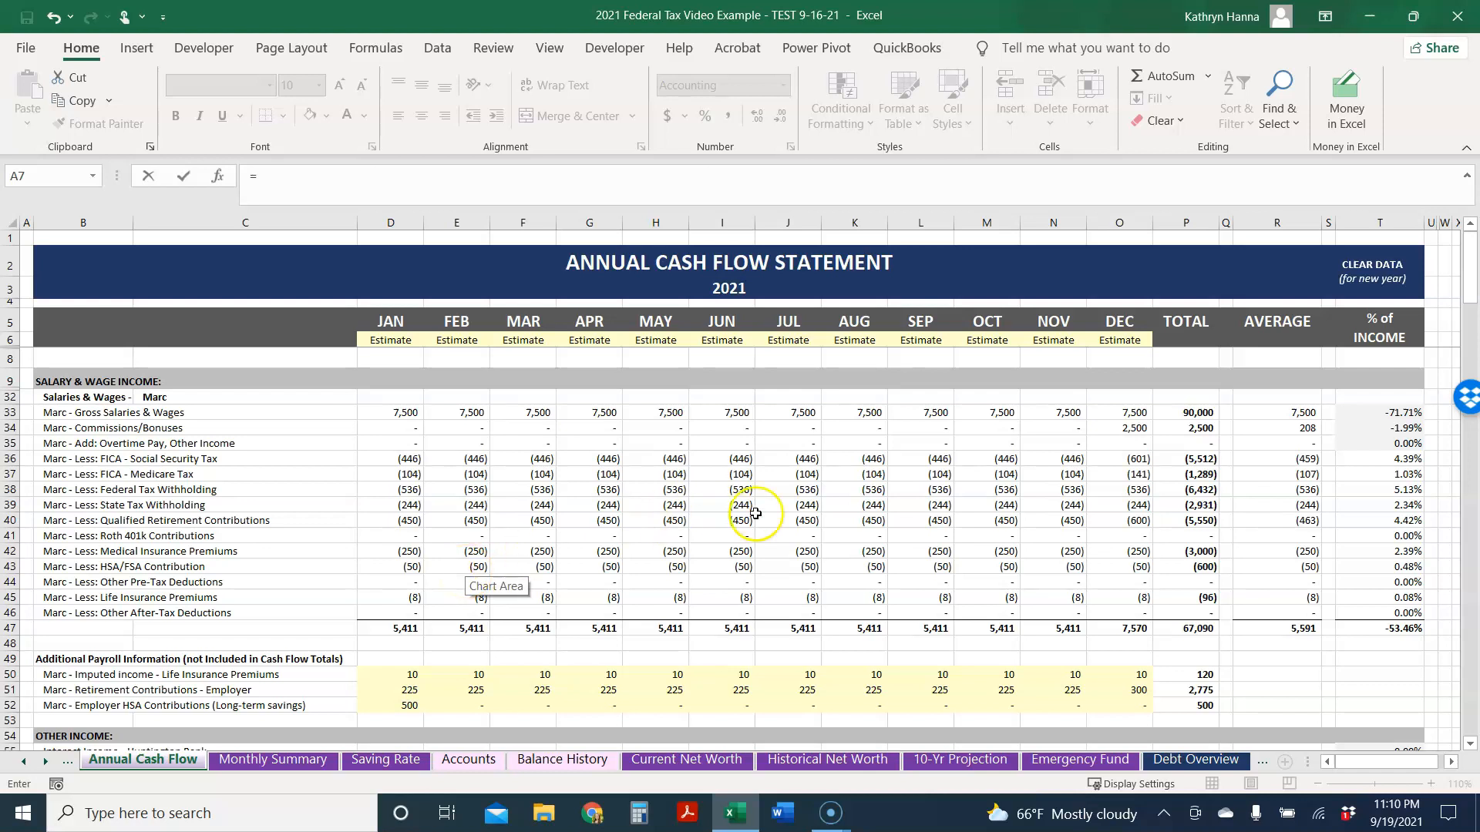
- Complete the E33 formula by linking it to the Savings - College Funds total, ='Annual Cash Flow'!P87, and check the entry
scroll(1002, 563, down, 10)
scroll(1036, 566, down, 1)
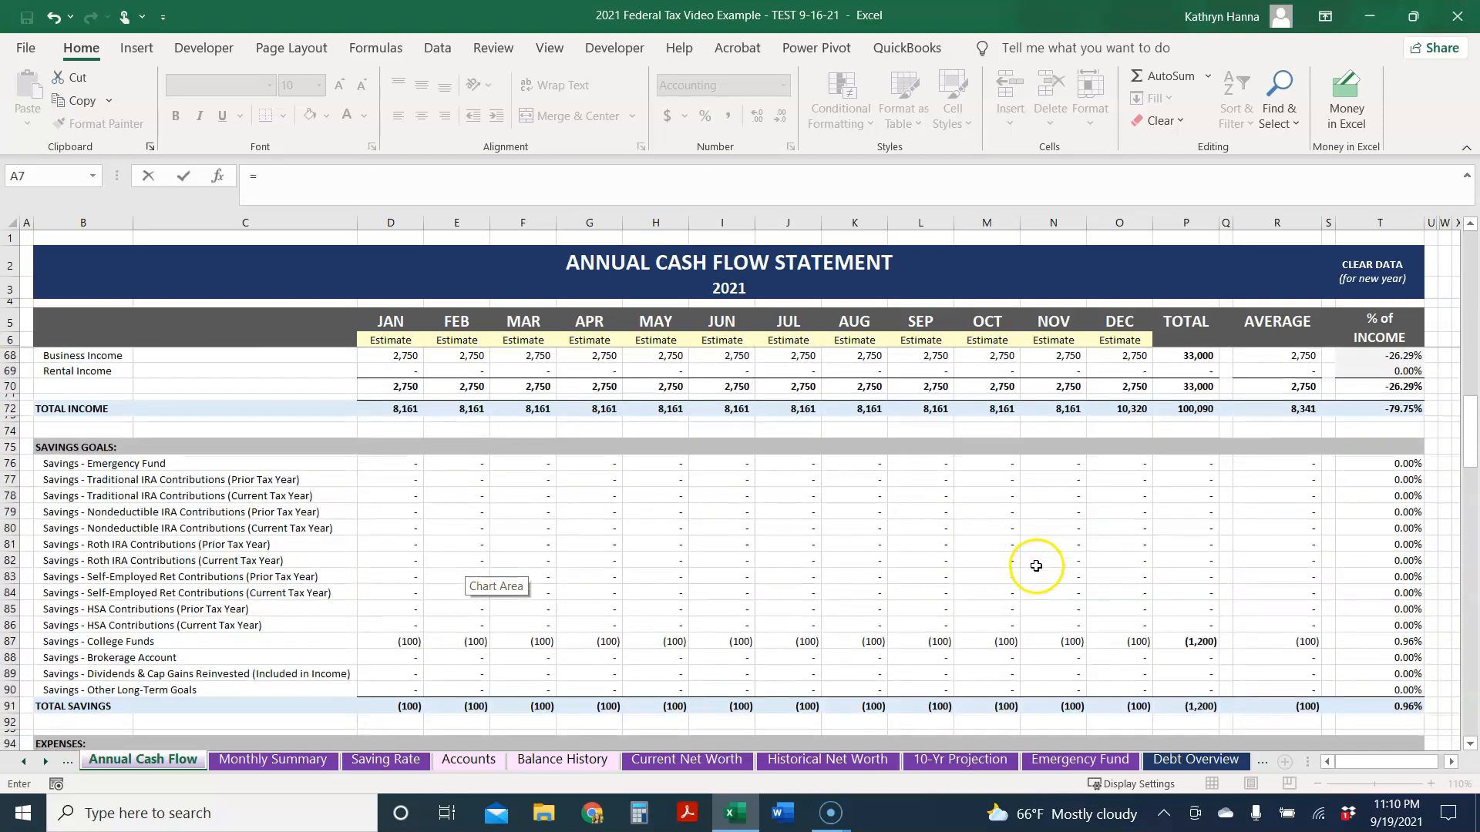
click(1197, 642)
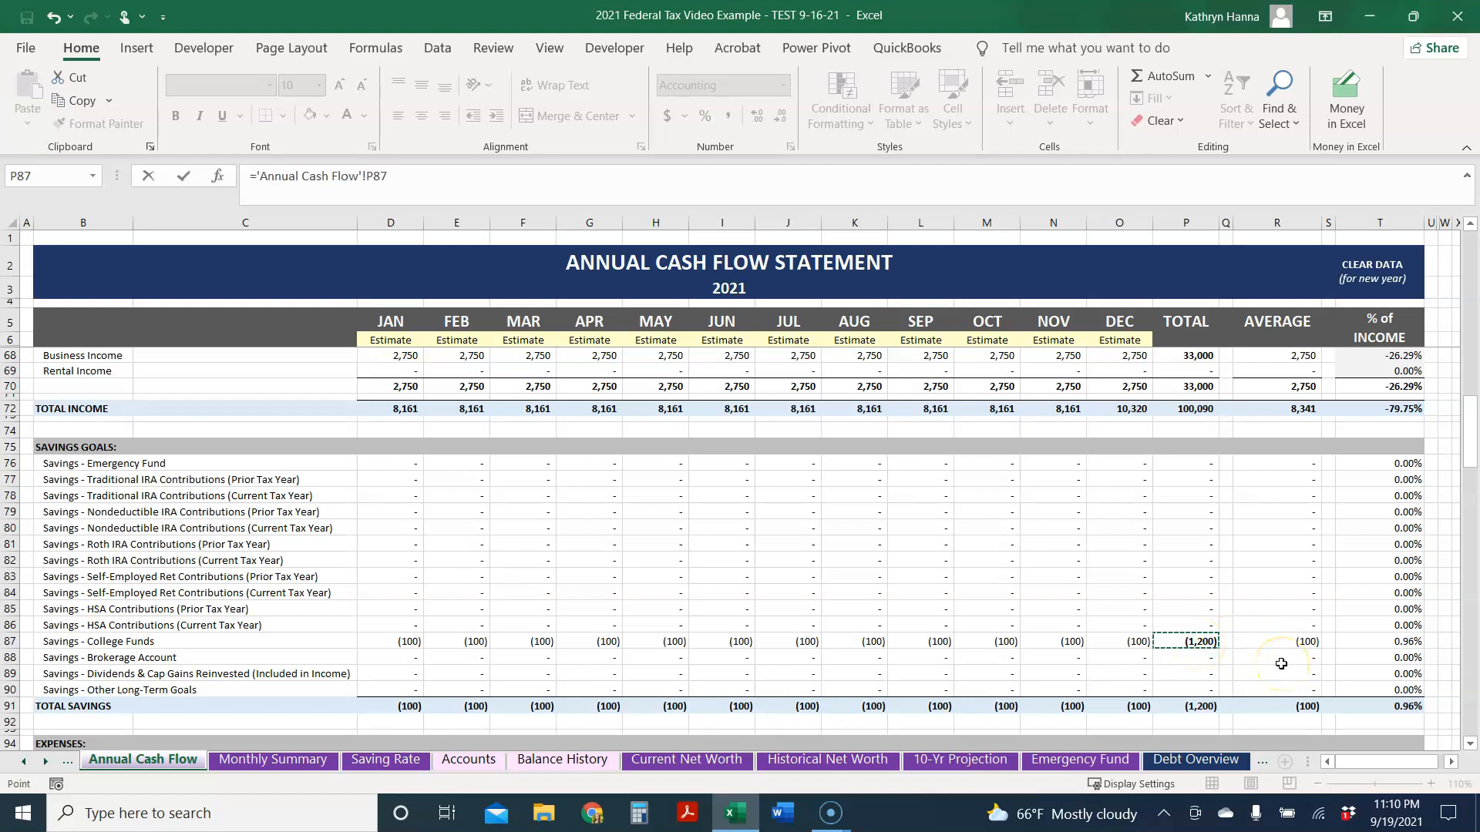
key(Return)
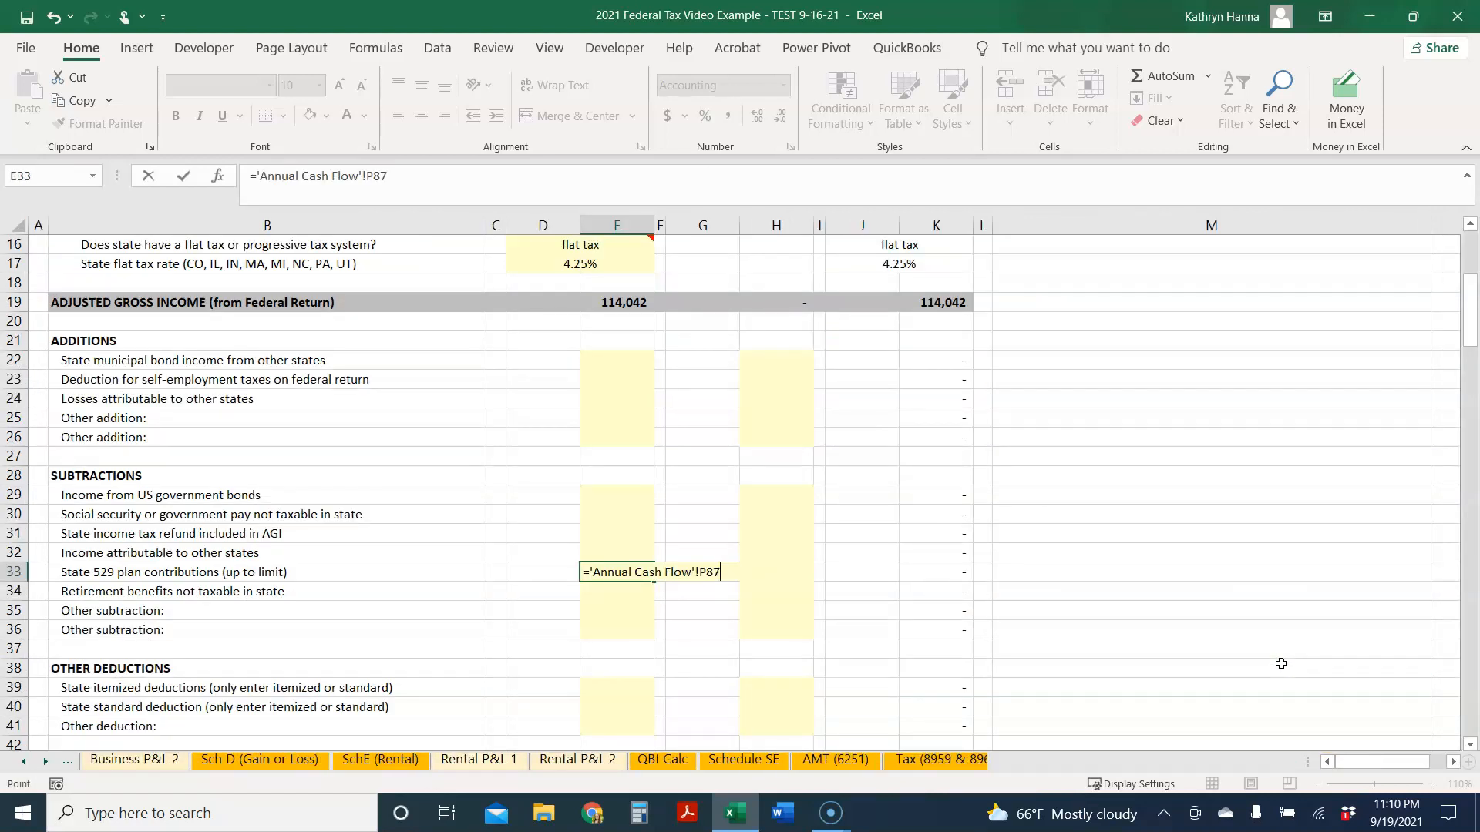
click(613, 509)
click(623, 572)
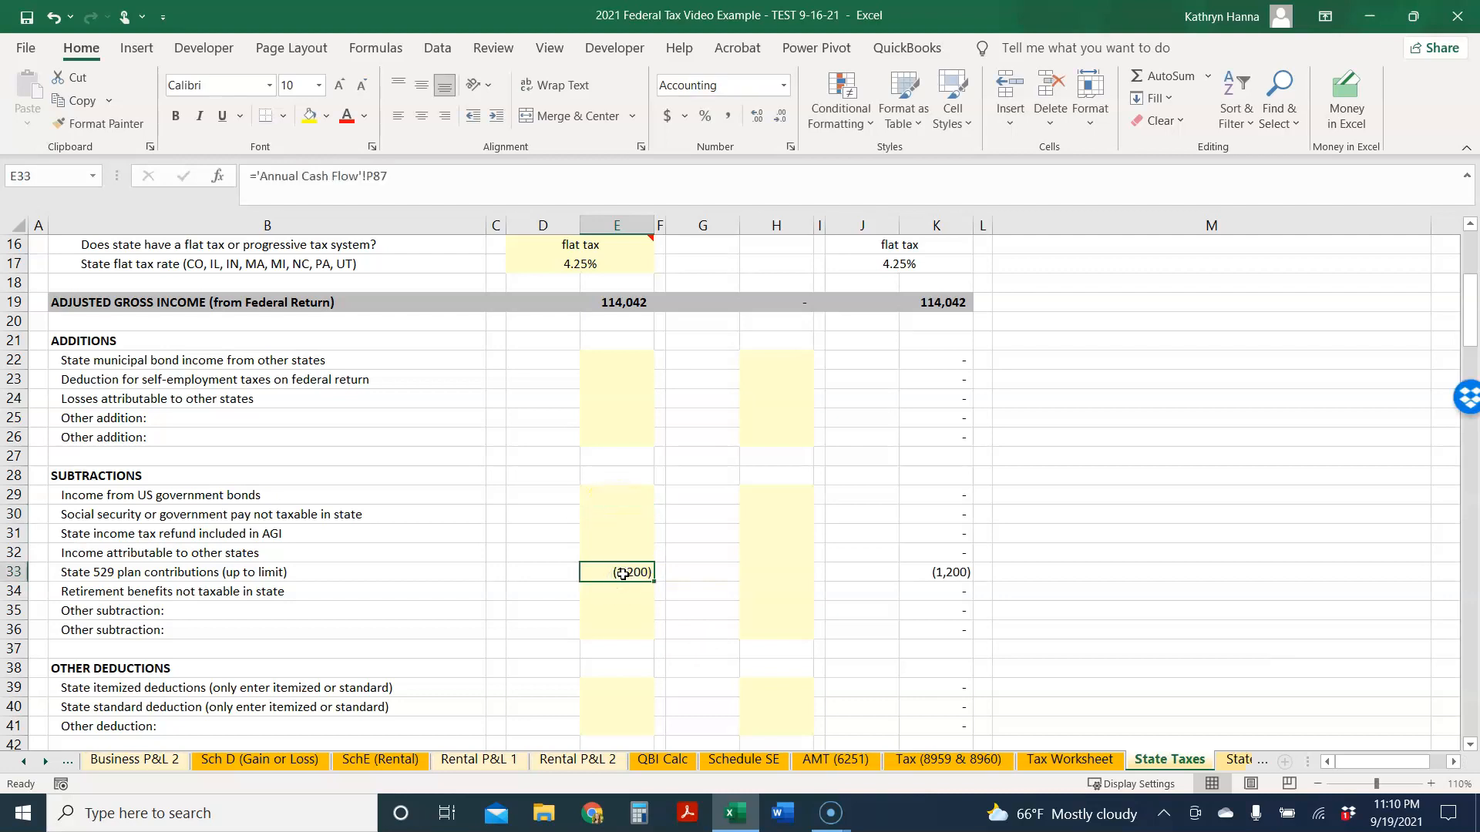
click(622, 572)
click(616, 562)
- Check the flat or progressive tax setting in D16 with its comment, and view the brackets on the State Tax Tables sheet
scroll(616, 562, up, 5)
click(613, 572)
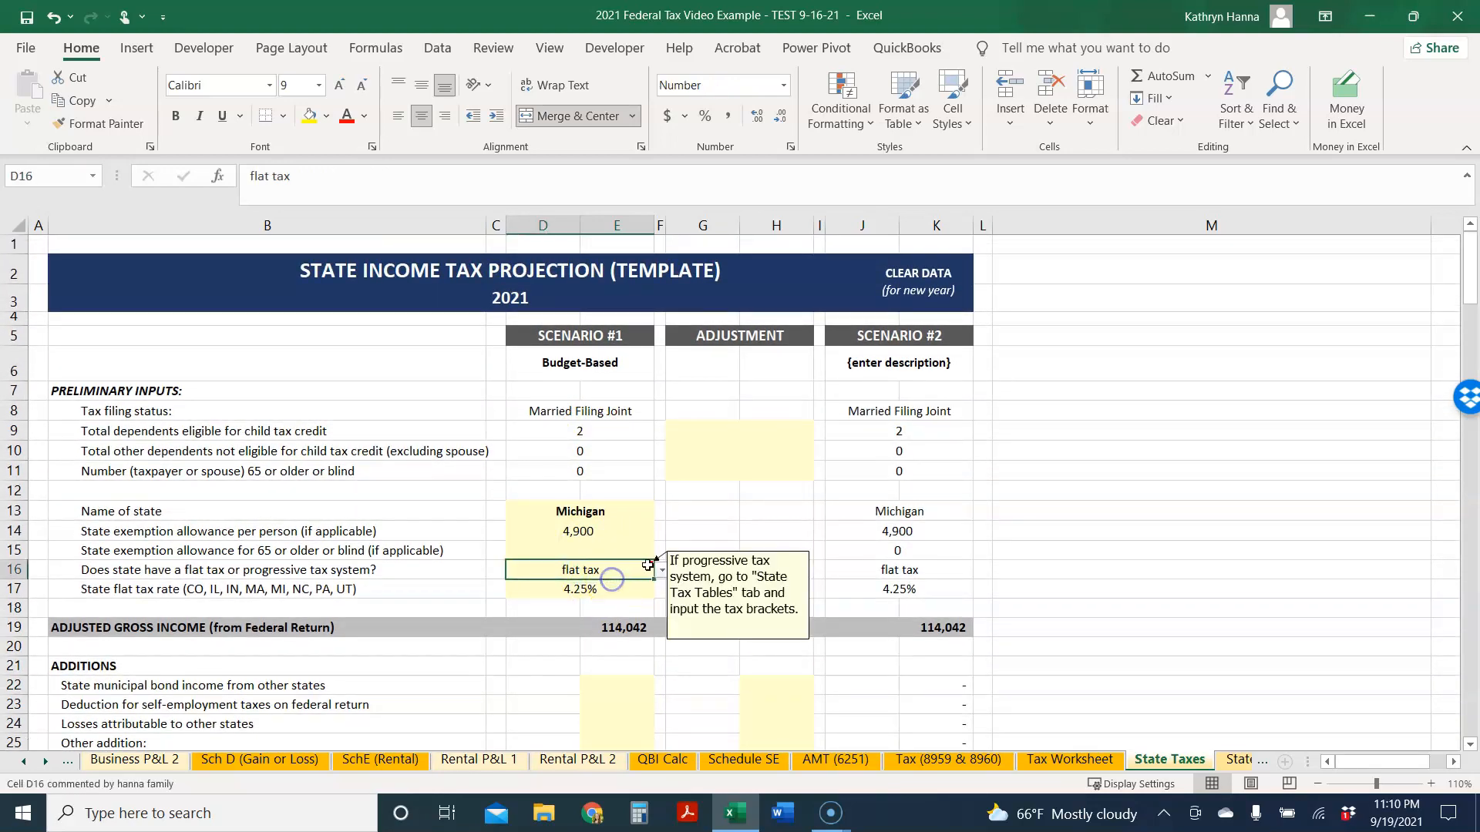
click(662, 569)
click(660, 569)
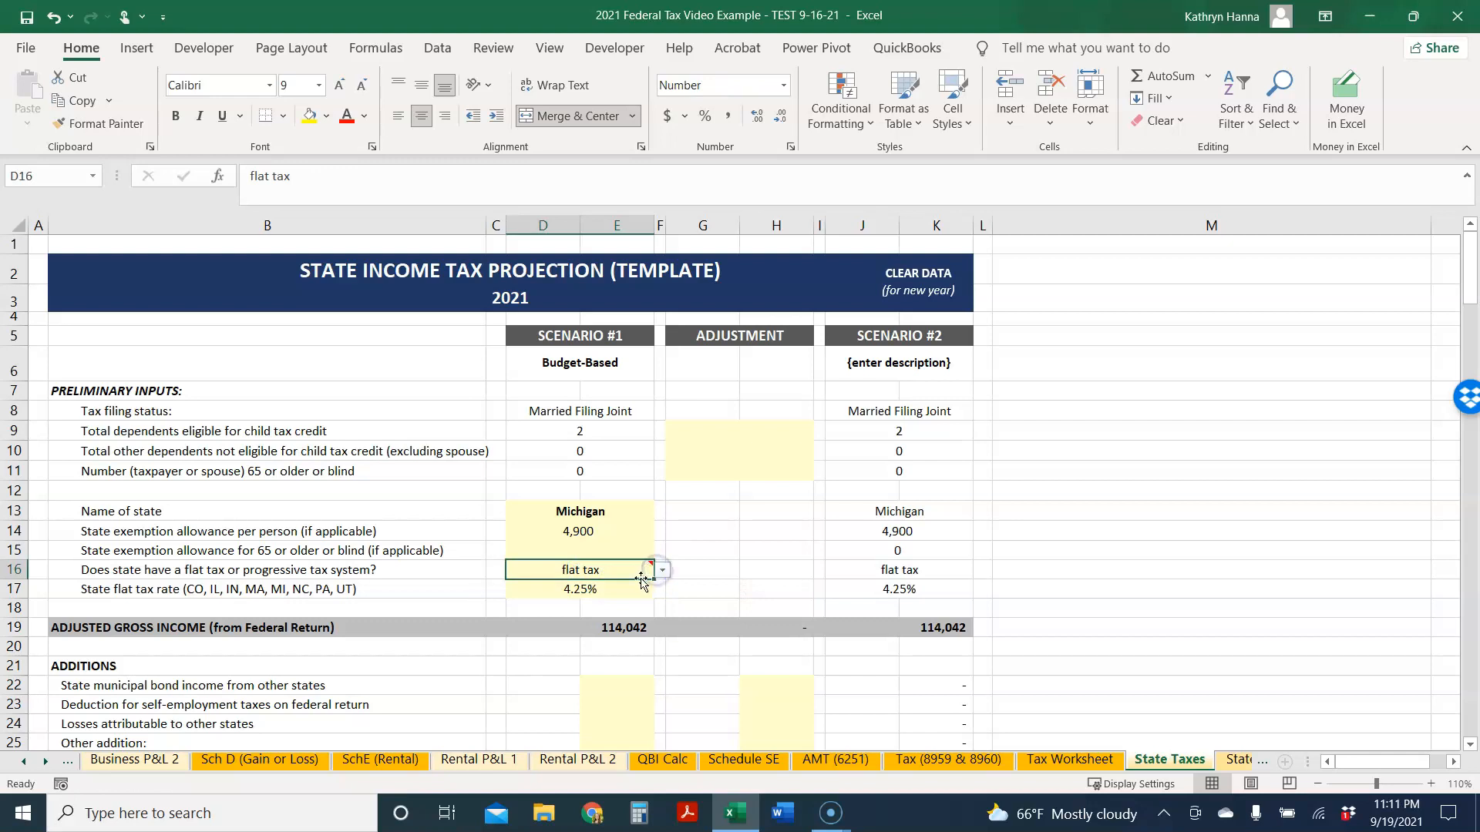
mouse_move(642, 580)
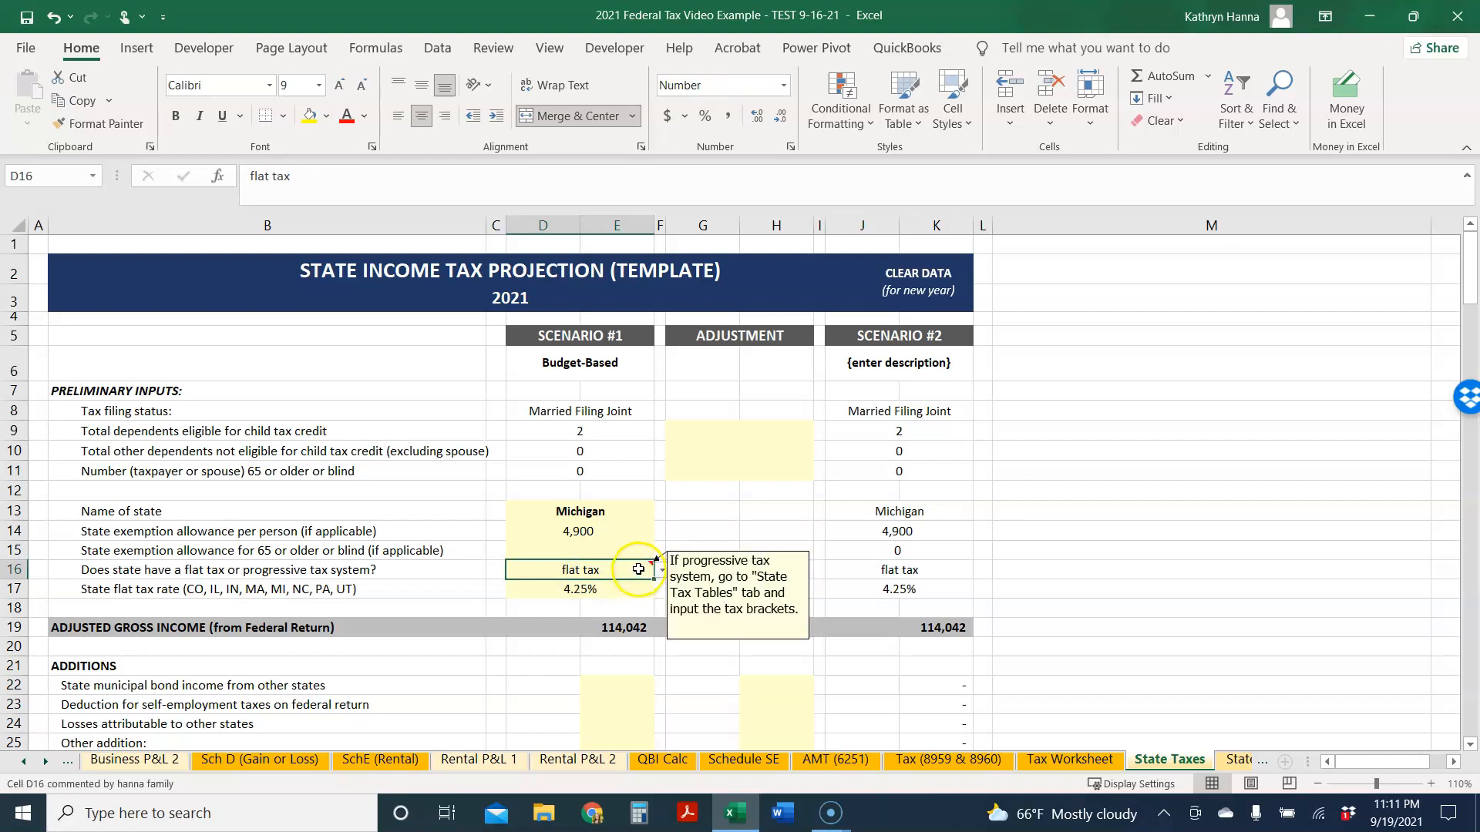
click(1237, 761)
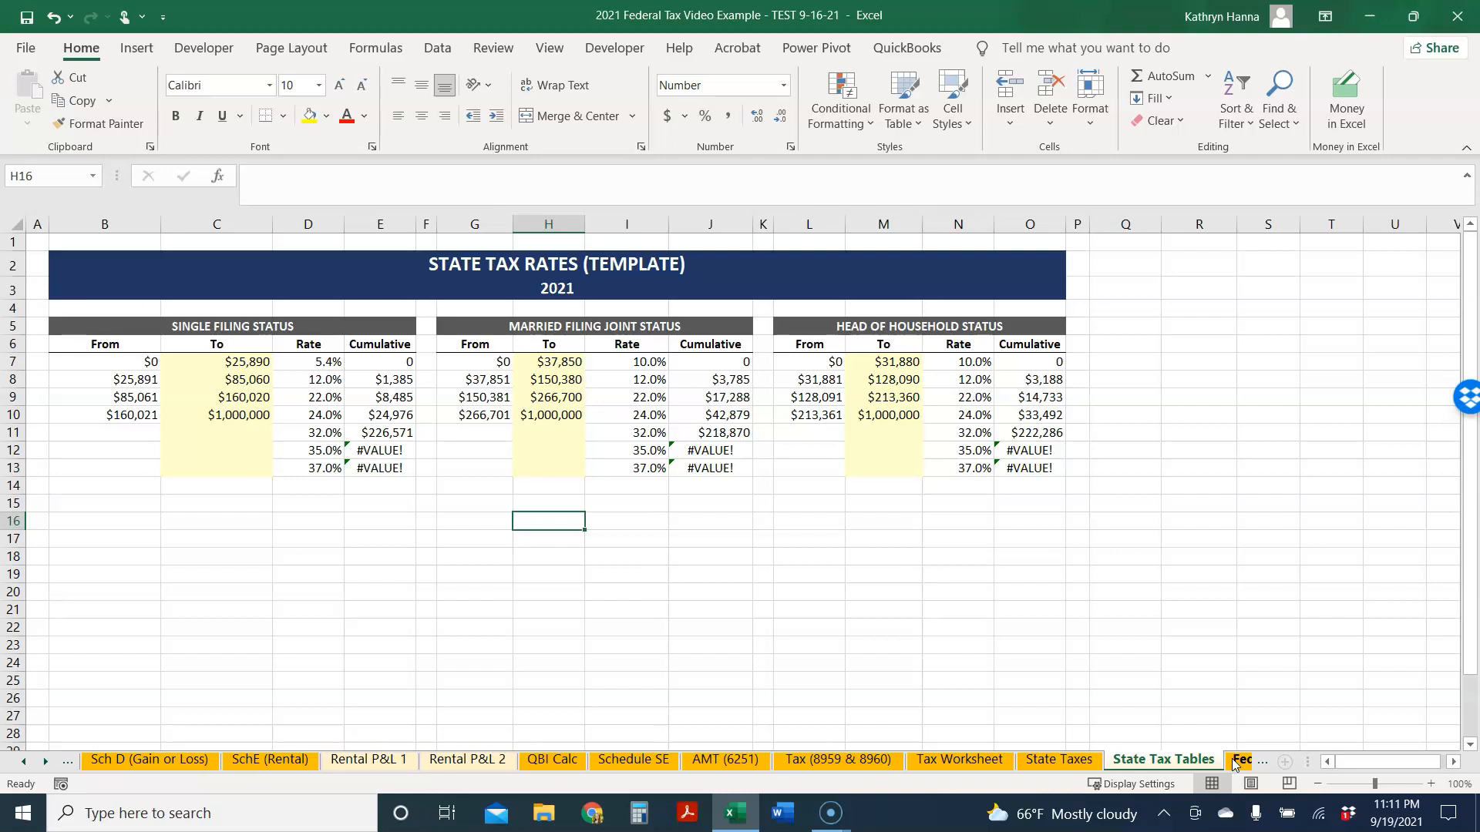
- Return to the State Taxes sheet and review it from the subtractions through taxable income, credits and payments to the amount owed
click(1062, 761)
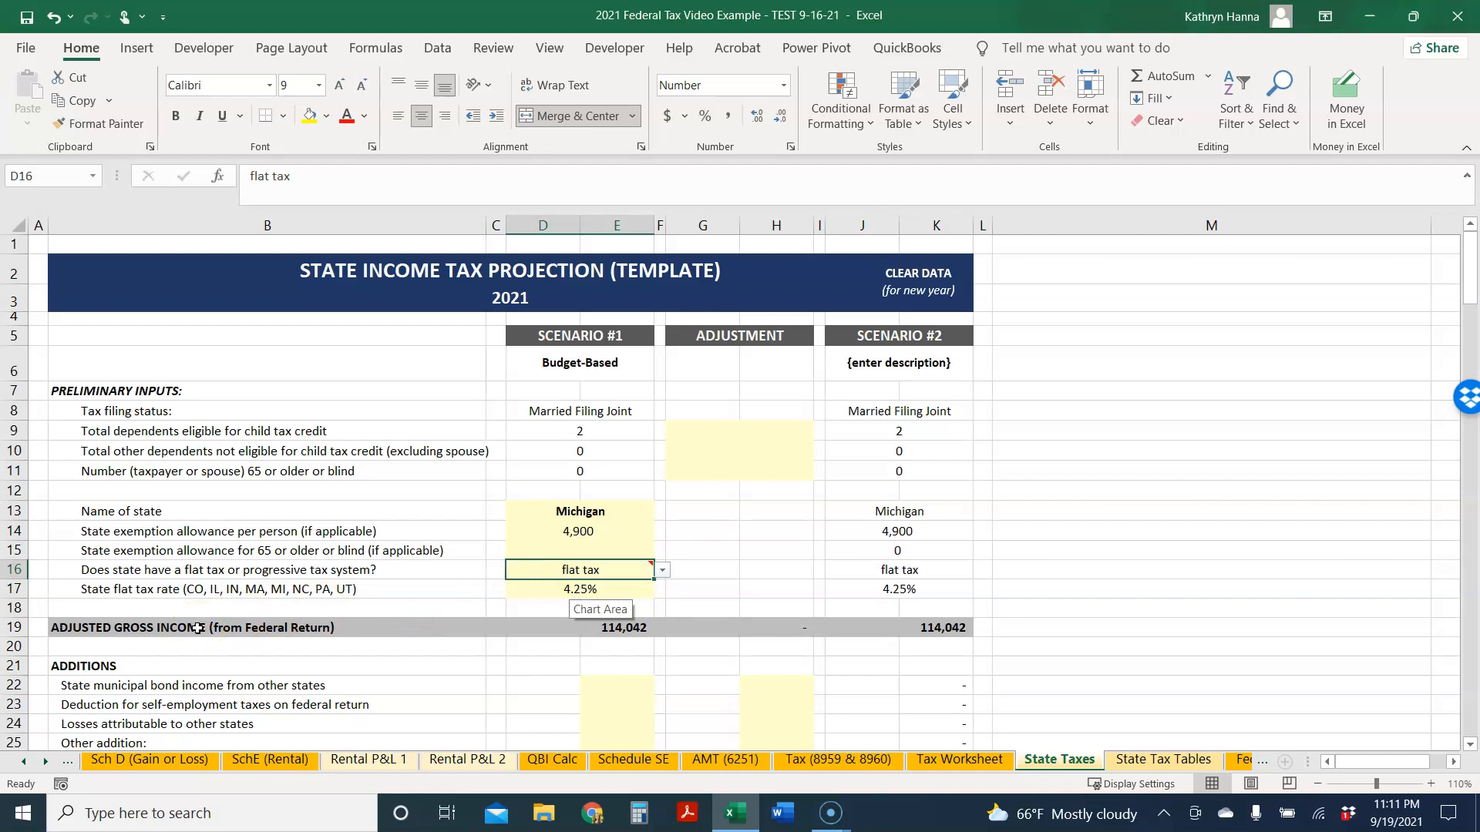
scroll(354, 647, down, 3)
scroll(339, 594, down, 5)
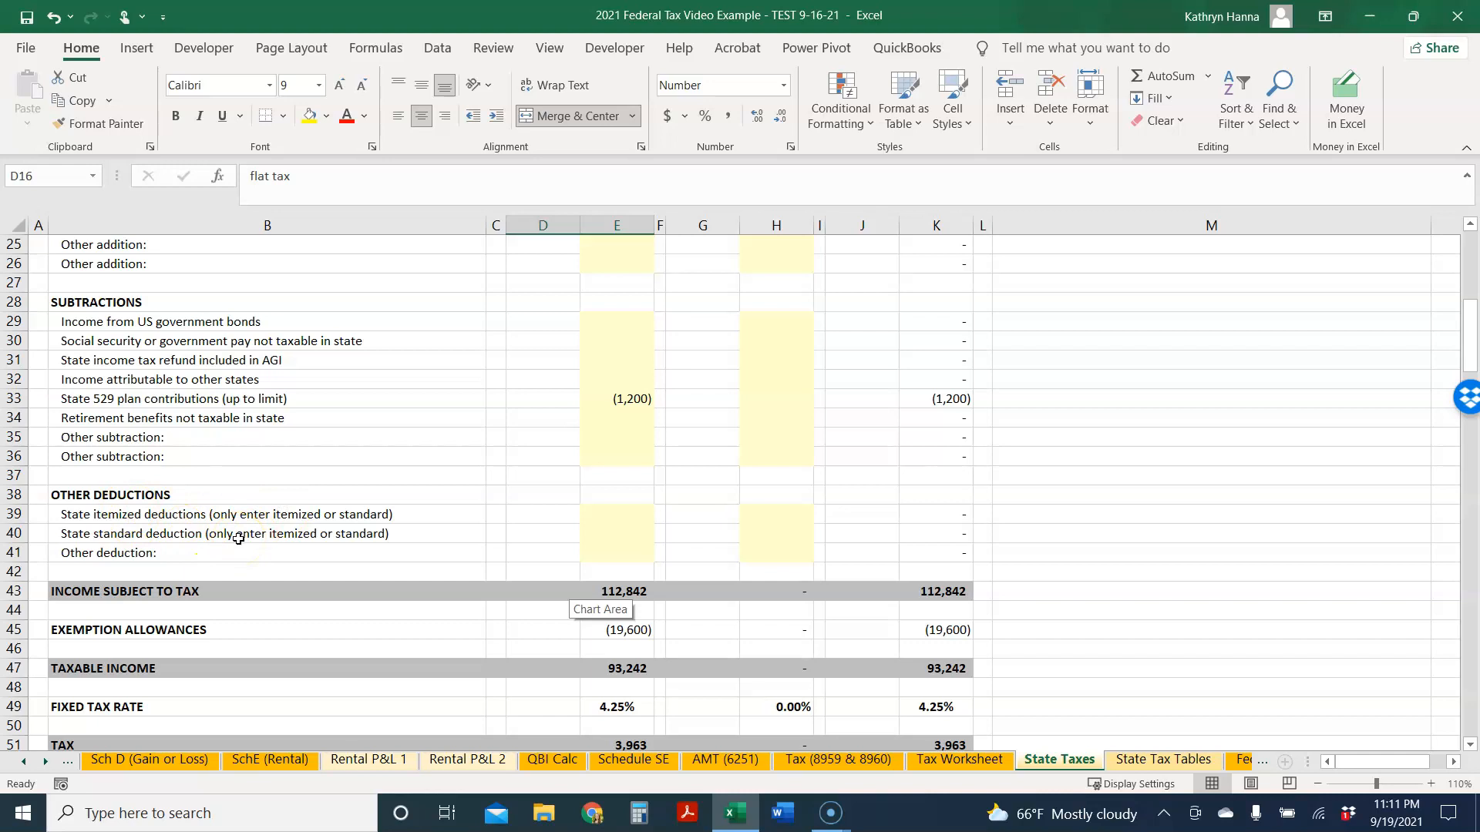
click(594, 386)
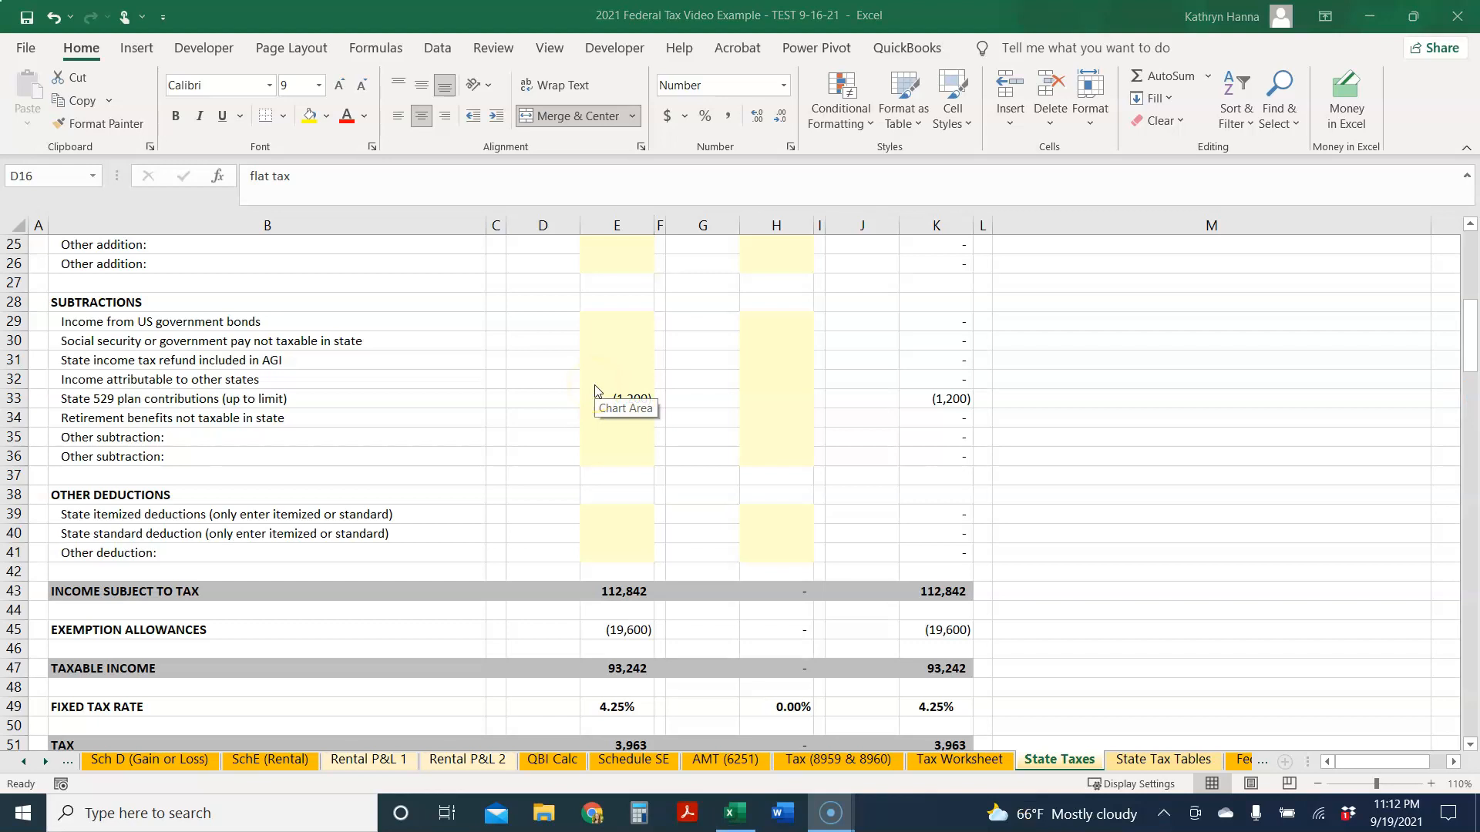
scroll(595, 387, down, 5)
scroll(595, 385, down, 3)
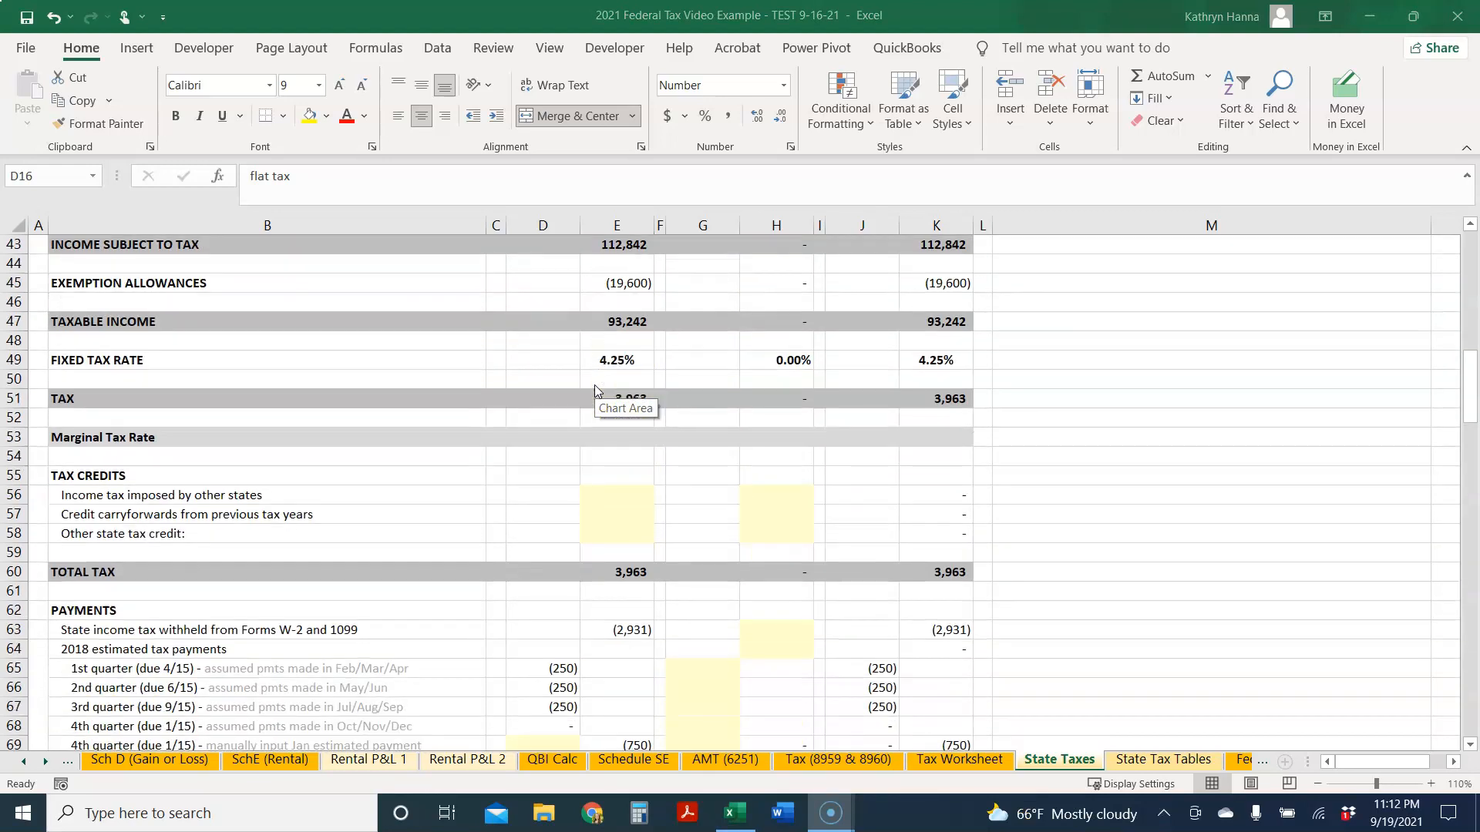
scroll(594, 386, down, 2)
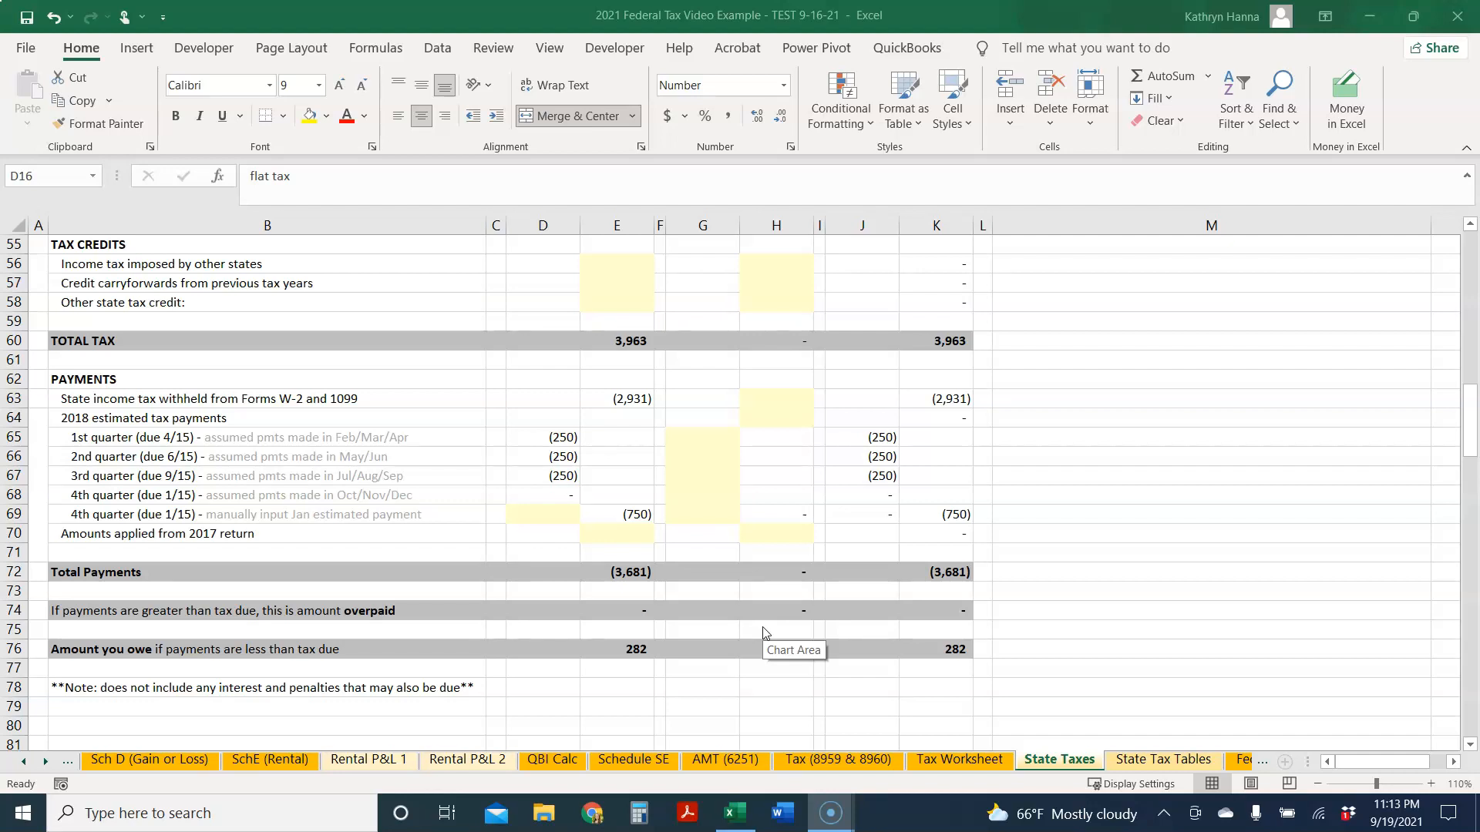
- Open the 1040 Tax Summary sheet from the full sheet list and view its scenario headings, preliminary inputs and income section
click(30, 763)
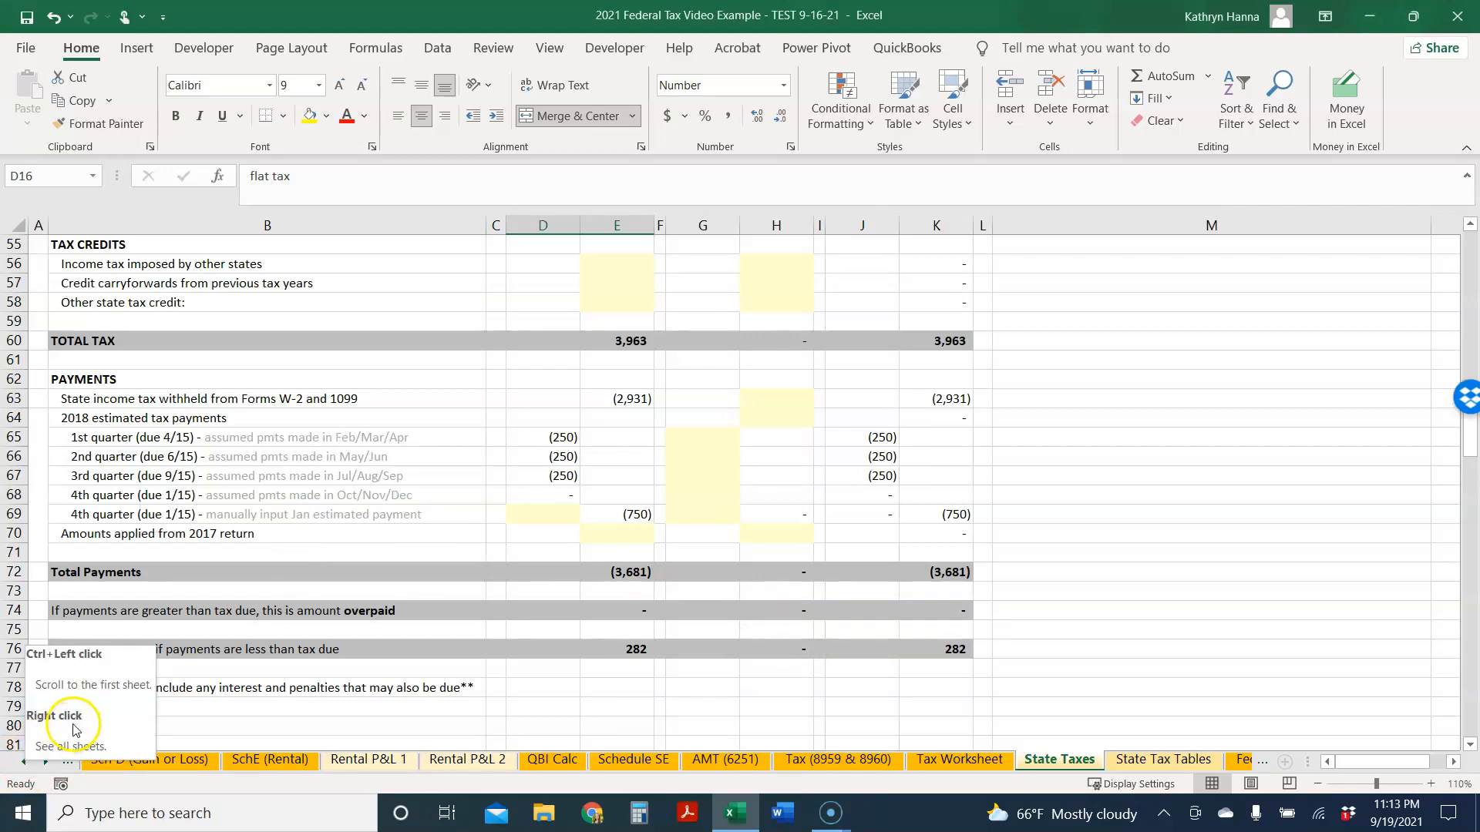
right_click(27, 760)
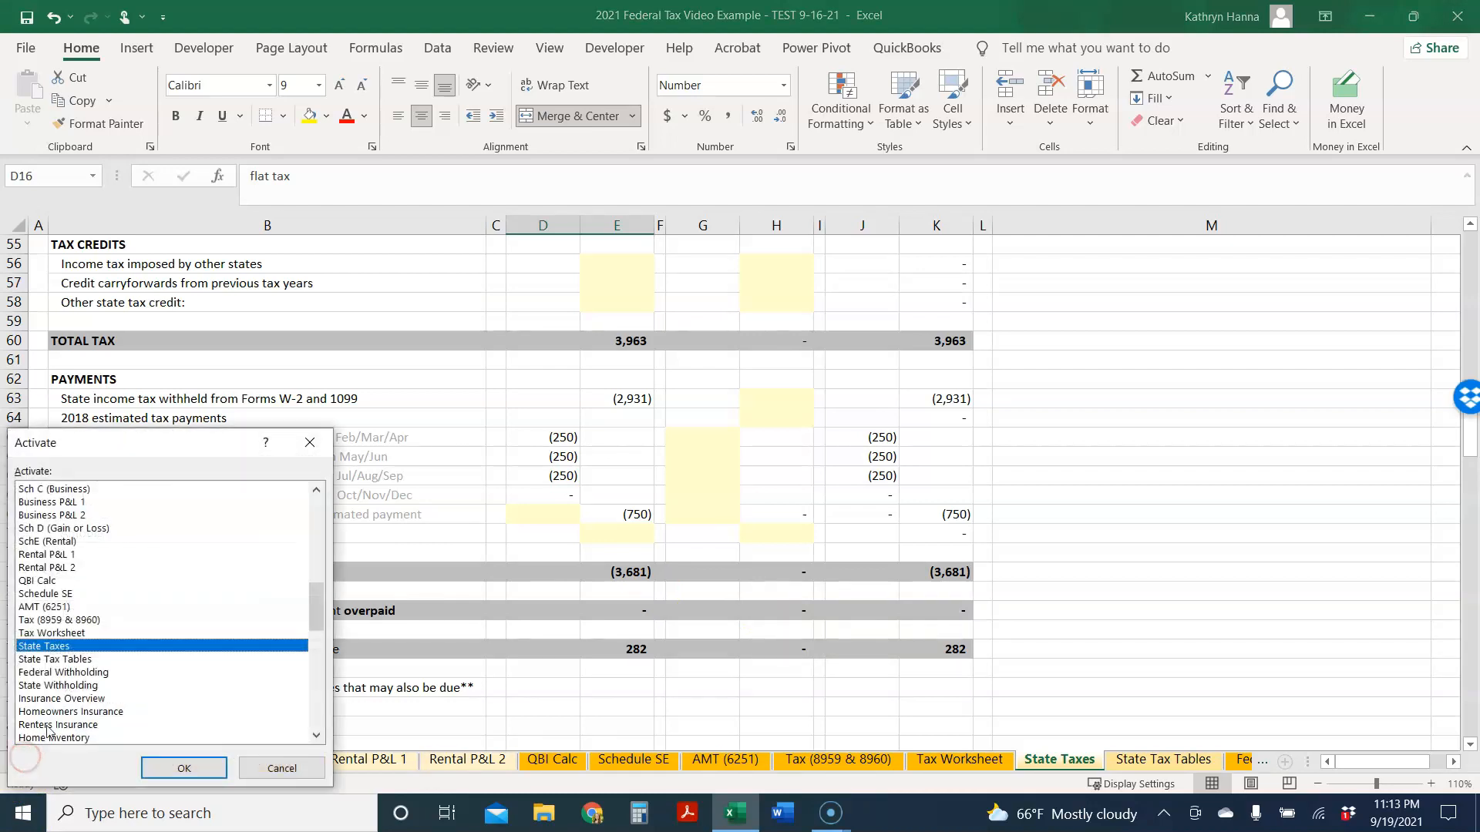
scroll(100, 595, up, 1)
click(87, 515)
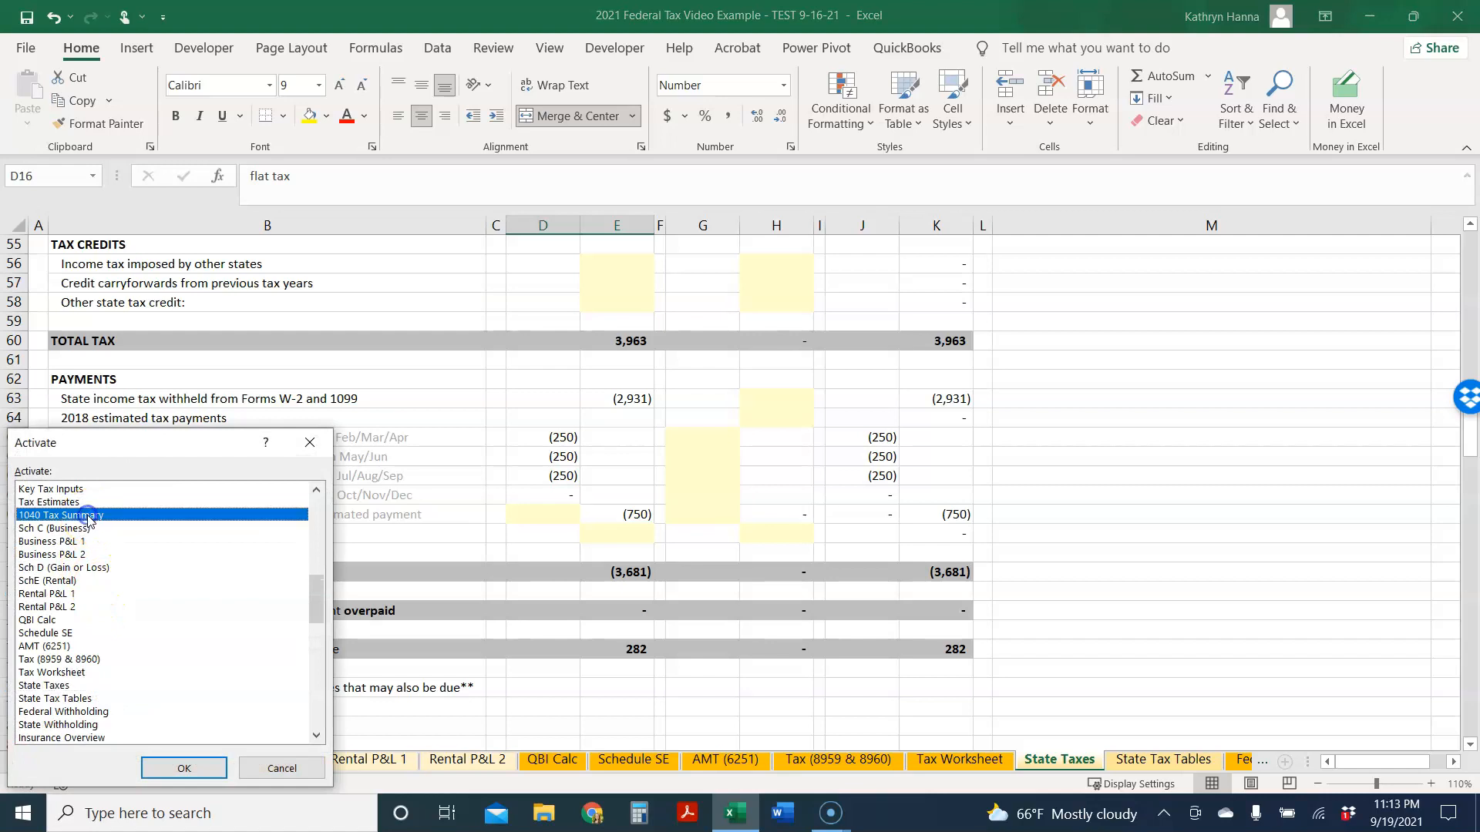
double_click(87, 515)
scroll(476, 558, up, 15)
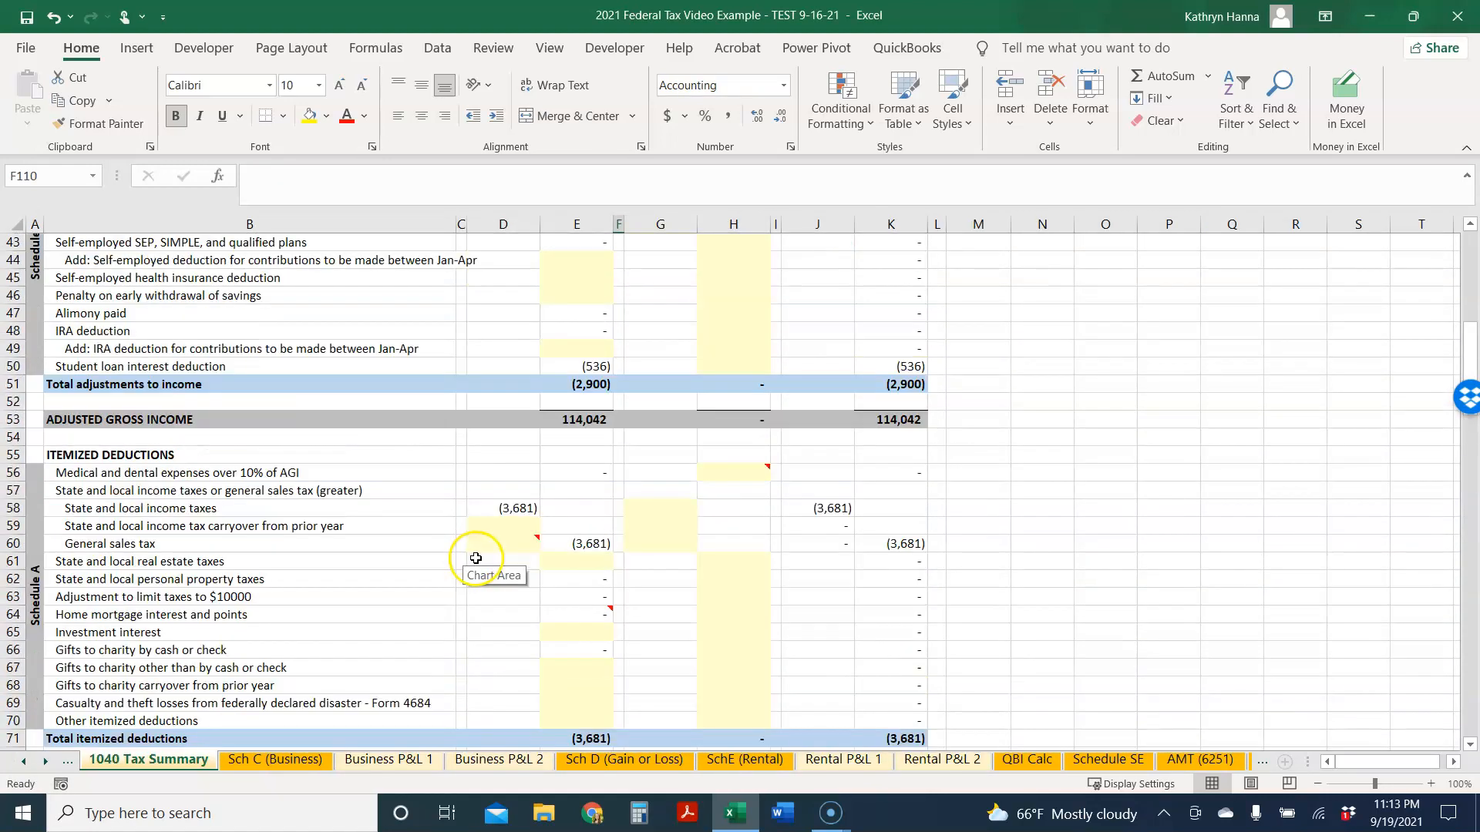
scroll(475, 558, up, 10)
scroll(476, 558, up, 4)
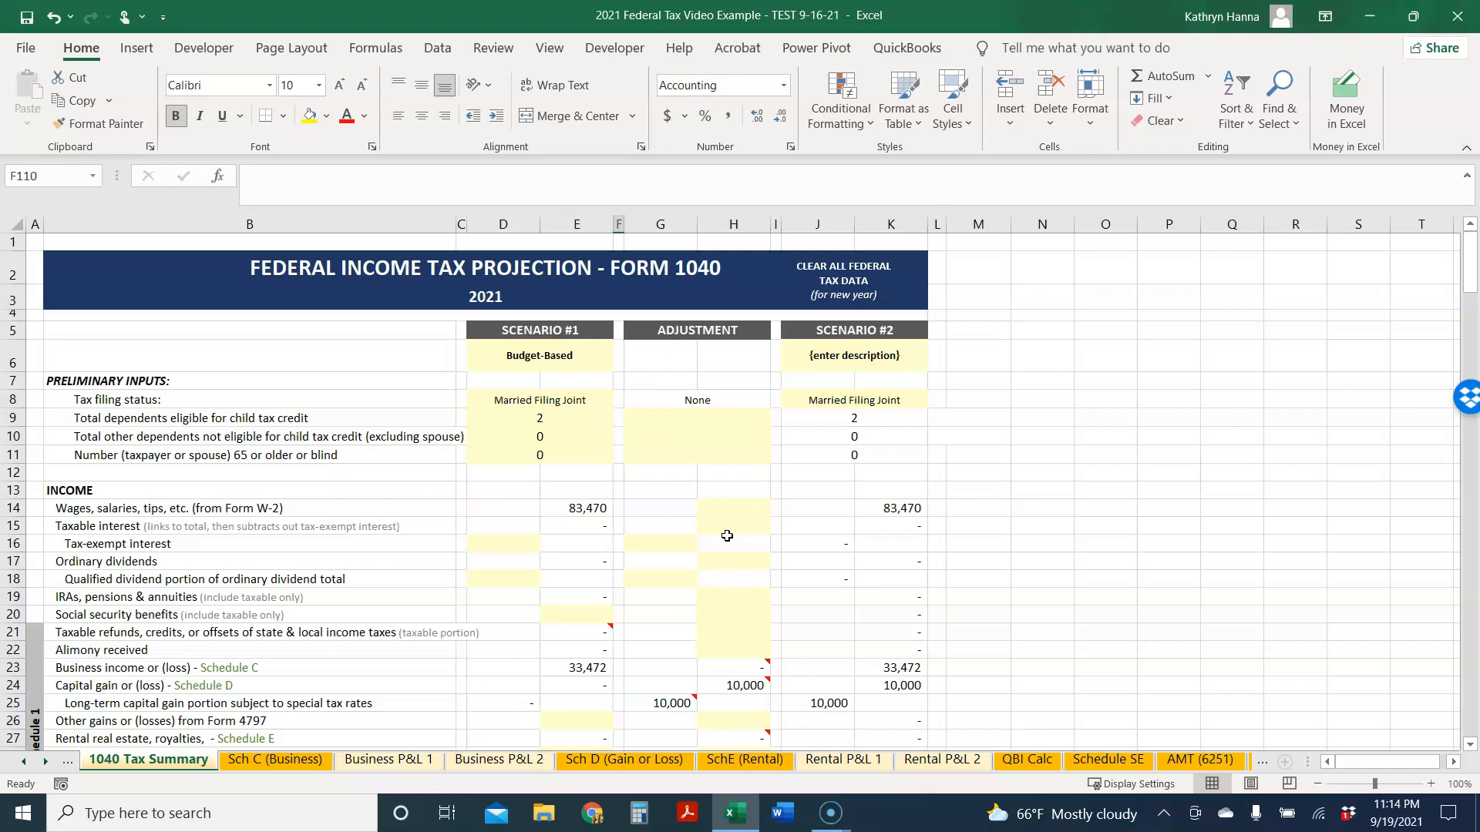
- Inspect the business income adjustment formula in H23 and the adjustment columns on the Schedule C, Schedule D and Schedule E sheets
scroll(726, 535, down, 3)
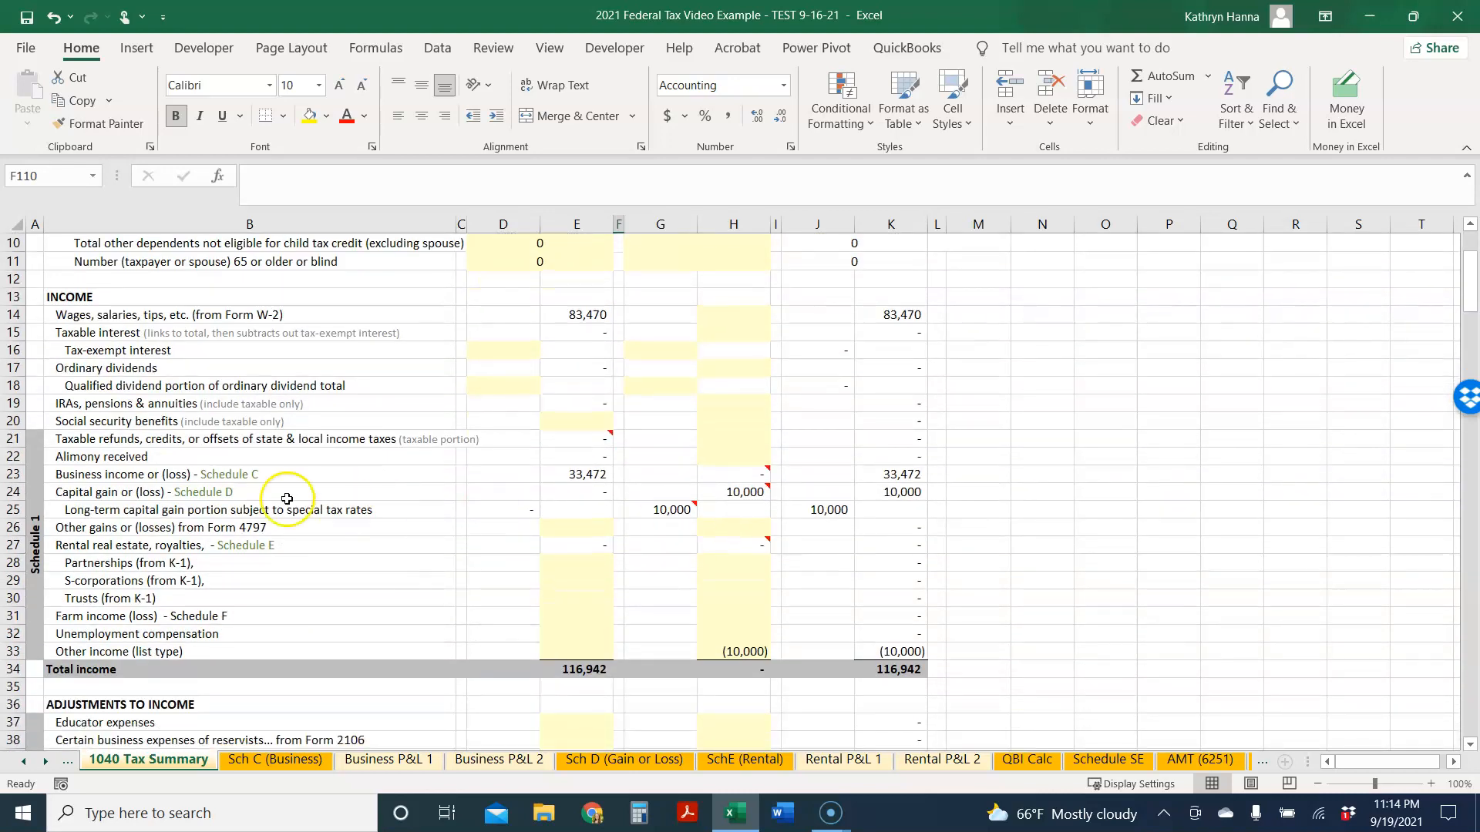
click(717, 474)
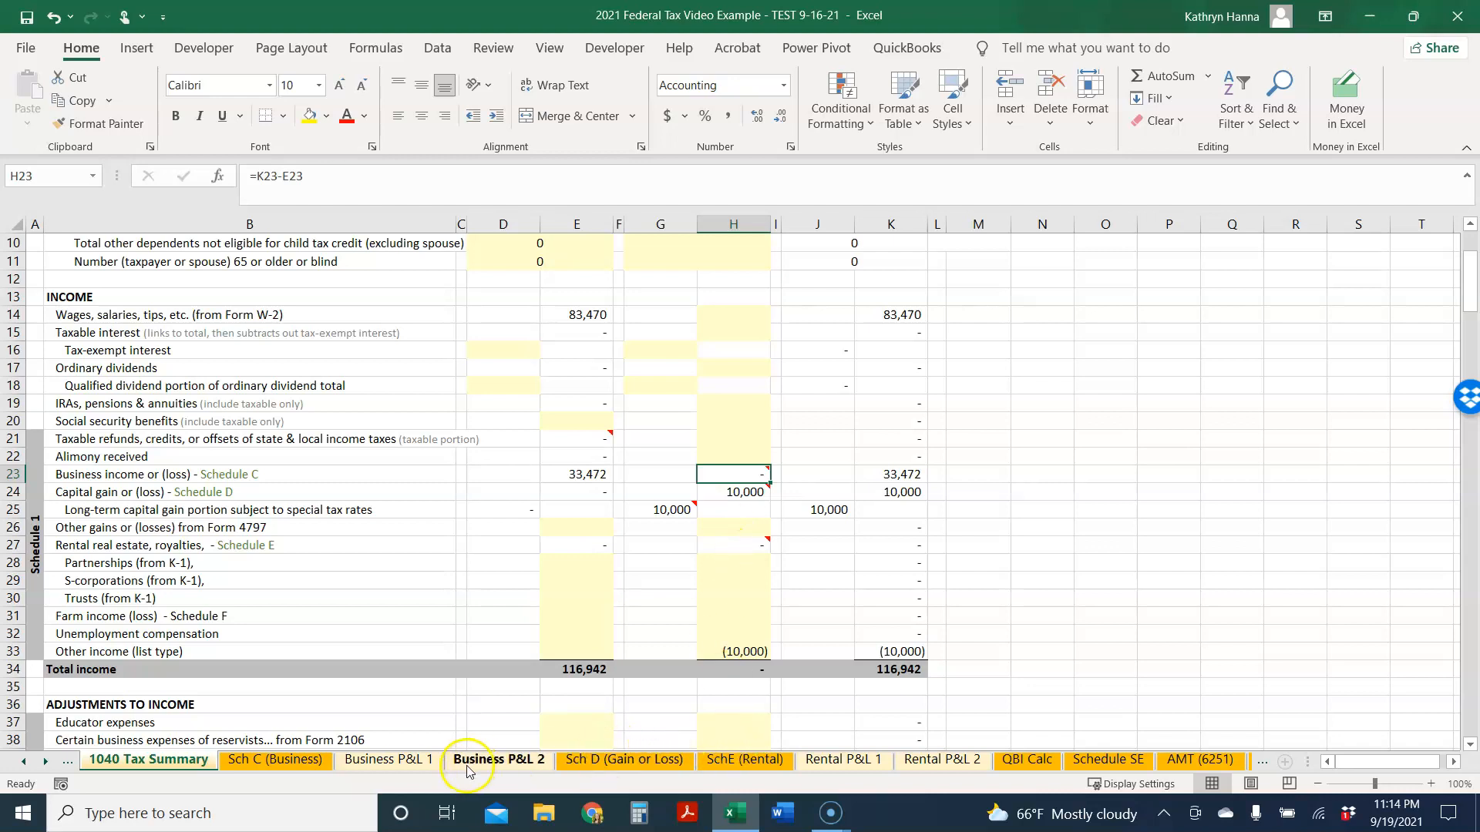
click(311, 763)
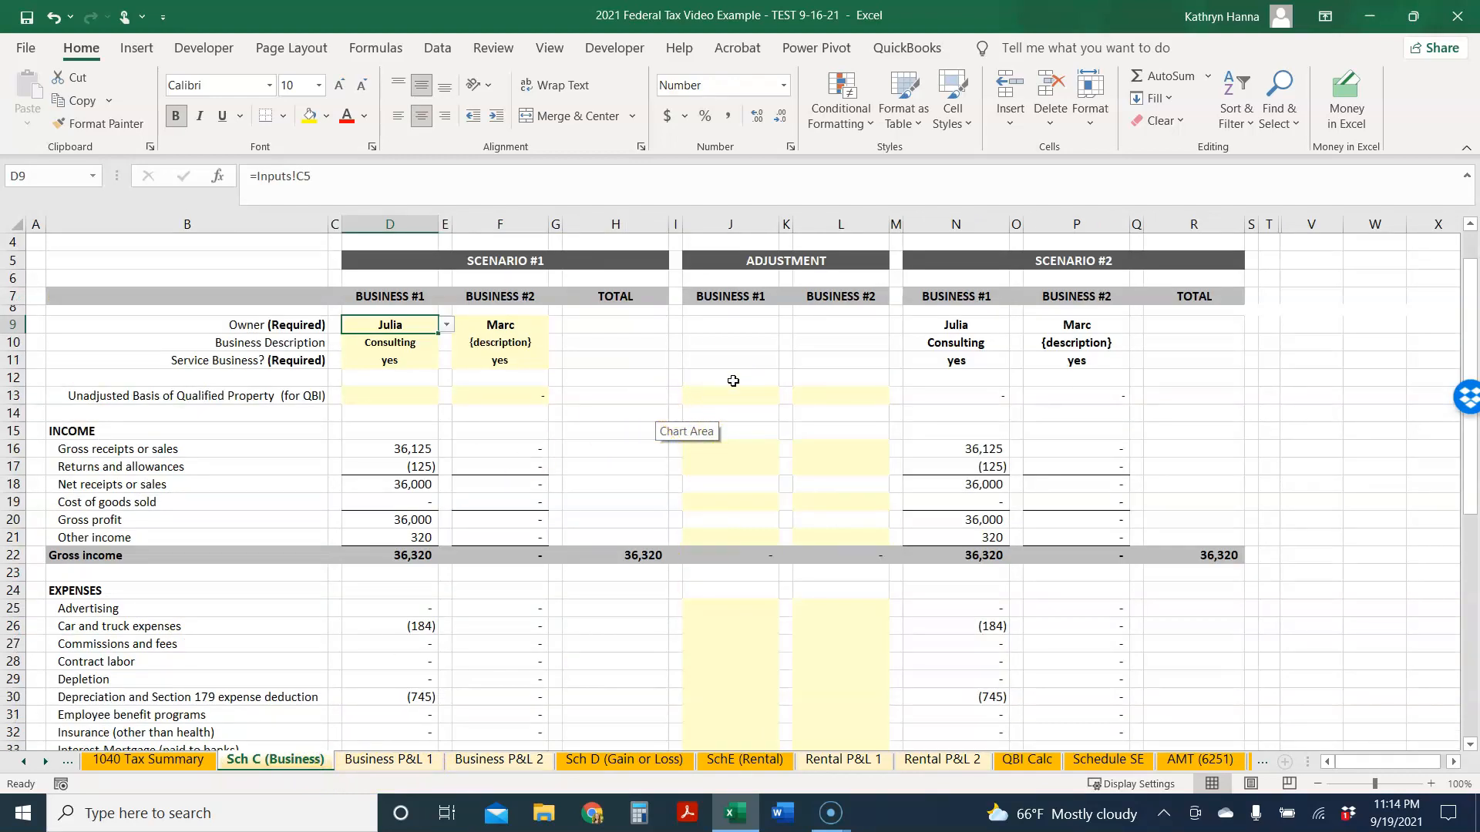
click(590, 762)
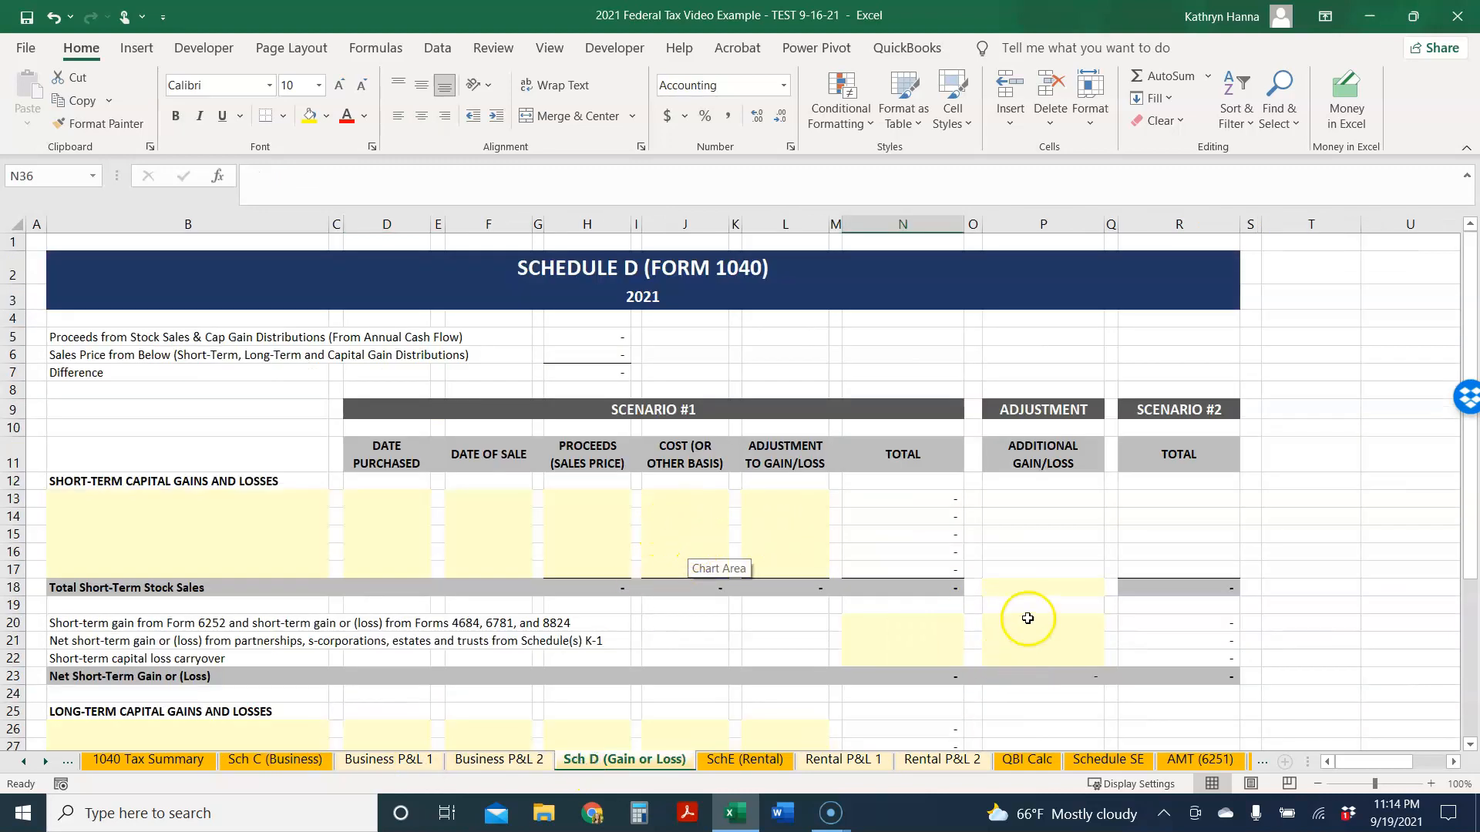
click(1028, 651)
click(759, 762)
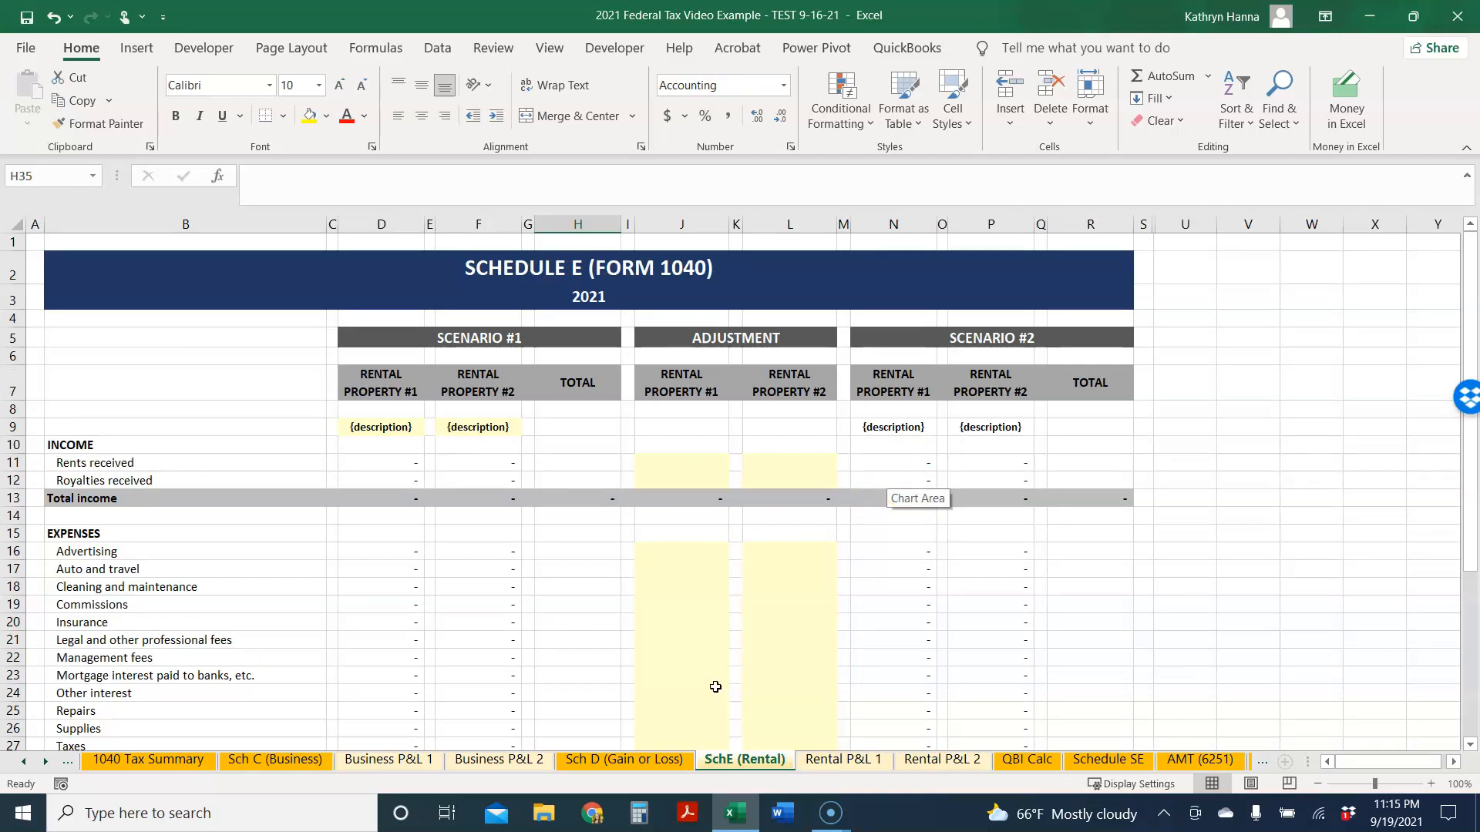
- Open the Tax Overview sheet and view the available scenario choices in D6, leaving SCENARIO #1 selected
click(25, 761)
click(24, 762)
click(25, 762)
click(168, 765)
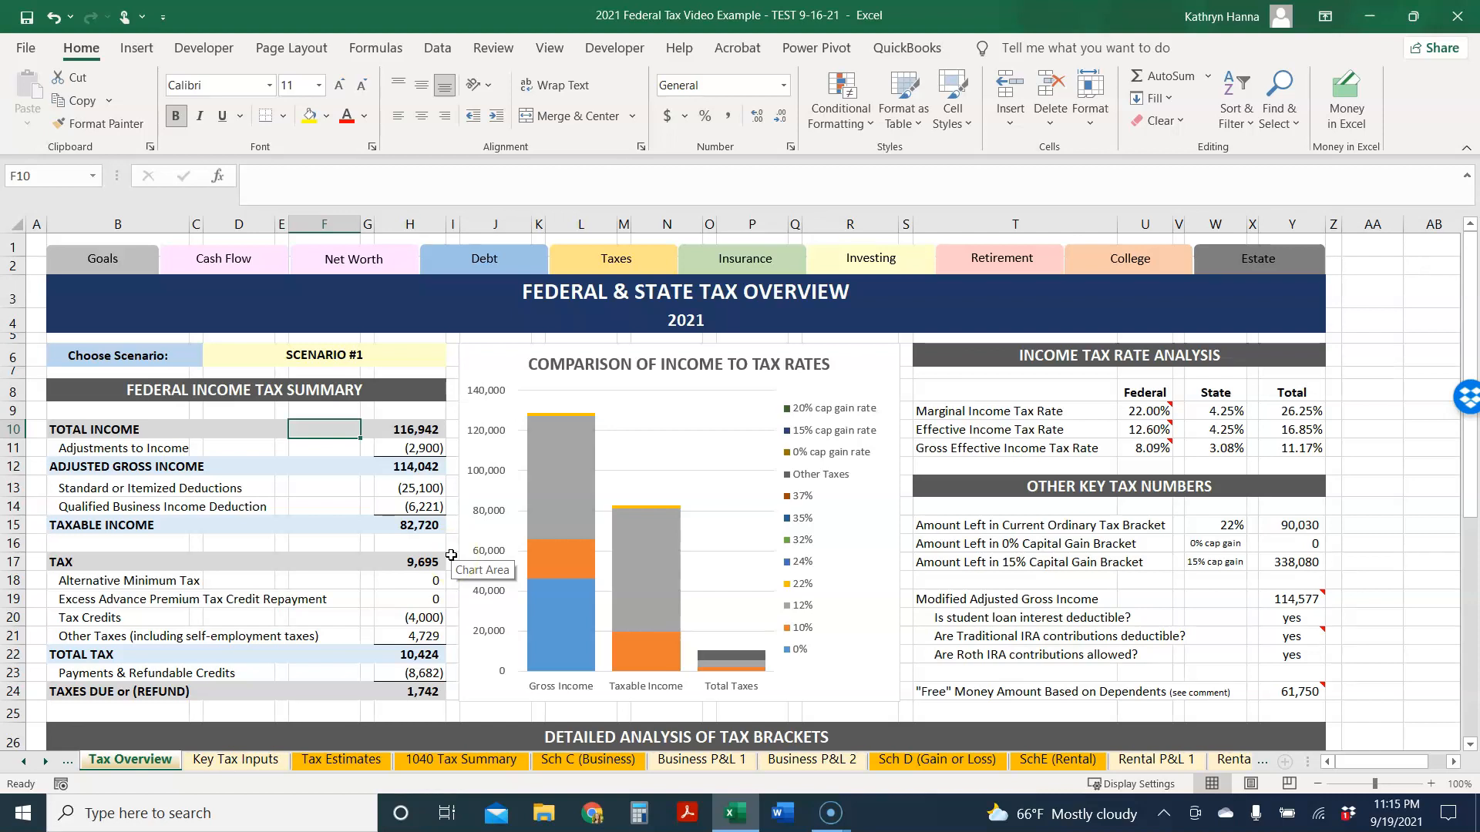
click(367, 356)
click(457, 361)
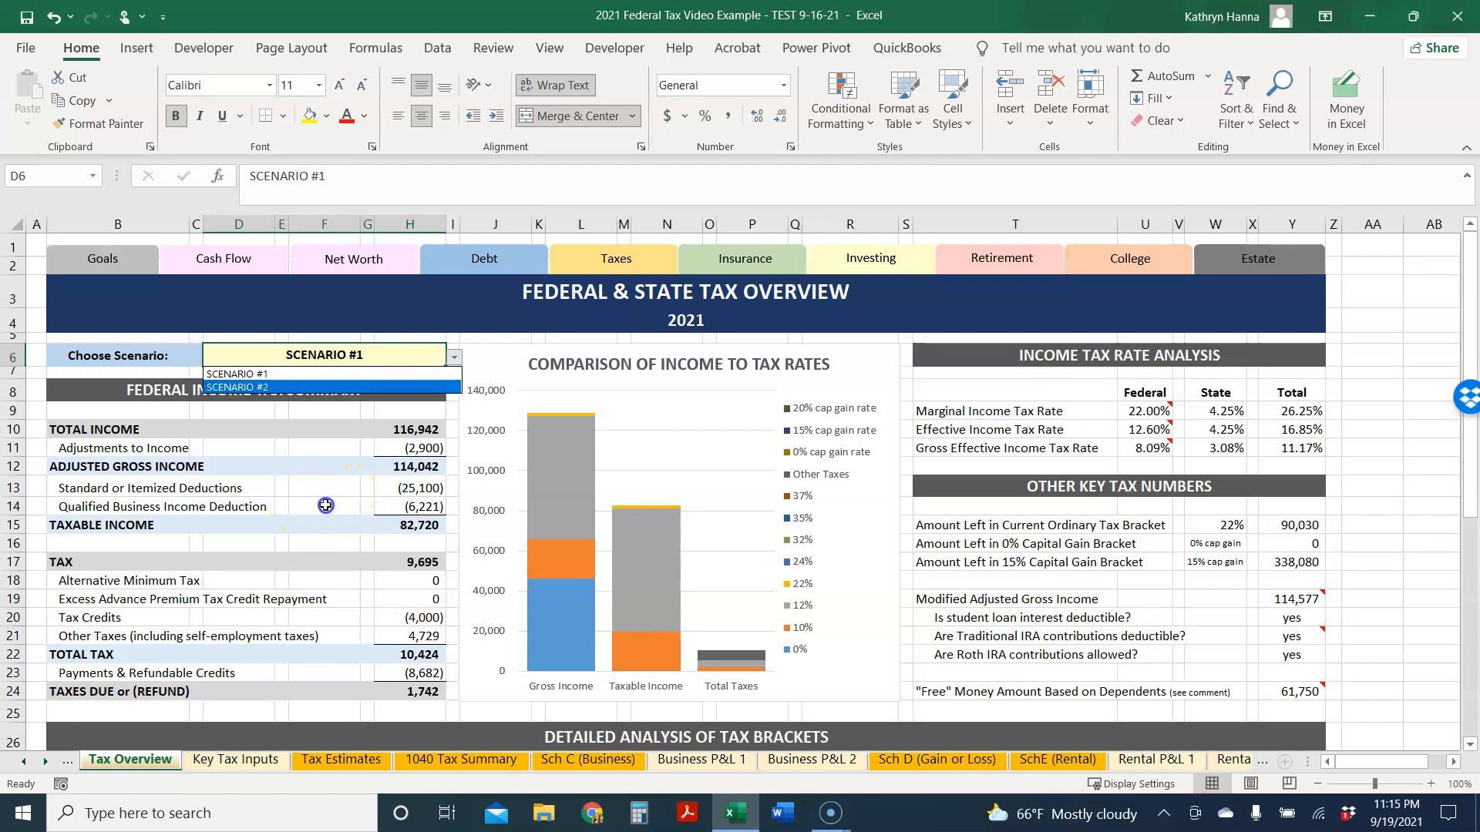
key(Escape)
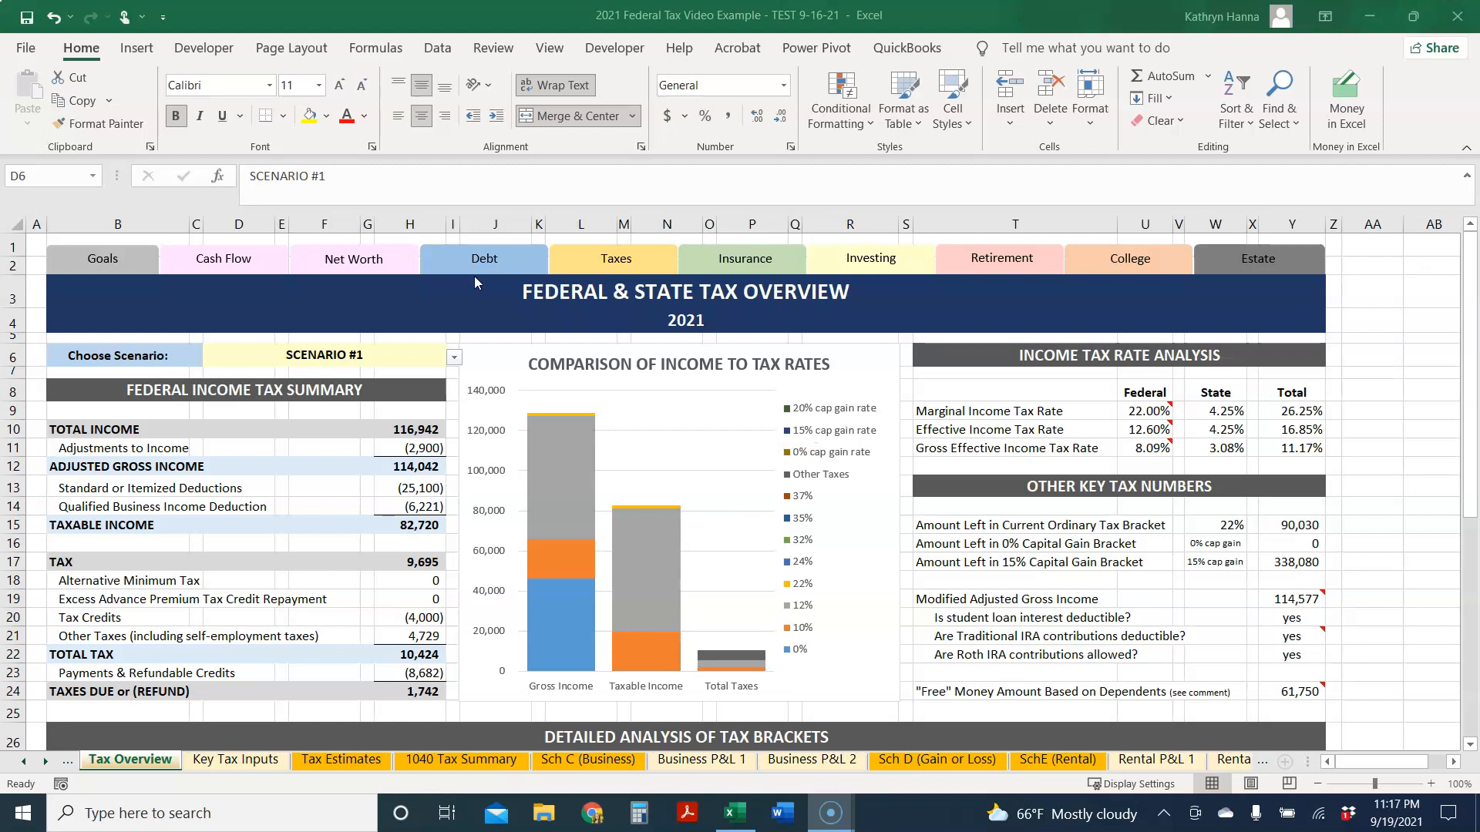
- Examine the tax rate analysis, the detailed analysis of tax brackets and the comparison charts on the Tax Overview sheet
scroll(474, 276, down, 6)
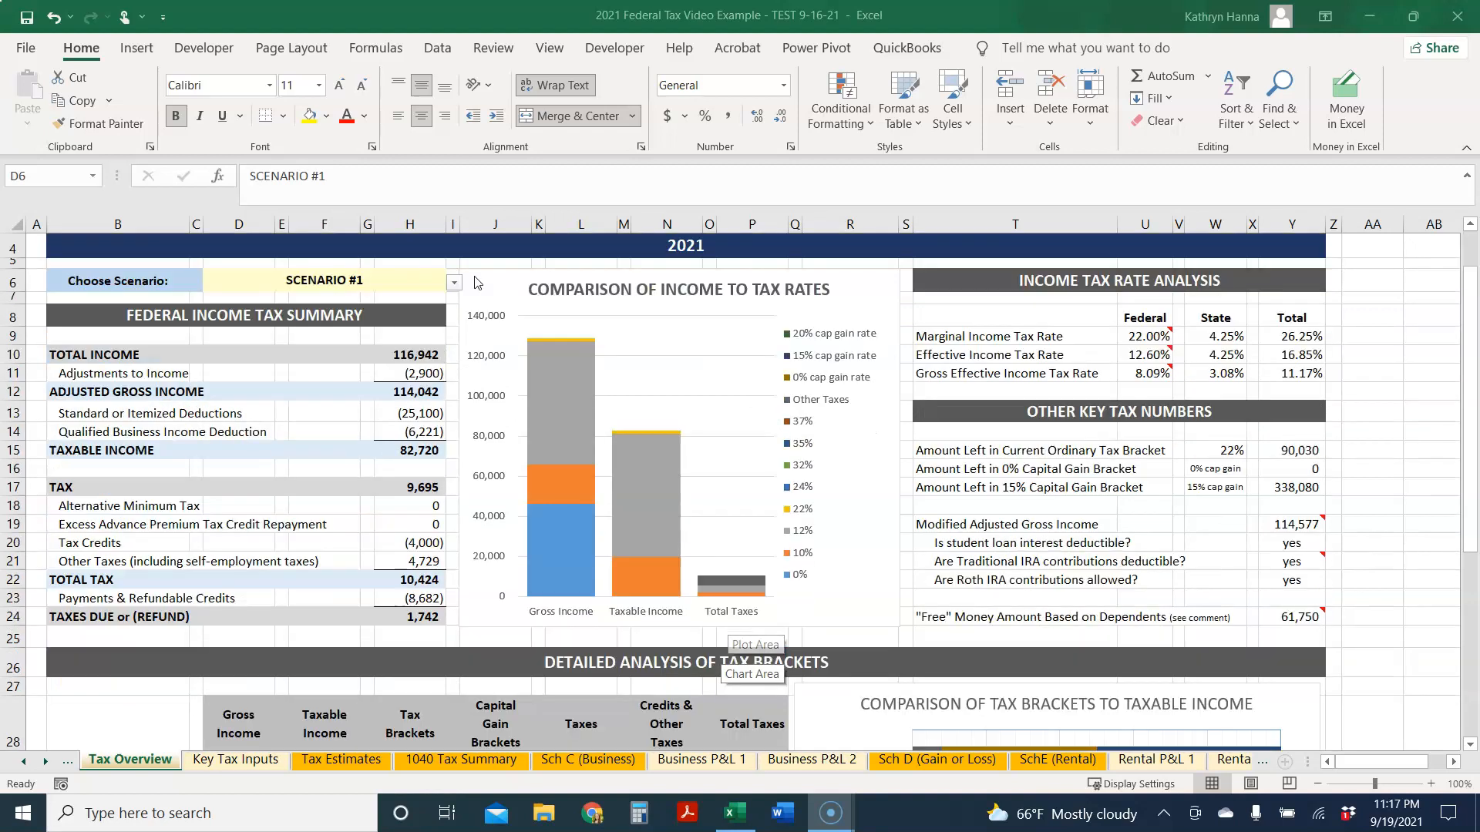
scroll(475, 279, down, 1)
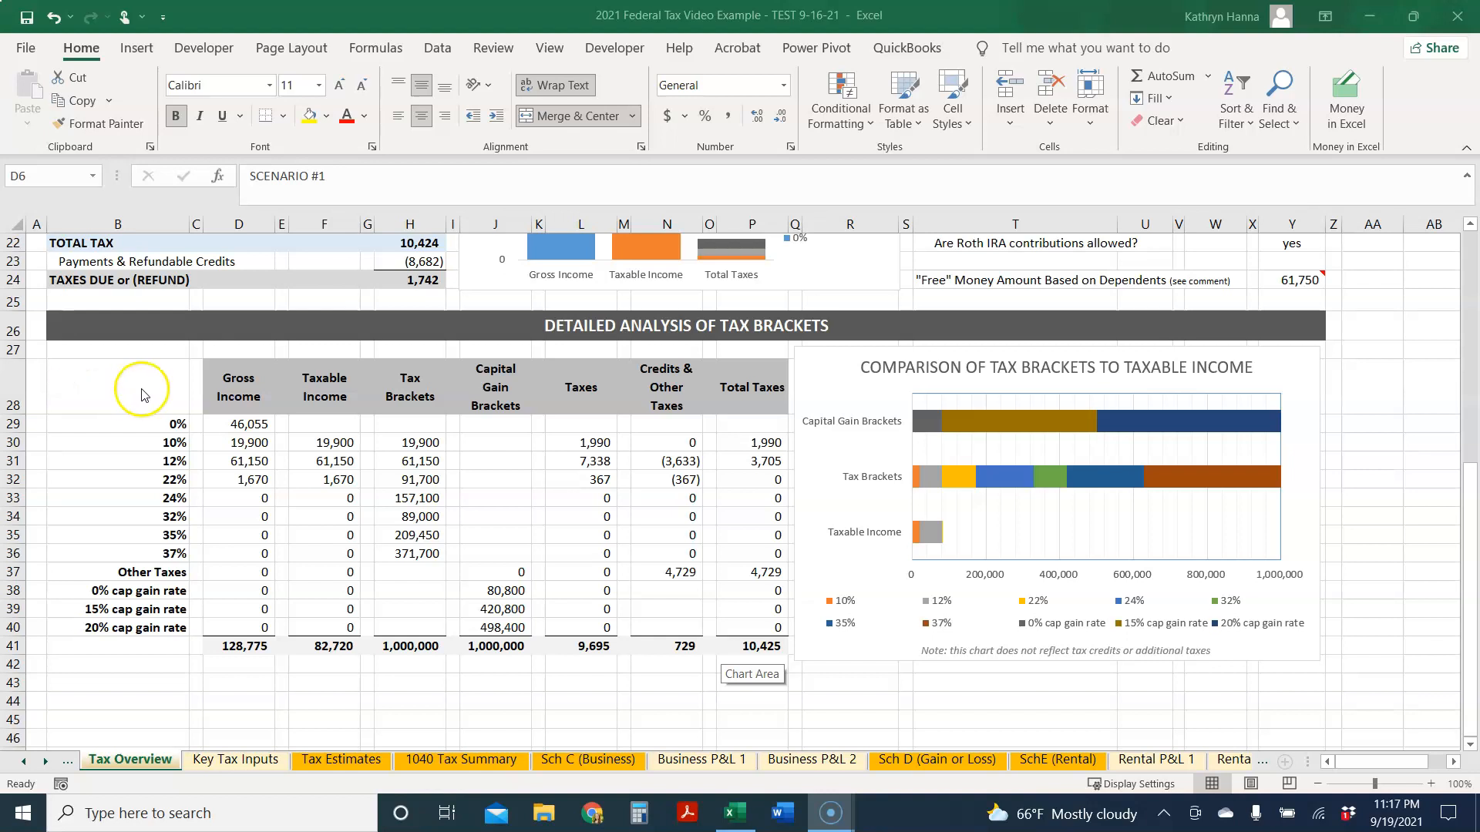
scroll(259, 763, up, 7)
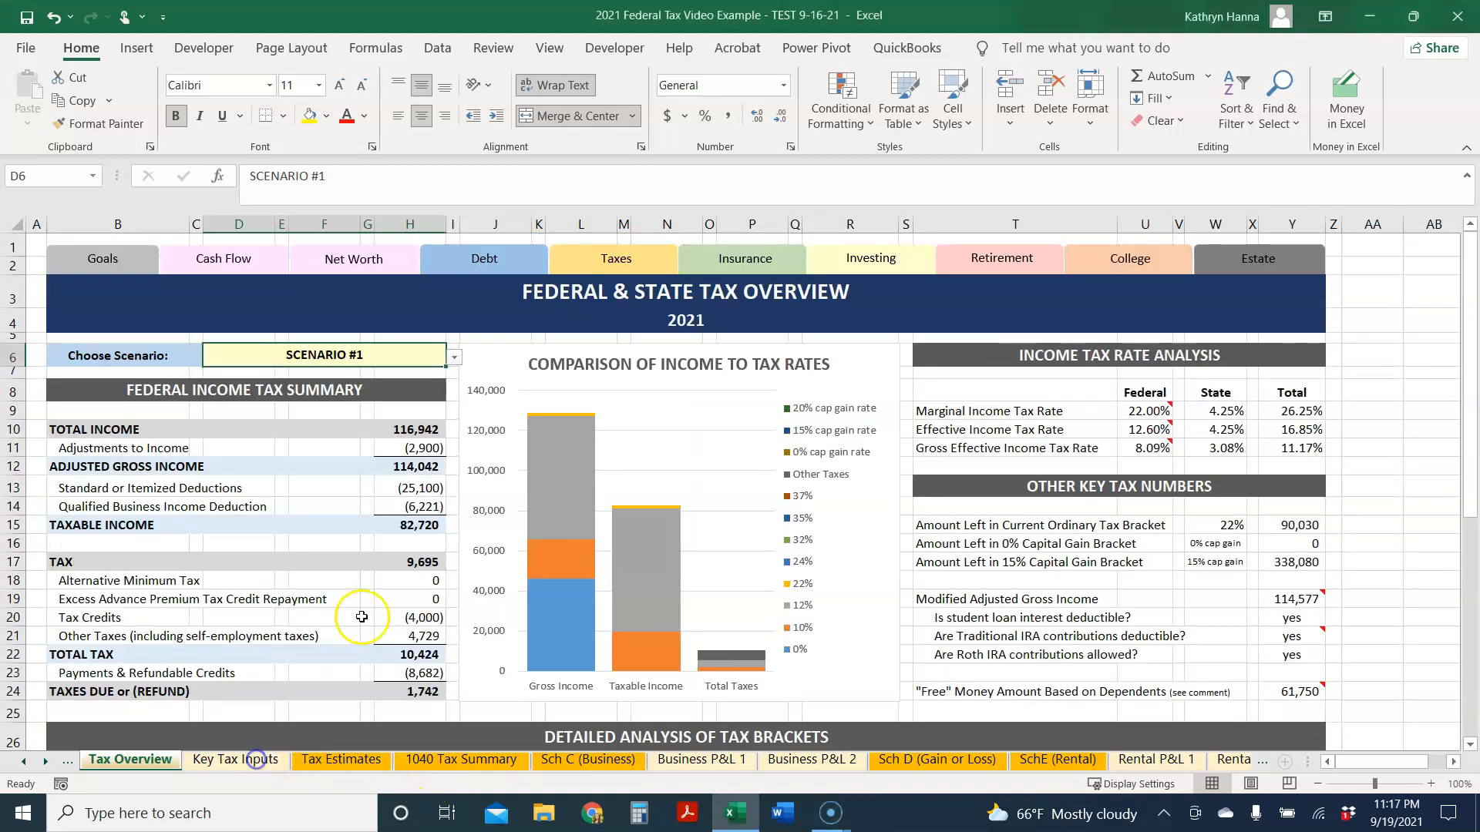
- Look through the Key Tax Inputs sheet, and view the bracket illustration in the Tax Bracket Buckets PDF in Adobe Acrobat
click(249, 762)
scroll(416, 602, down, 12)
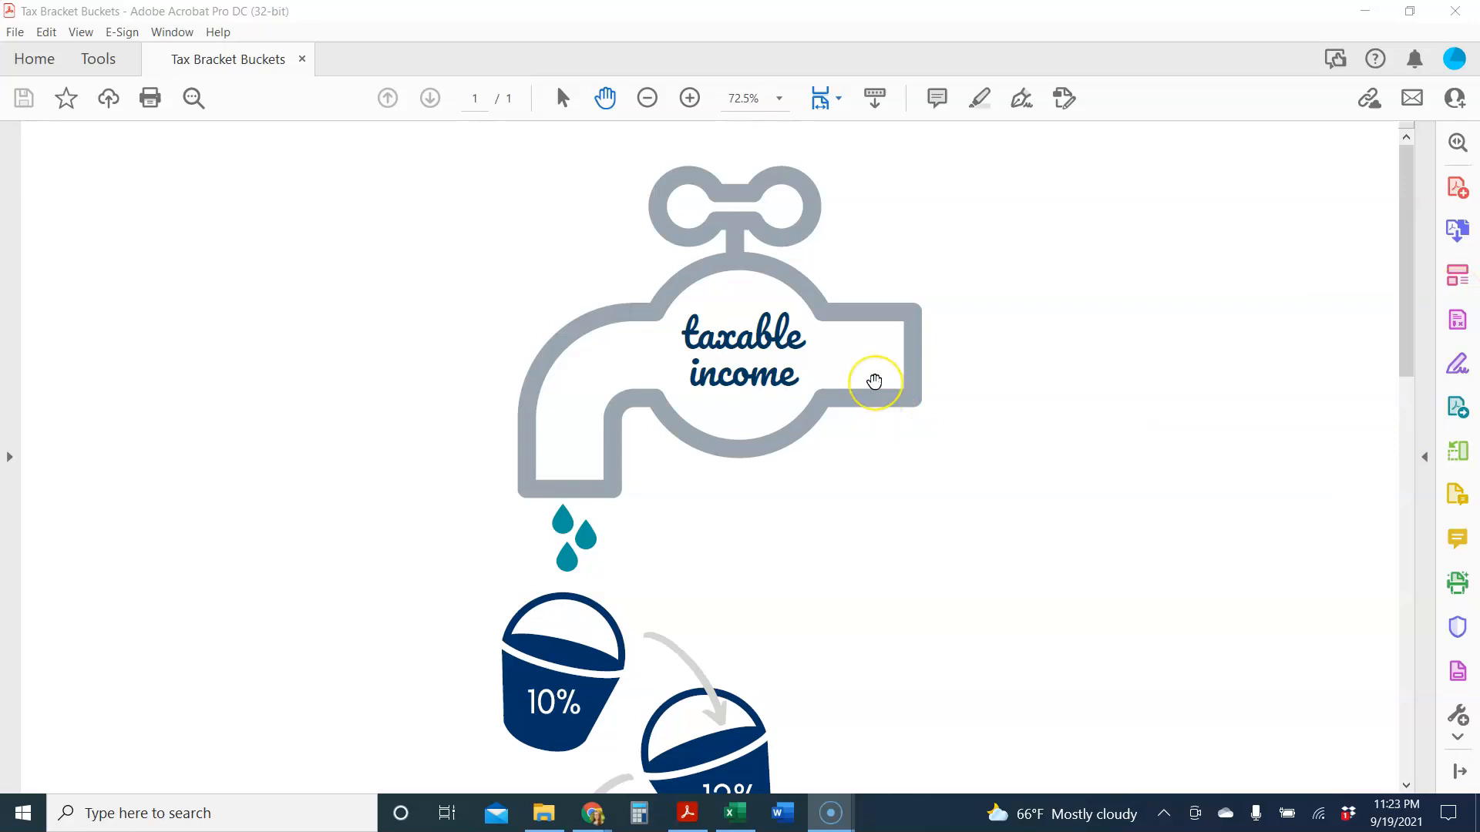
scroll(874, 380, down, 15)
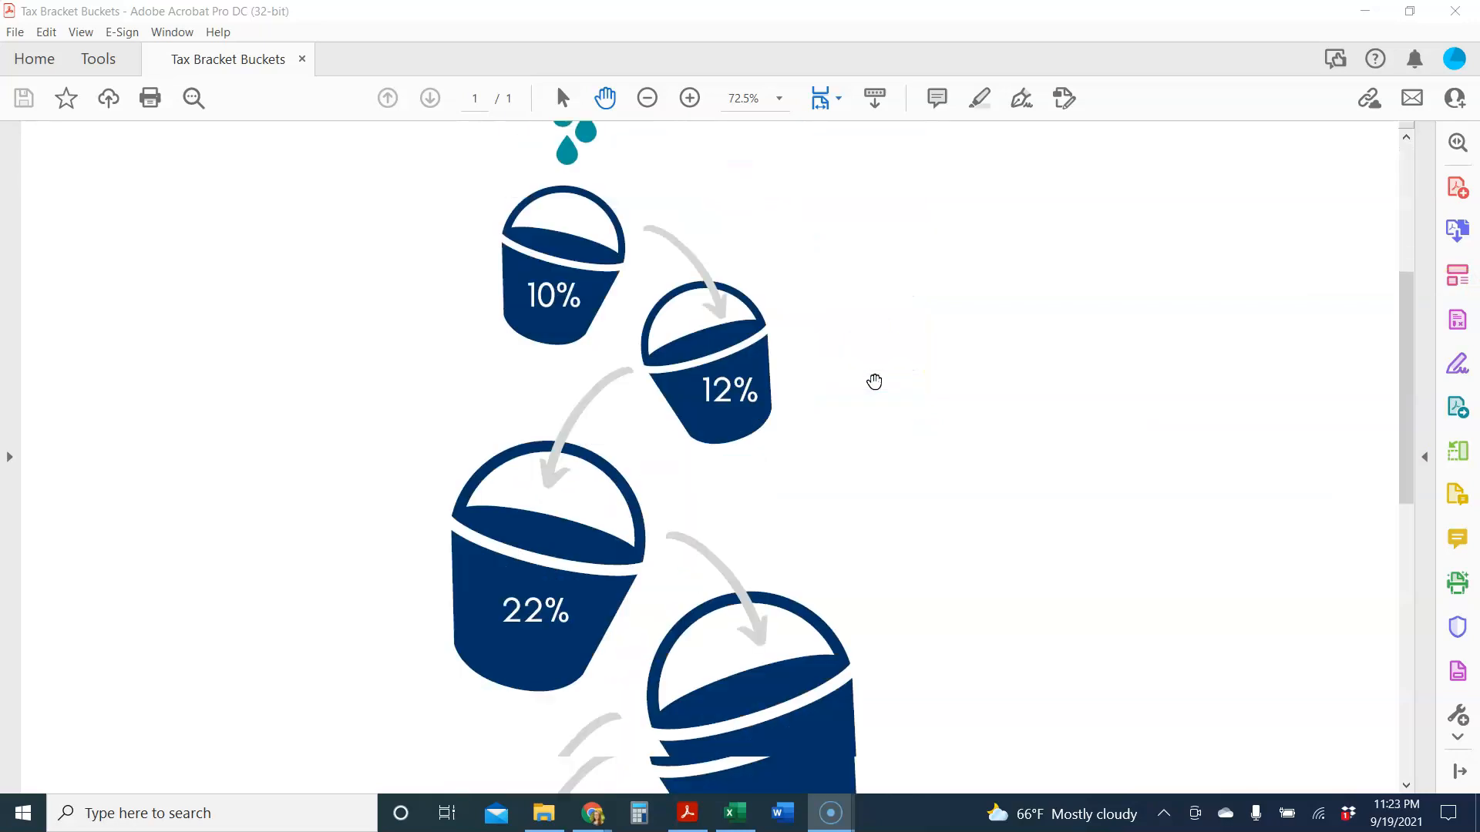
- Examine the taxable income faucet and first tax bracket buckets, and briefly check the tax rate tables in Excel before returning to Adobe Acrobat
scroll(869, 386, up, 15)
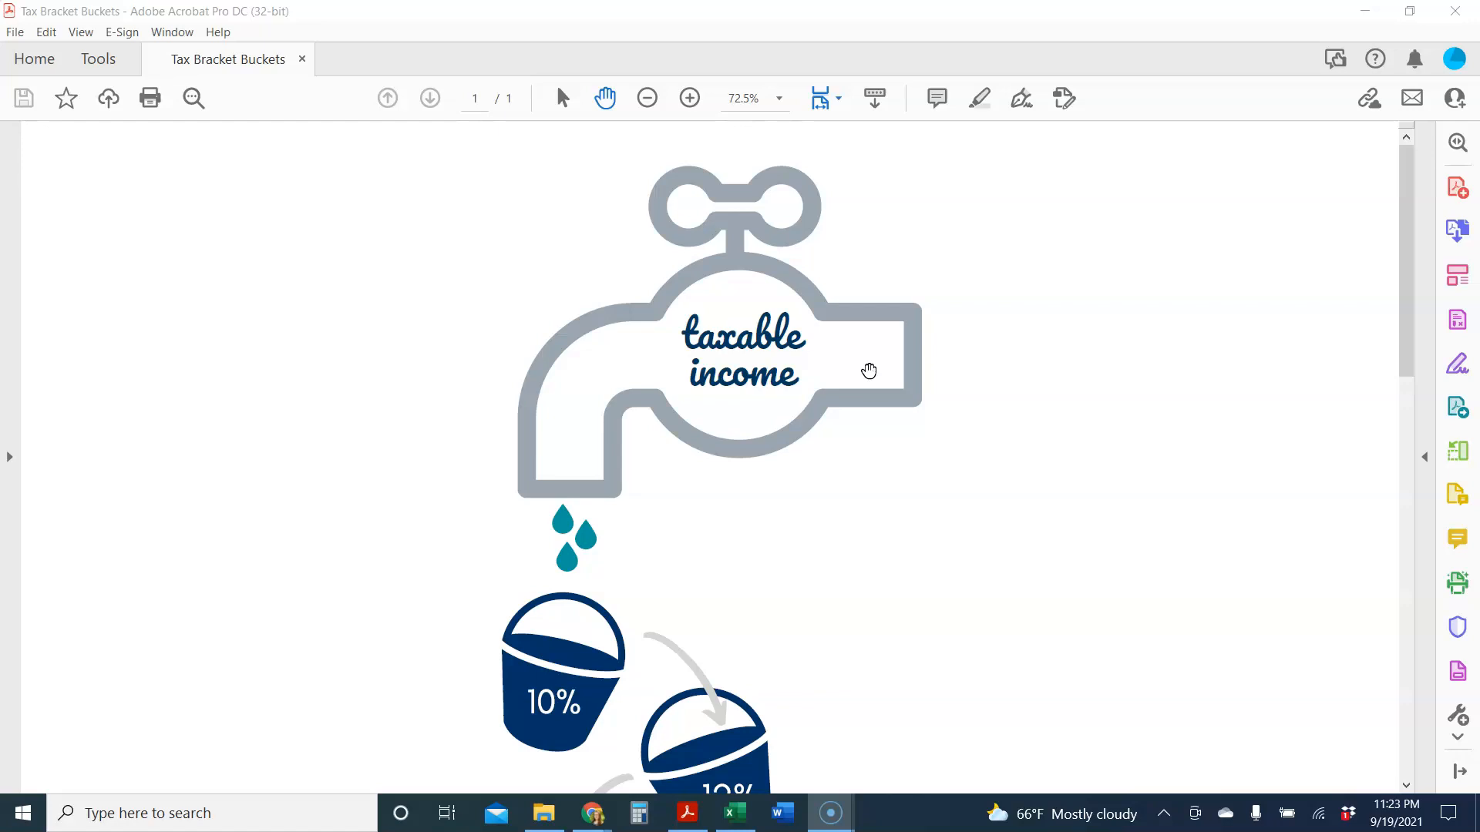
scroll(564, 655, down, 3)
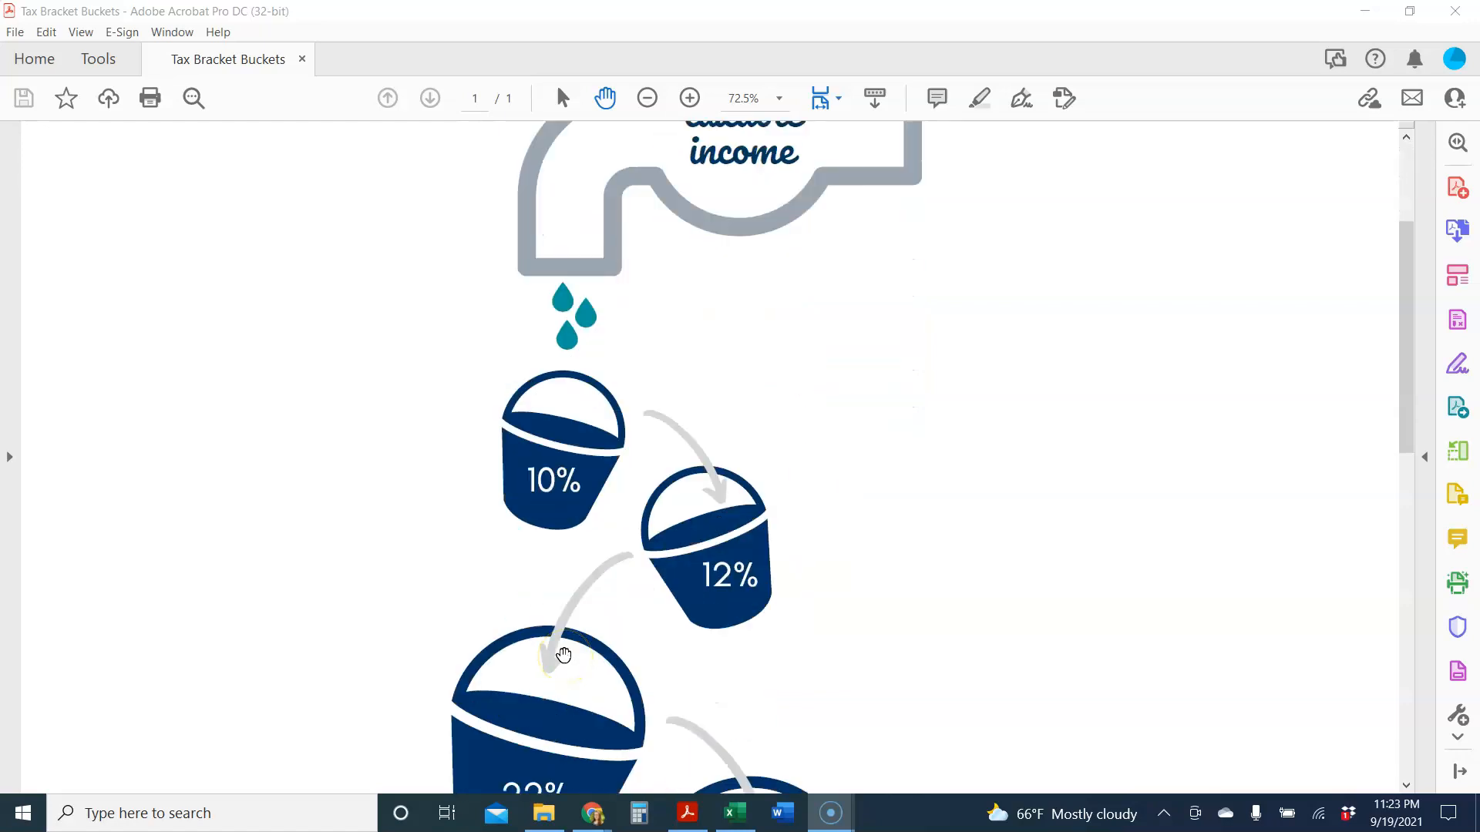
scroll(564, 656, up, 1)
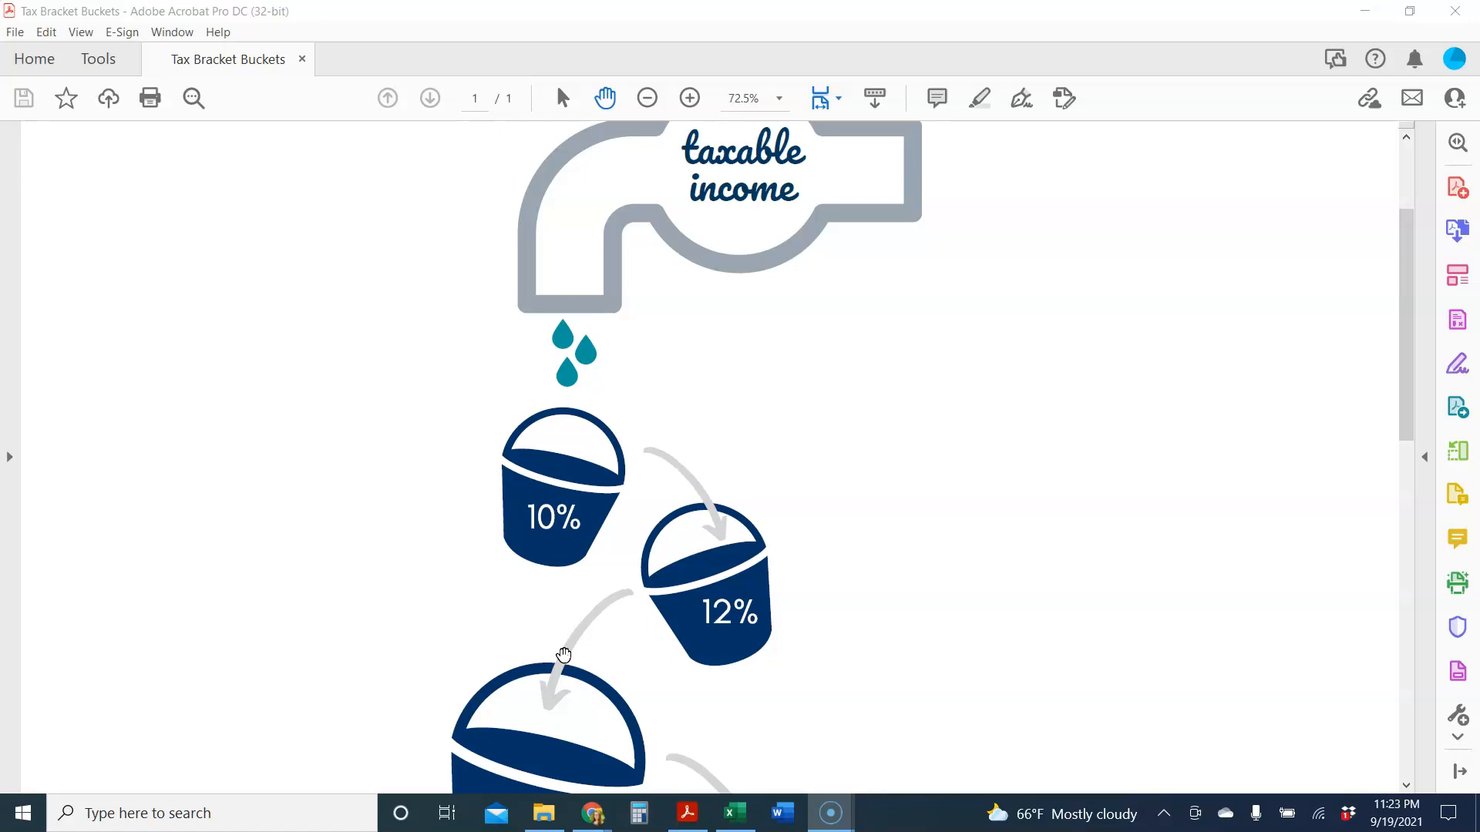
scroll(682, 693, down, 1)
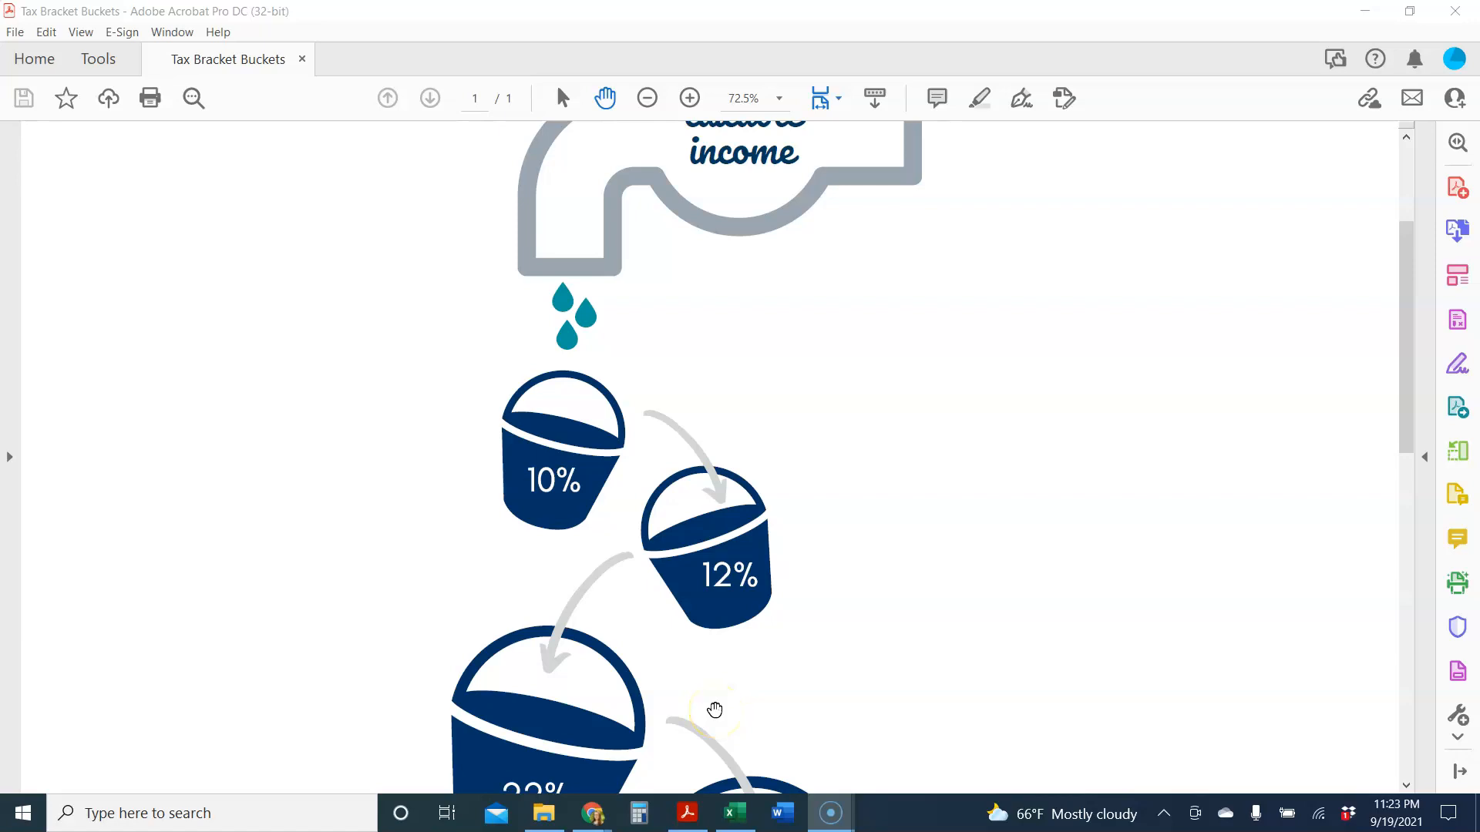
click(735, 814)
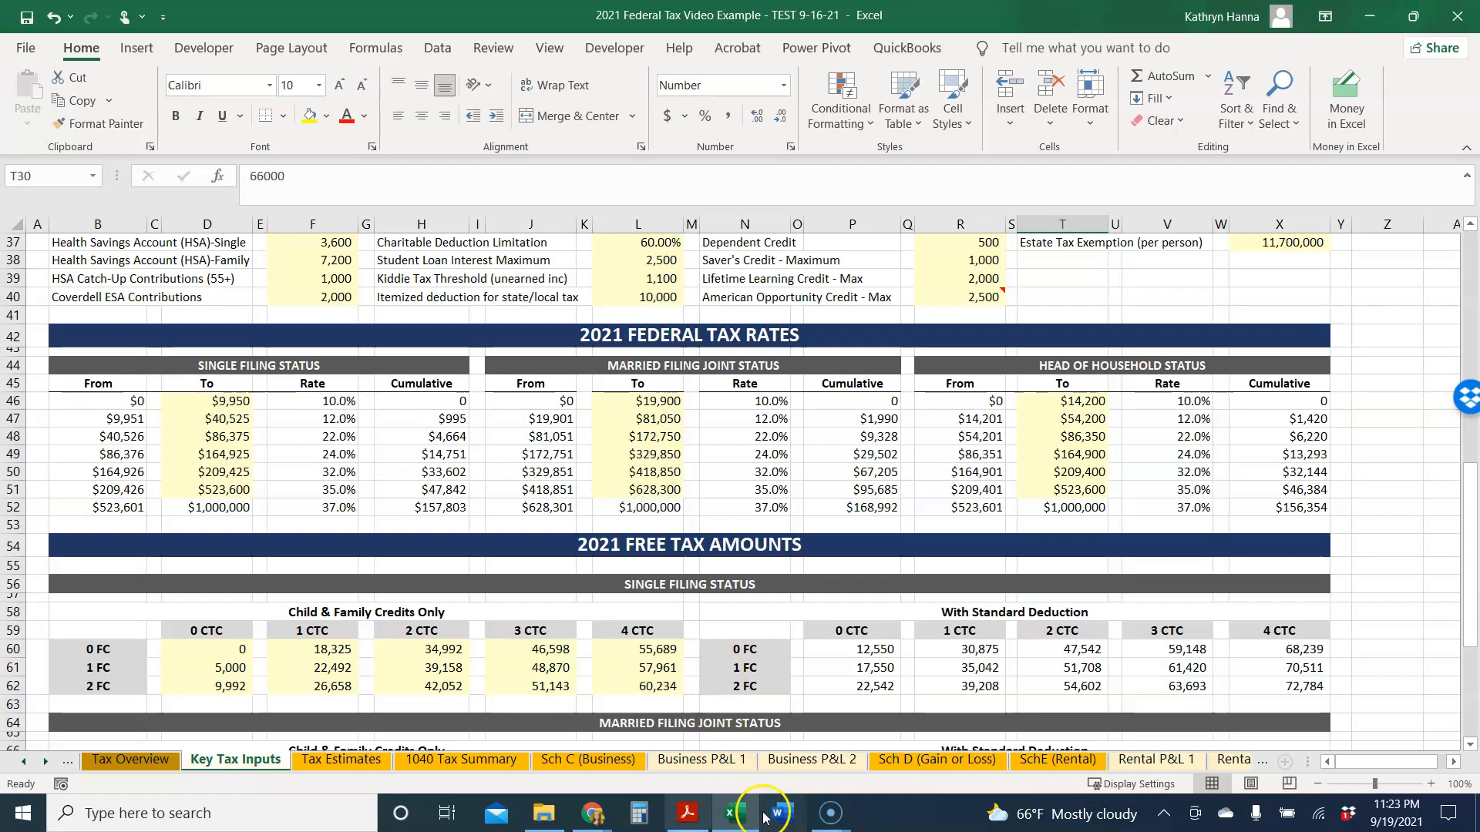
mouse_move(690, 819)
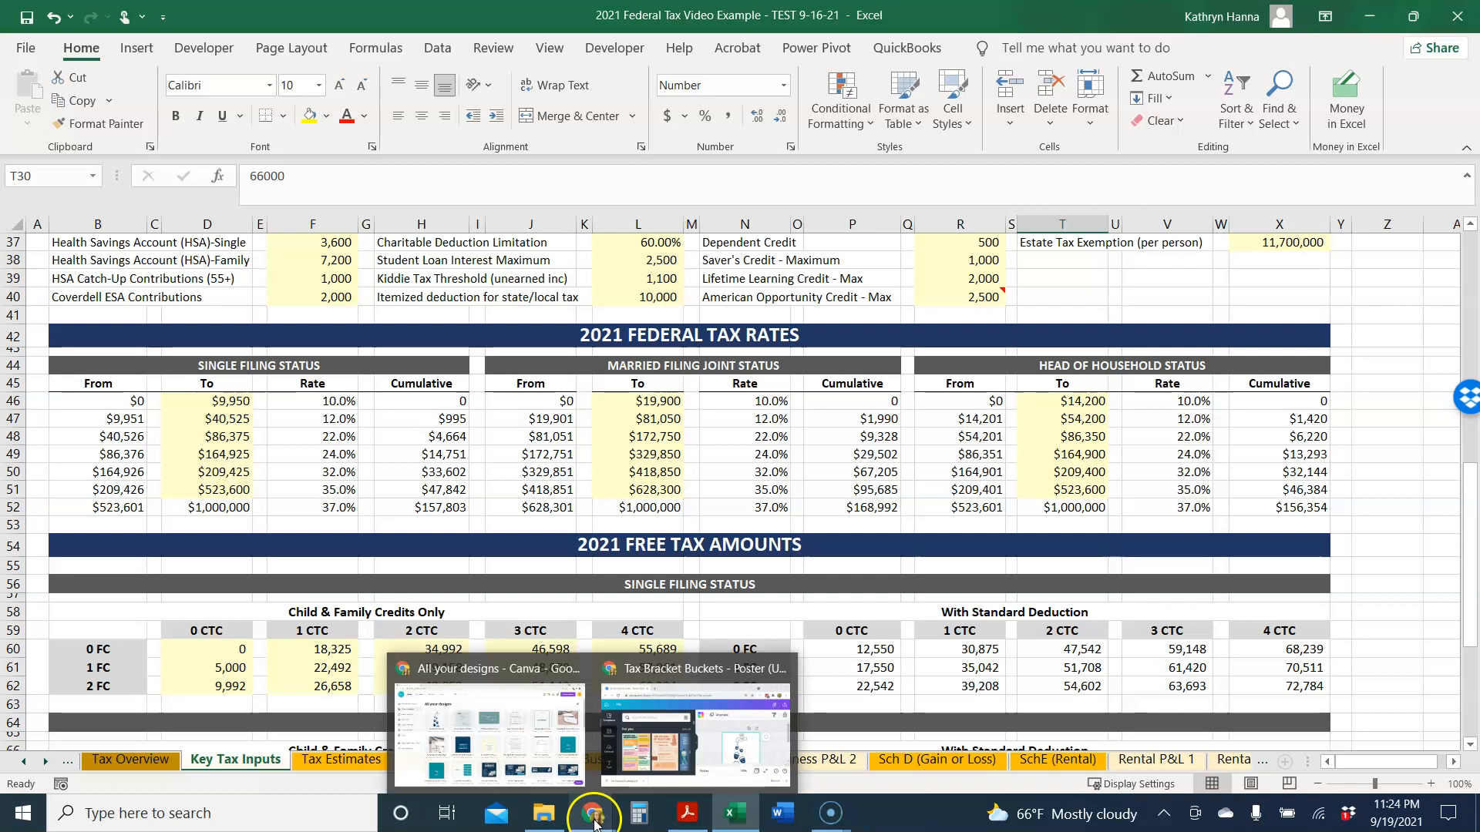
click(675, 819)
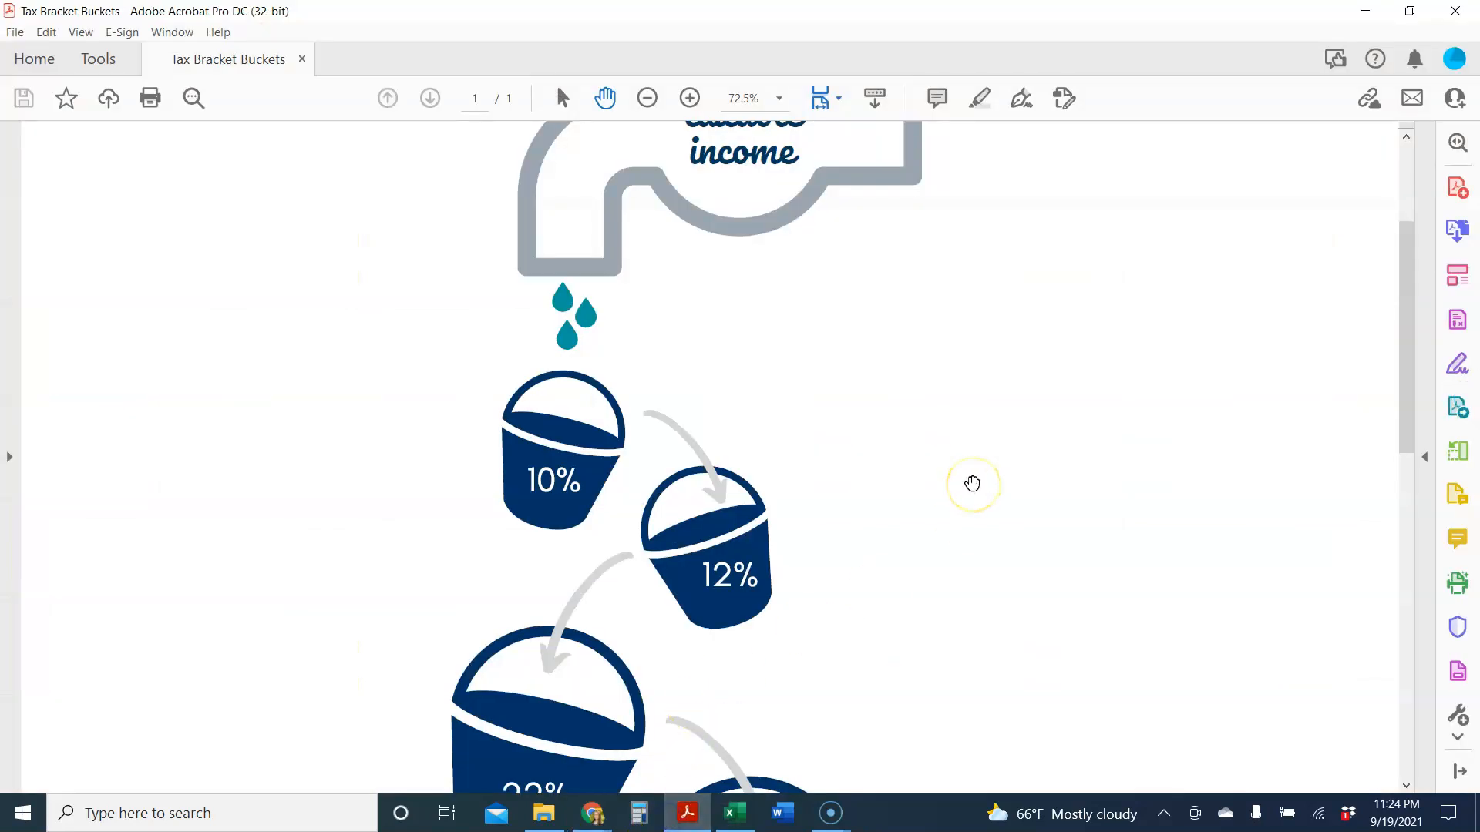
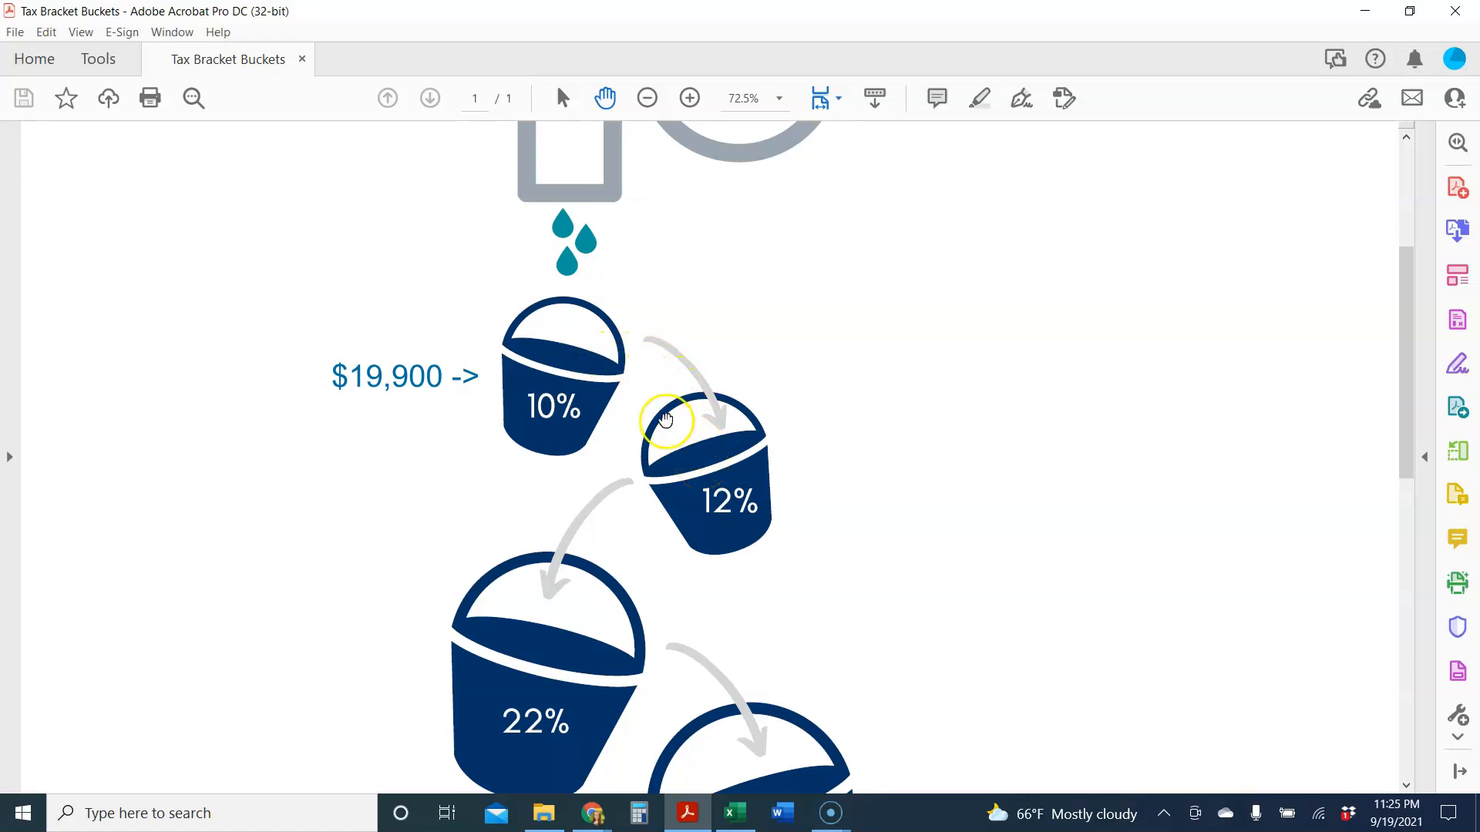
- Examine the tax bracket buckets from 10% down to 37% and back up to the taxable income faucet
click(693, 465)
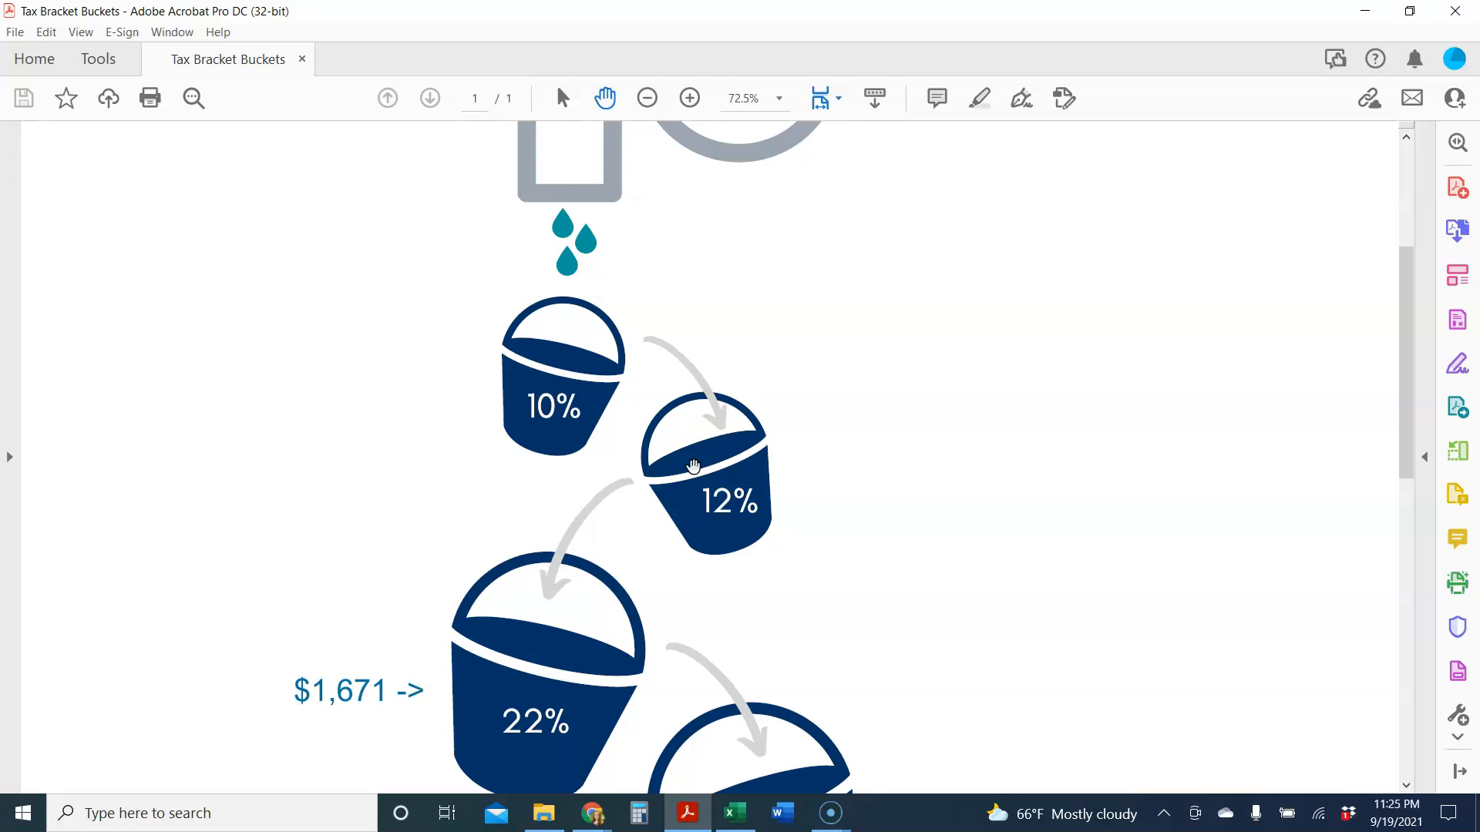
scroll(678, 463, down, 1)
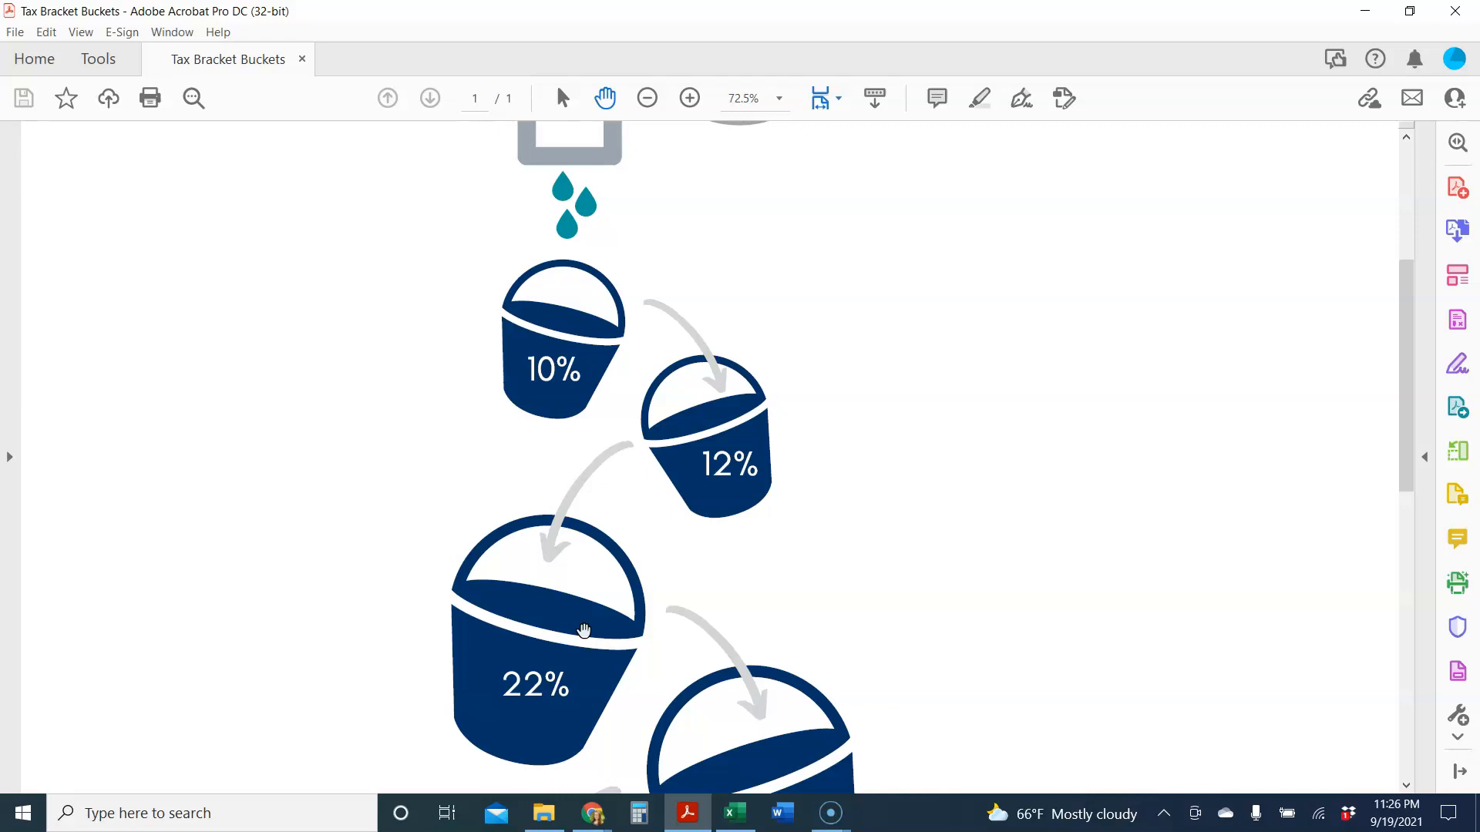
scroll(585, 628, down, 10)
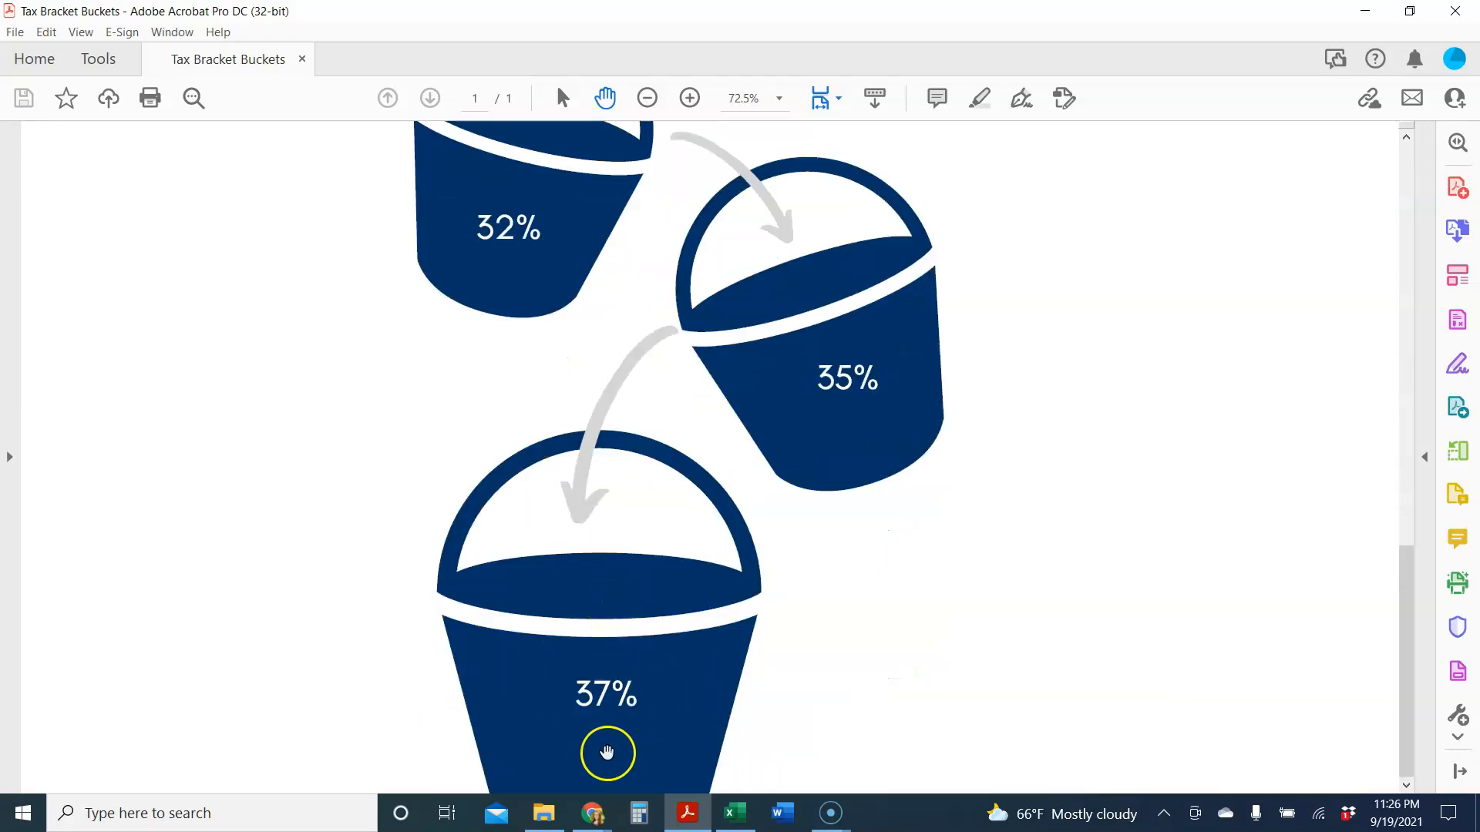
scroll(737, 747, up, 10)
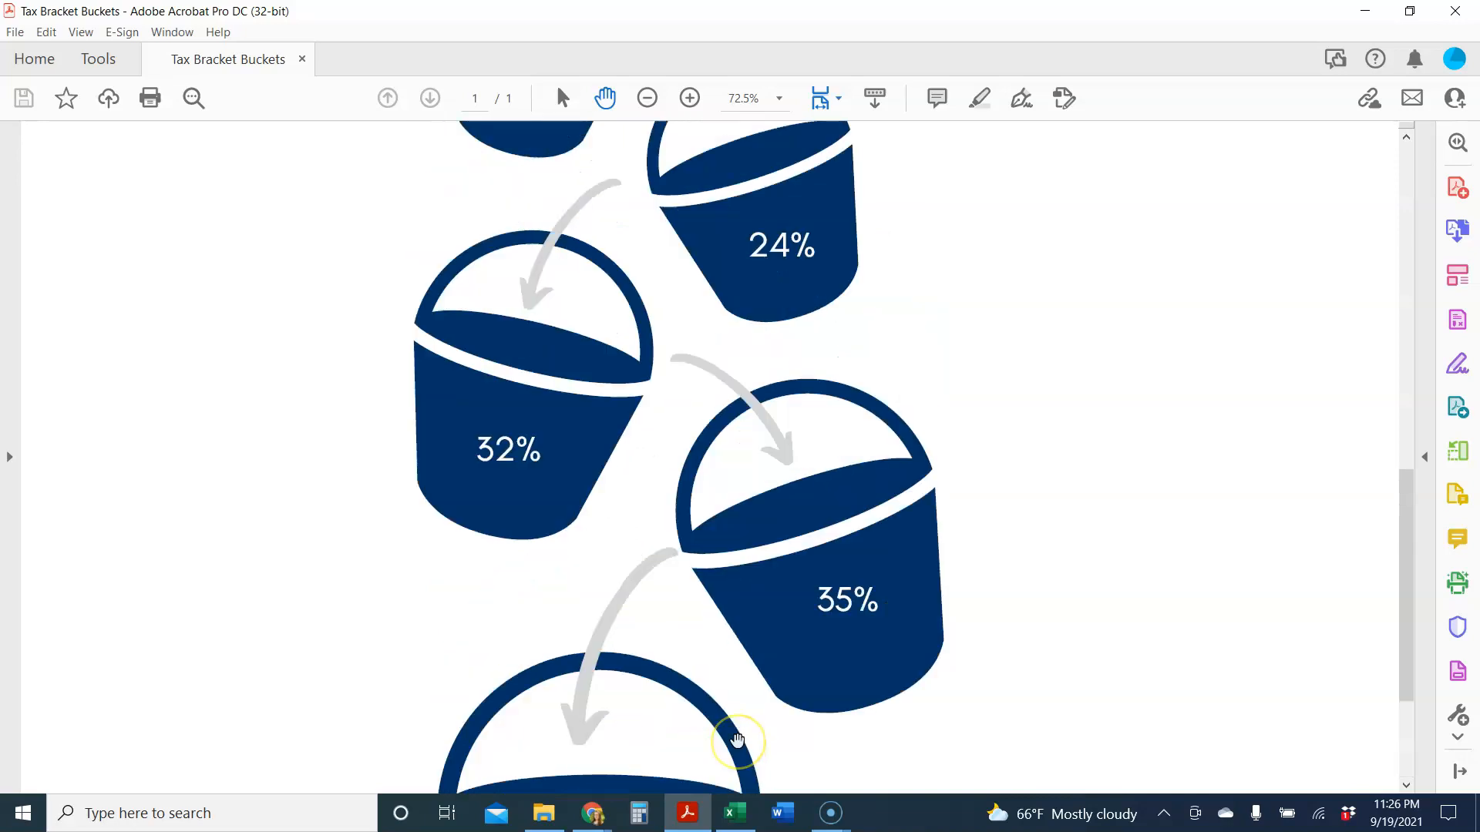
scroll(738, 740, up, 4)
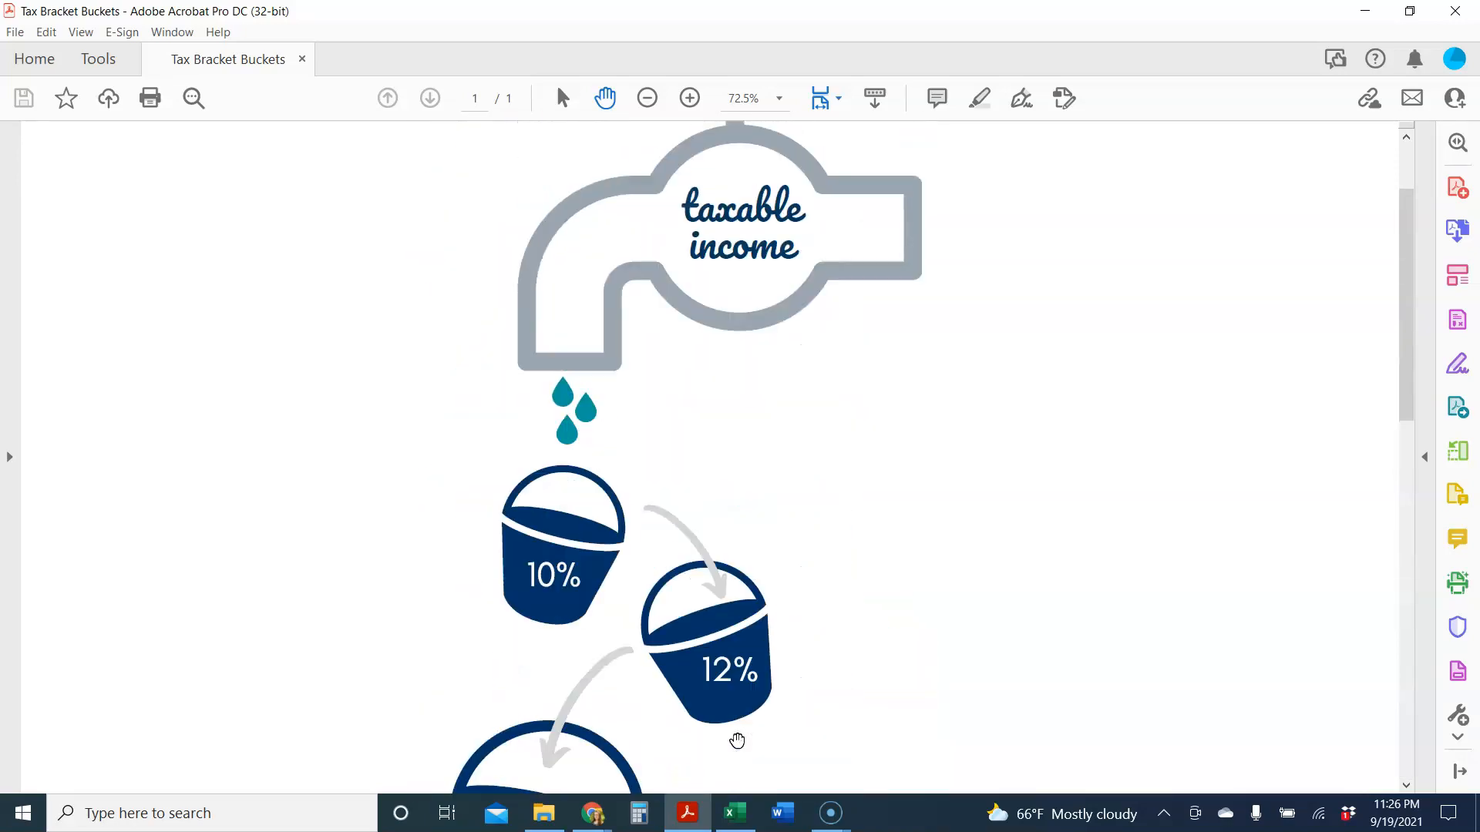
scroll(737, 741, up, 1)
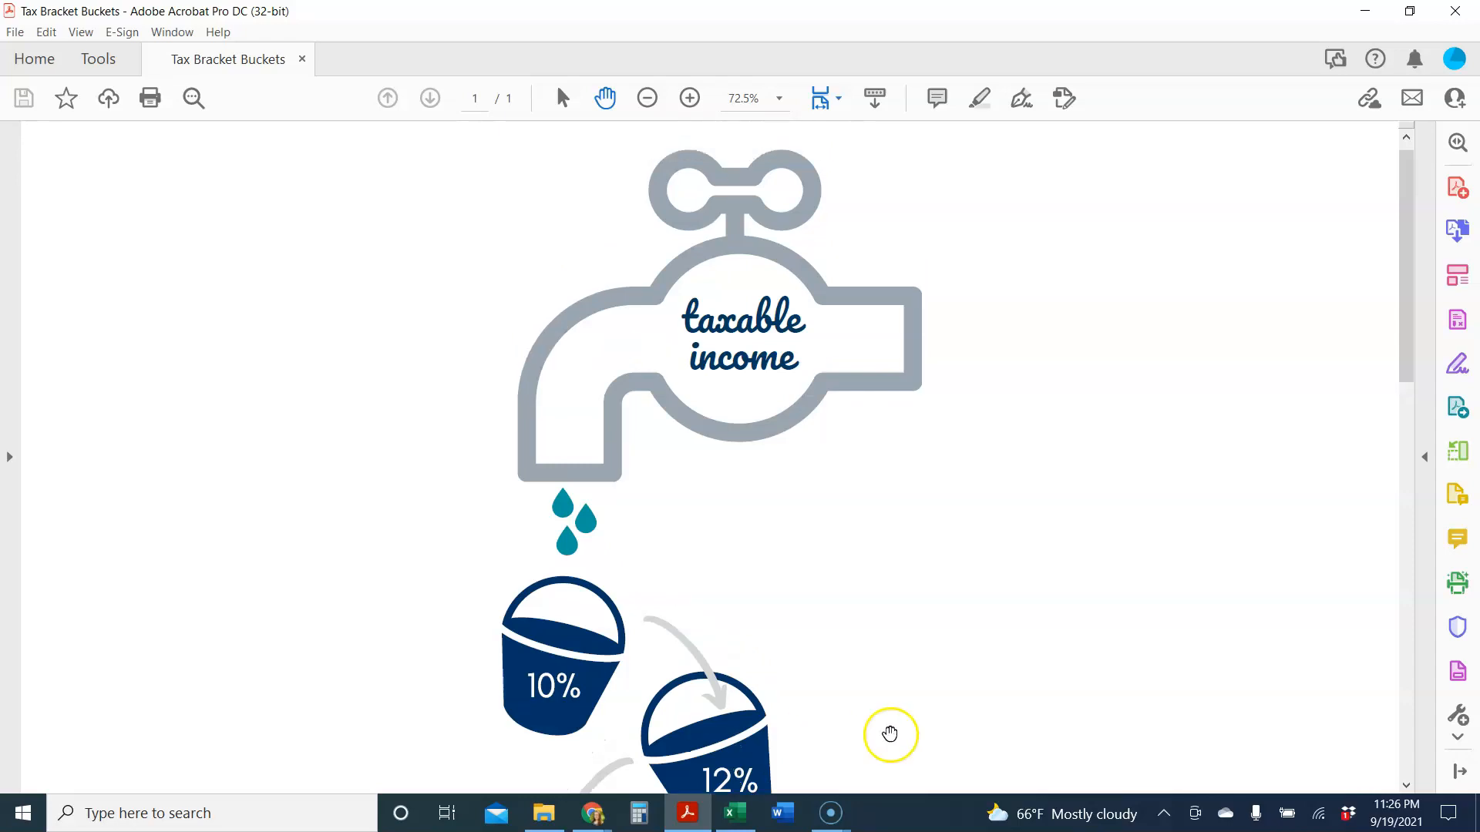
scroll(966, 683, down, 3)
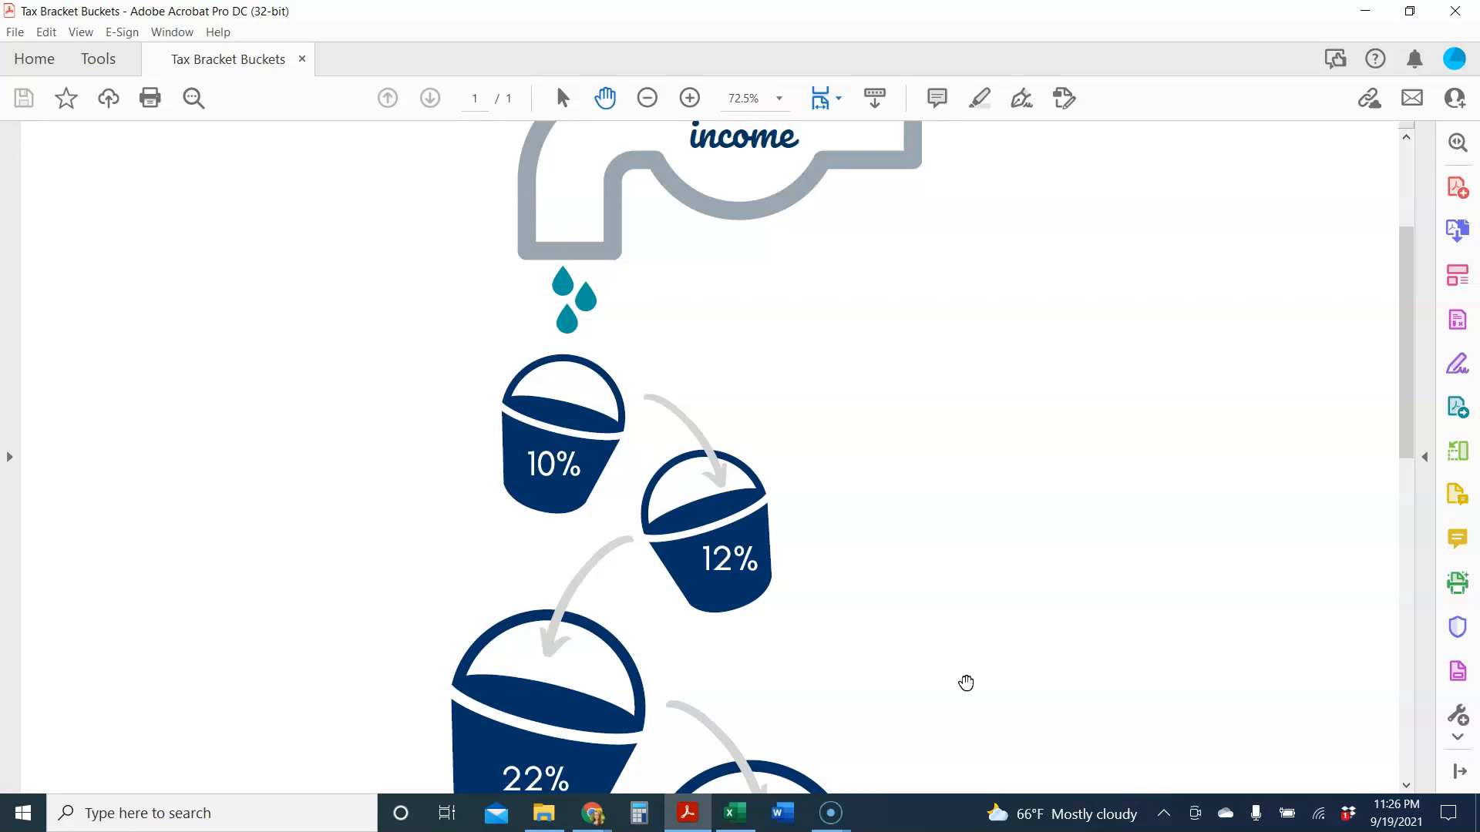
key(alt+p)
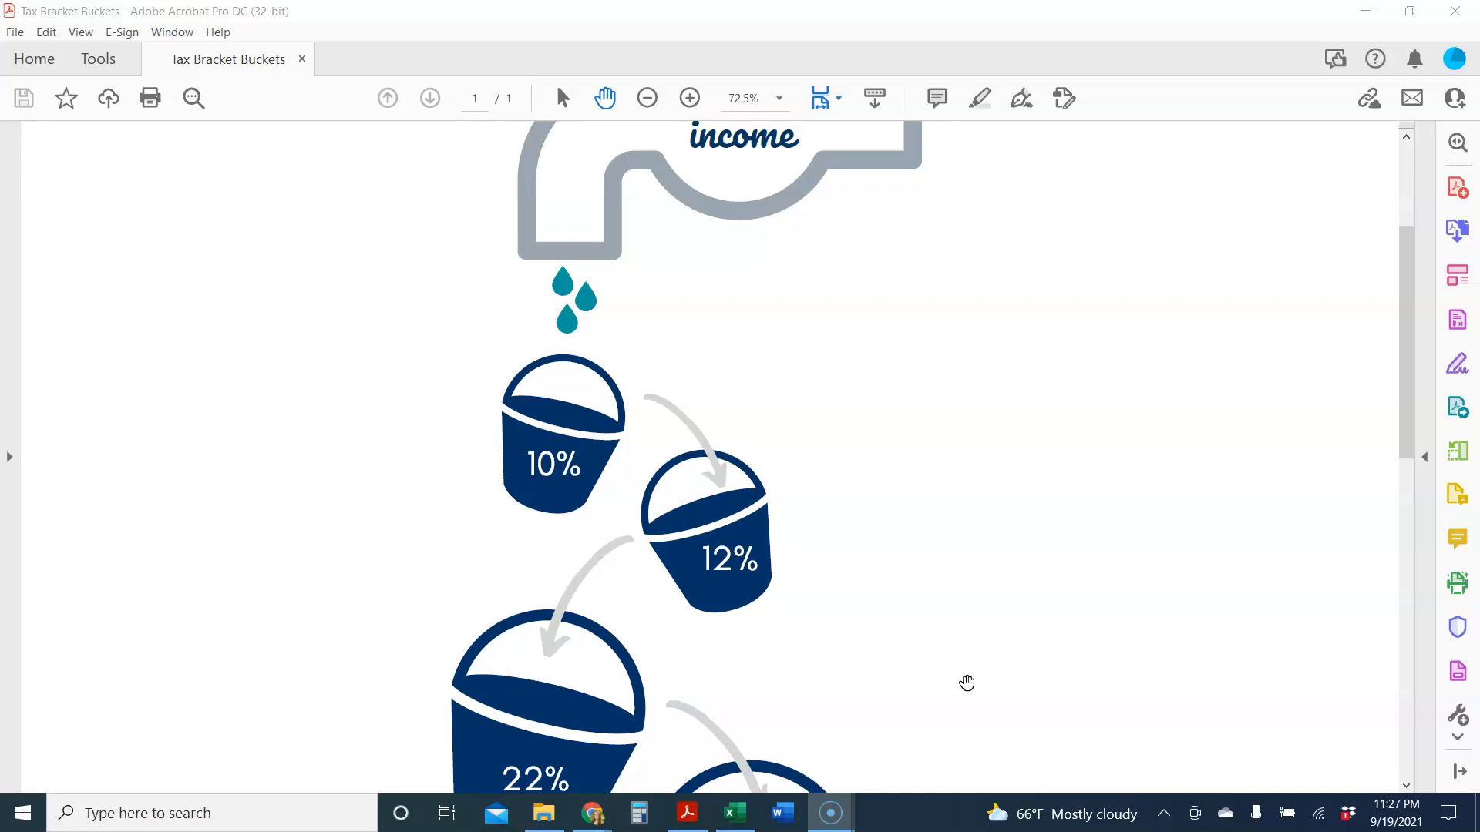
- Switch to Excel and, on the Tax Overview sheet, inspect the formulas in U9 and Y15 and the detailed analysis of tax brackets
click(736, 812)
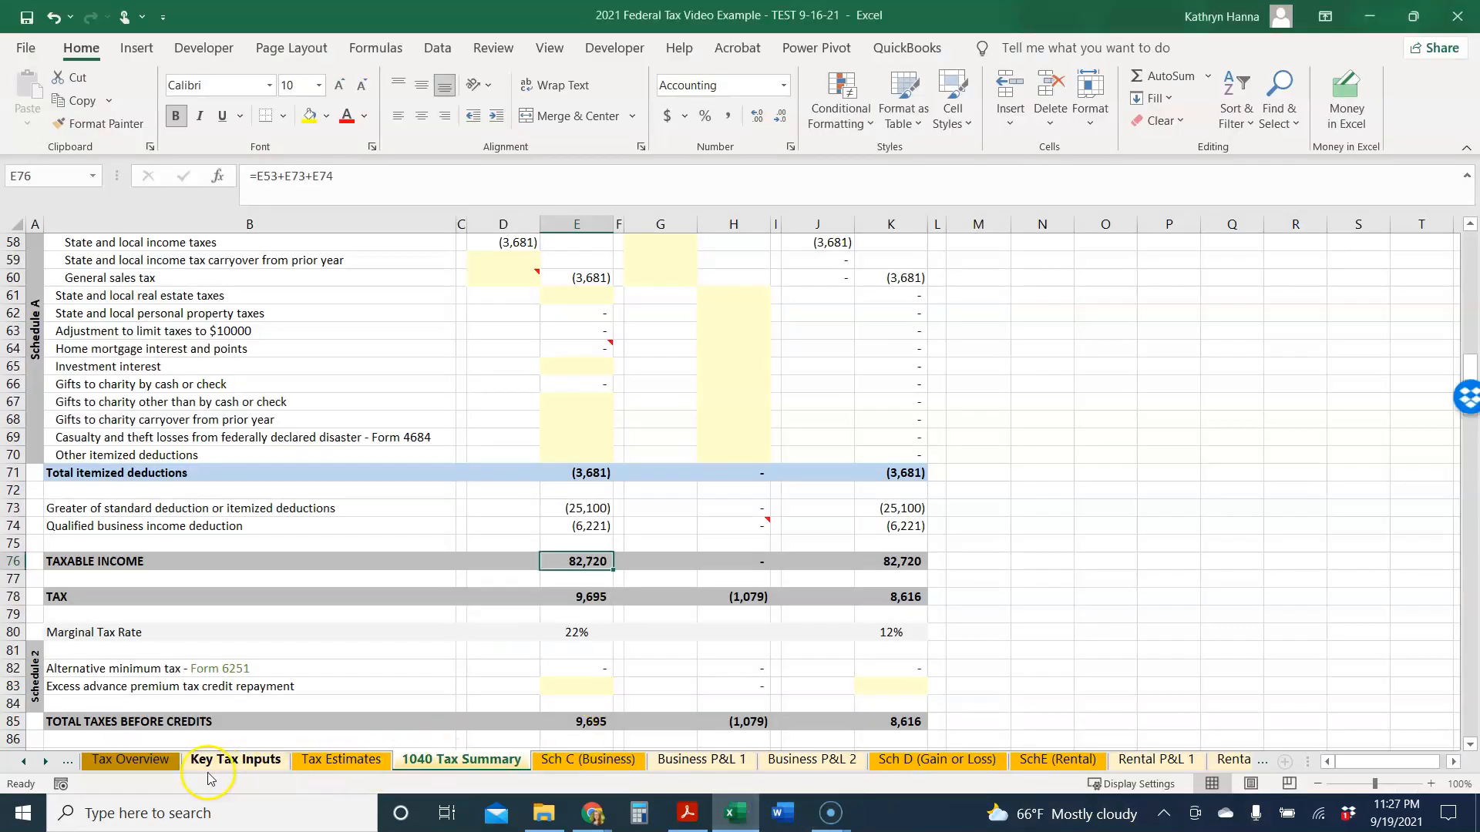
click(136, 759)
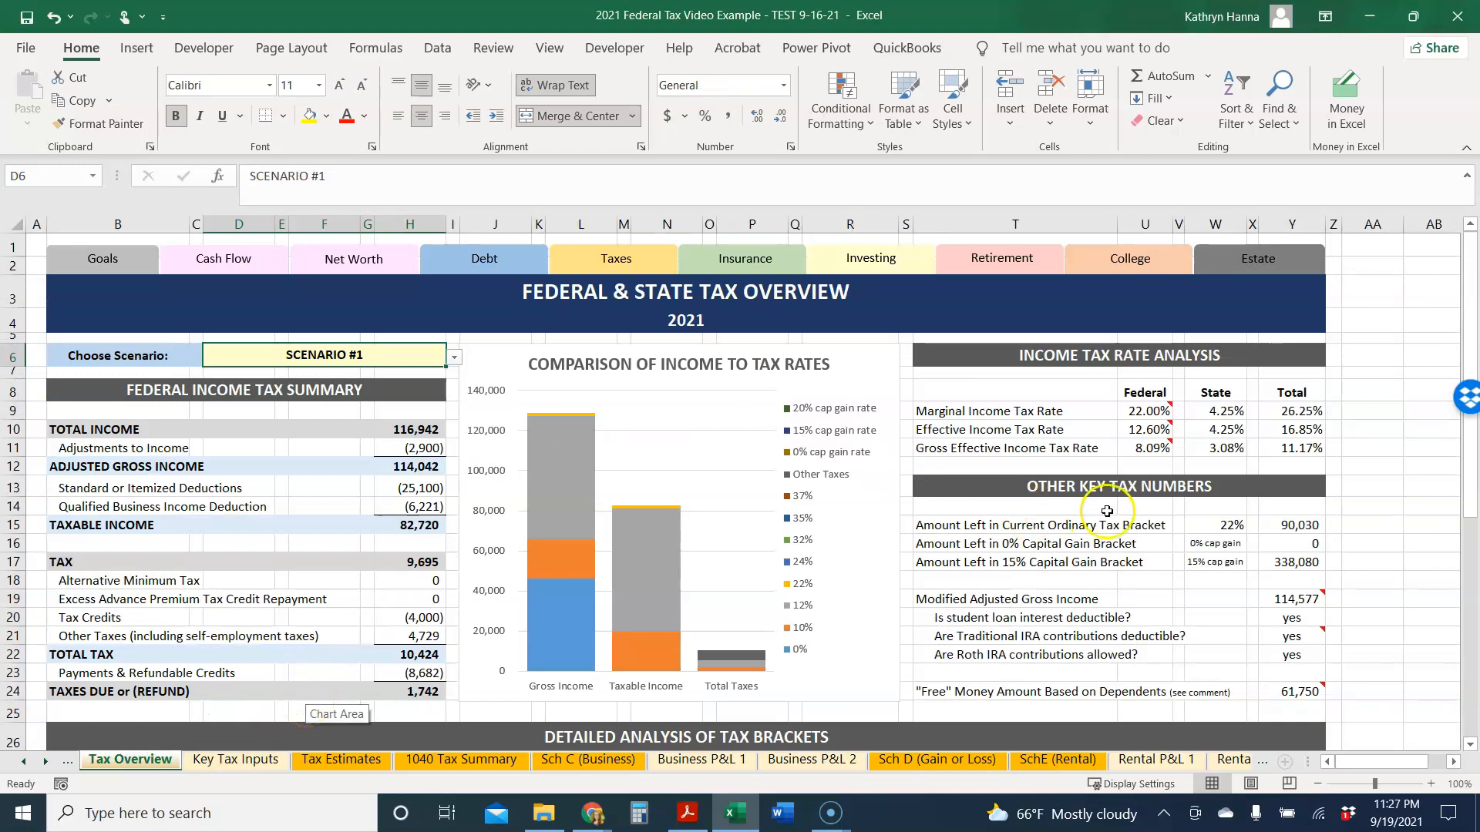
scroll(1170, 534, down, 2)
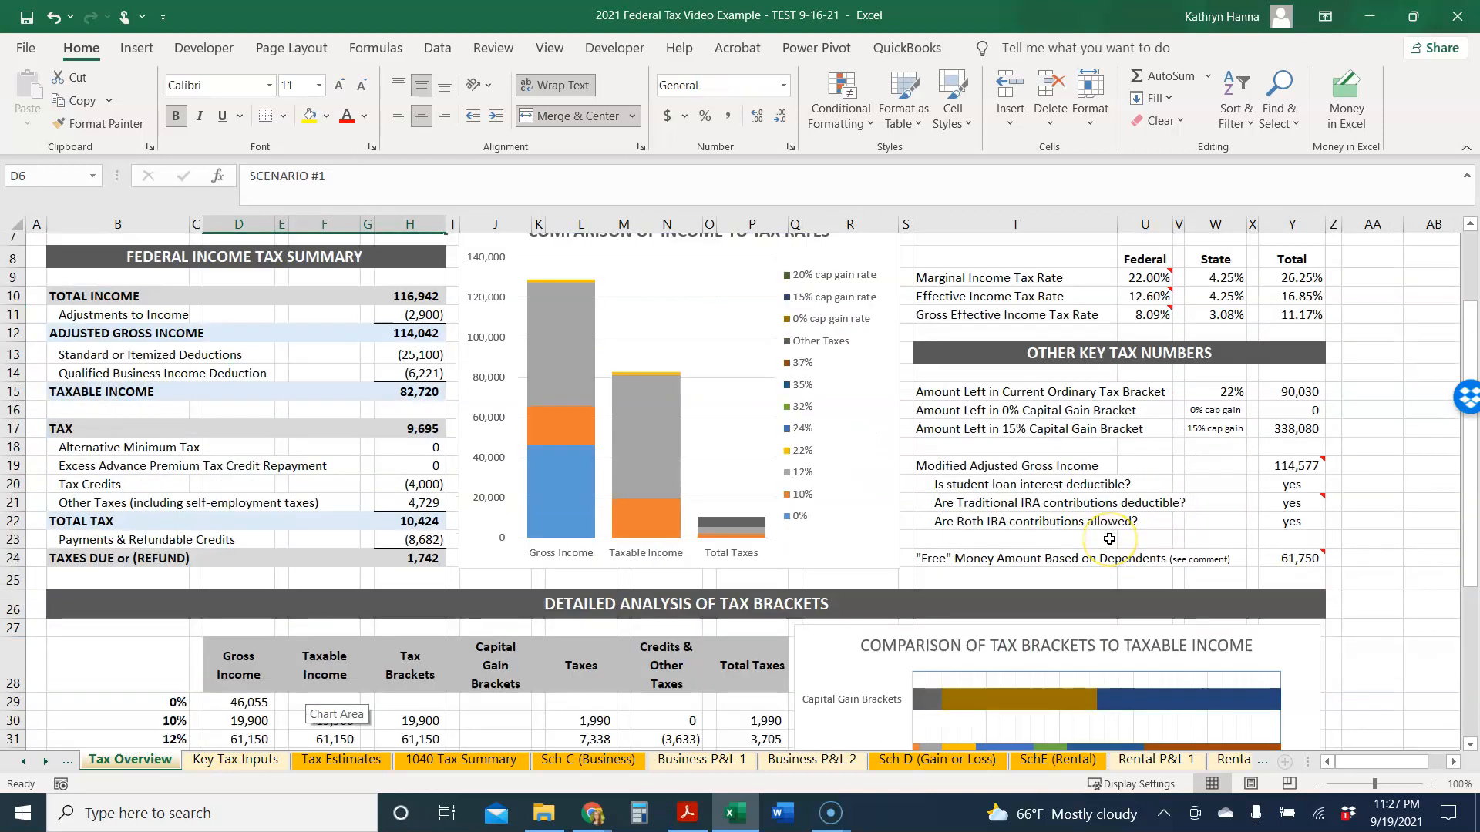
scroll(1126, 617, up, 2)
click(1152, 414)
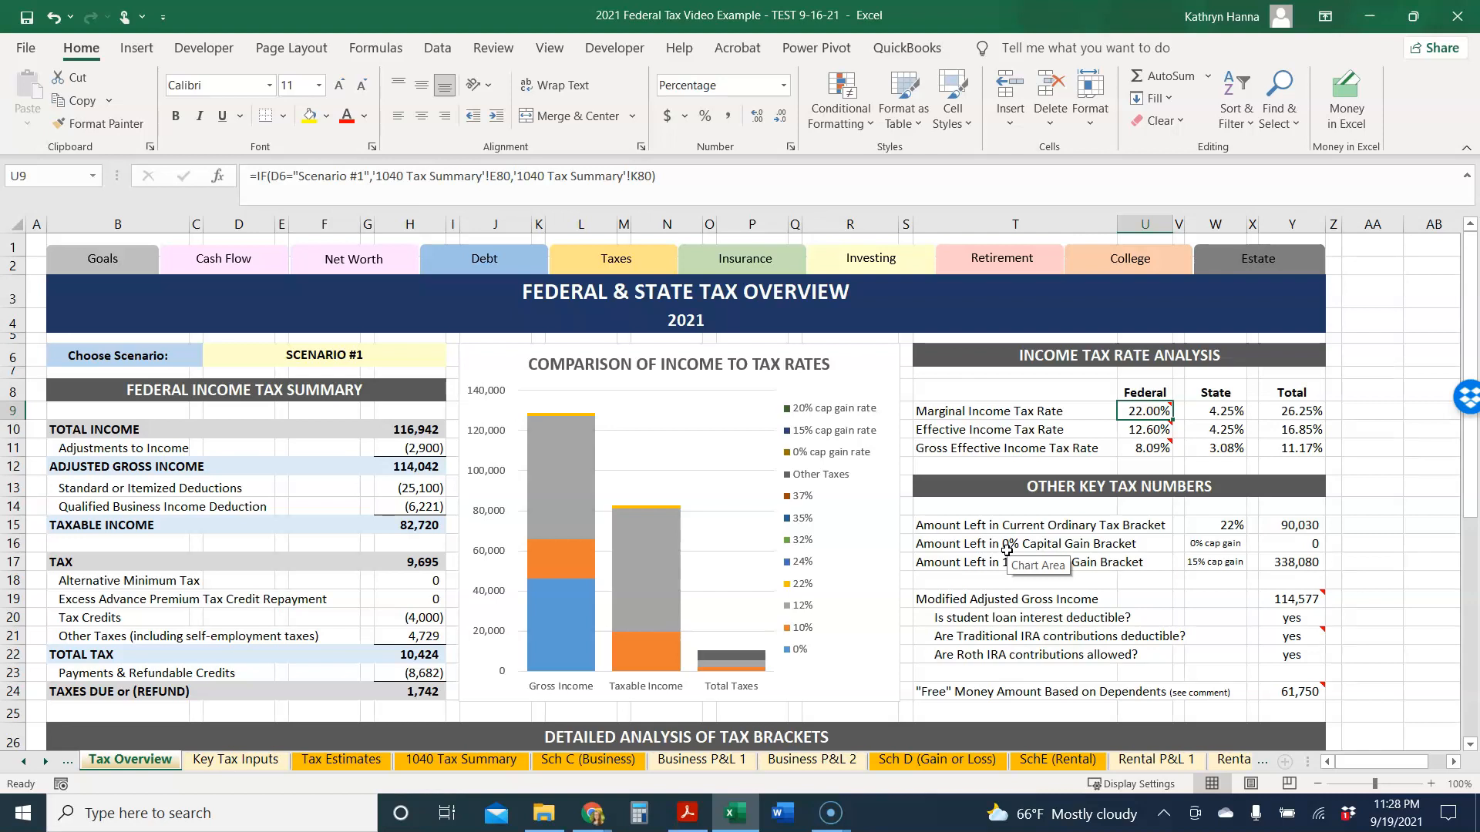
click(1303, 524)
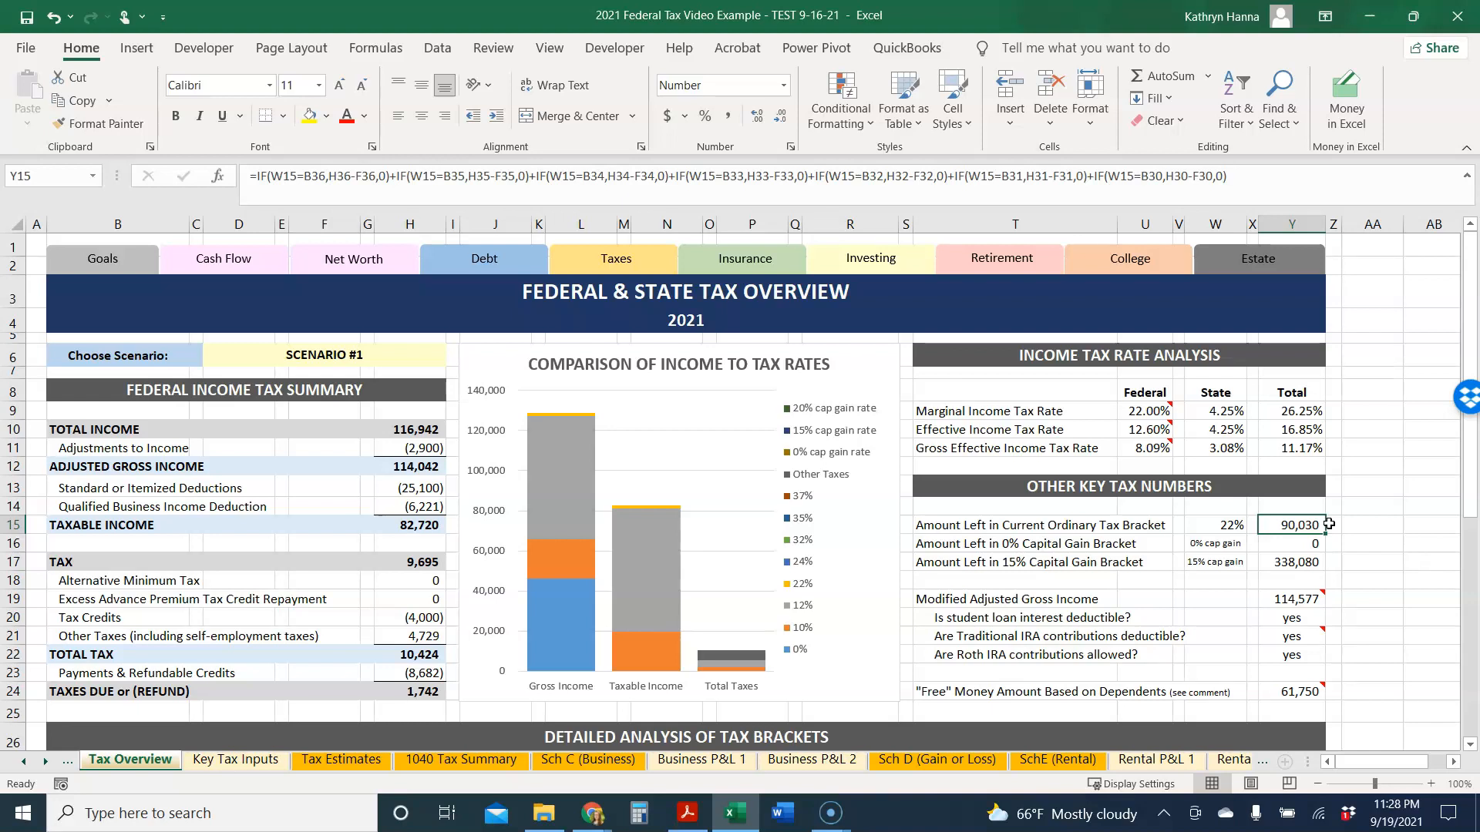
scroll(1328, 524, down, 8)
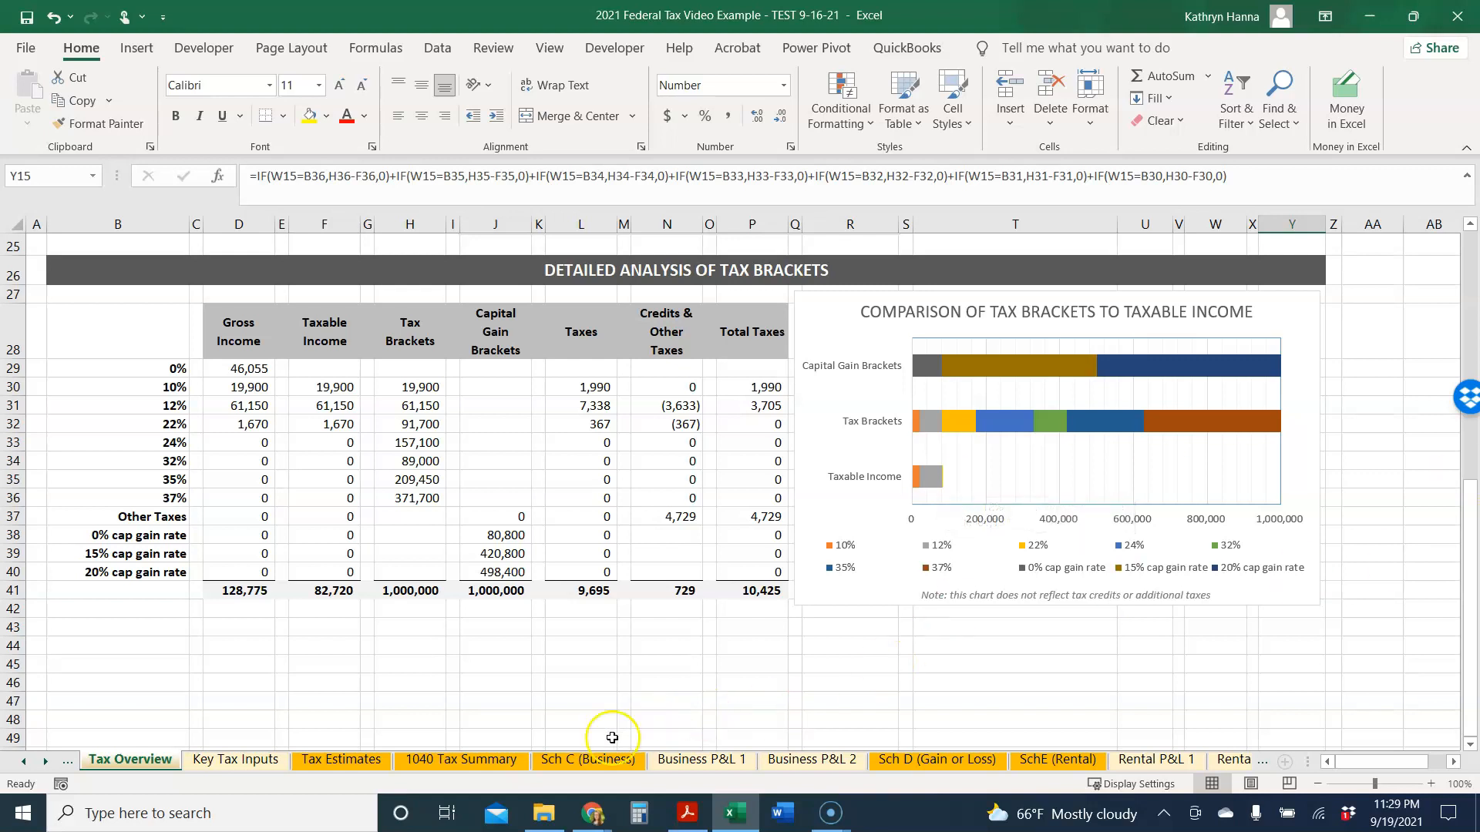
- Inspect the other income adjustment in H33 on the 1040 Tax Summary sheet and the long-term stock sales adjustment in P31 on Sch D
click(498, 763)
scroll(644, 431, up, 19)
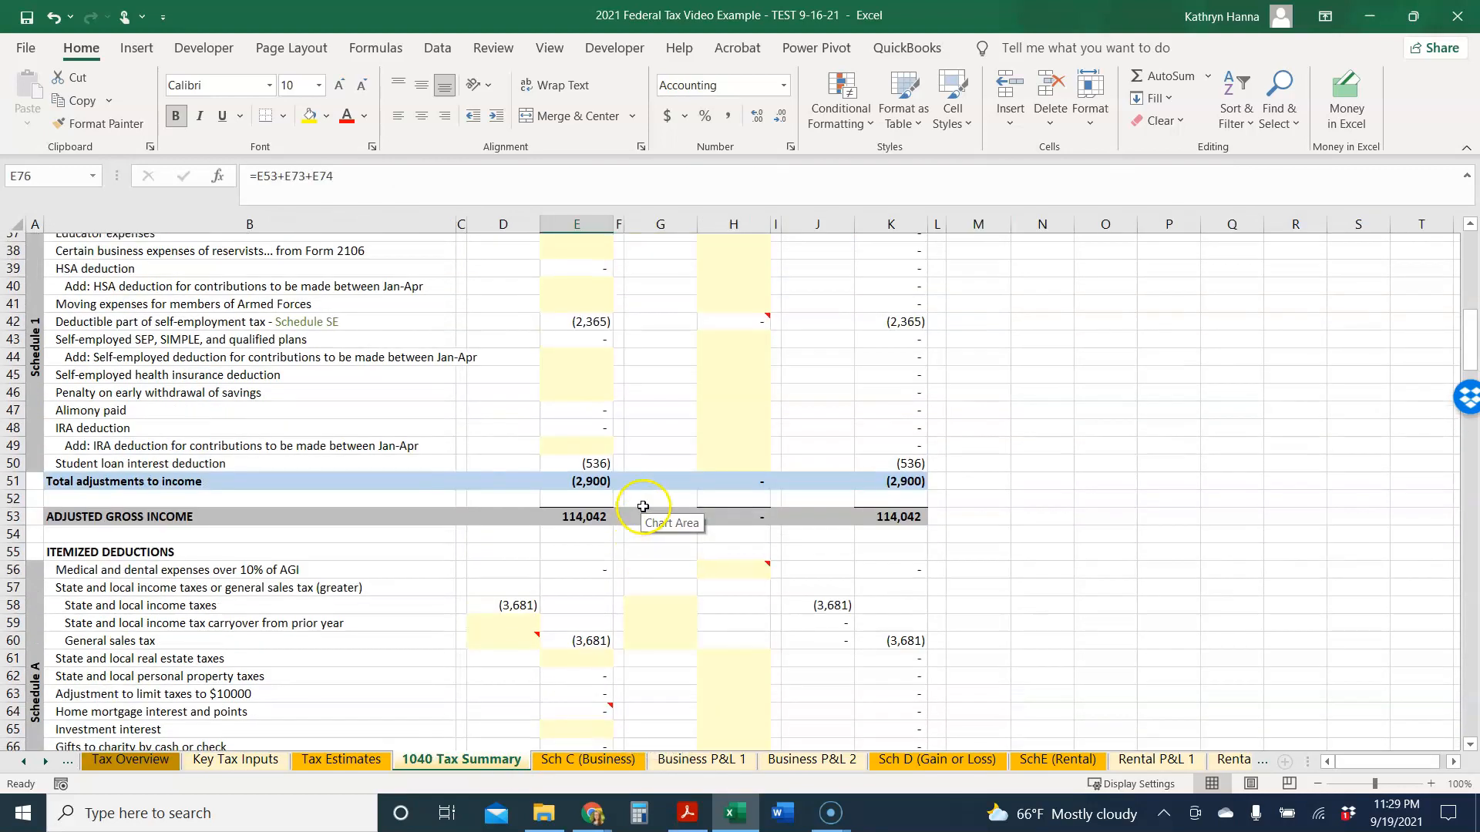
scroll(643, 507, down, 7)
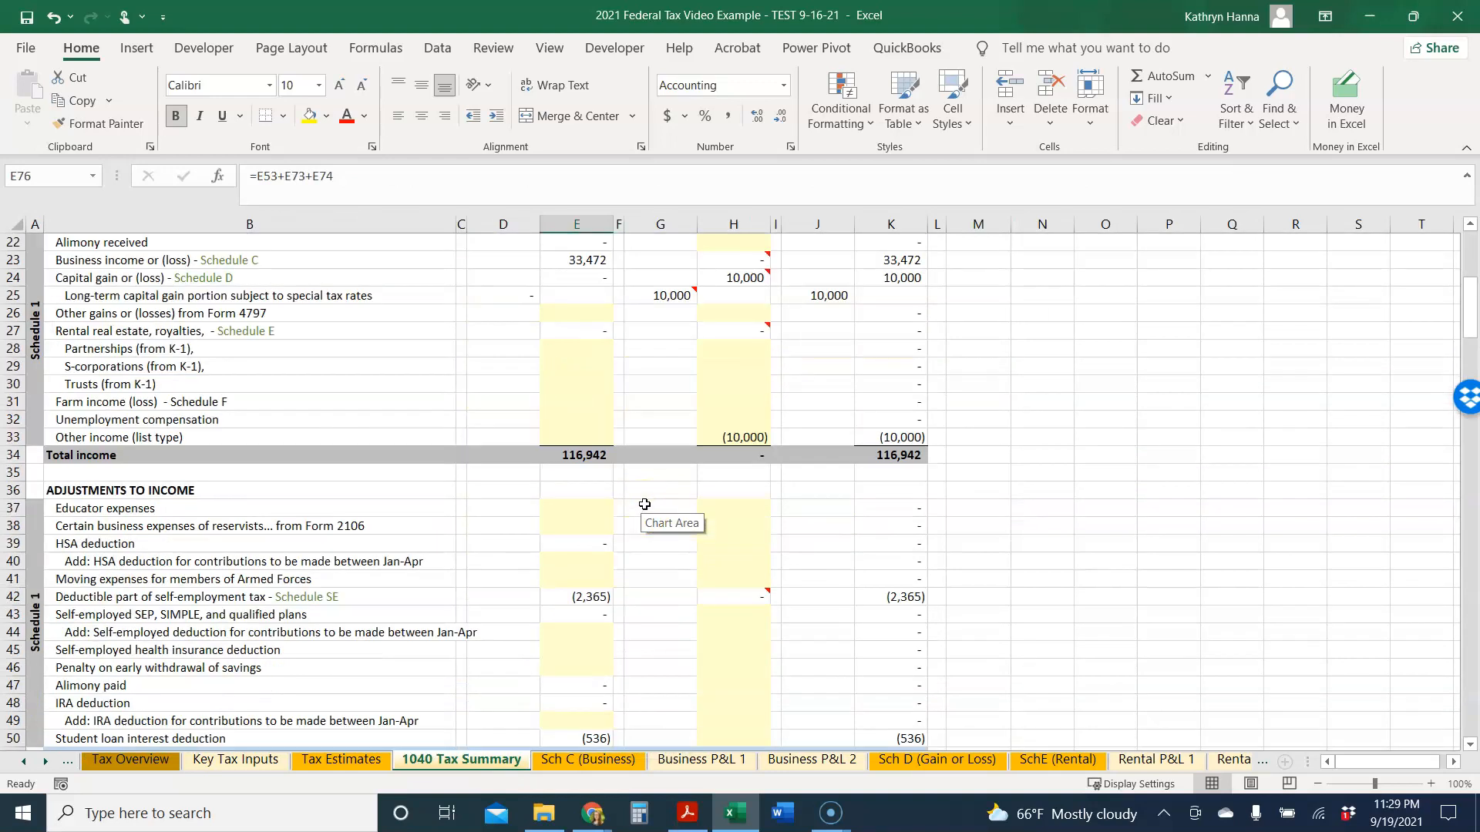
click(710, 439)
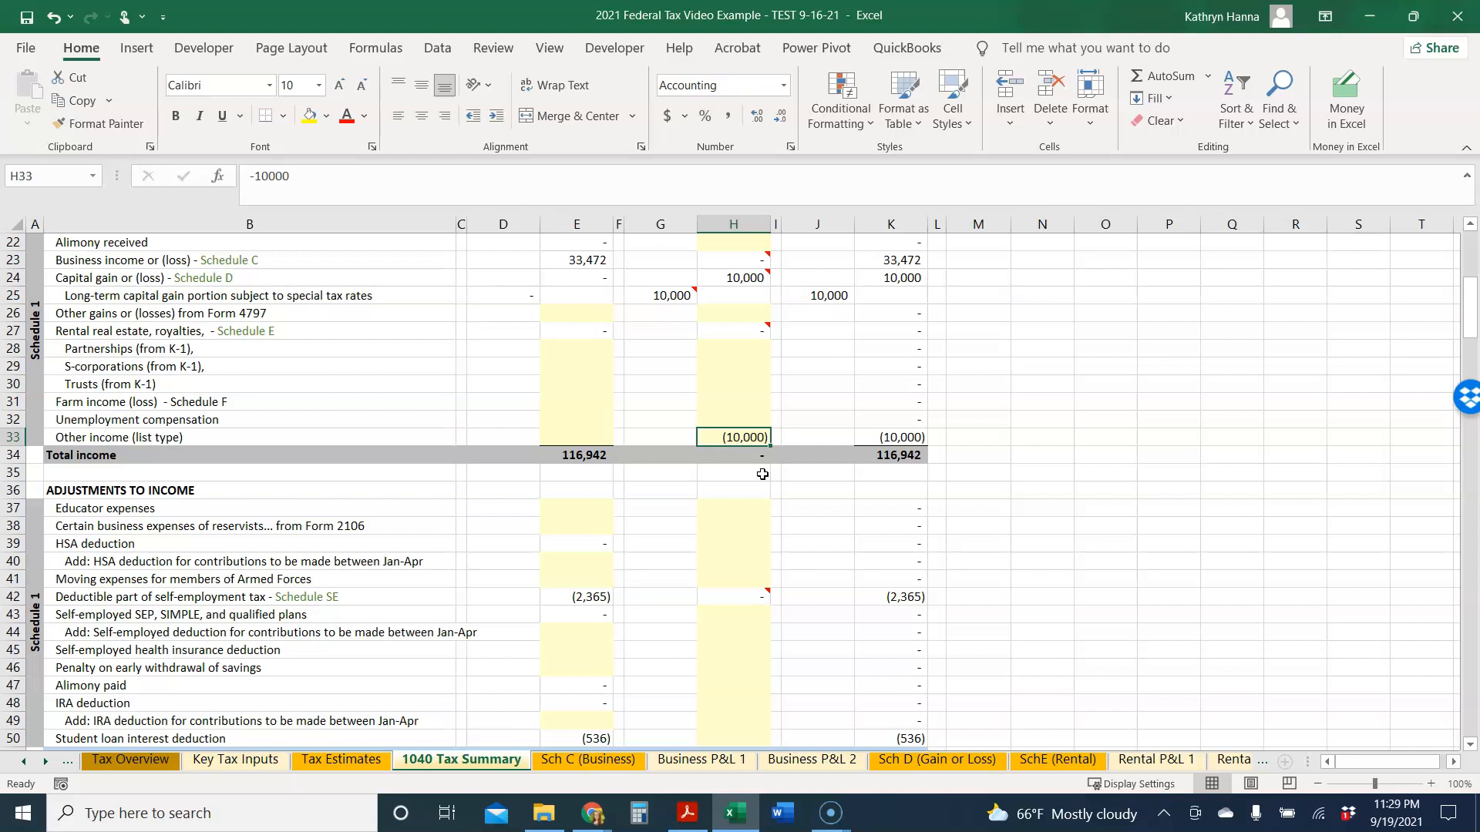
scroll(767, 446, up, 2)
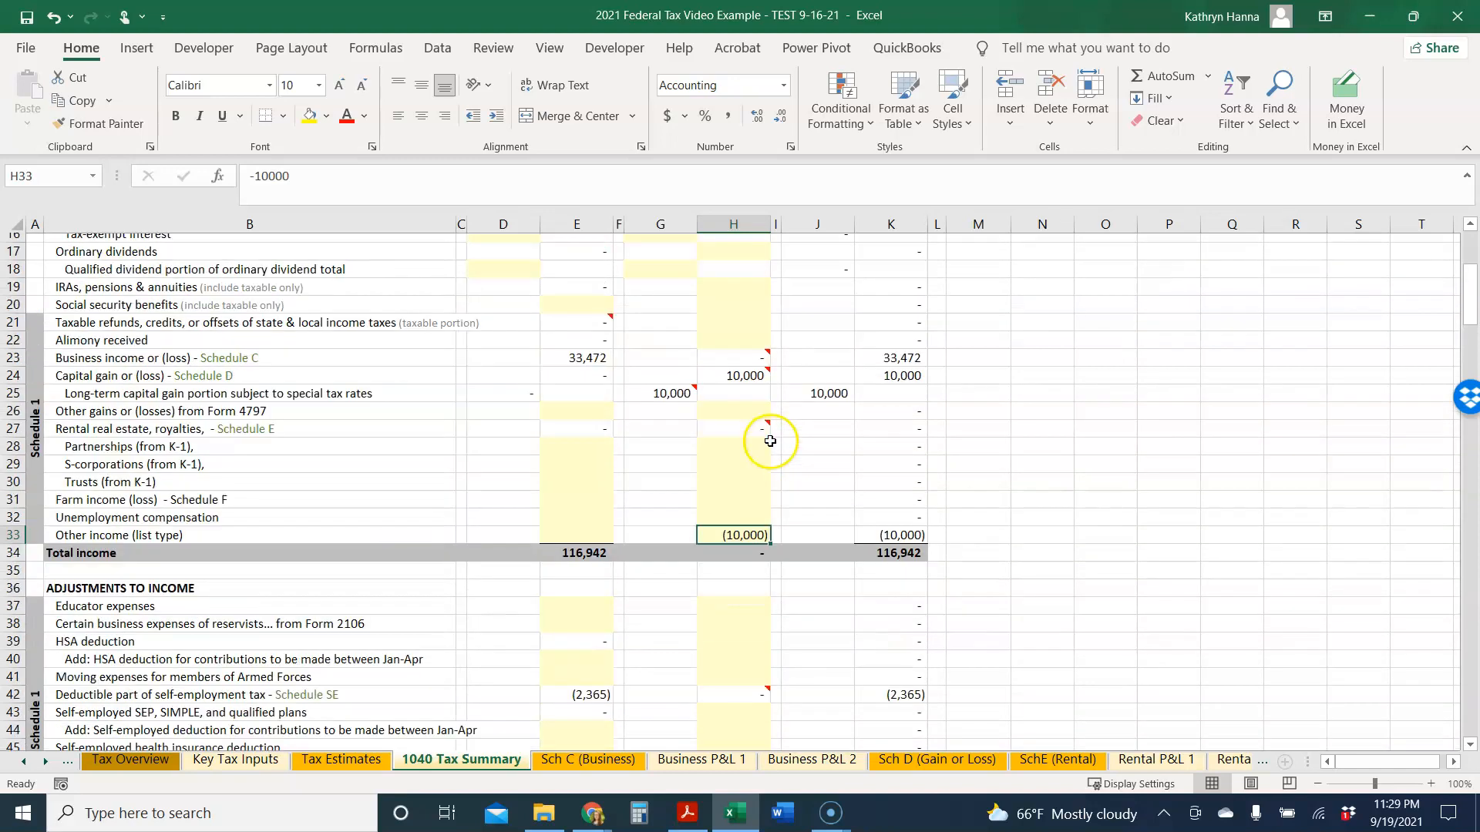
click(988, 751)
scroll(948, 609, down, 5)
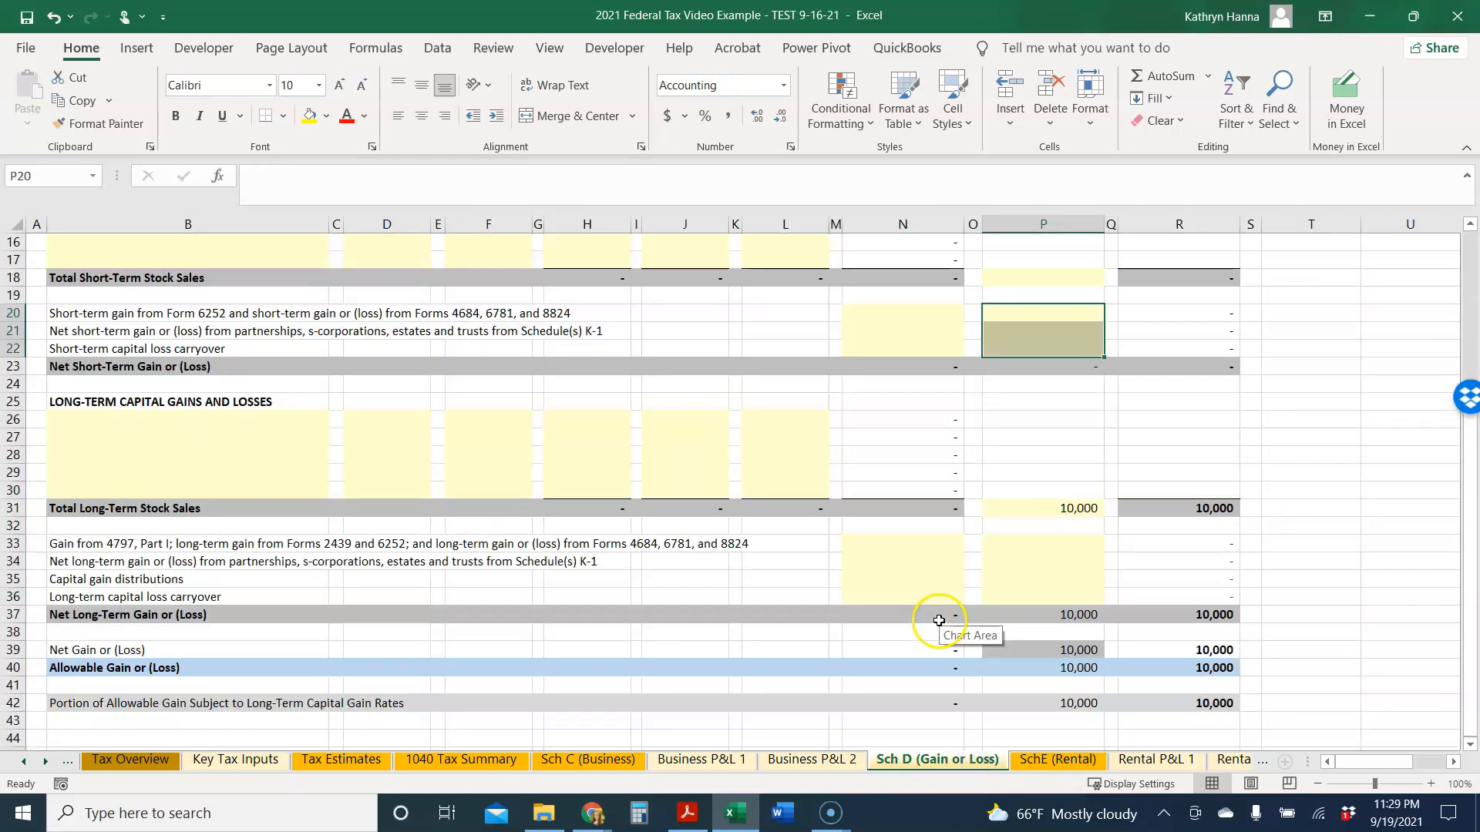
click(1033, 508)
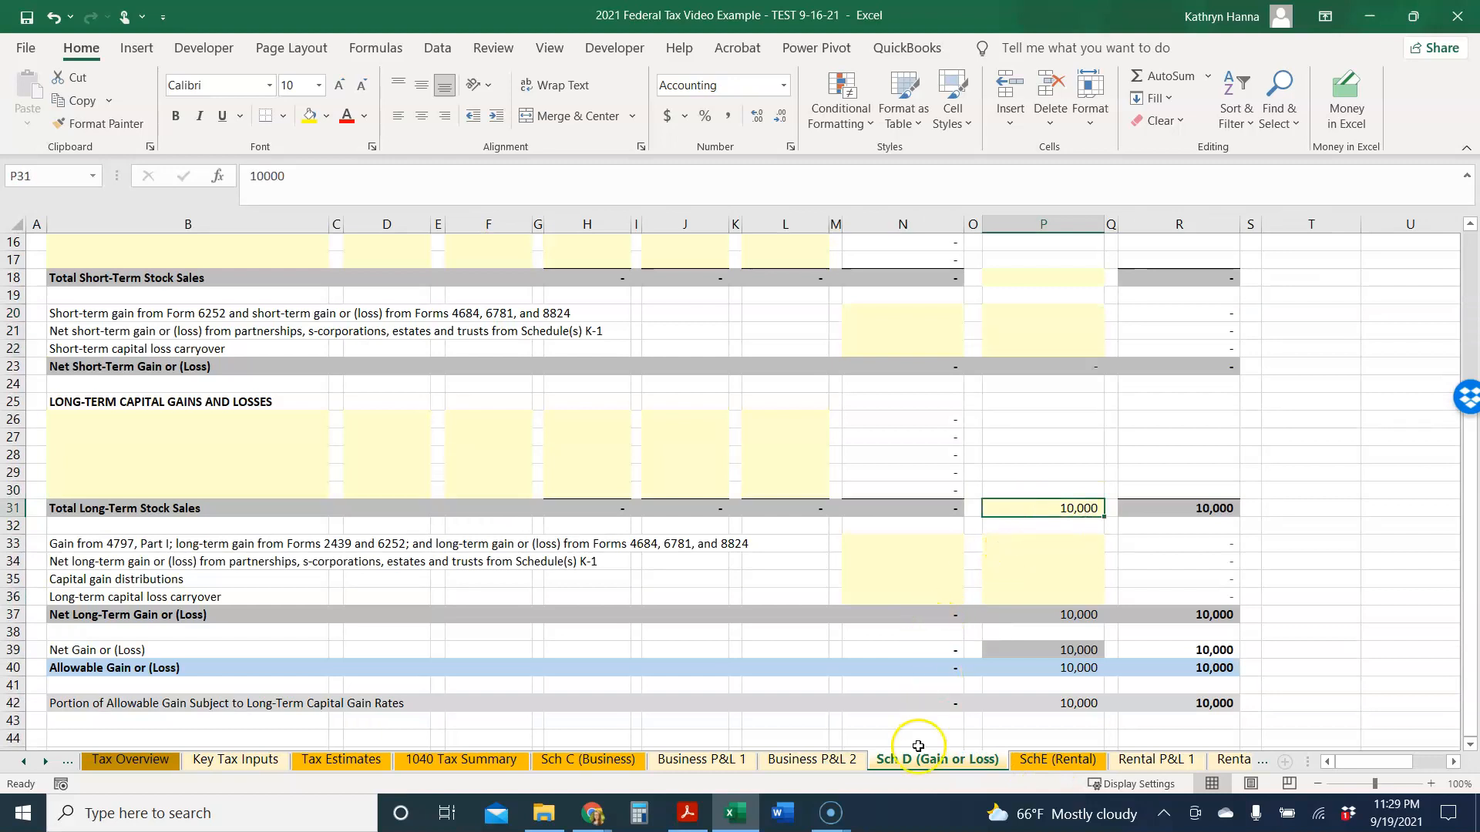
- Compare the original and adjusted taxable income, tax and marginal tax rate on the 1040 Tax Summary sheet
click(494, 759)
scroll(729, 539, down, 5)
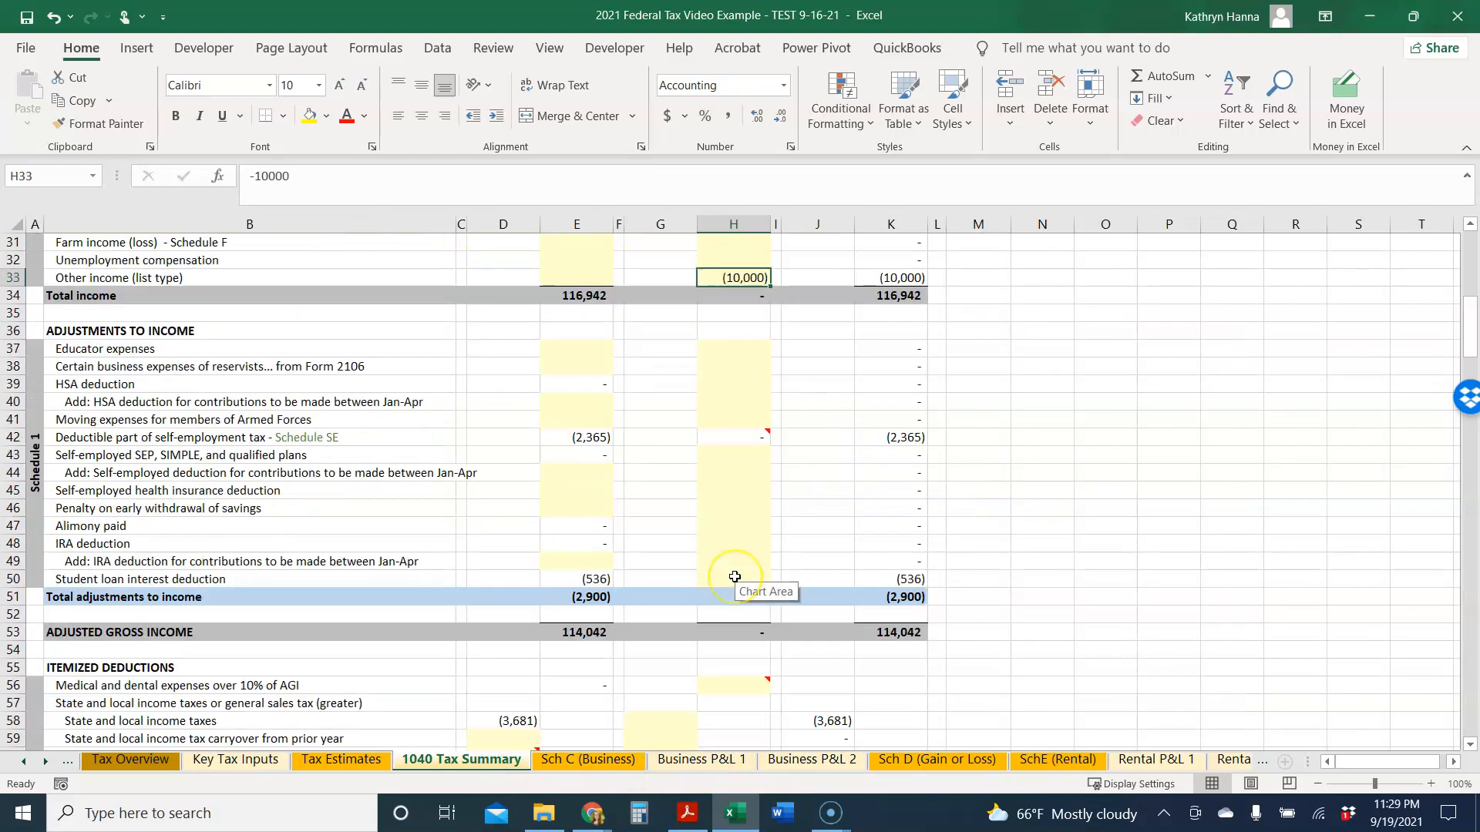
scroll(735, 577, down, 10)
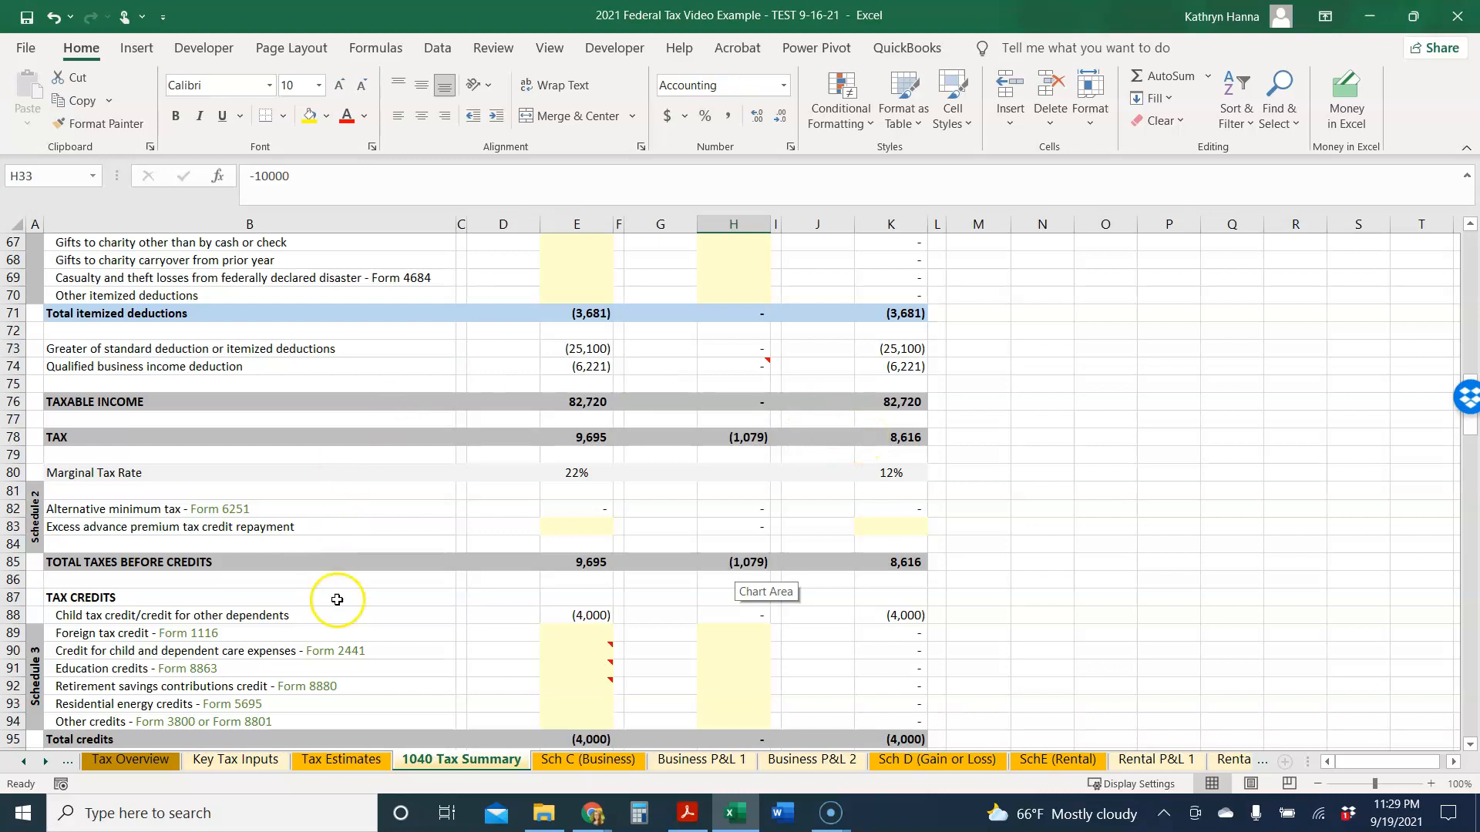
- Set the Tax Overview sheet's scenario in D6 to SCENARIO #2 and inspect the taxable income formula in H15
click(132, 764)
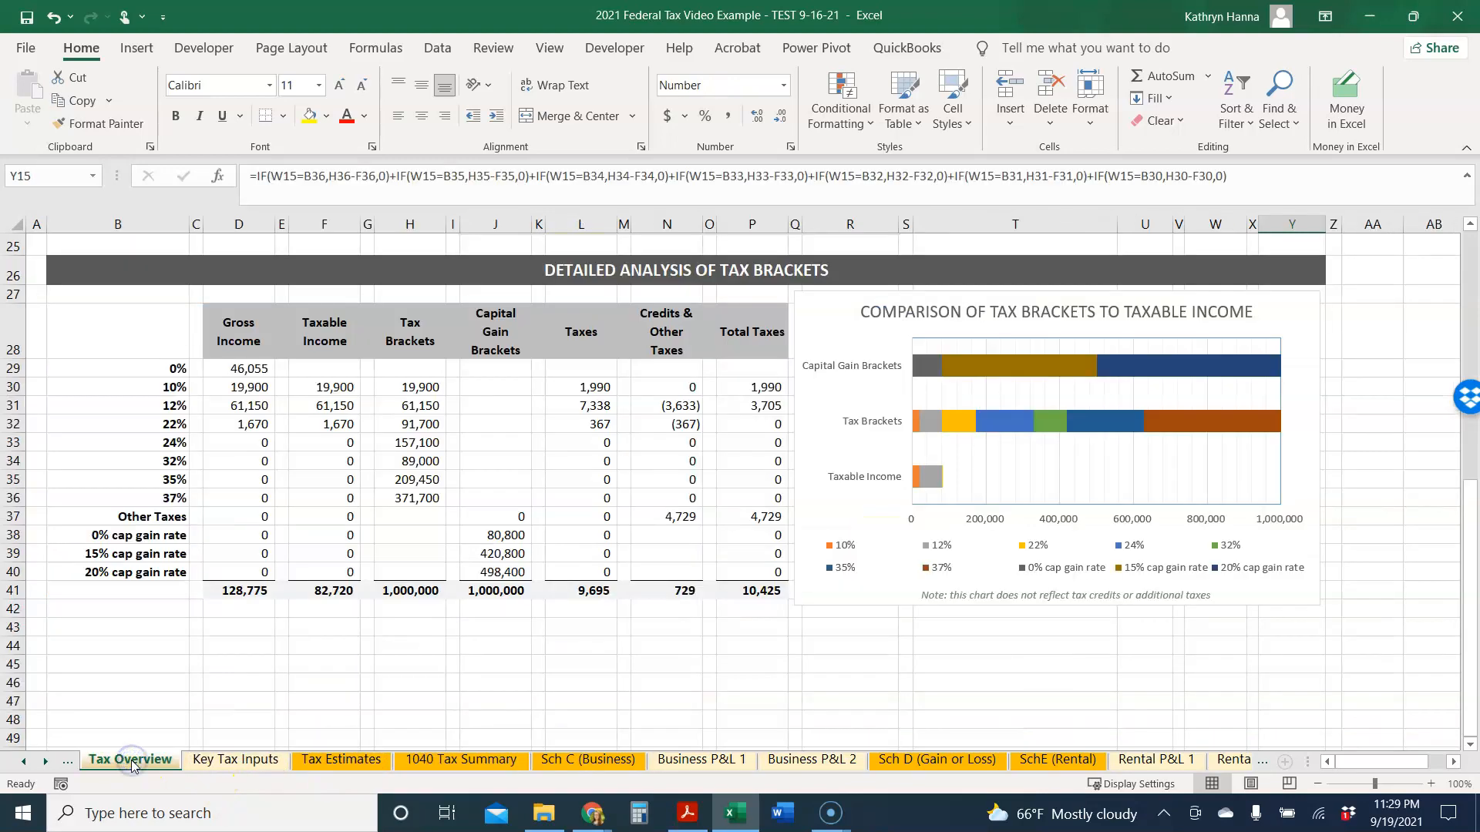
scroll(314, 478, up, 8)
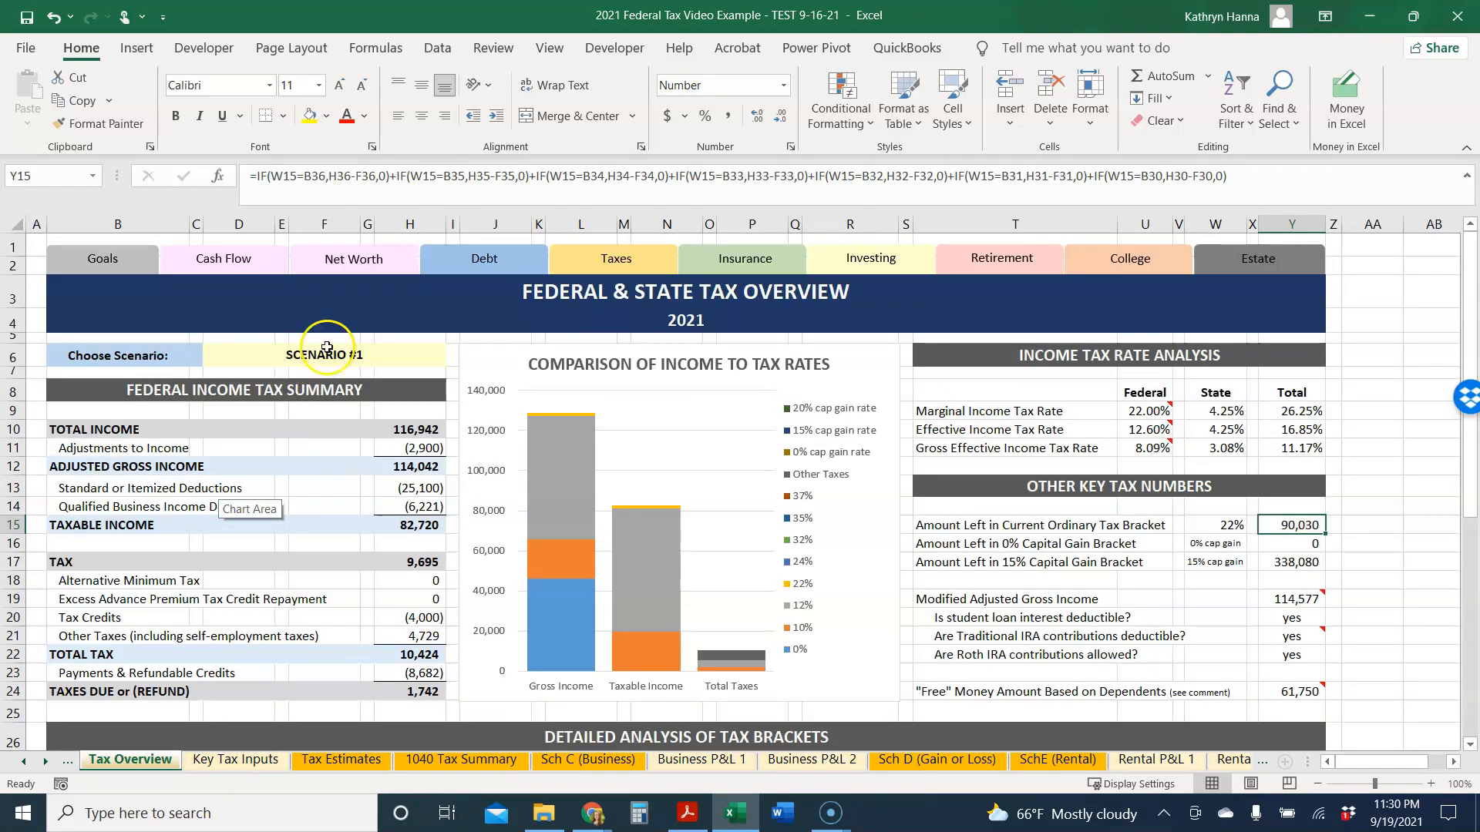
click(389, 359)
click(453, 359)
click(405, 386)
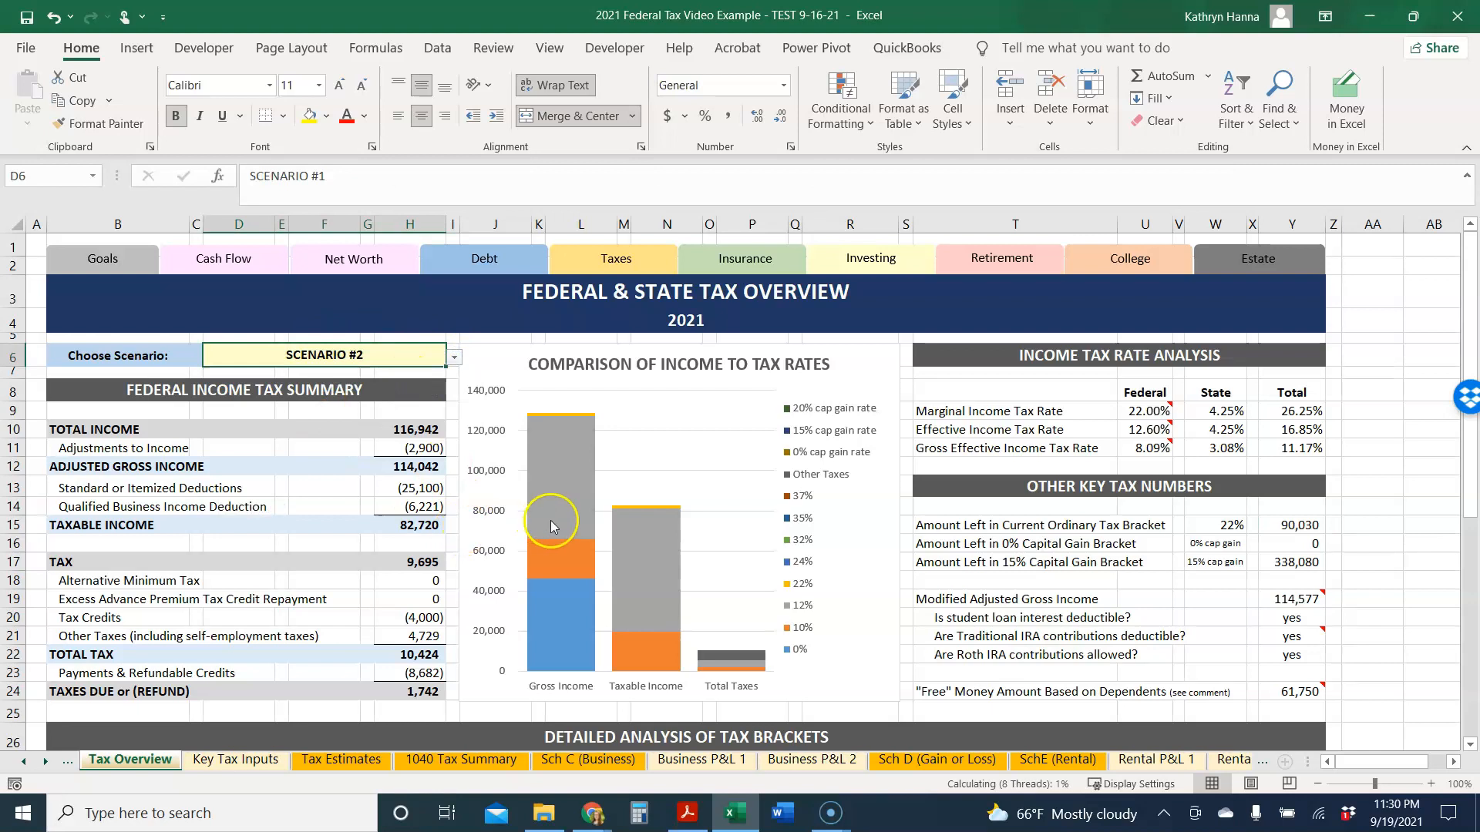
scroll(622, 517, down, 1)
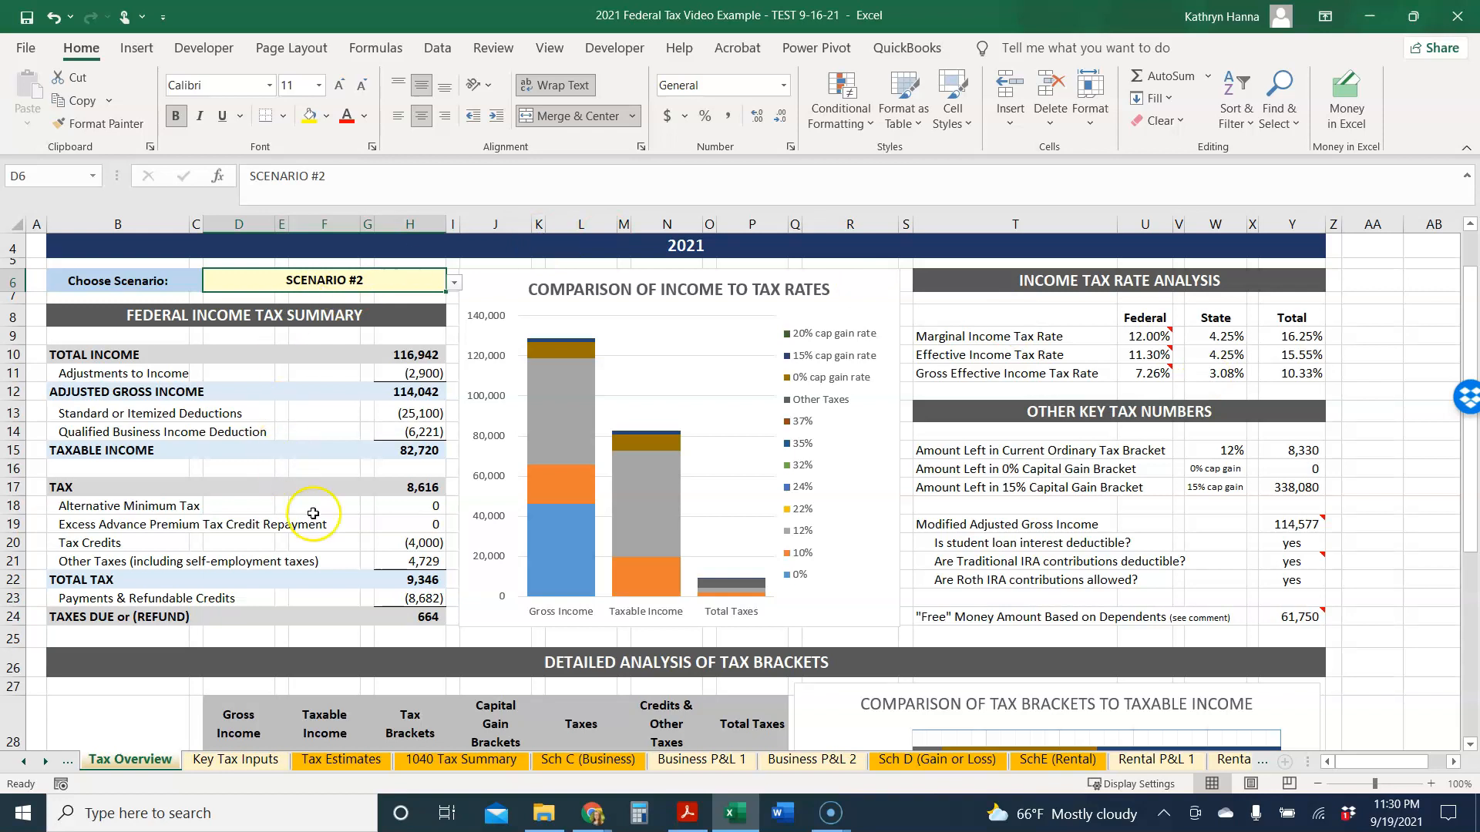
click(397, 451)
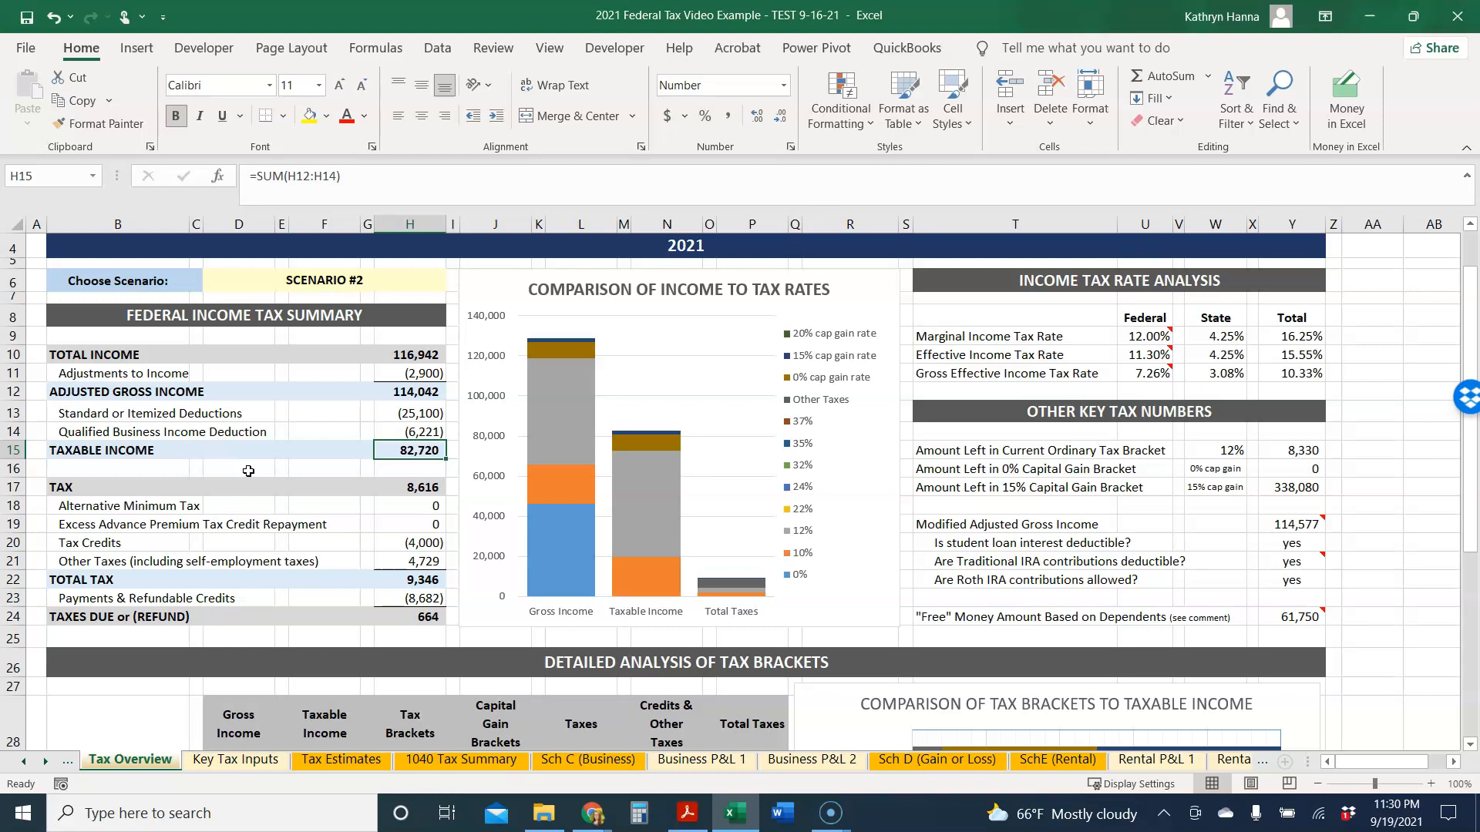
- Inspect the Married Filing Joint 0% and 15% capital gain rate limits in J8 and L8 on the Key Tax Inputs sheet
click(262, 760)
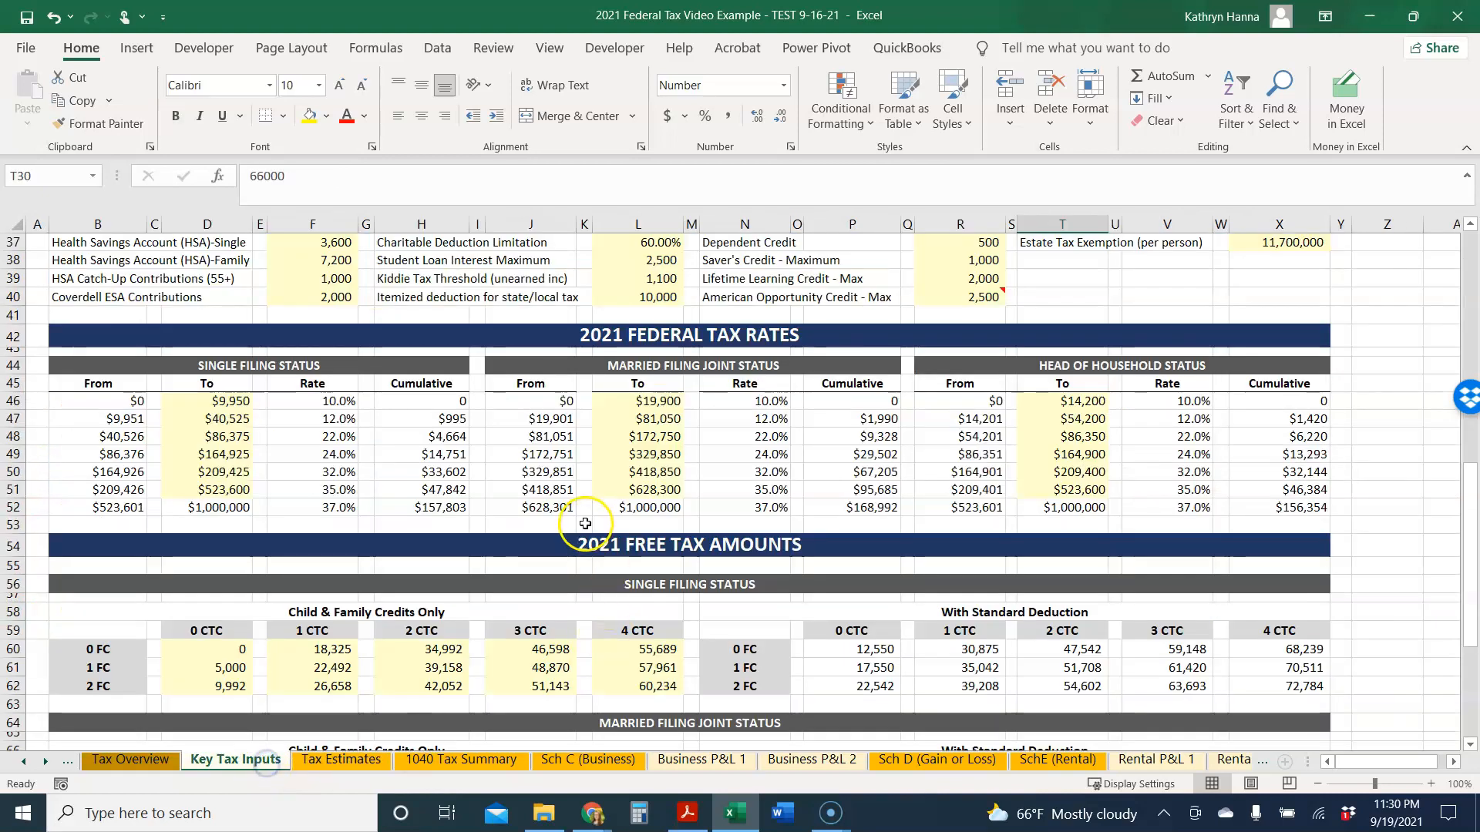
scroll(586, 524, up, 12)
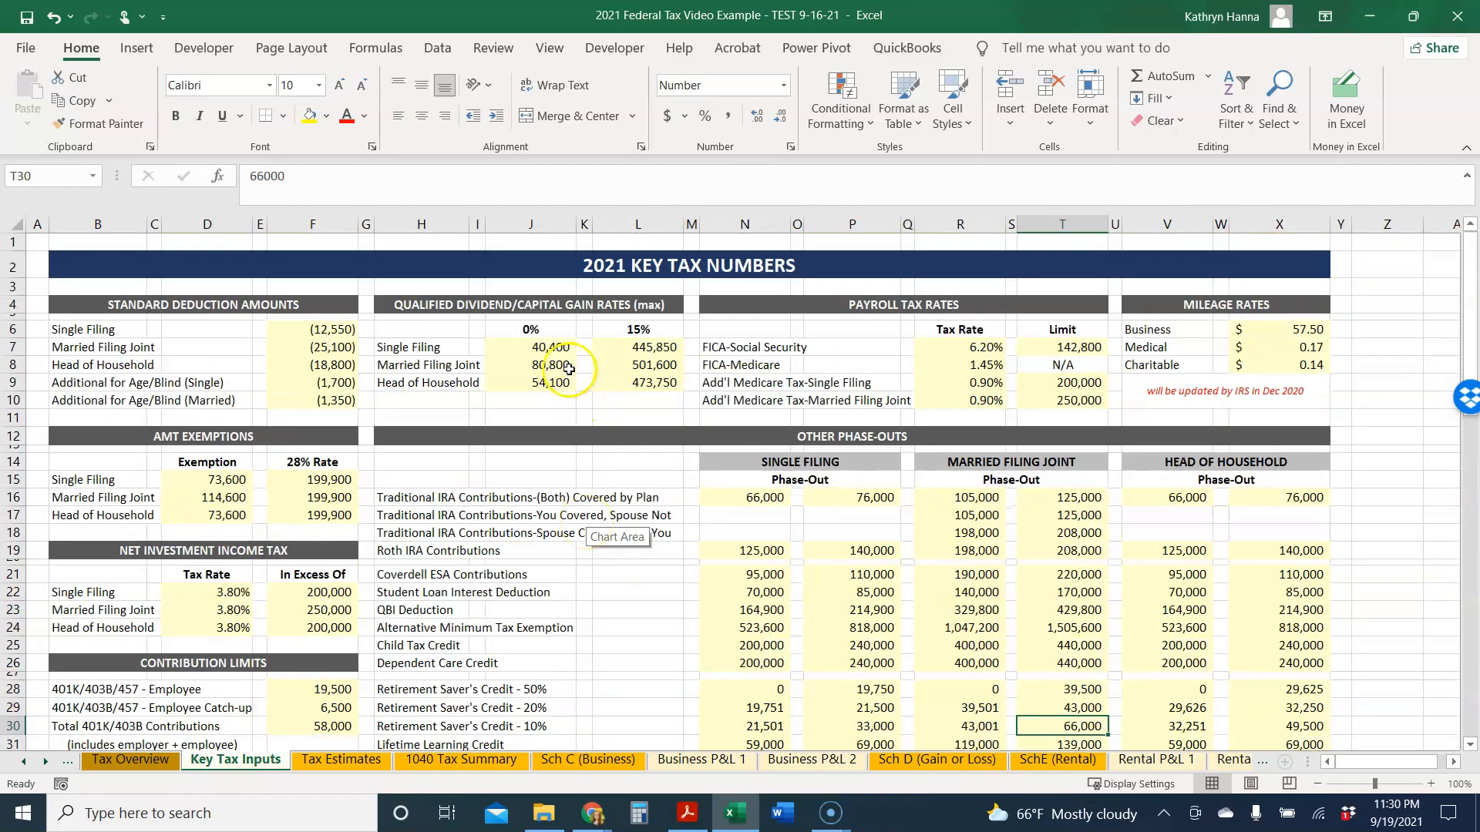
drag(553, 367, 649, 365)
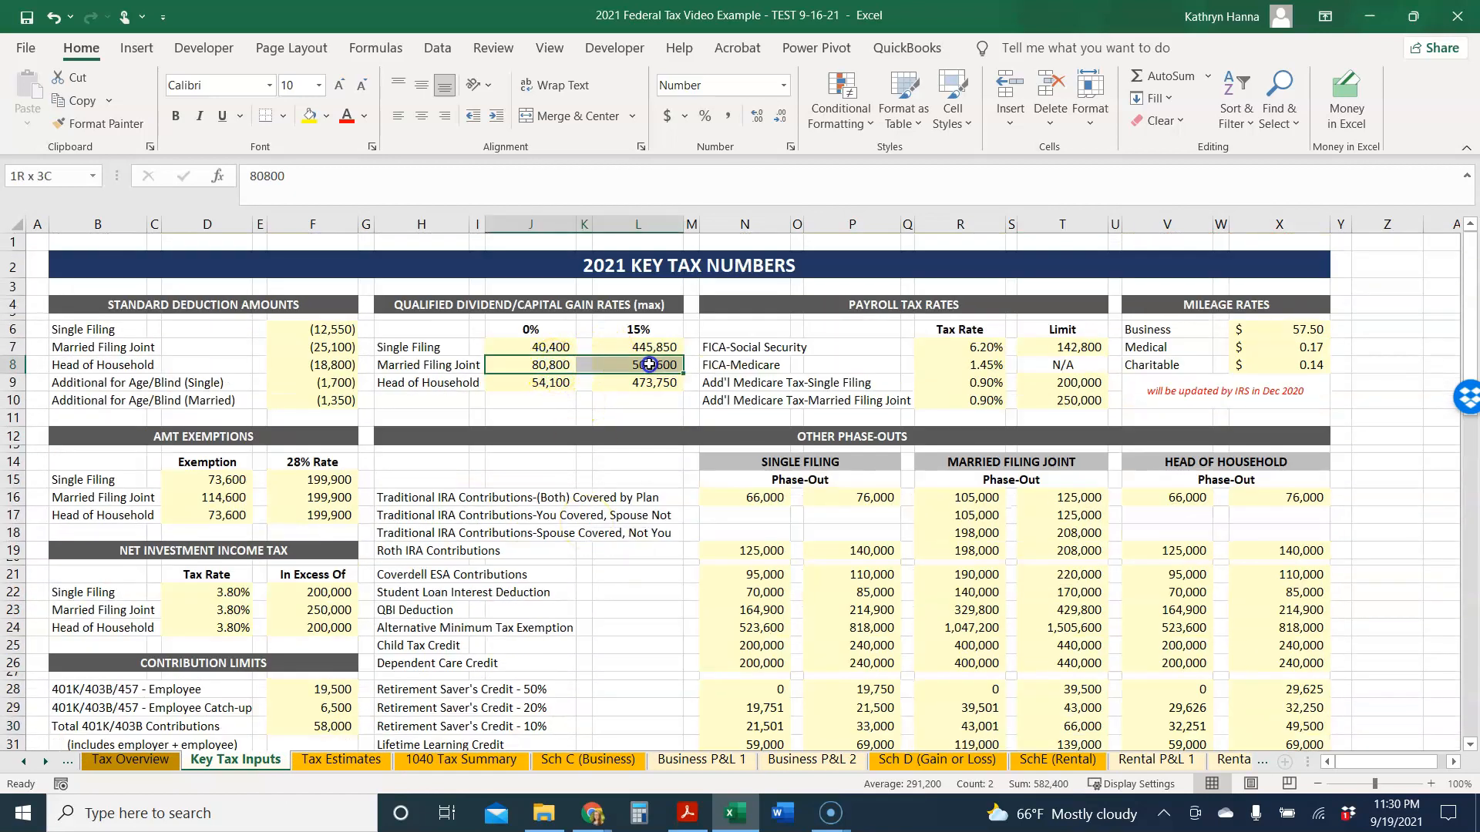
click(556, 366)
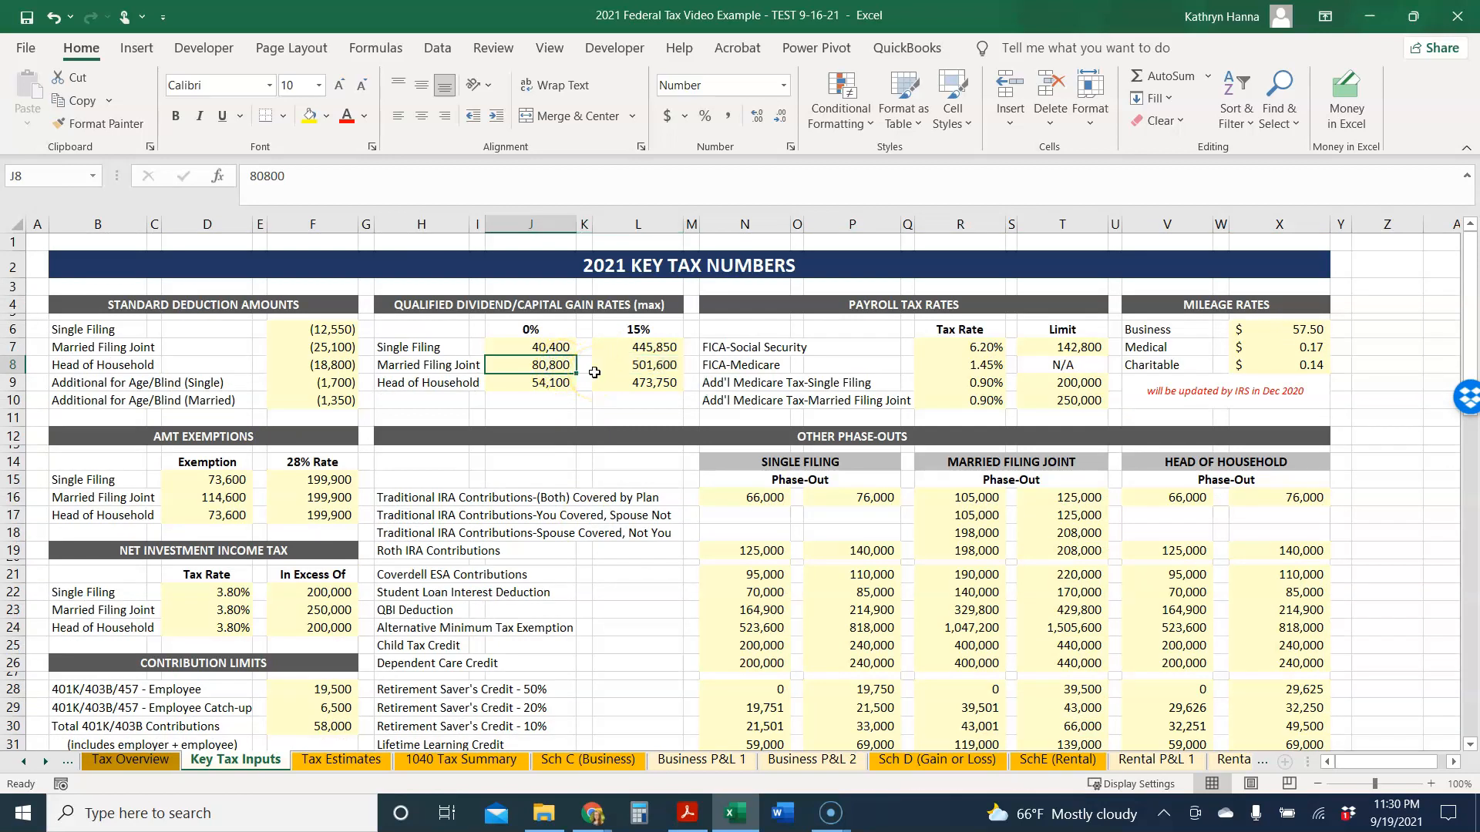
click(618, 365)
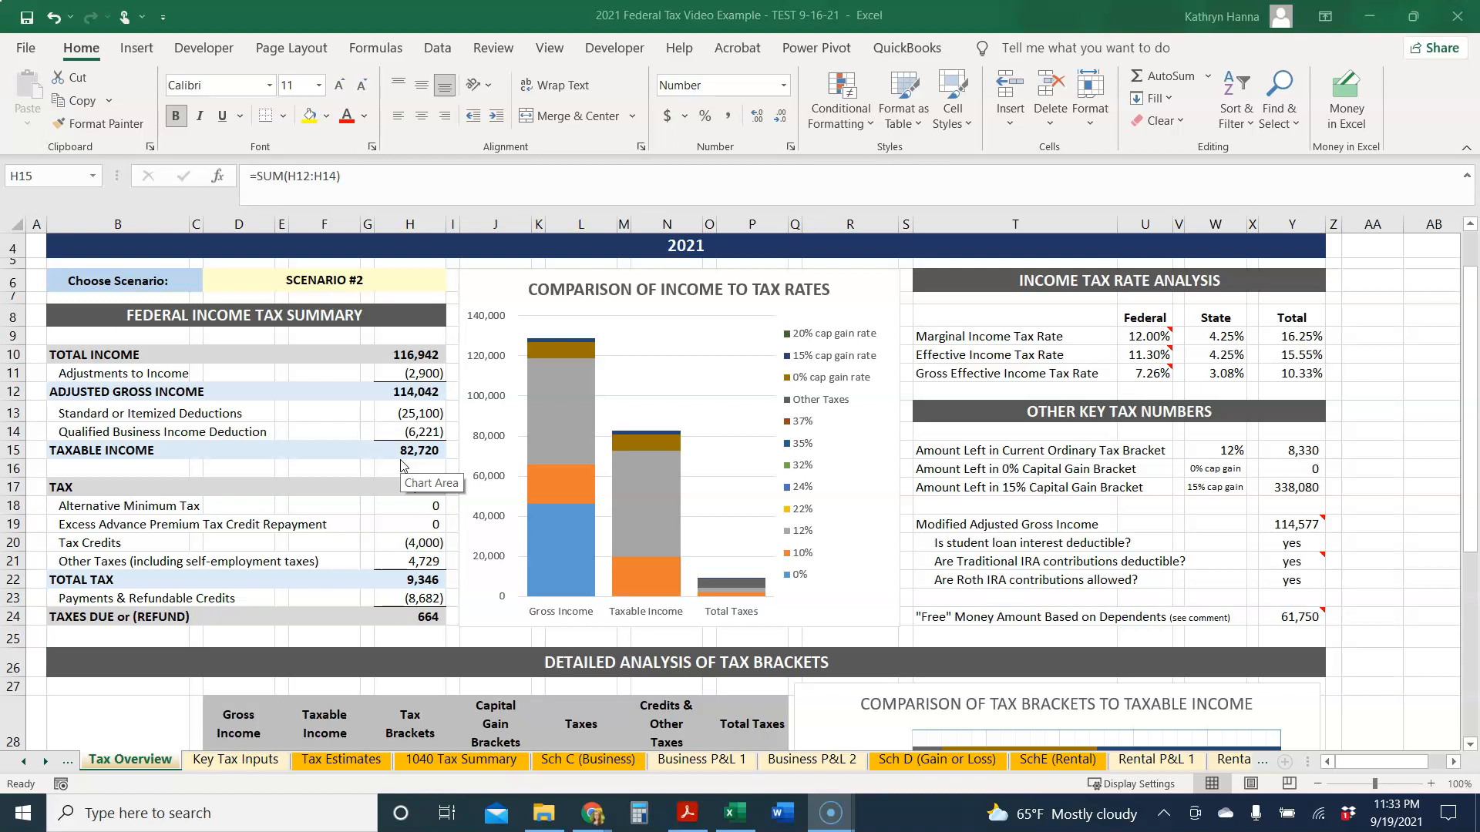
- On the Tax Overview sheet, examine the 0% and 15% capital gain amounts in D38:D39 and the charts comparing income with tax brackets and rates
scroll(451, 459, down, 5)
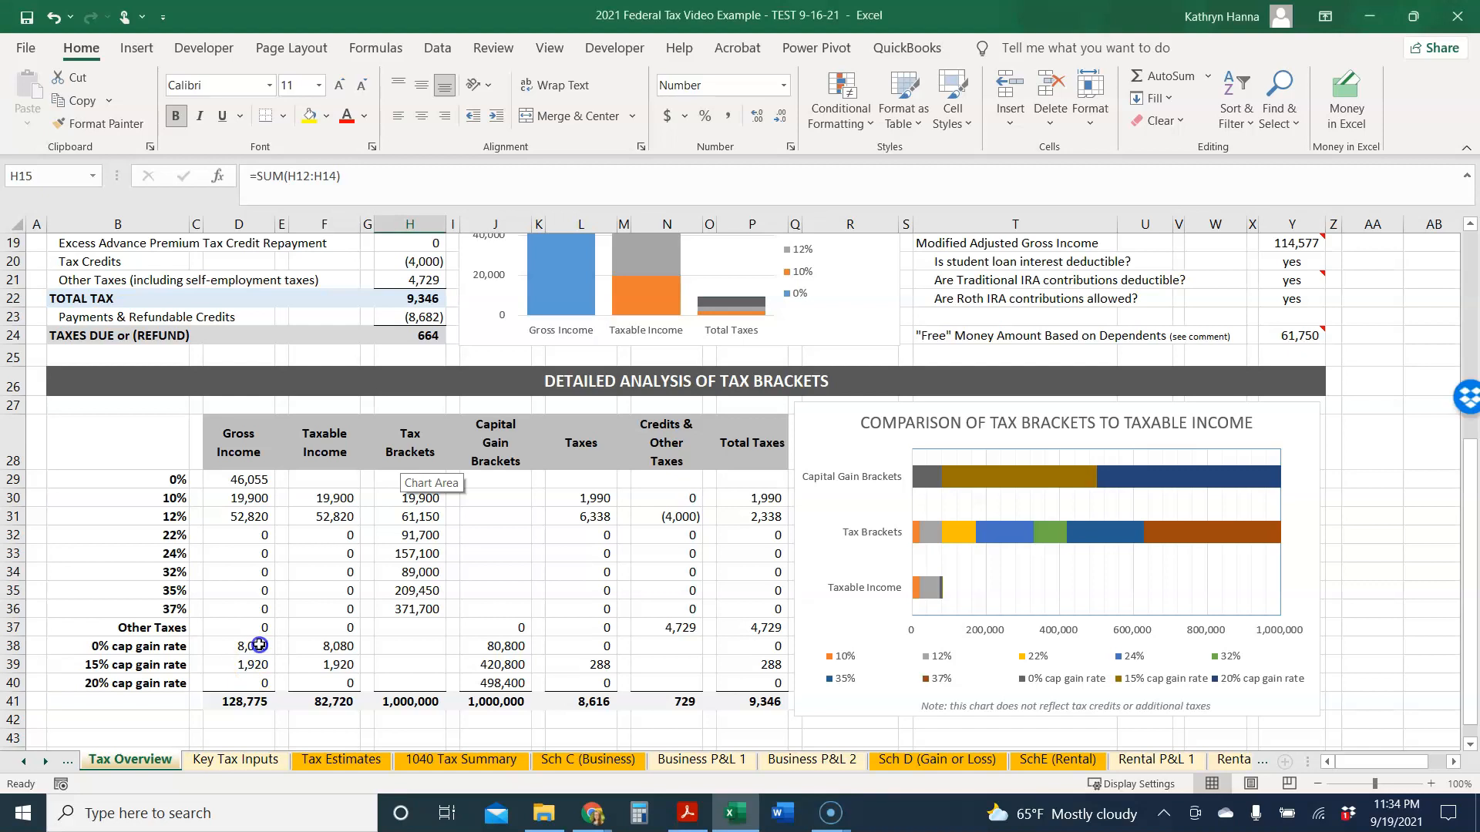
click(260, 646)
drag(259, 646, 262, 663)
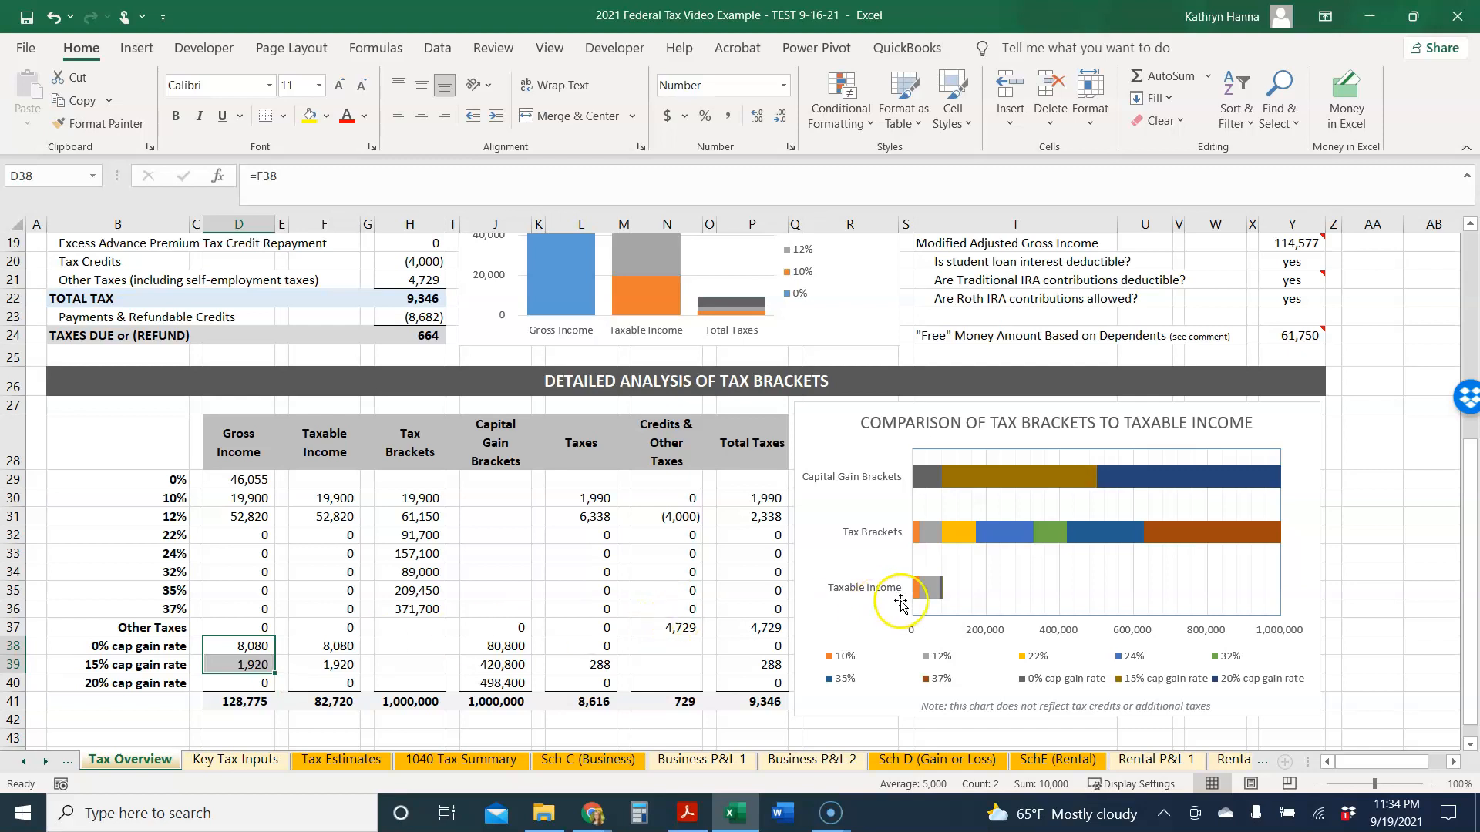
mouse_move(941, 601)
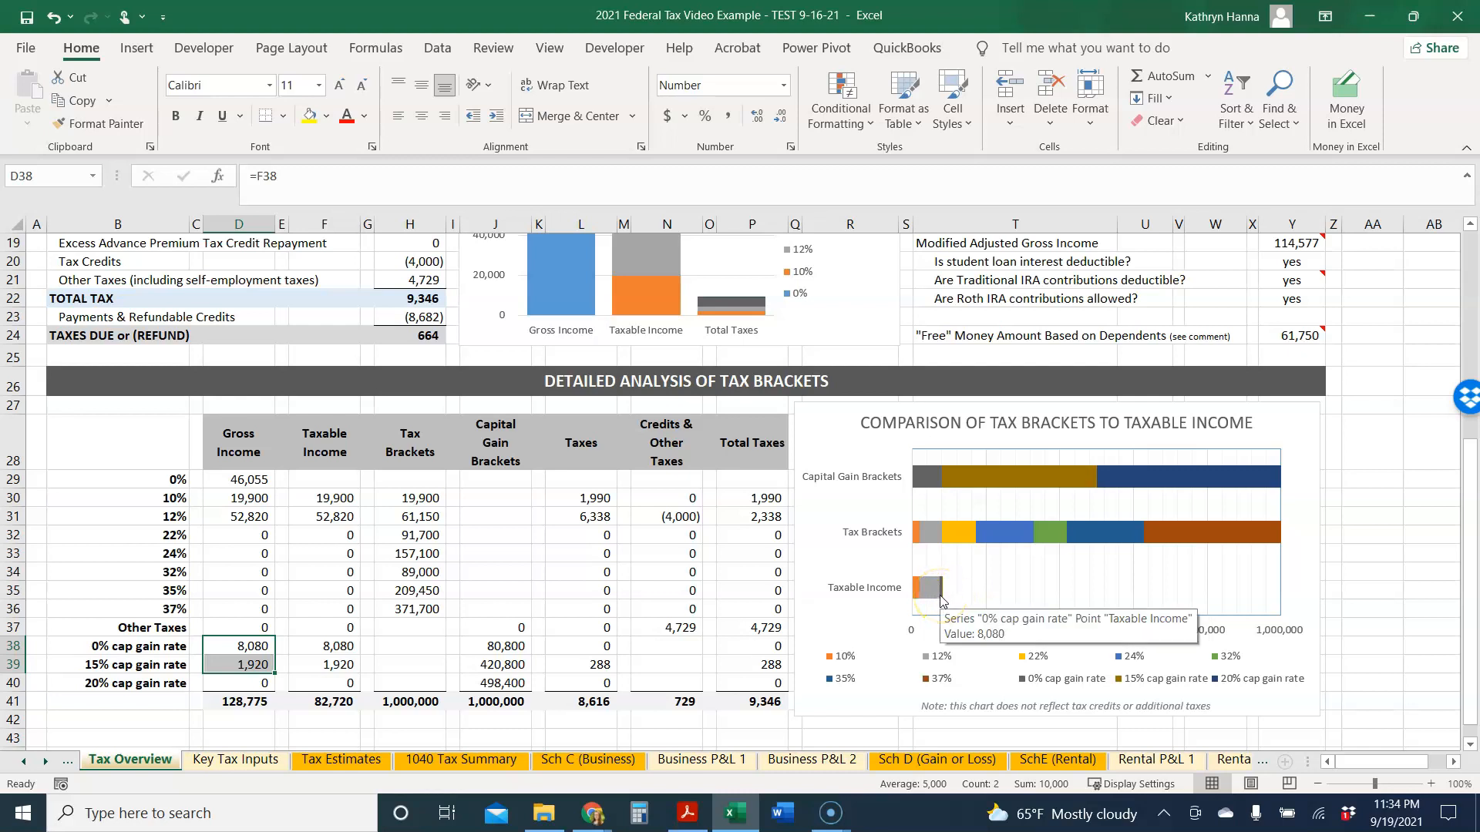
mouse_move(935, 481)
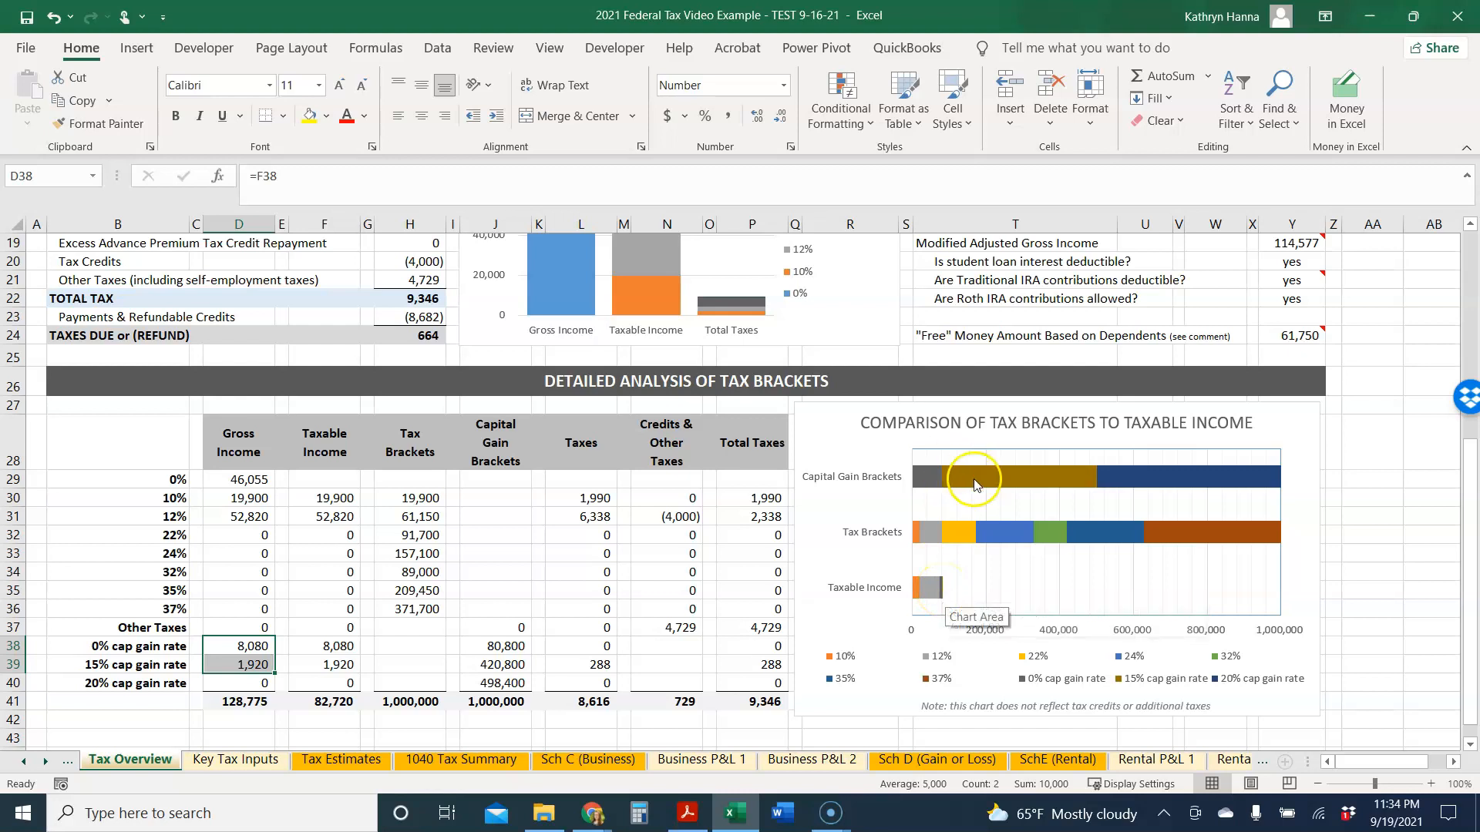
mouse_move(1005, 496)
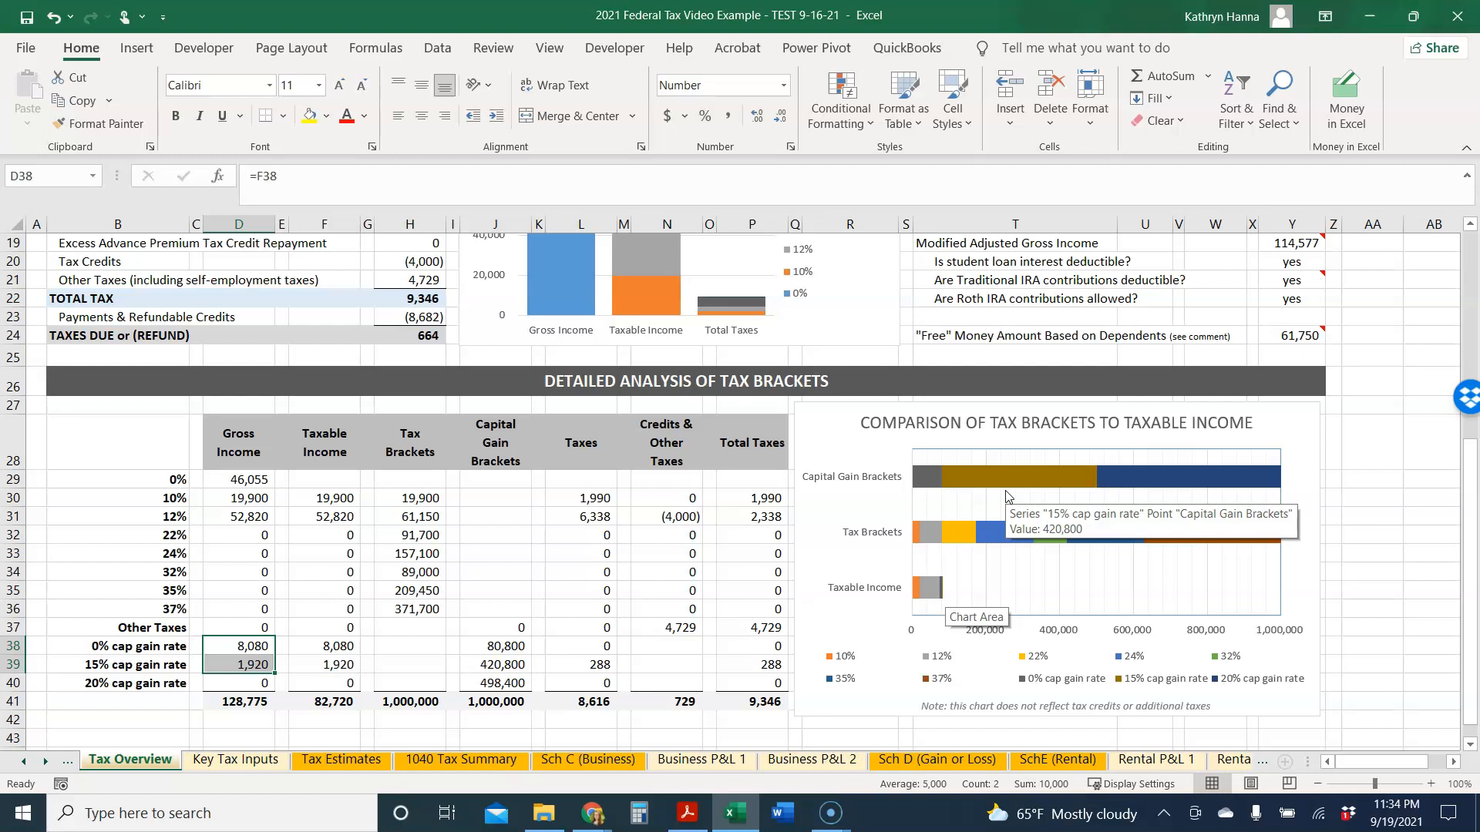
key(alt+p)
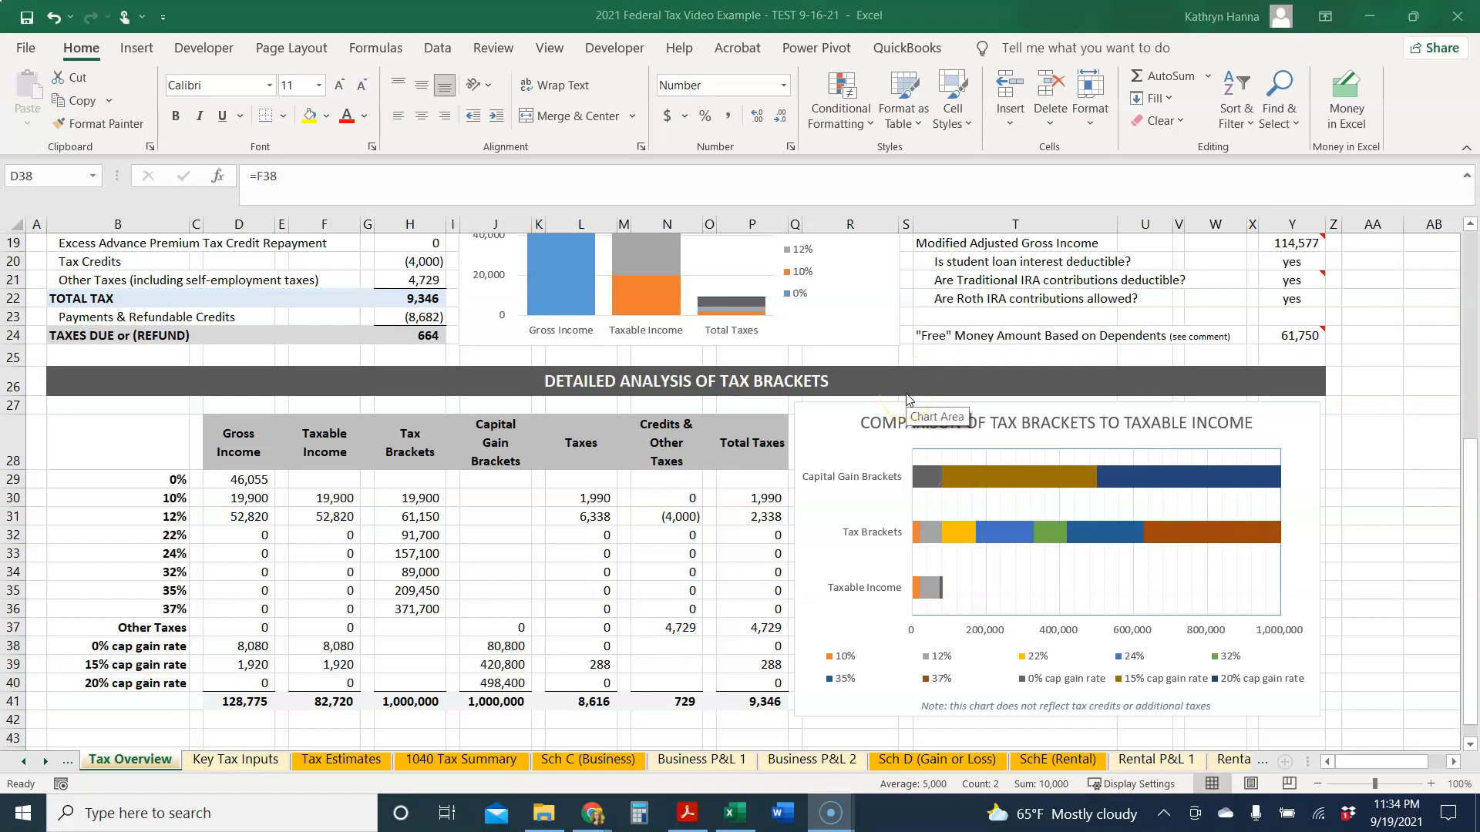
scroll(906, 399, up, 6)
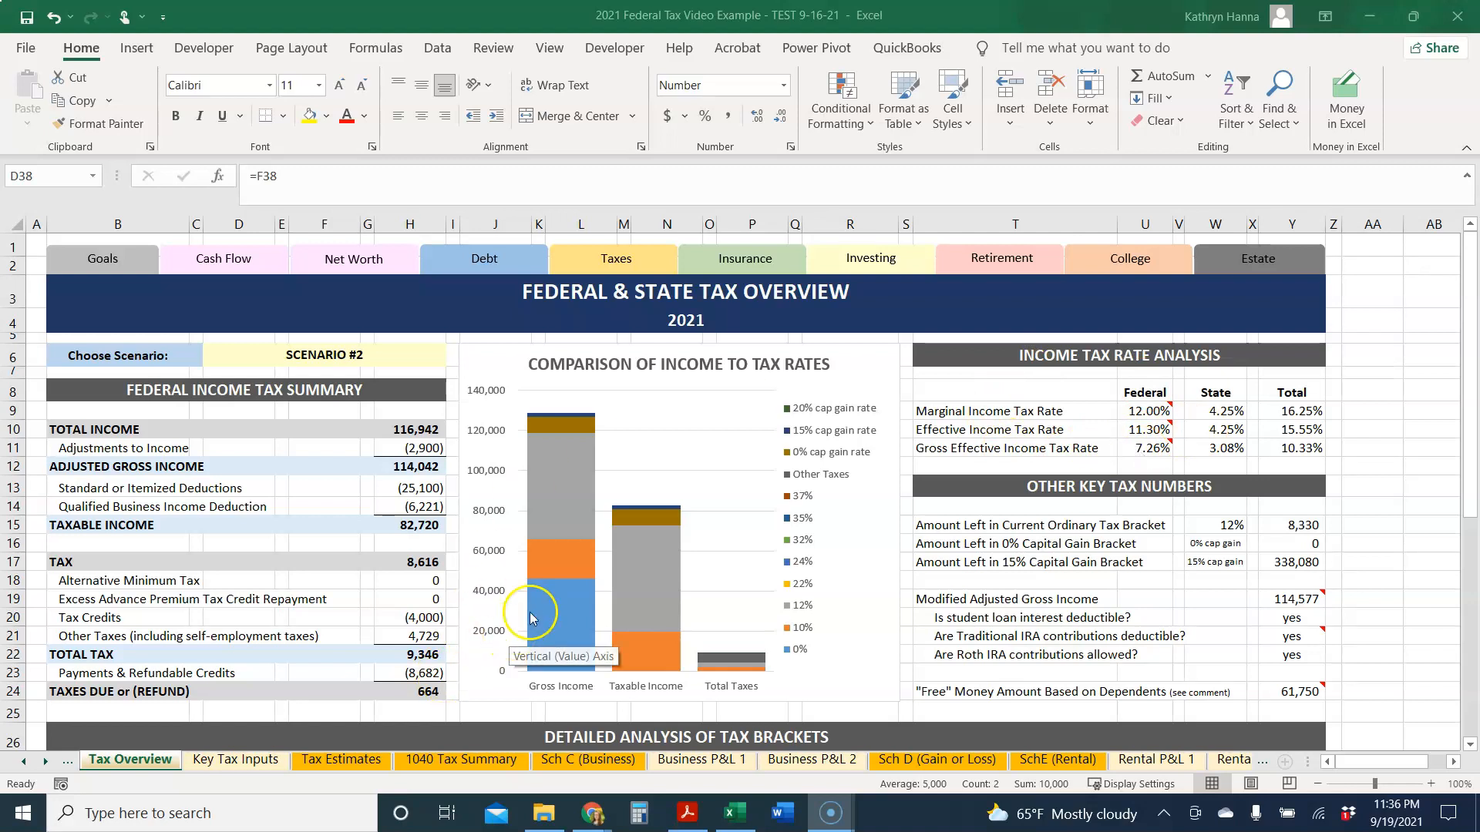
mouse_move(559, 653)
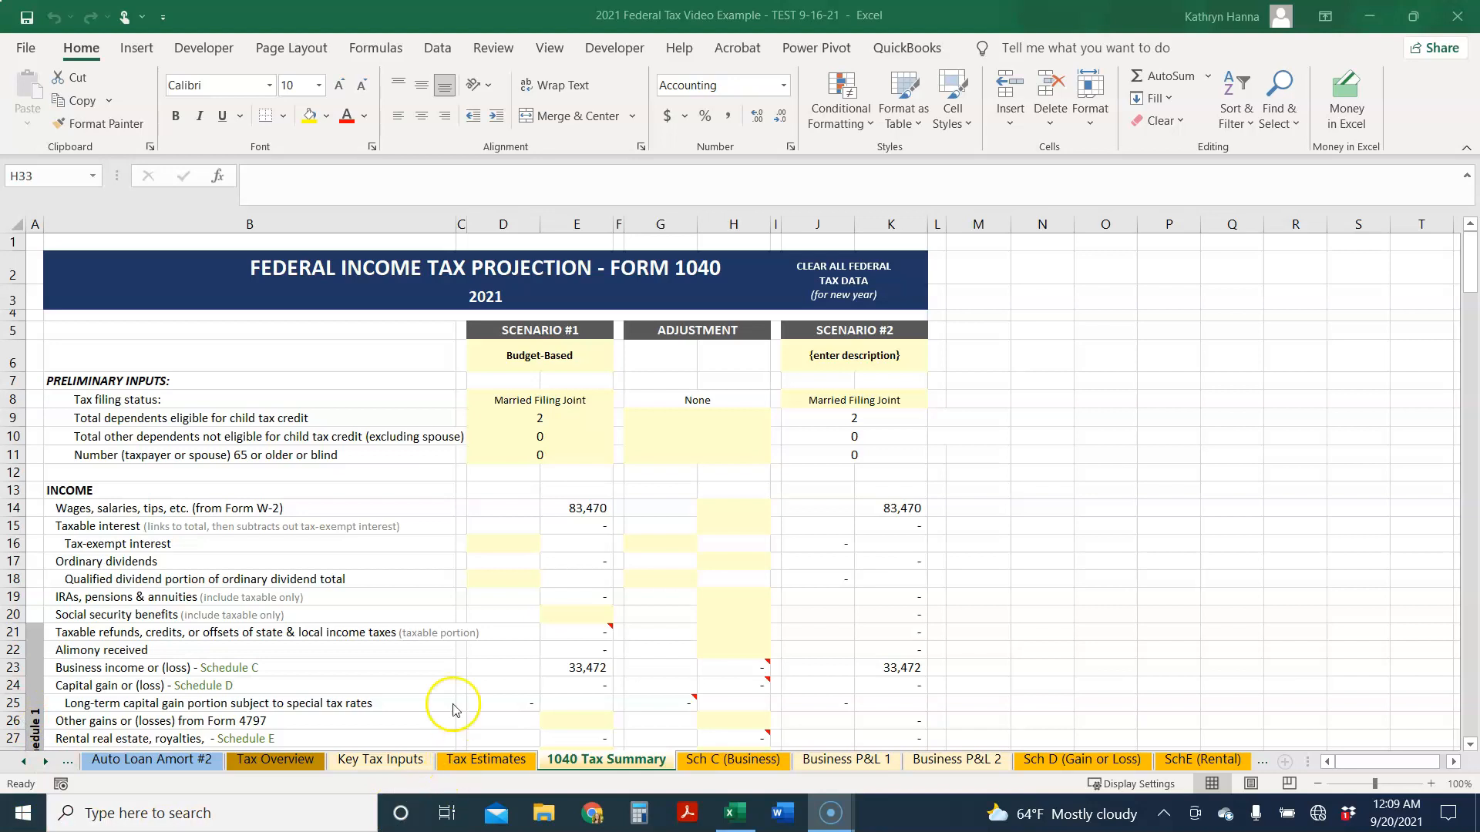
- Start Goal Seek on the 1040 Tax Summary sheet with Scenario #2 taxable income, K76, as the set cell
click(734, 596)
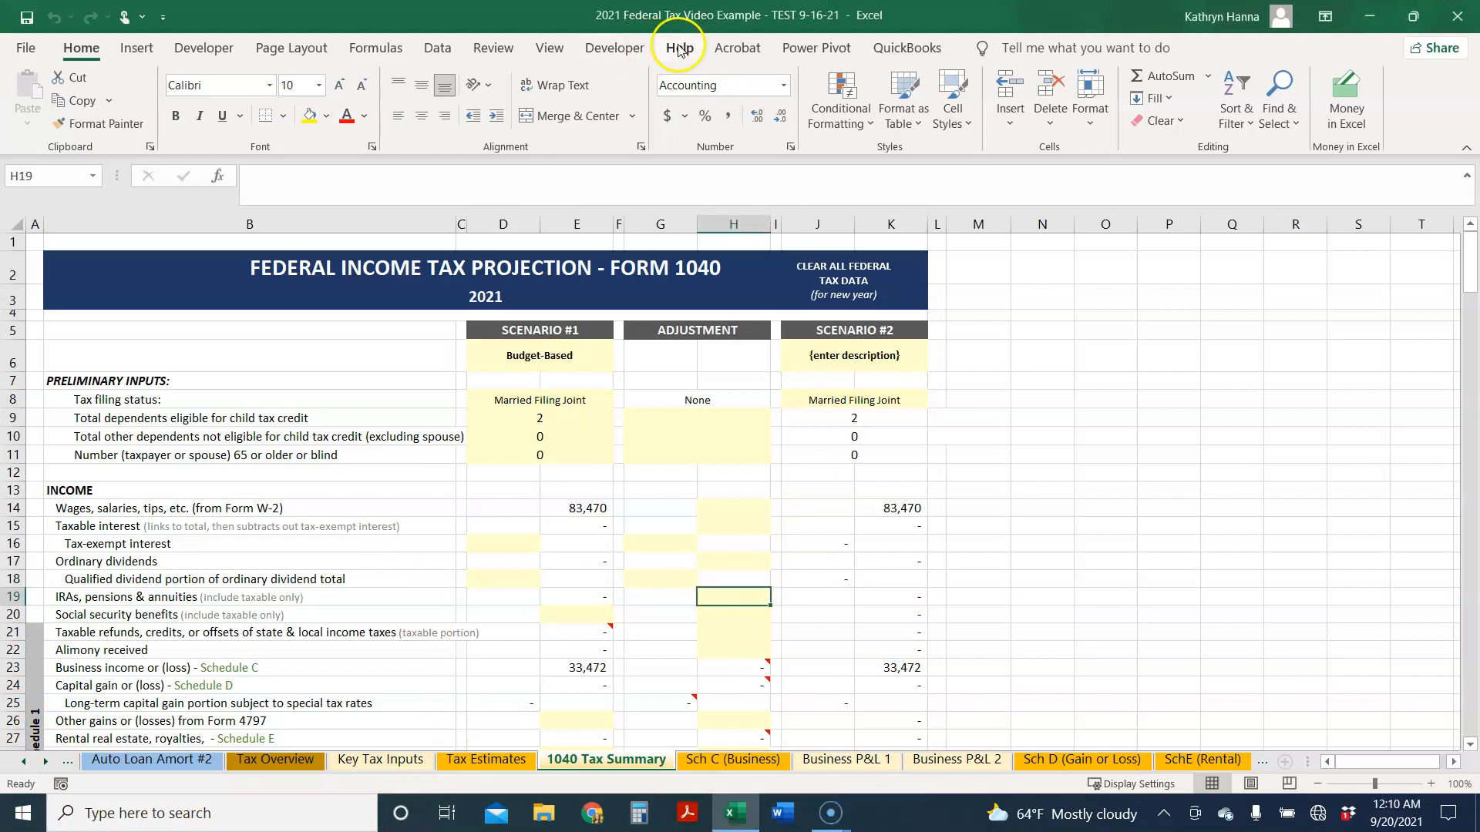
click(437, 49)
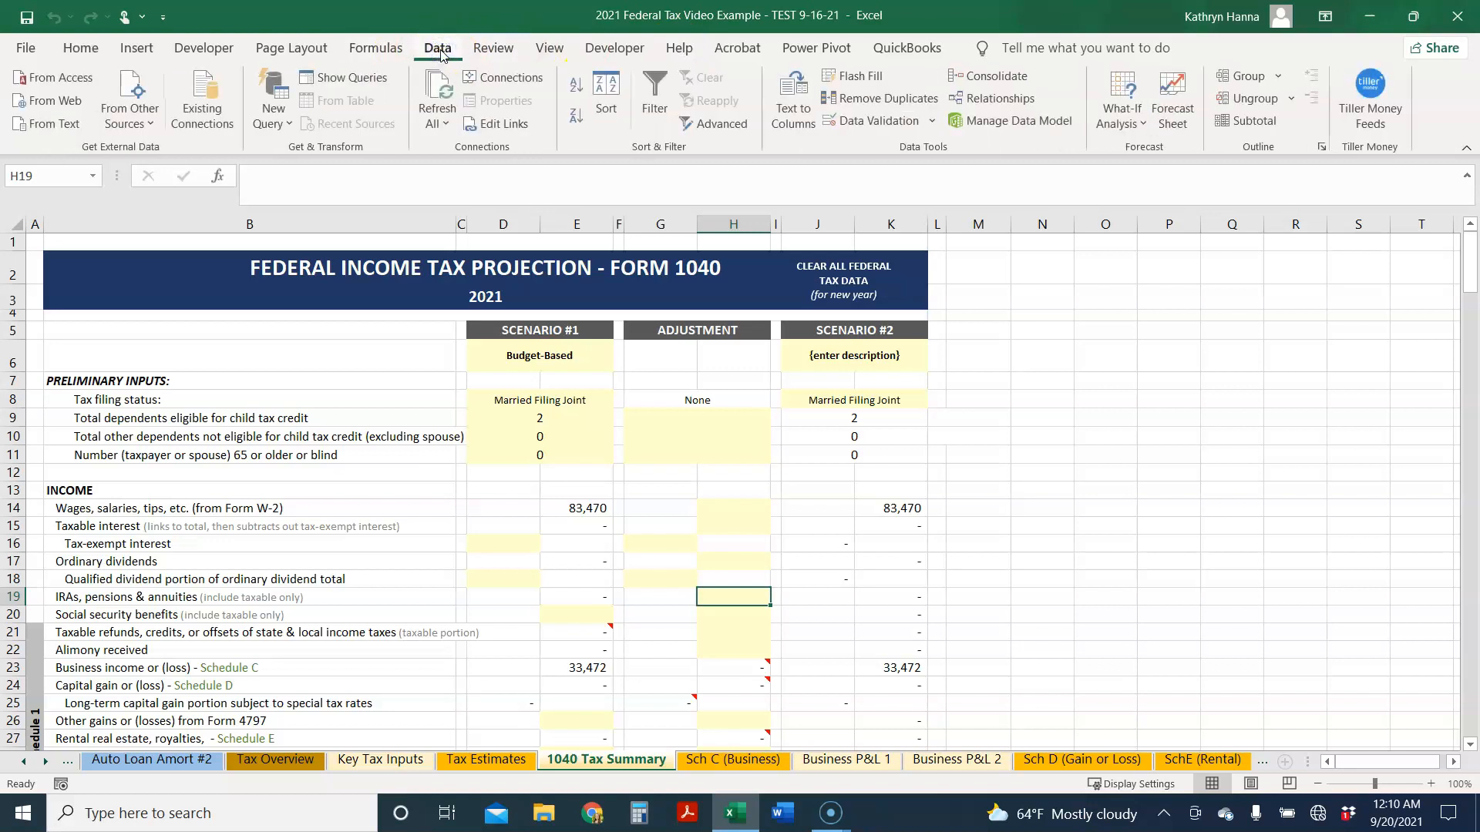
click(1123, 108)
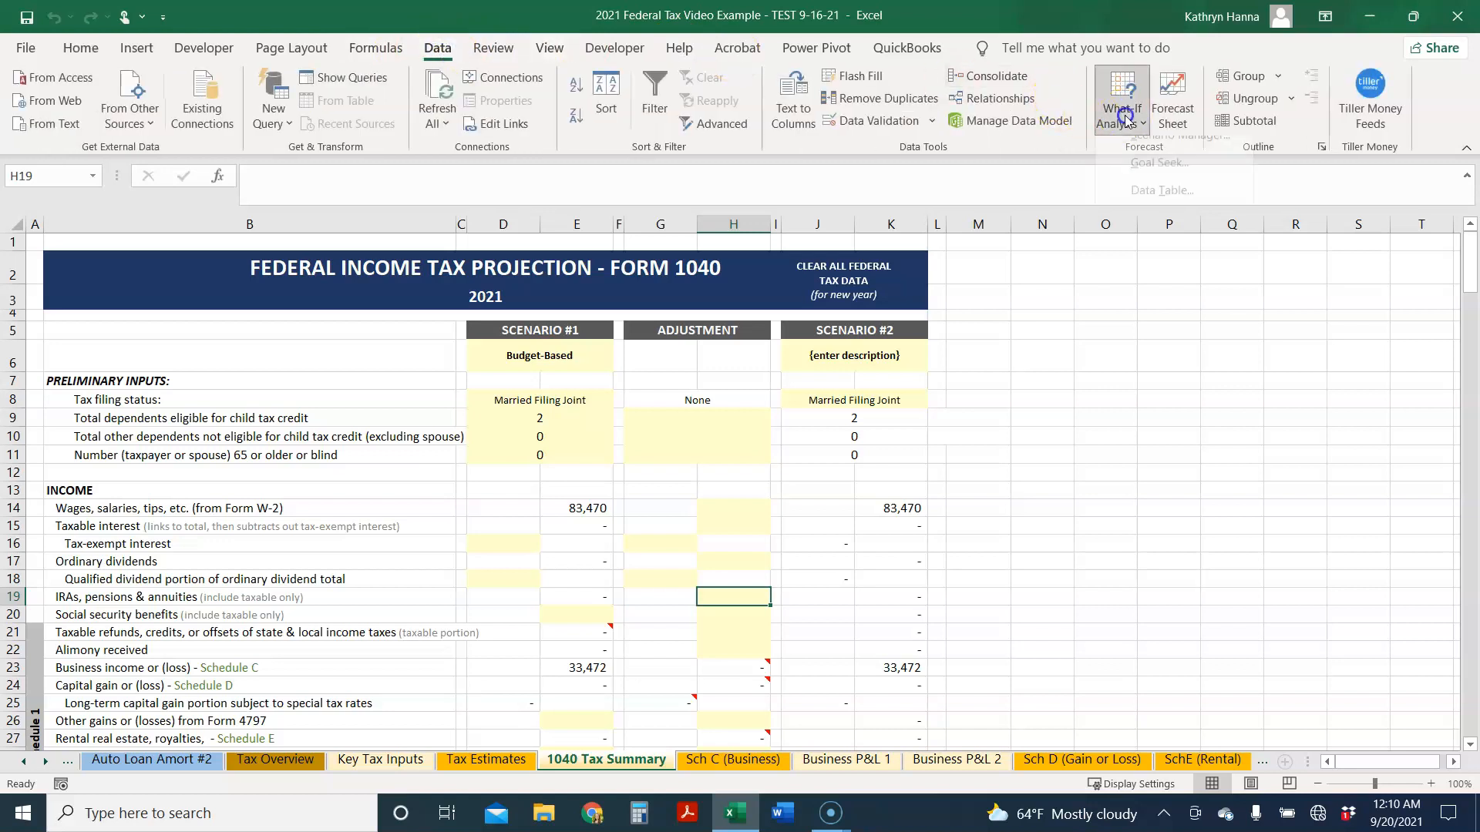
click(1141, 177)
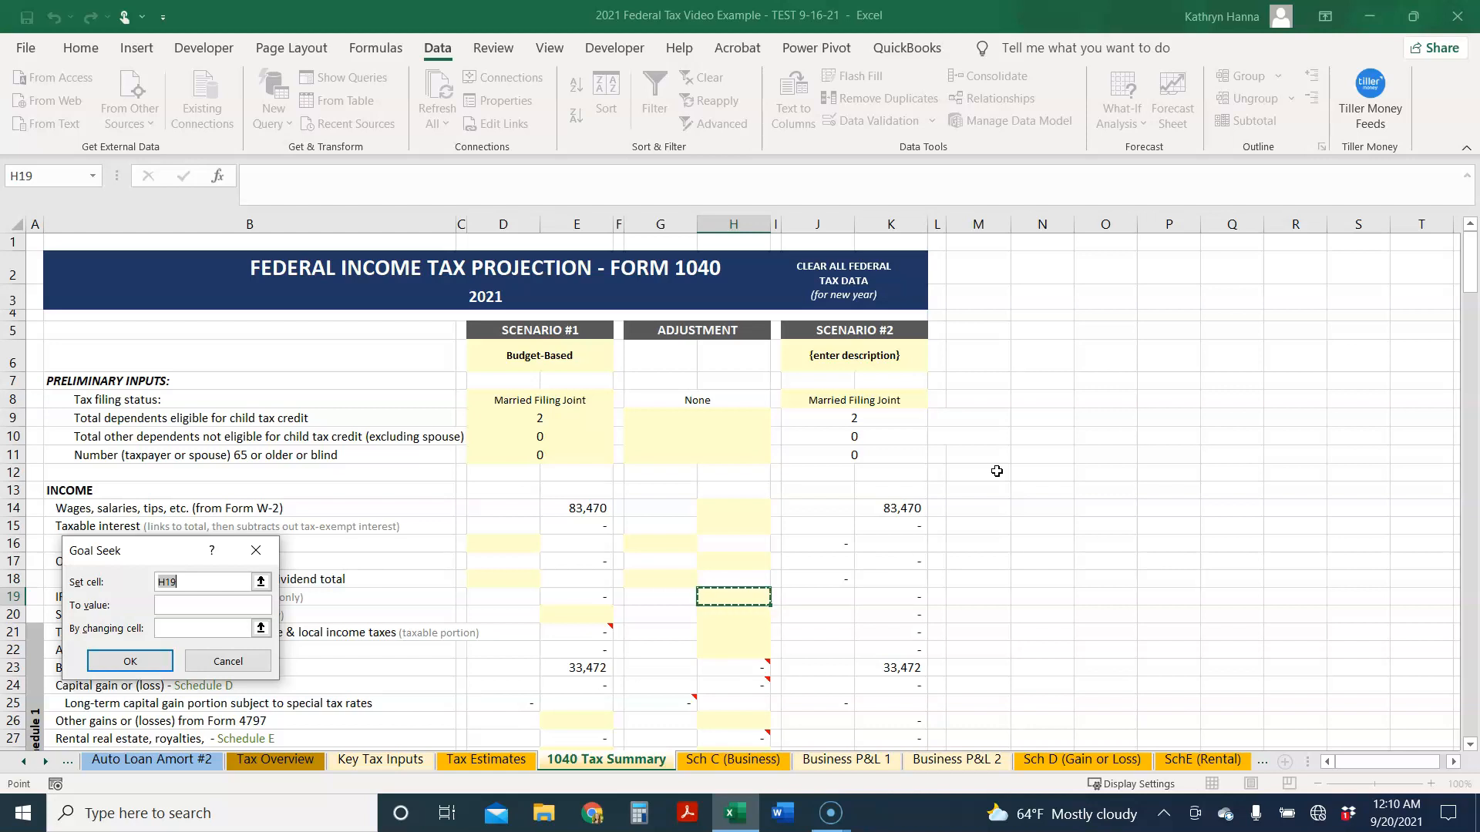
drag(152, 550, 1005, 387)
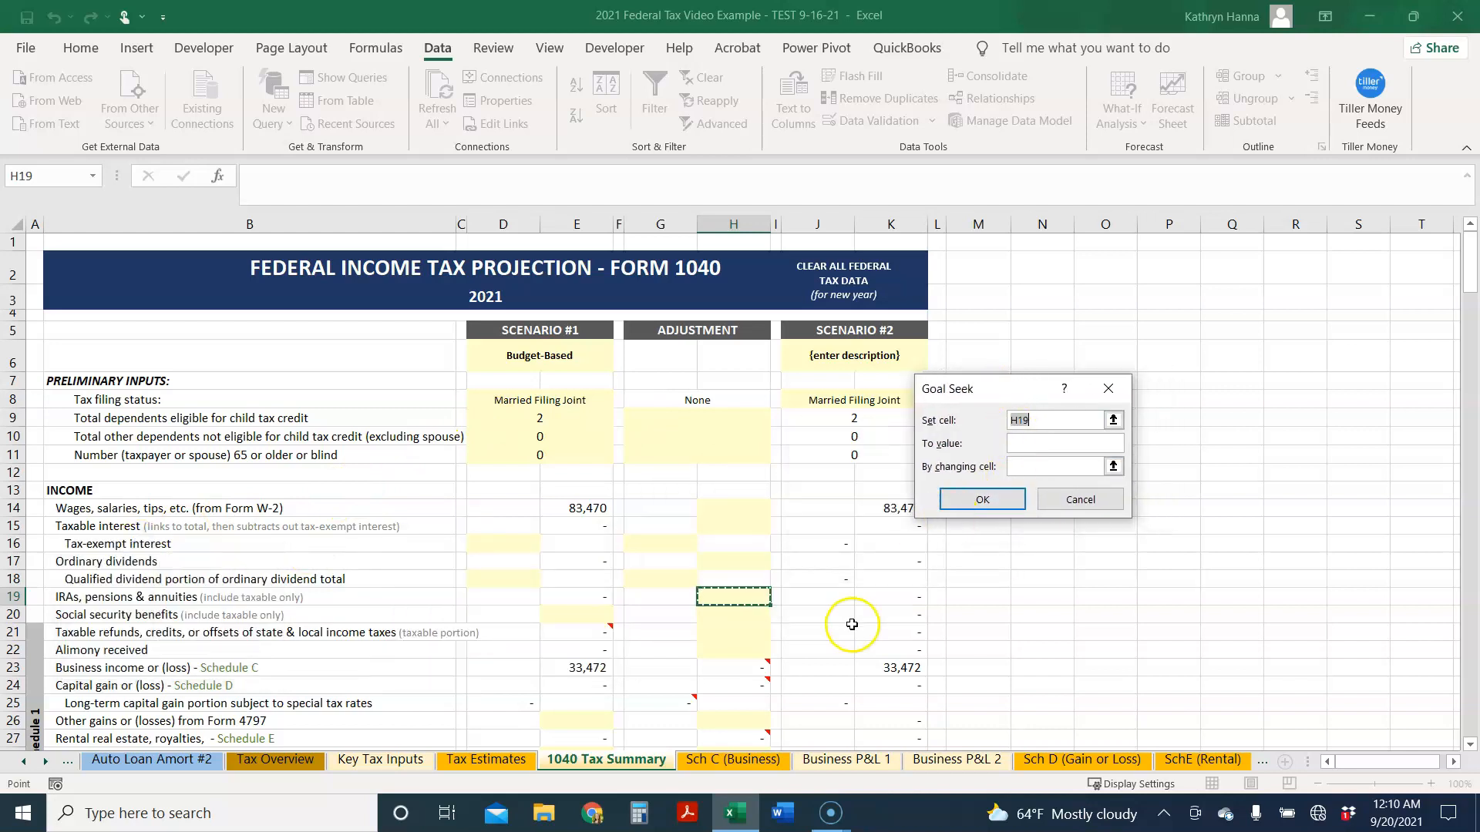
scroll(852, 624, down, 1)
scroll(852, 625, down, 7)
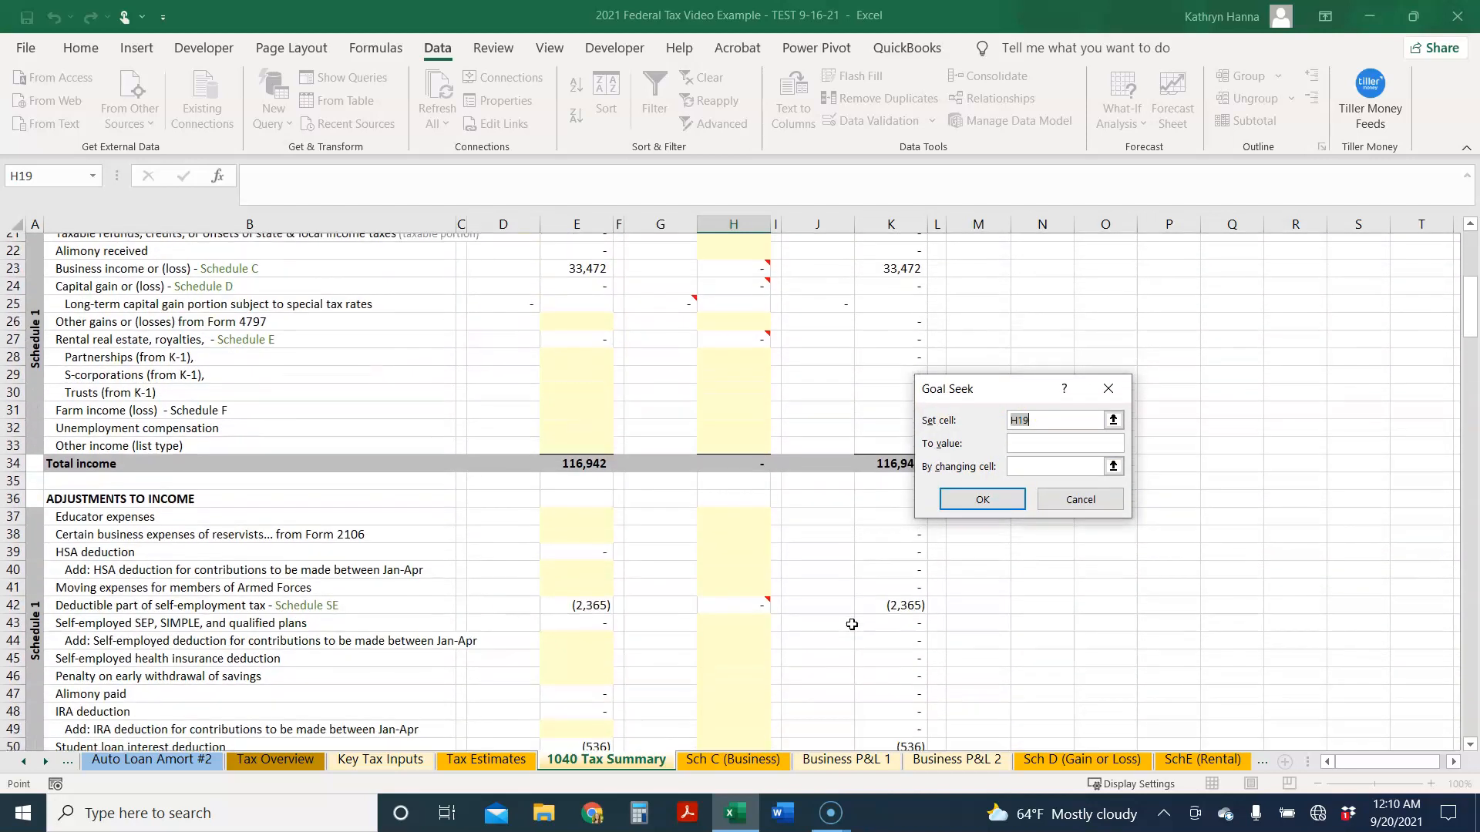
scroll(852, 624, down, 8)
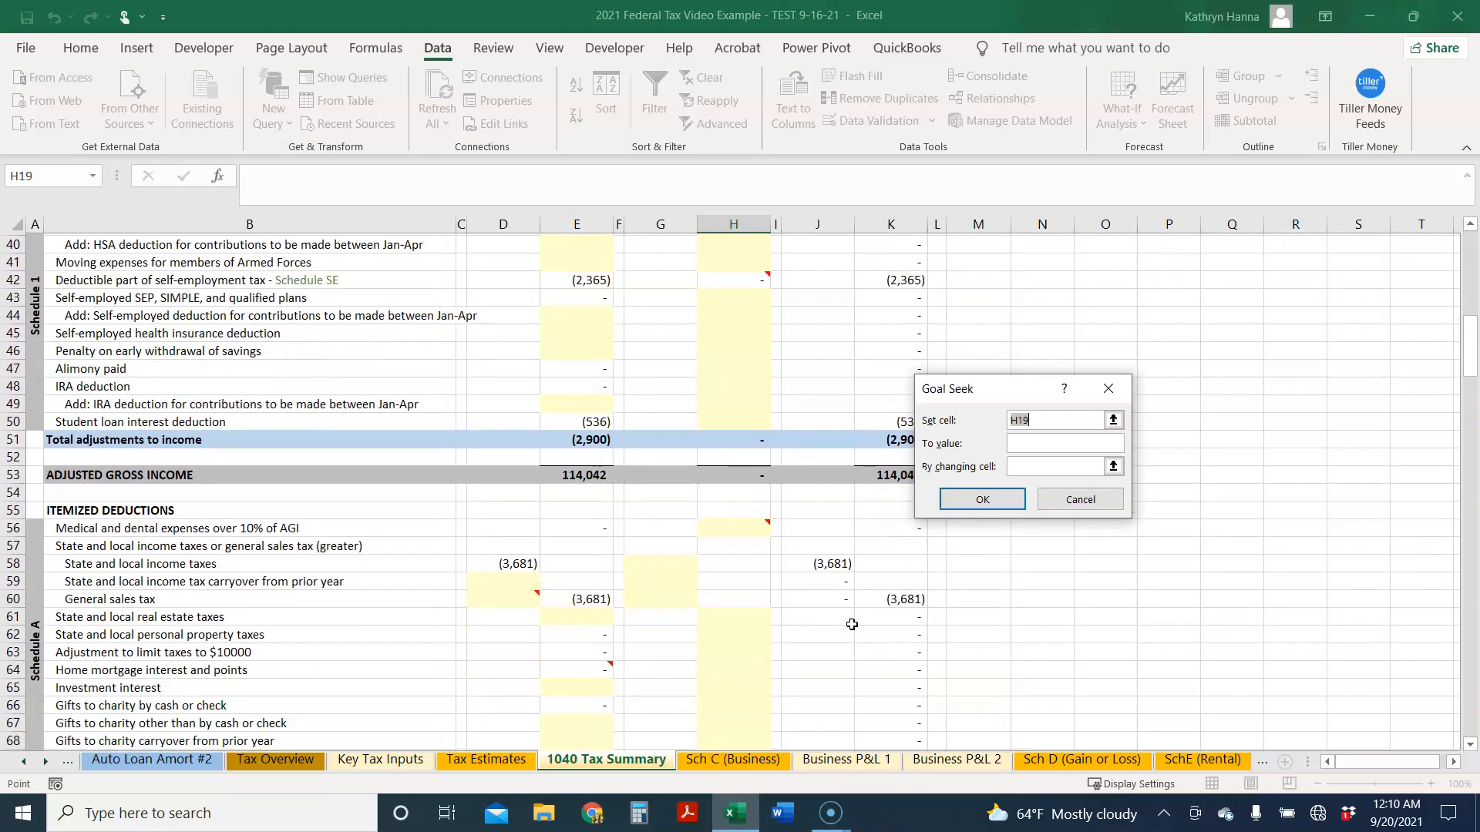
scroll(852, 624, down, 3)
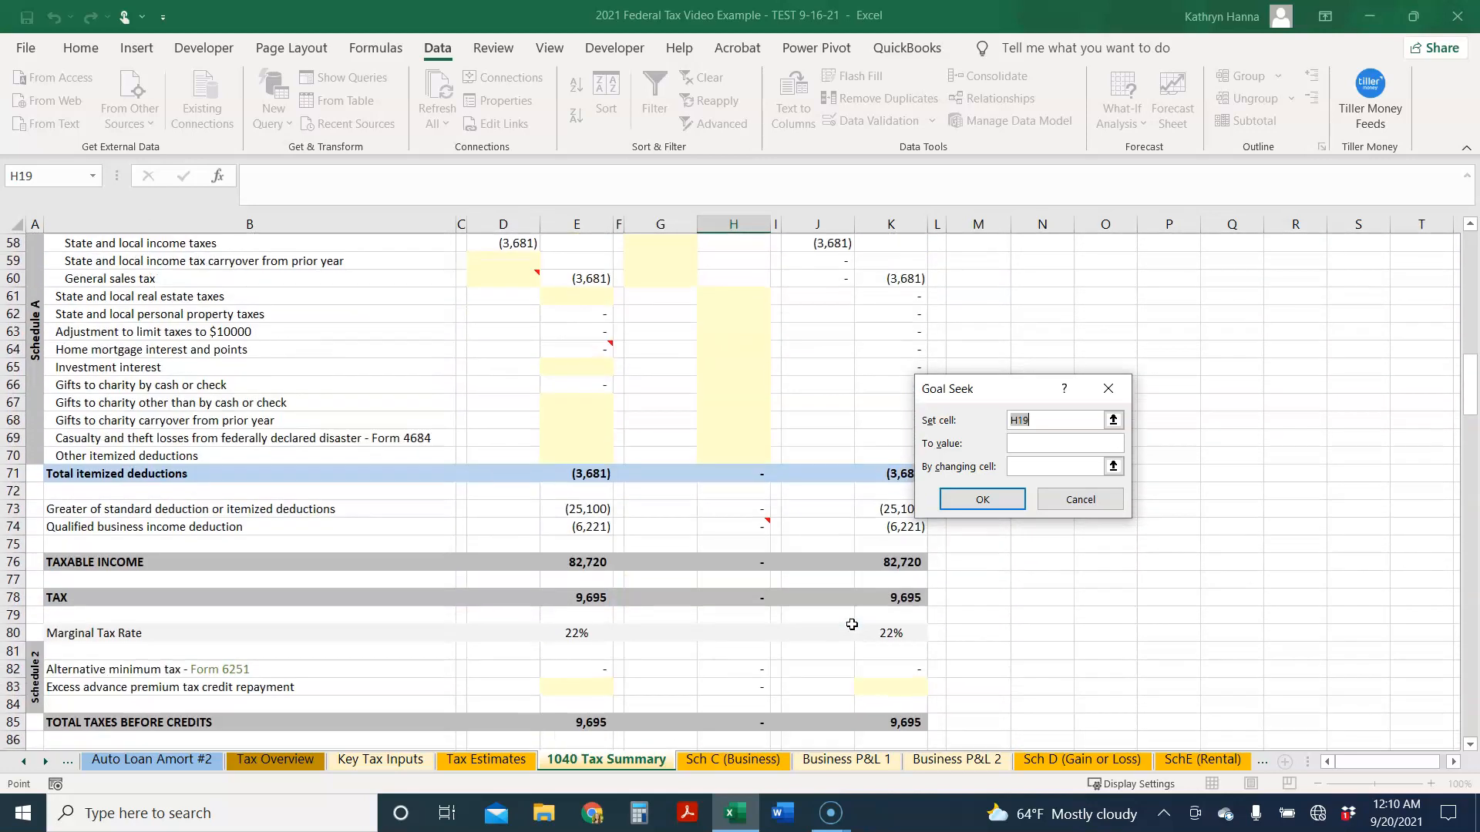
click(894, 563)
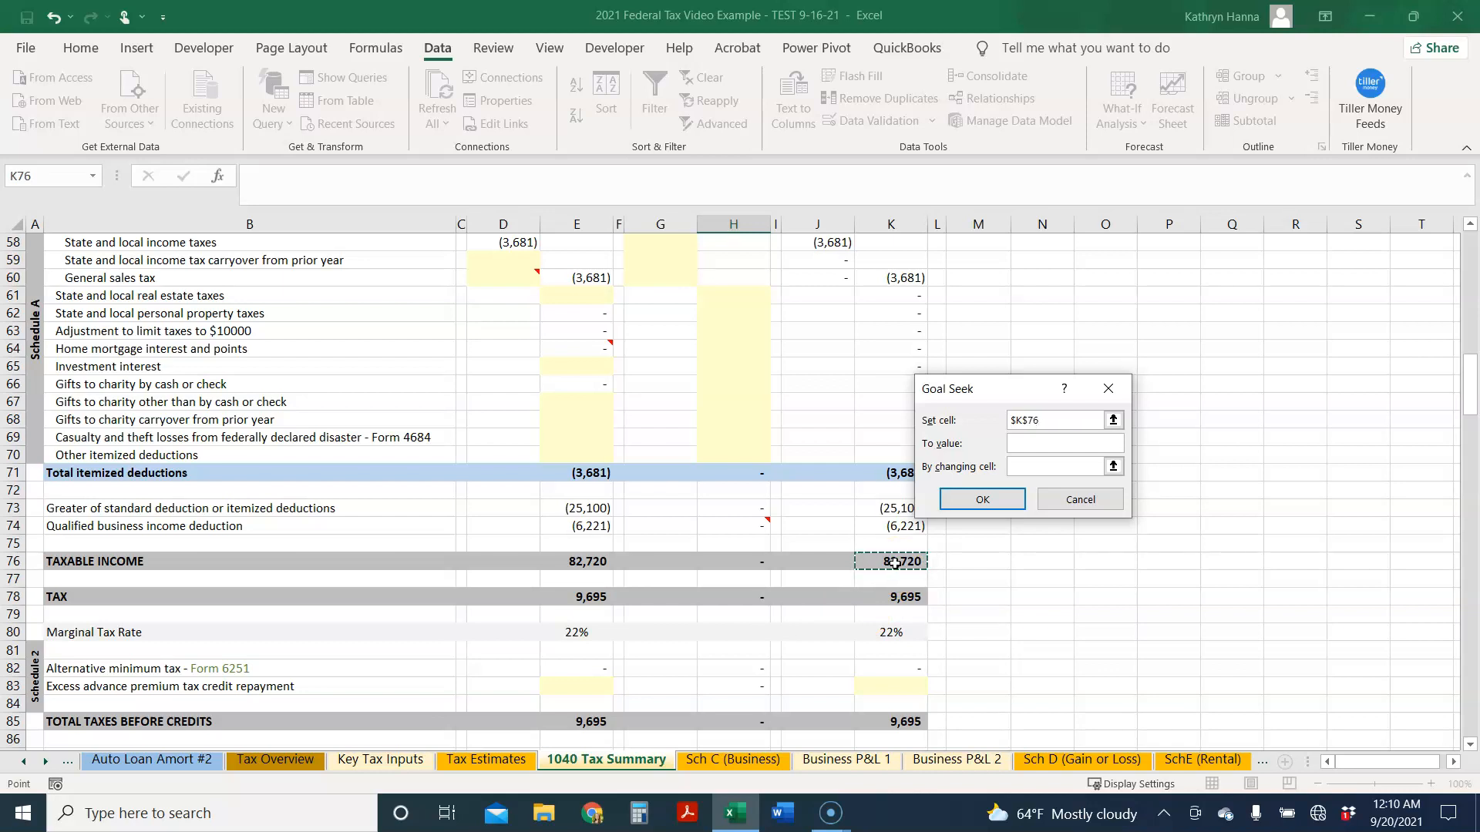
- Goal-seek a value of 172750 by changing the IRAs, pensions & annuities adjustment in H19, and accept the solution
click(1019, 443)
text(172750)
click(1019, 466)
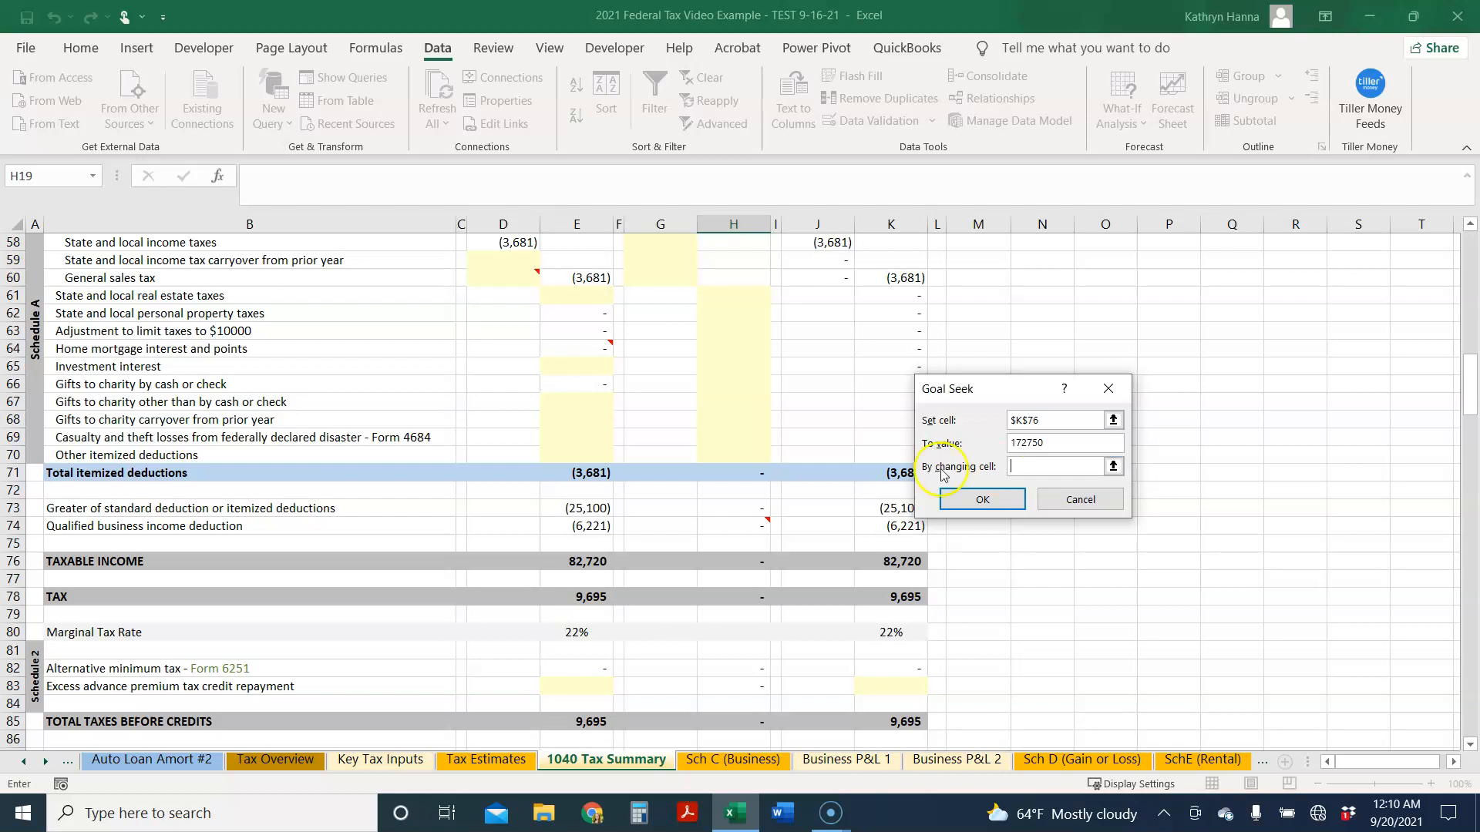
scroll(682, 468, up, 16)
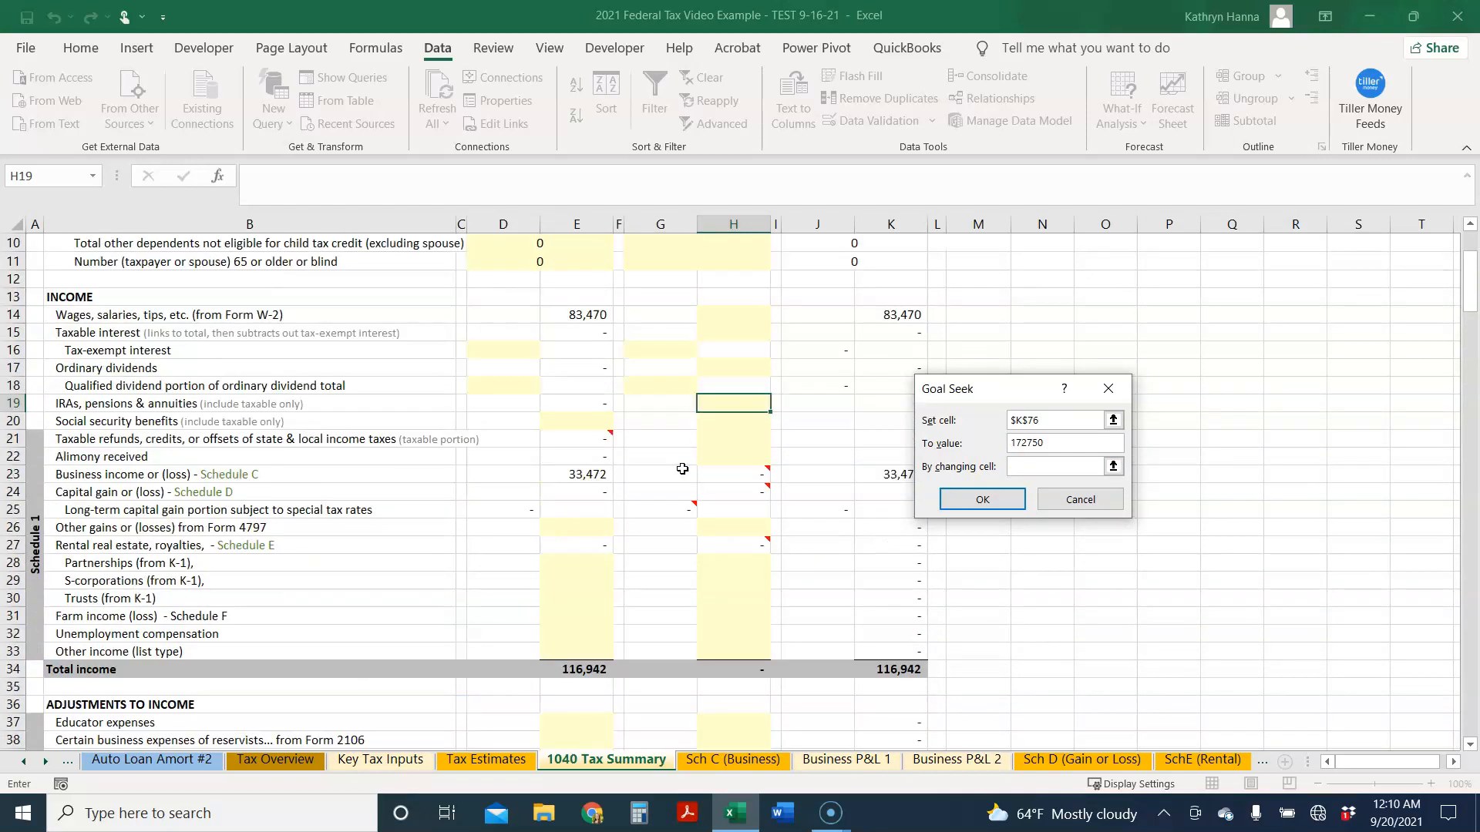
scroll(682, 469, up, 2)
click(734, 517)
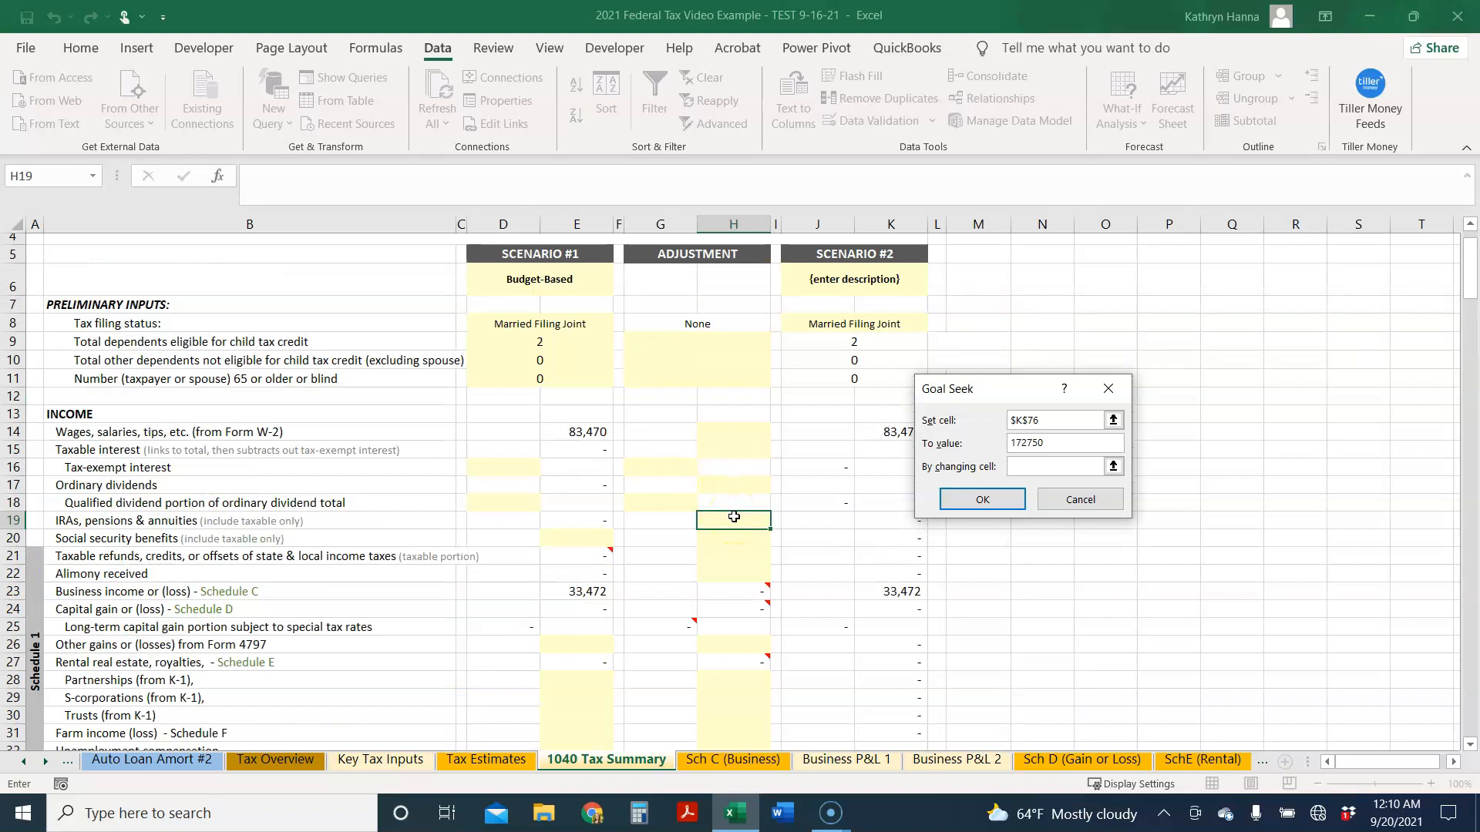
click(732, 515)
click(981, 501)
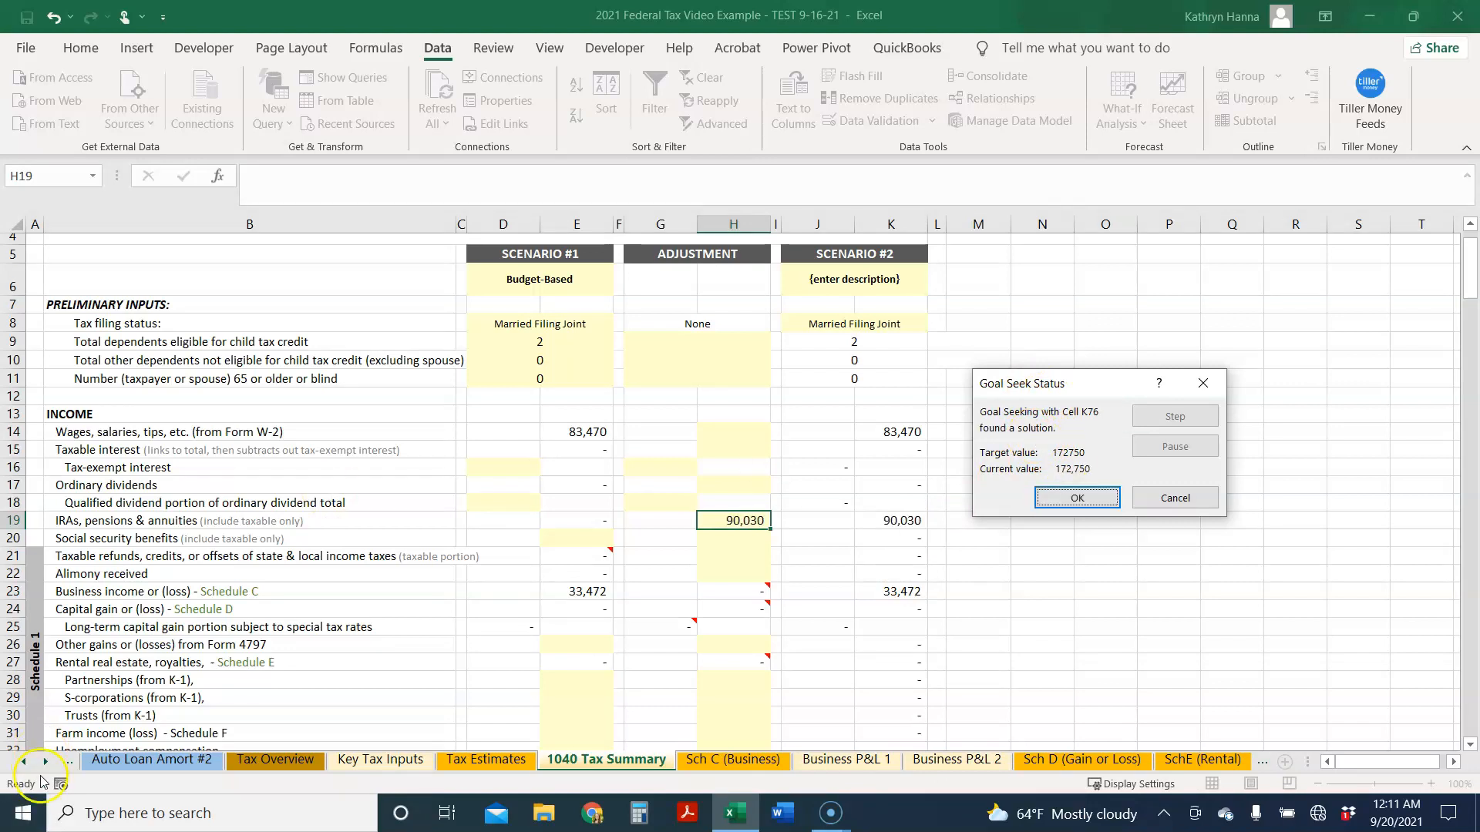
click(29, 807)
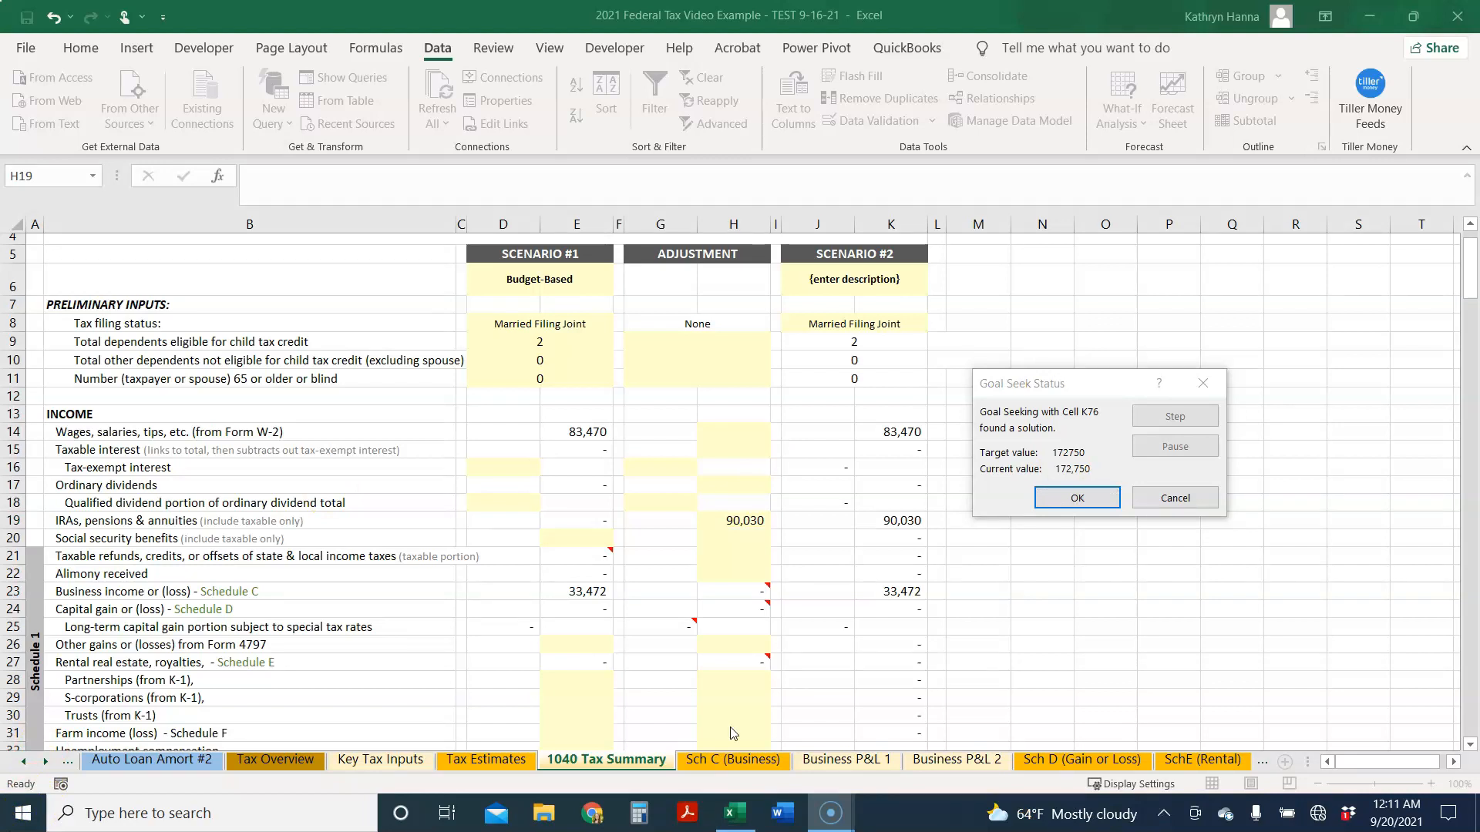
click(771, 534)
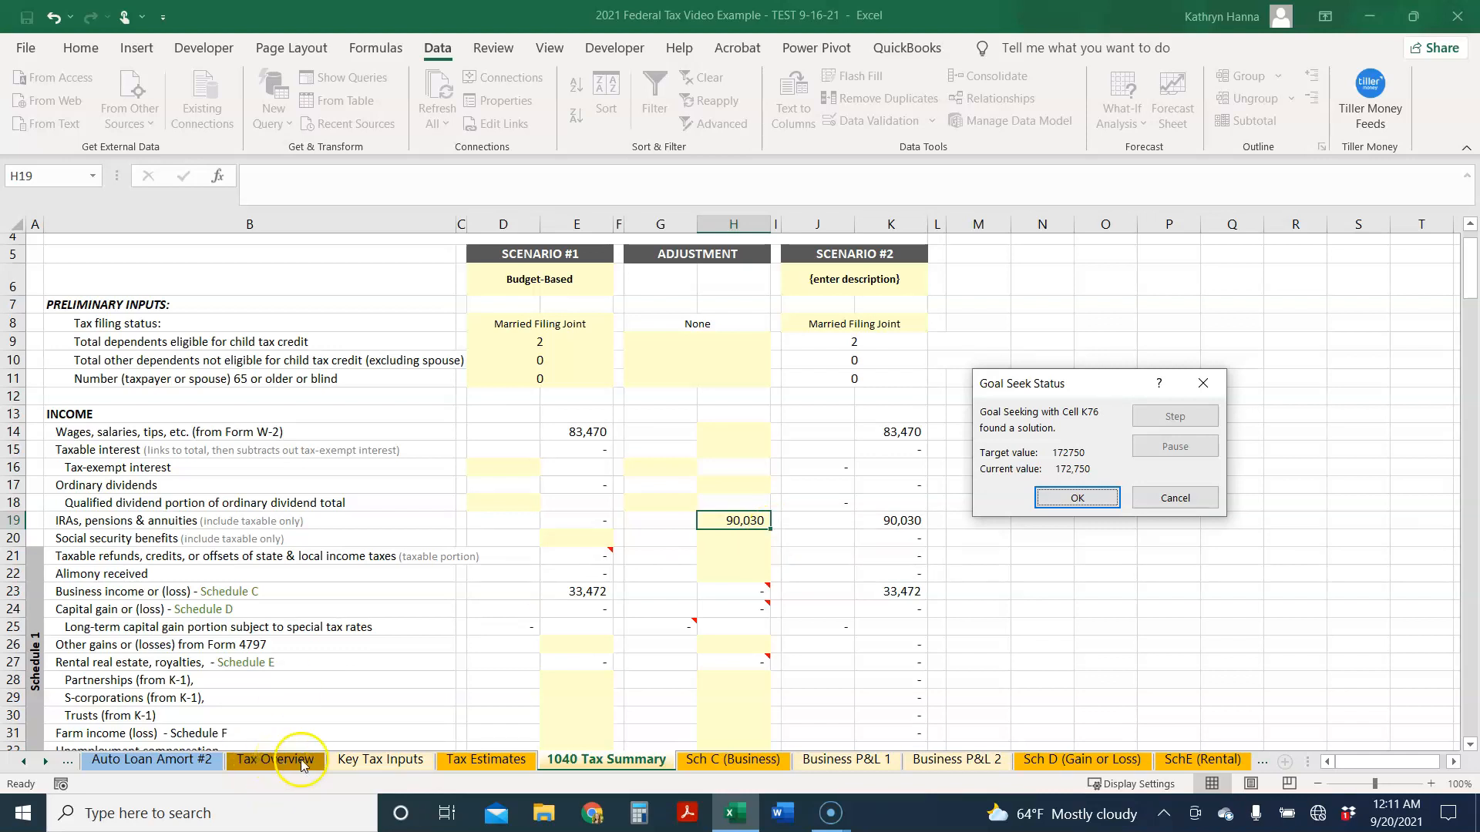
click(1078, 492)
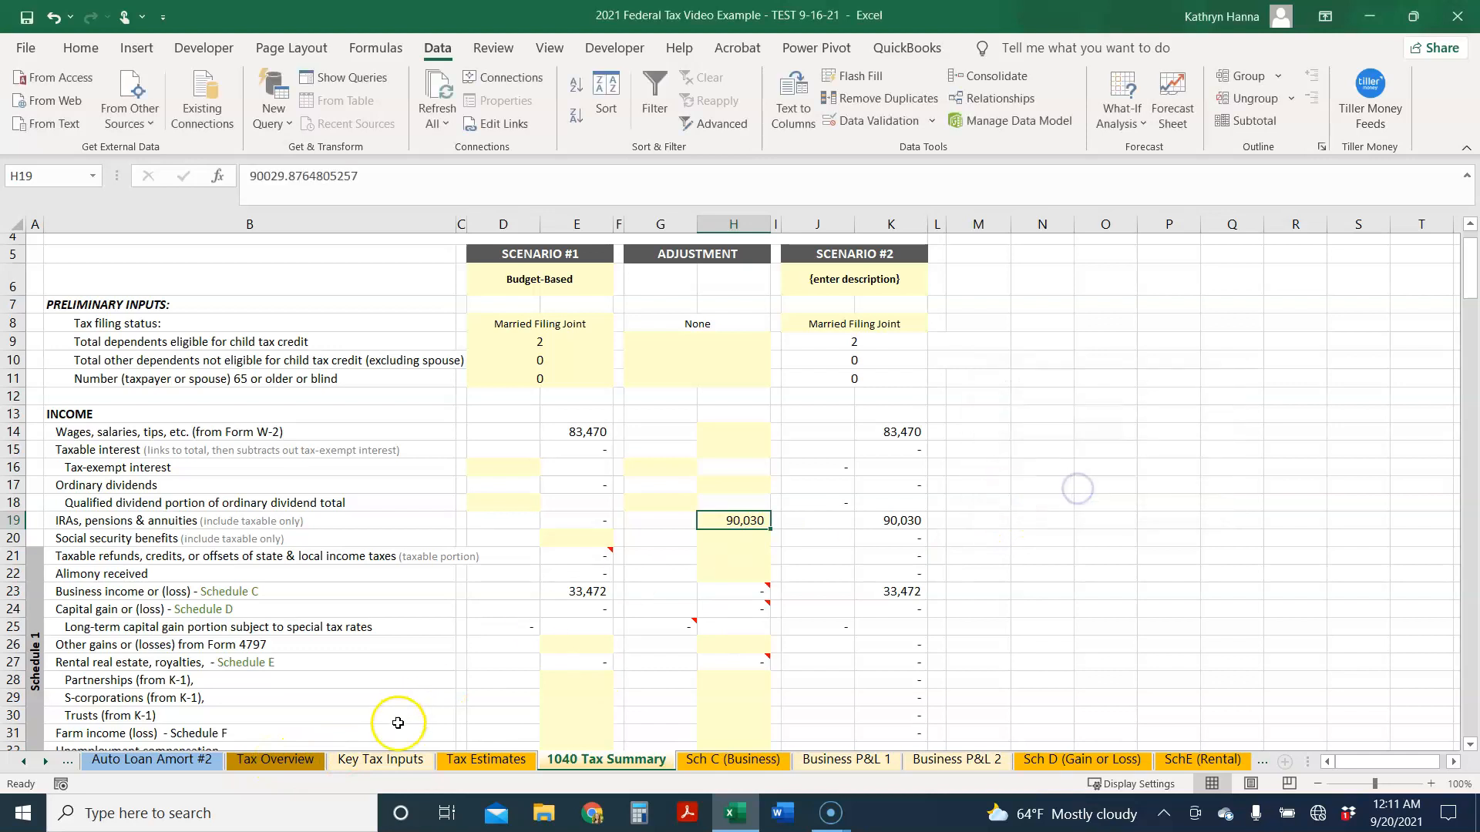
- On the Tax Overview sheet, inspect Y15 and compare scenarios by switching D6 to SCENARIO #2 and back to SCENARIO #1
click(291, 761)
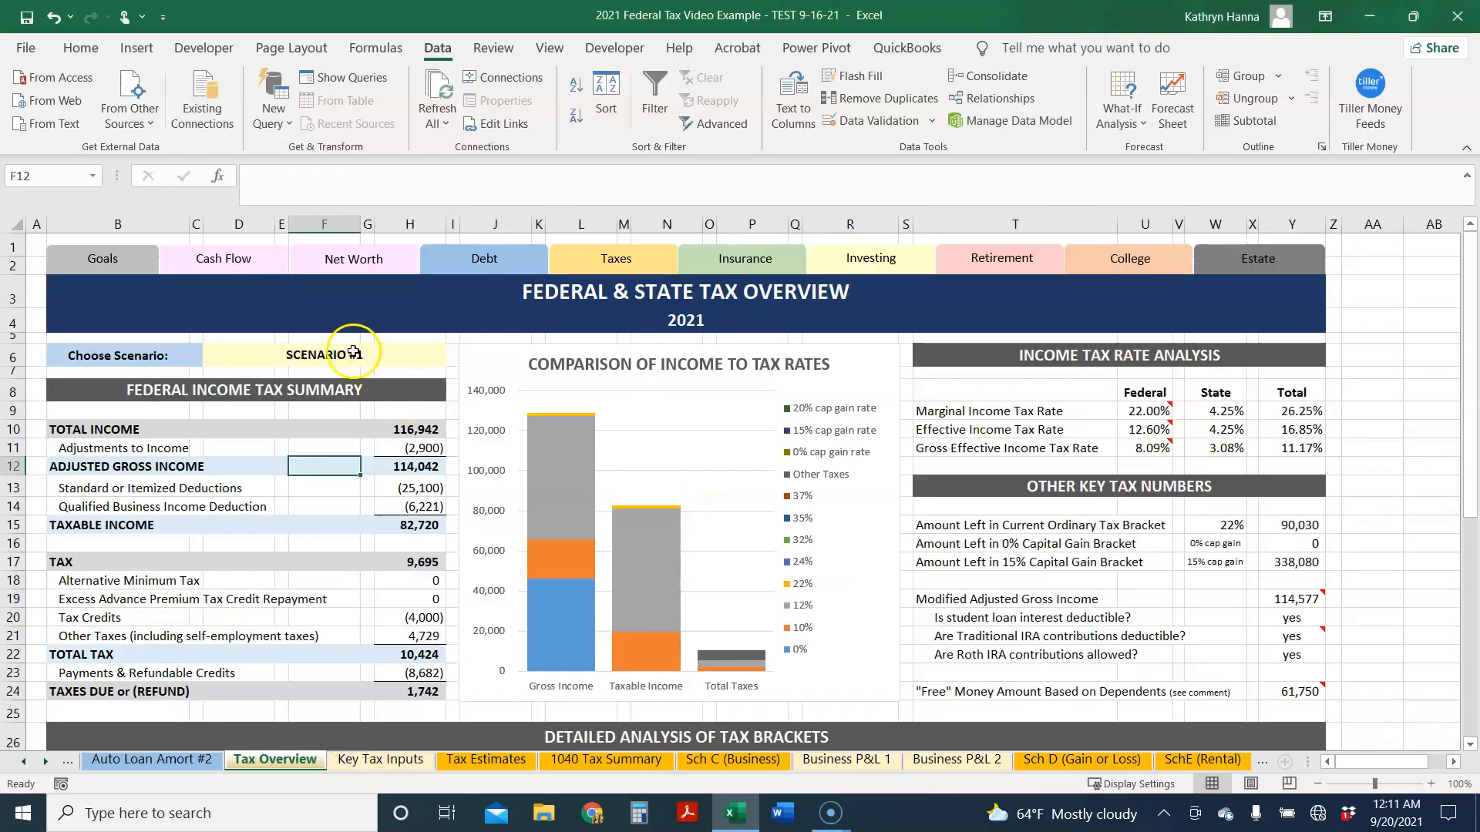
click(1290, 527)
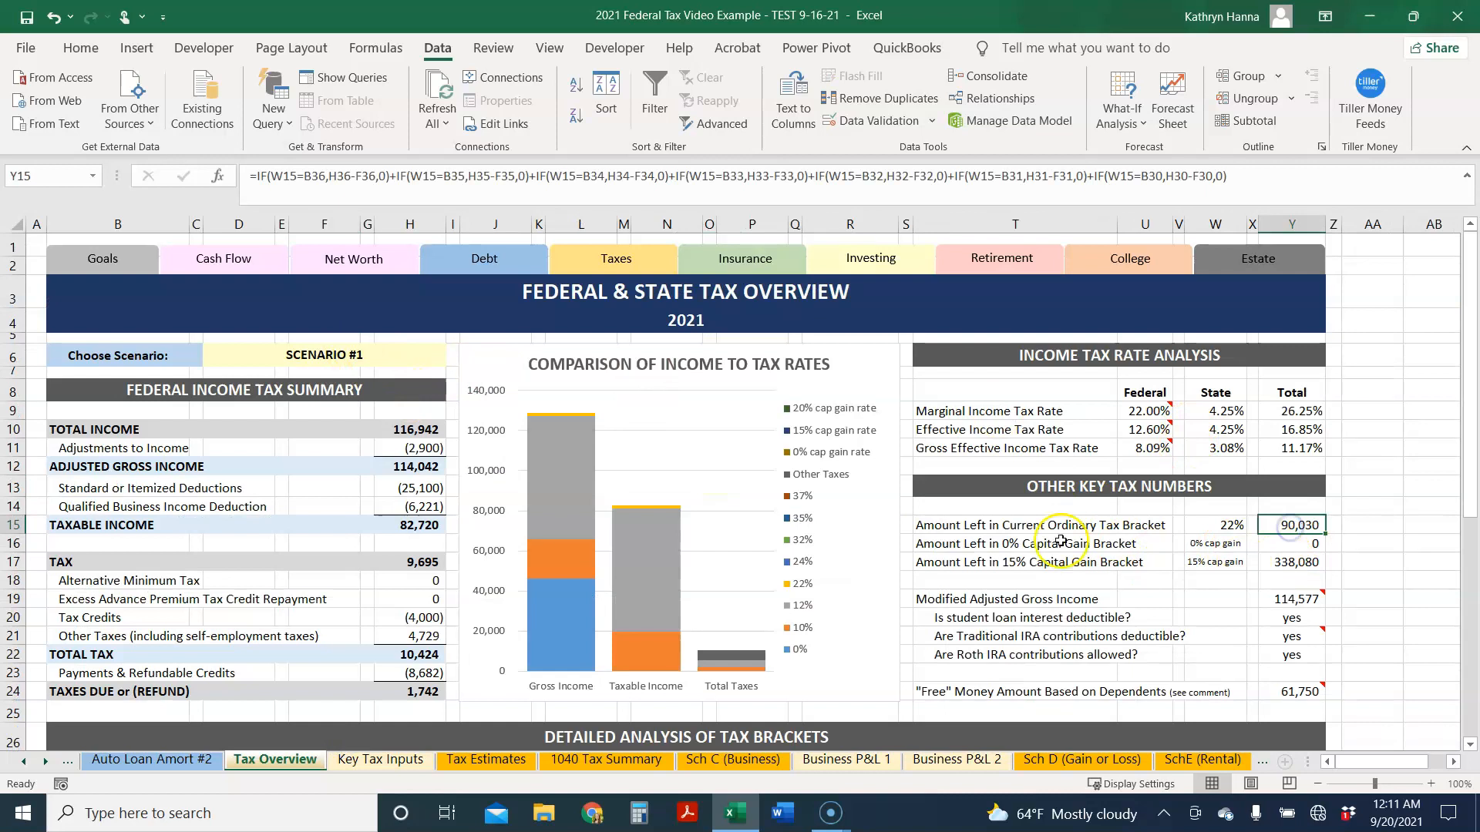
click(352, 354)
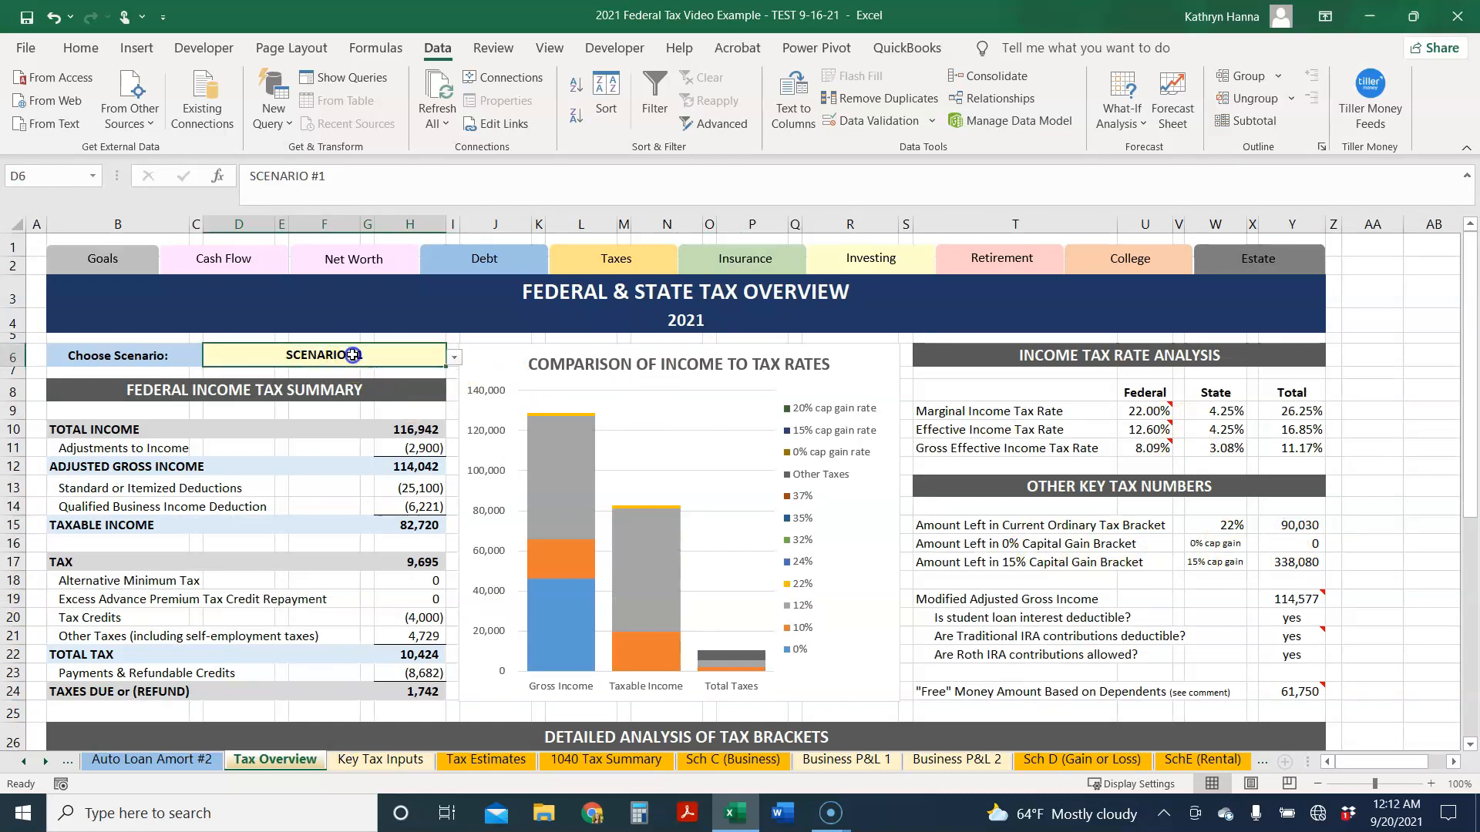
click(454, 357)
click(401, 388)
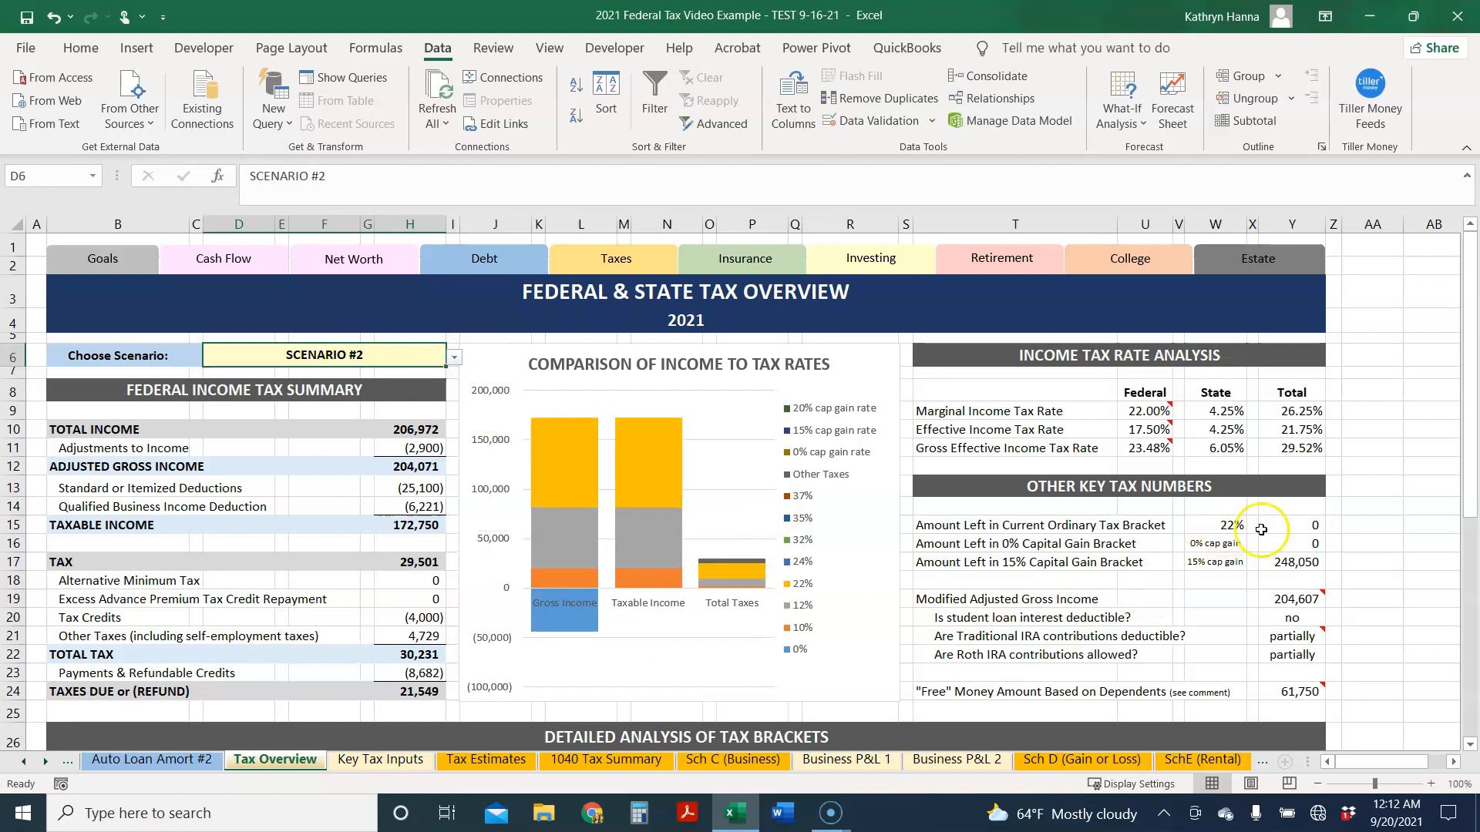
click(451, 356)
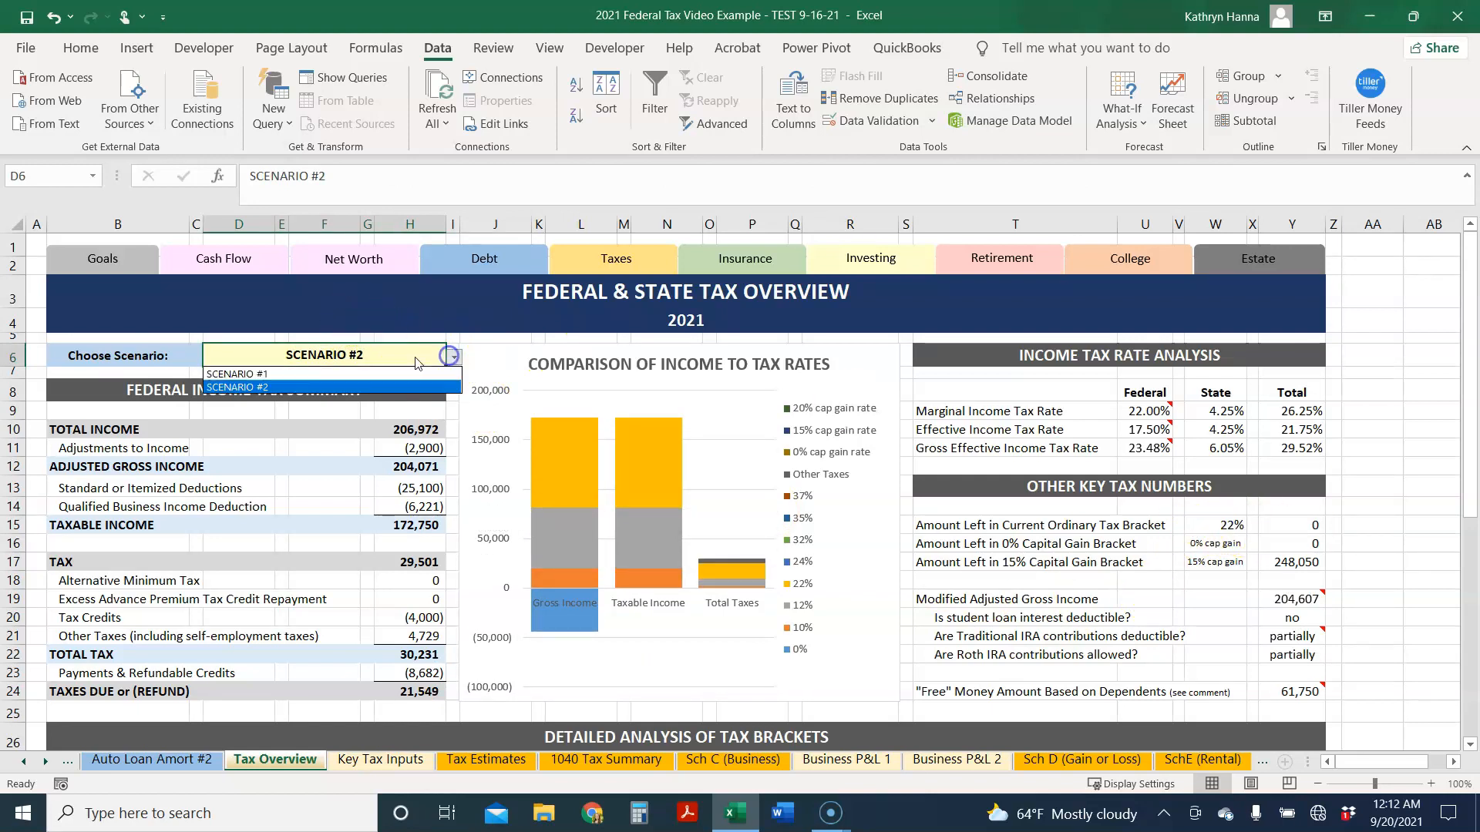
click(378, 374)
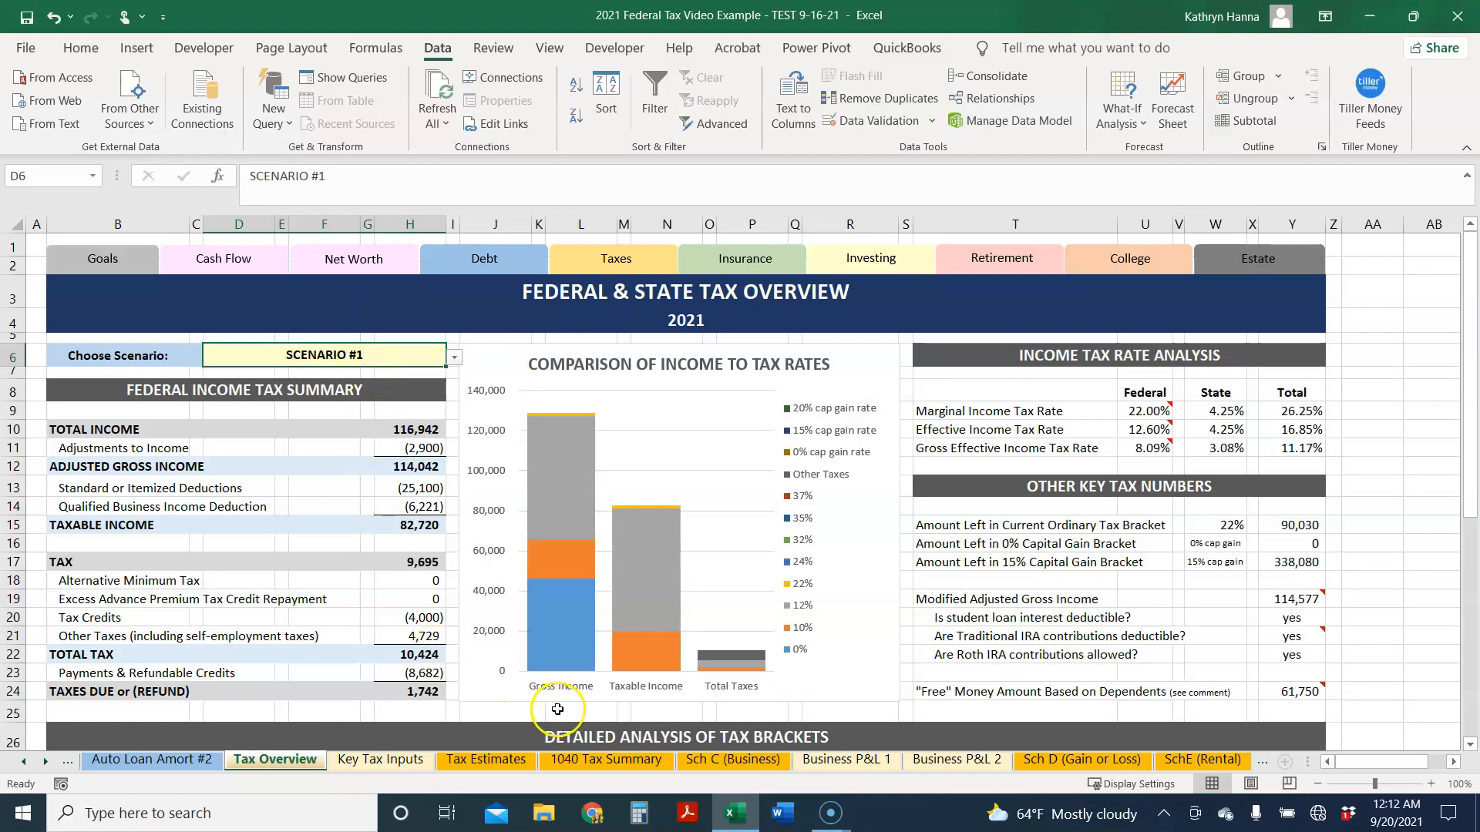
- On the 1040 Tax Summary sheet, examine the income rows, including the partnership and S-corporation K-1 inputs in E28:E29
click(620, 760)
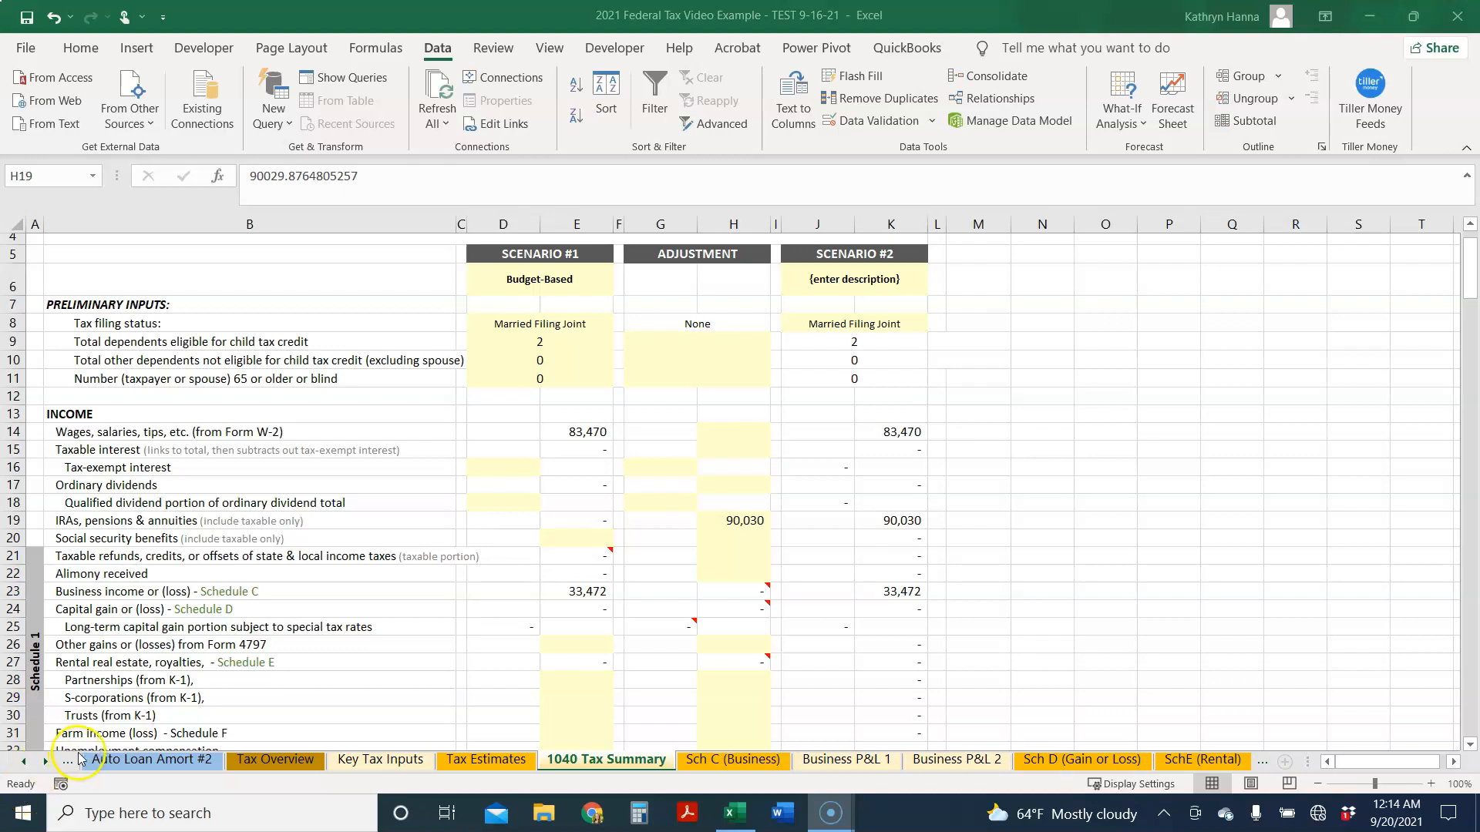
scroll(77, 736, up, 1)
scroll(423, 598, down, 4)
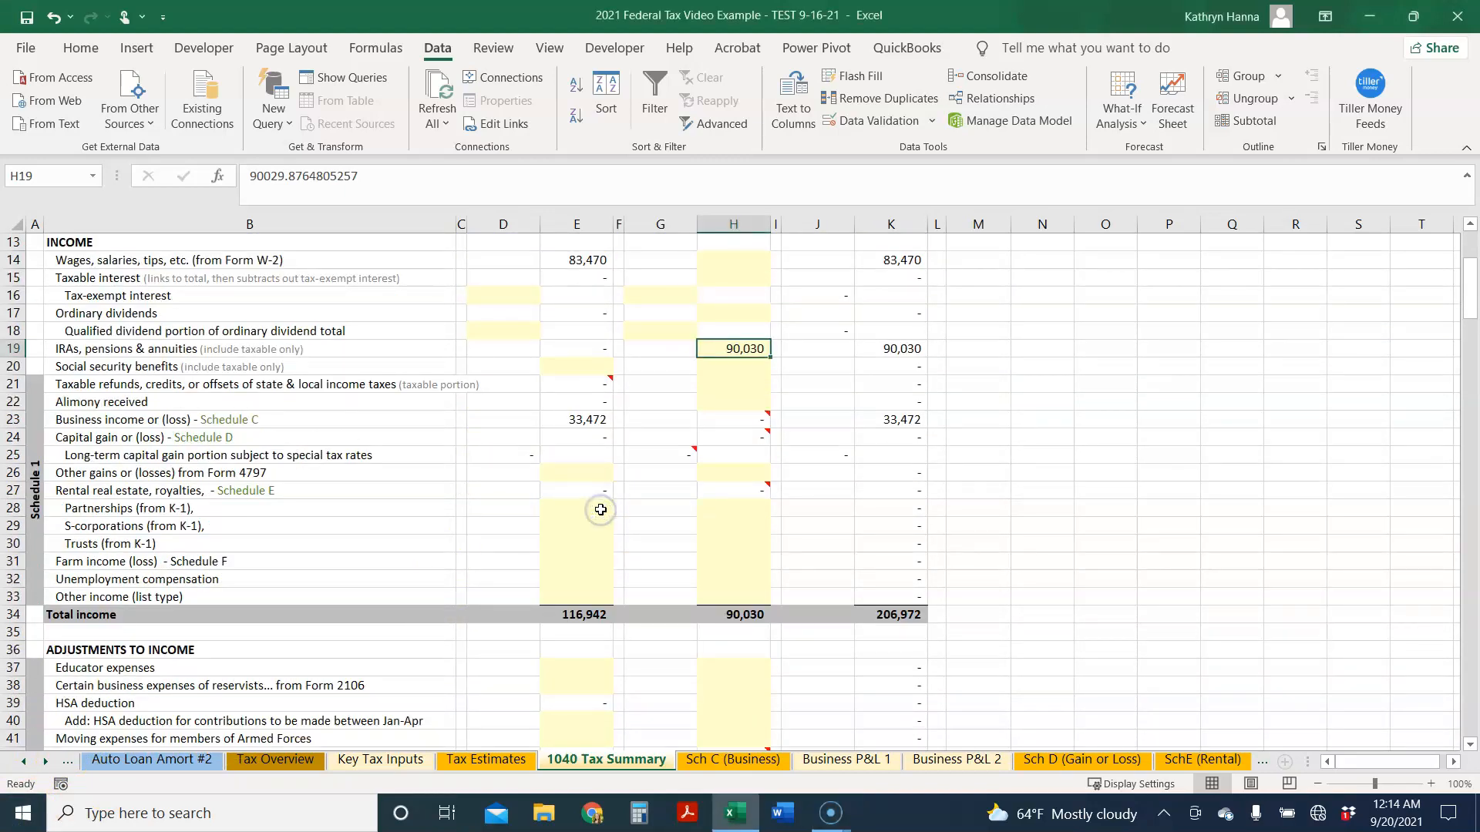
click(599, 509)
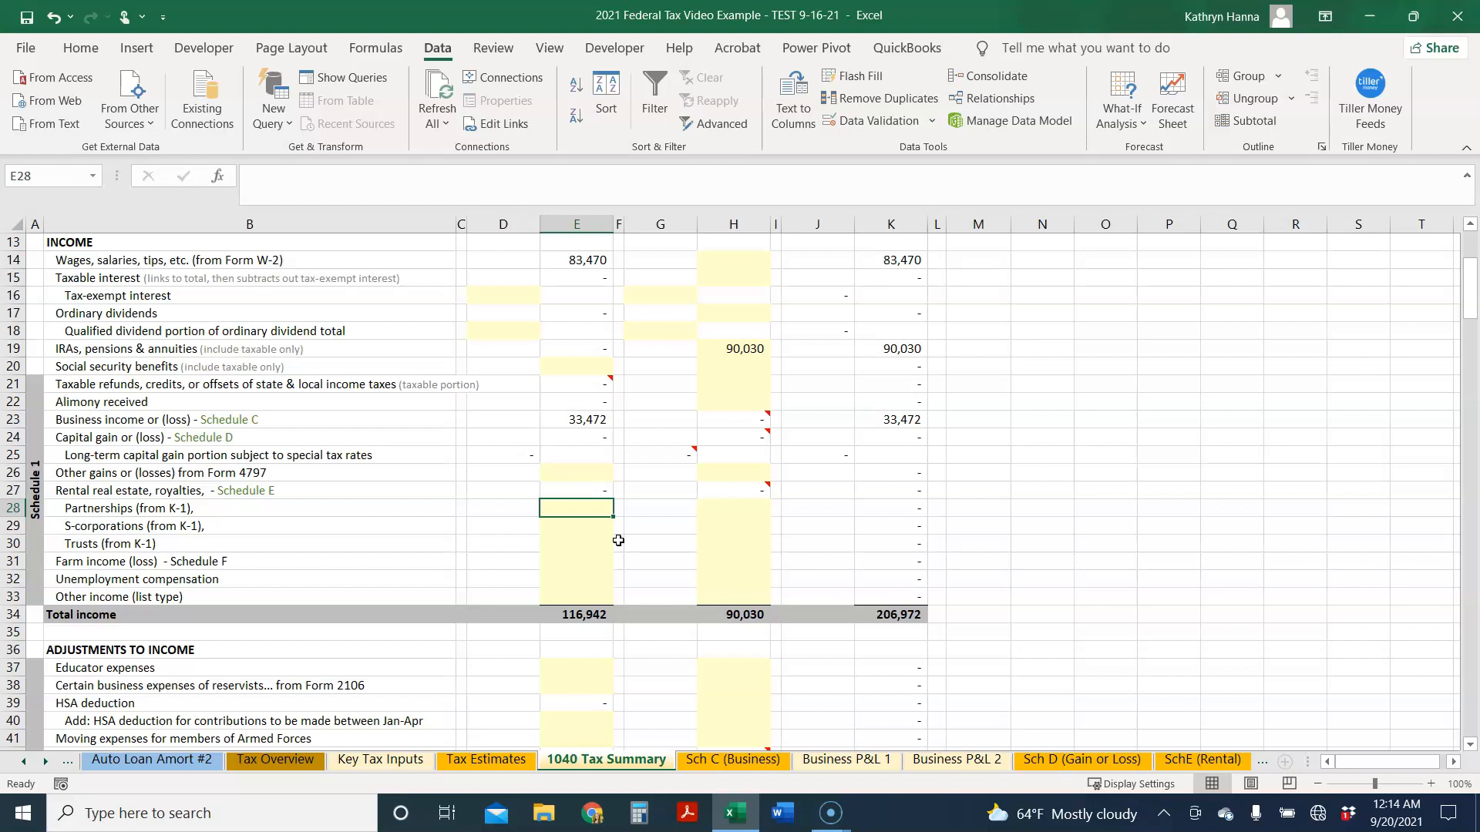
key(Down)
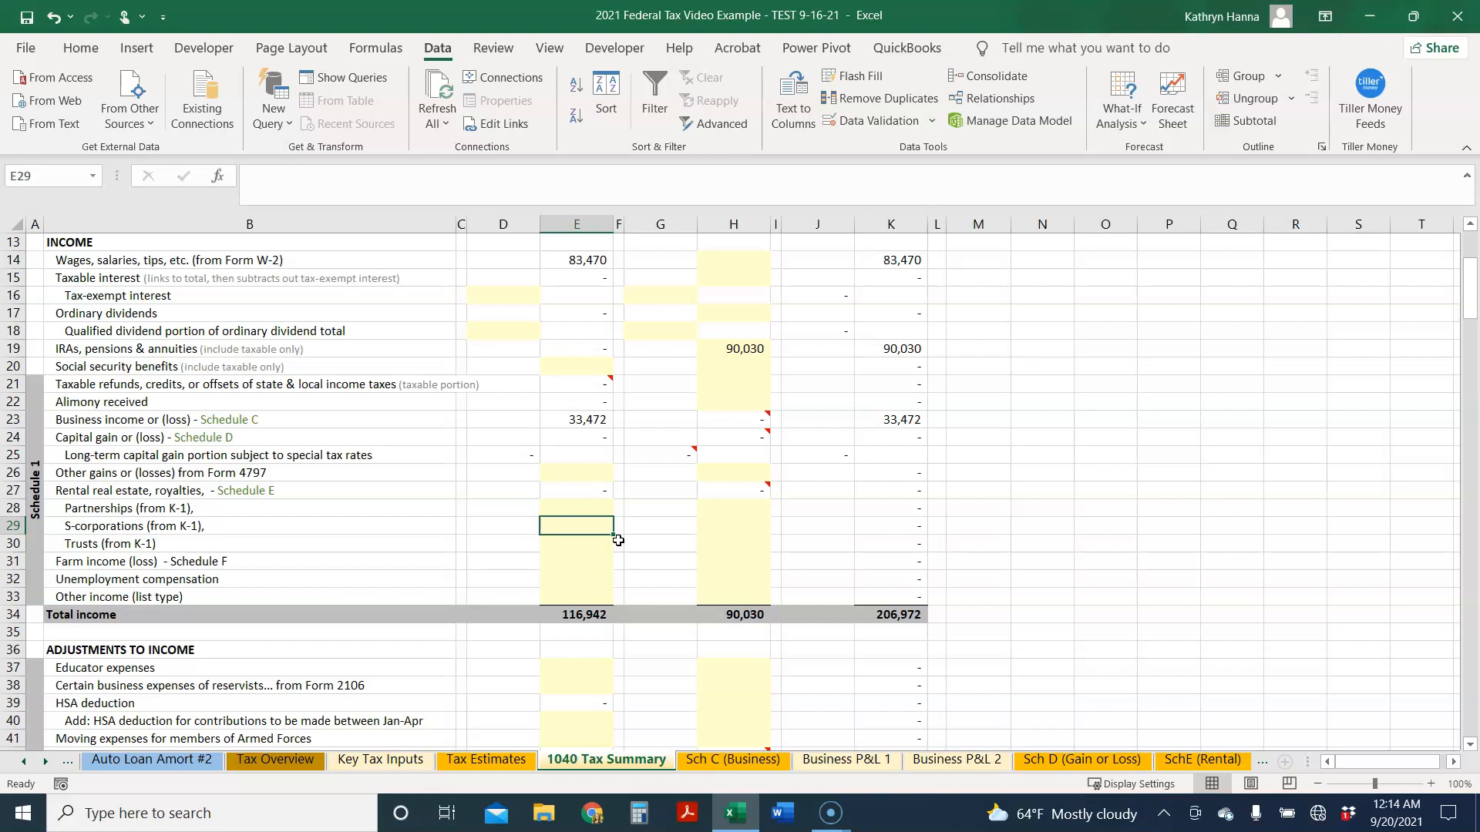
- On the Schedule SE sheet, examine the self-employment tax calculation and the Schedule K-1 for 1065 input in D13
click(45, 762)
click(46, 762)
click(46, 761)
click(46, 761)
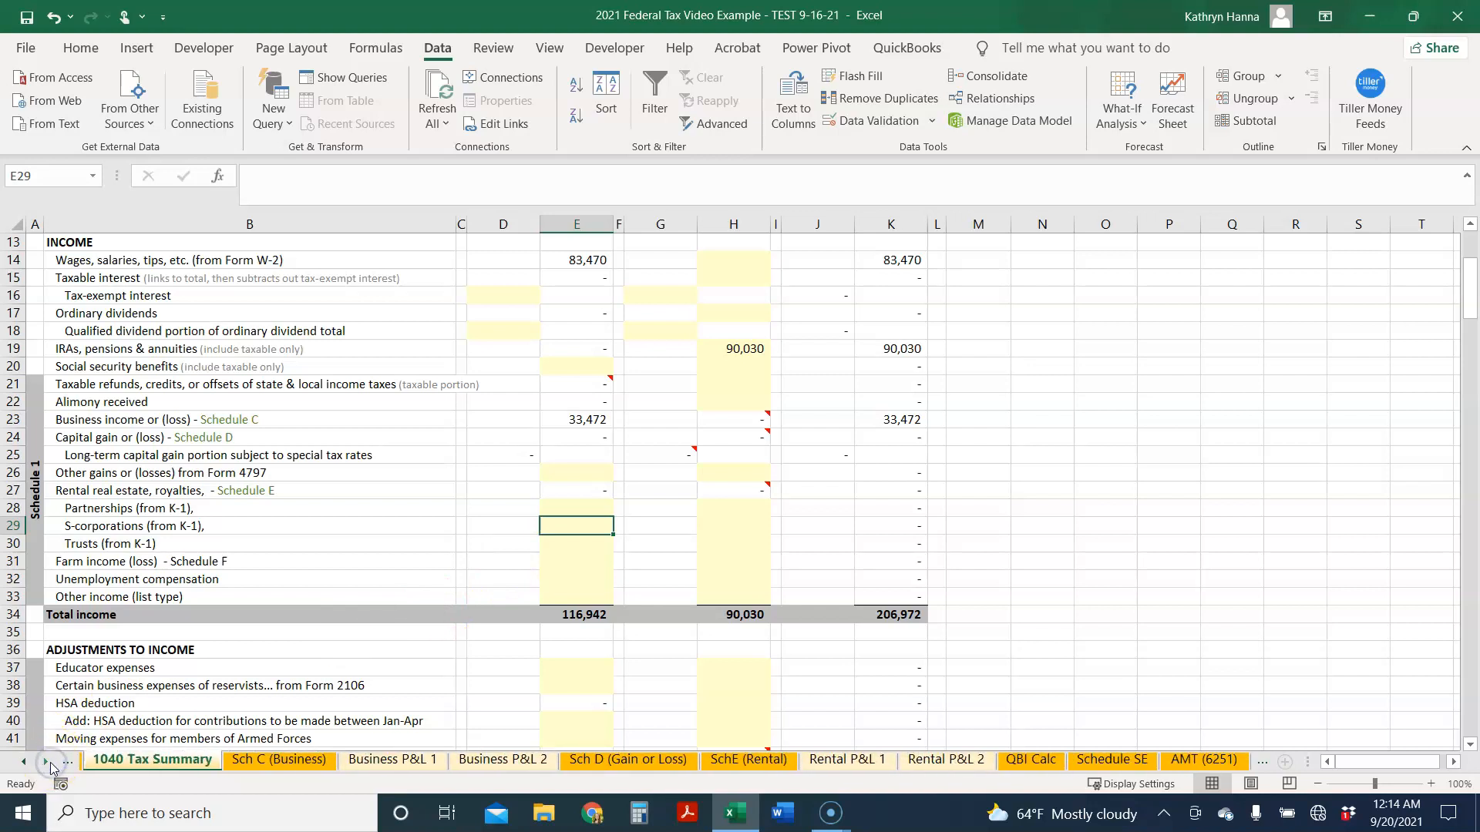
click(1102, 762)
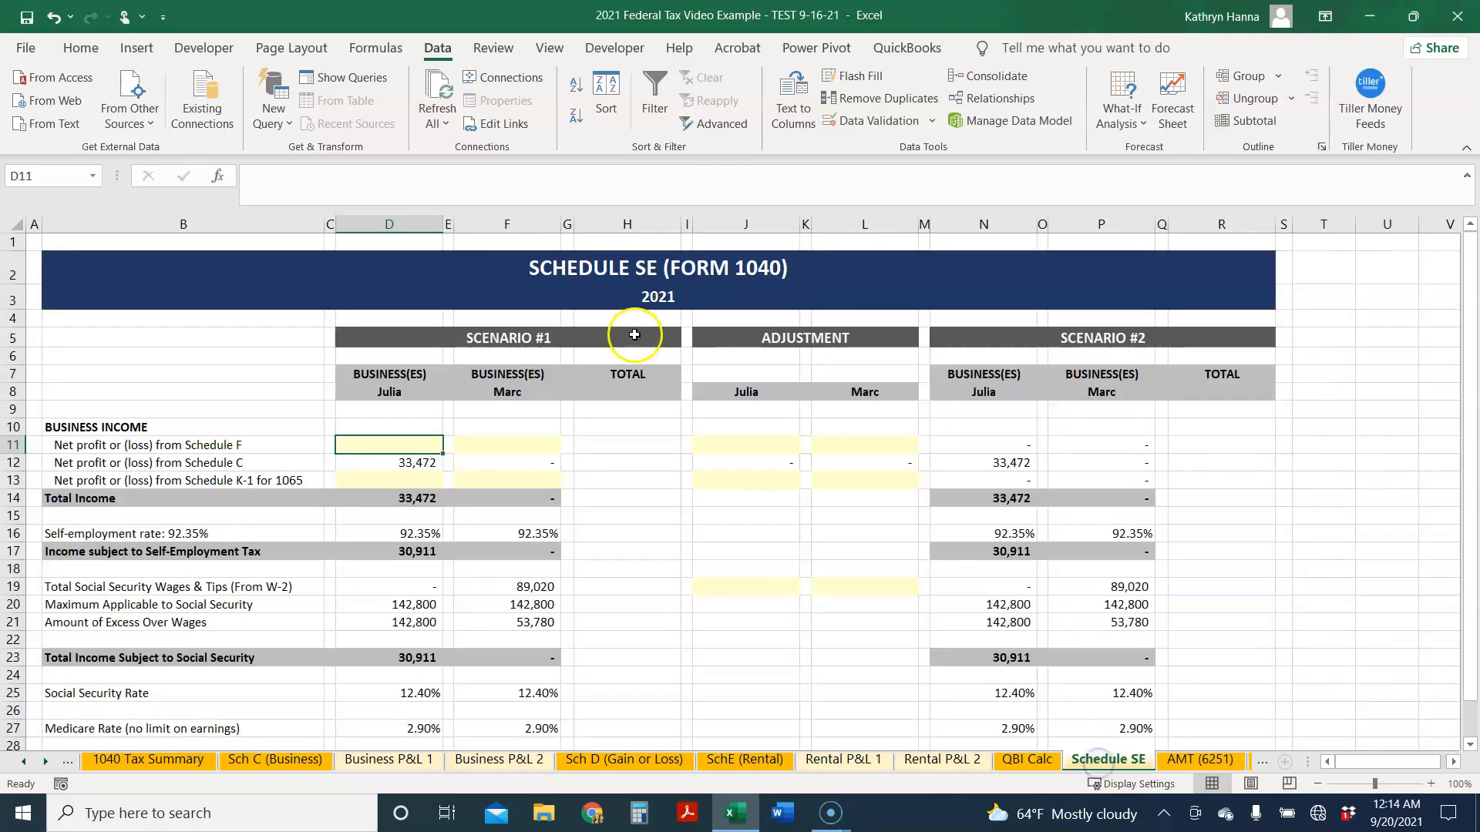
scroll(634, 446, down, 1)
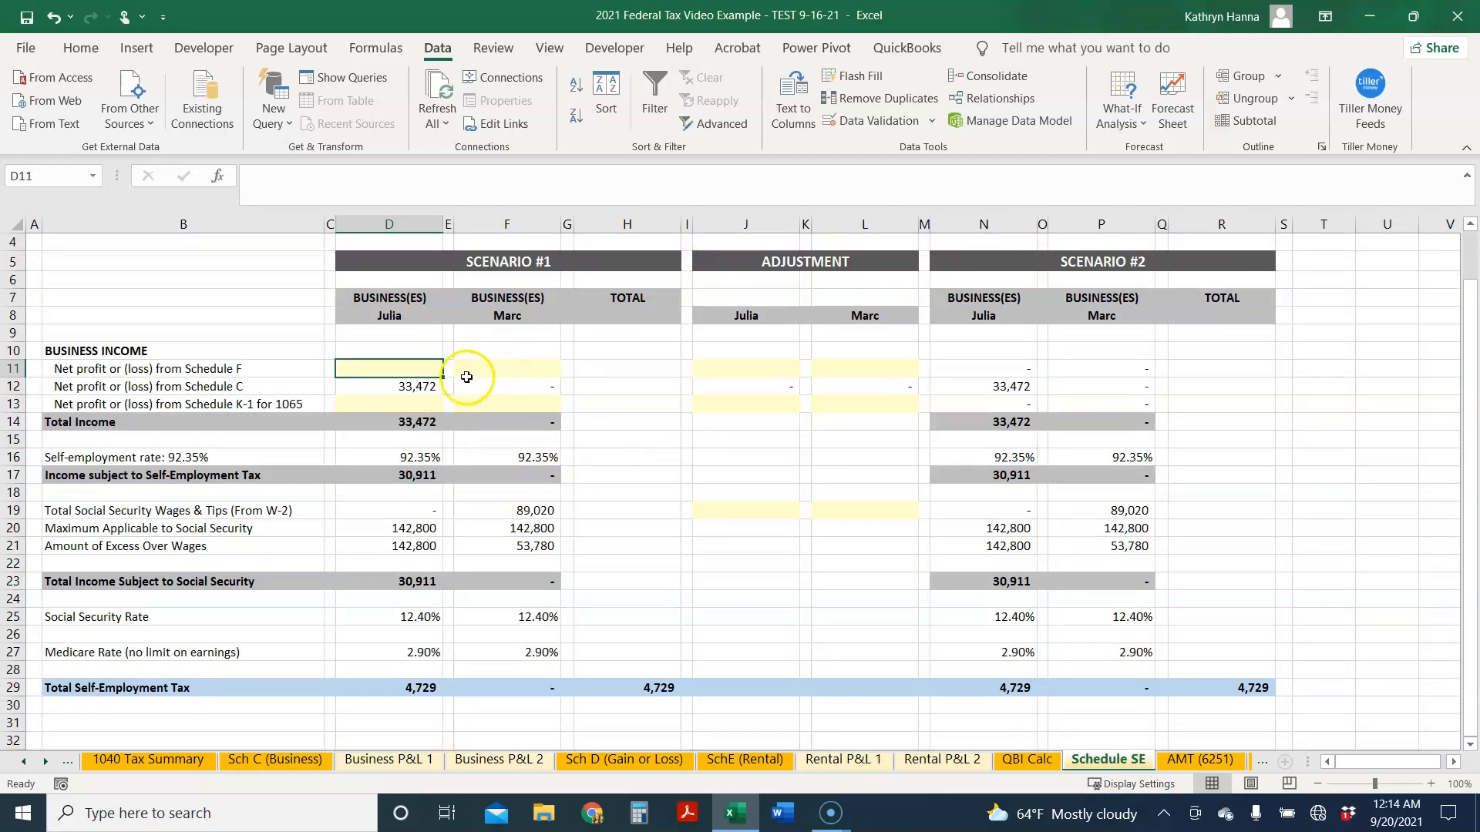
click(420, 405)
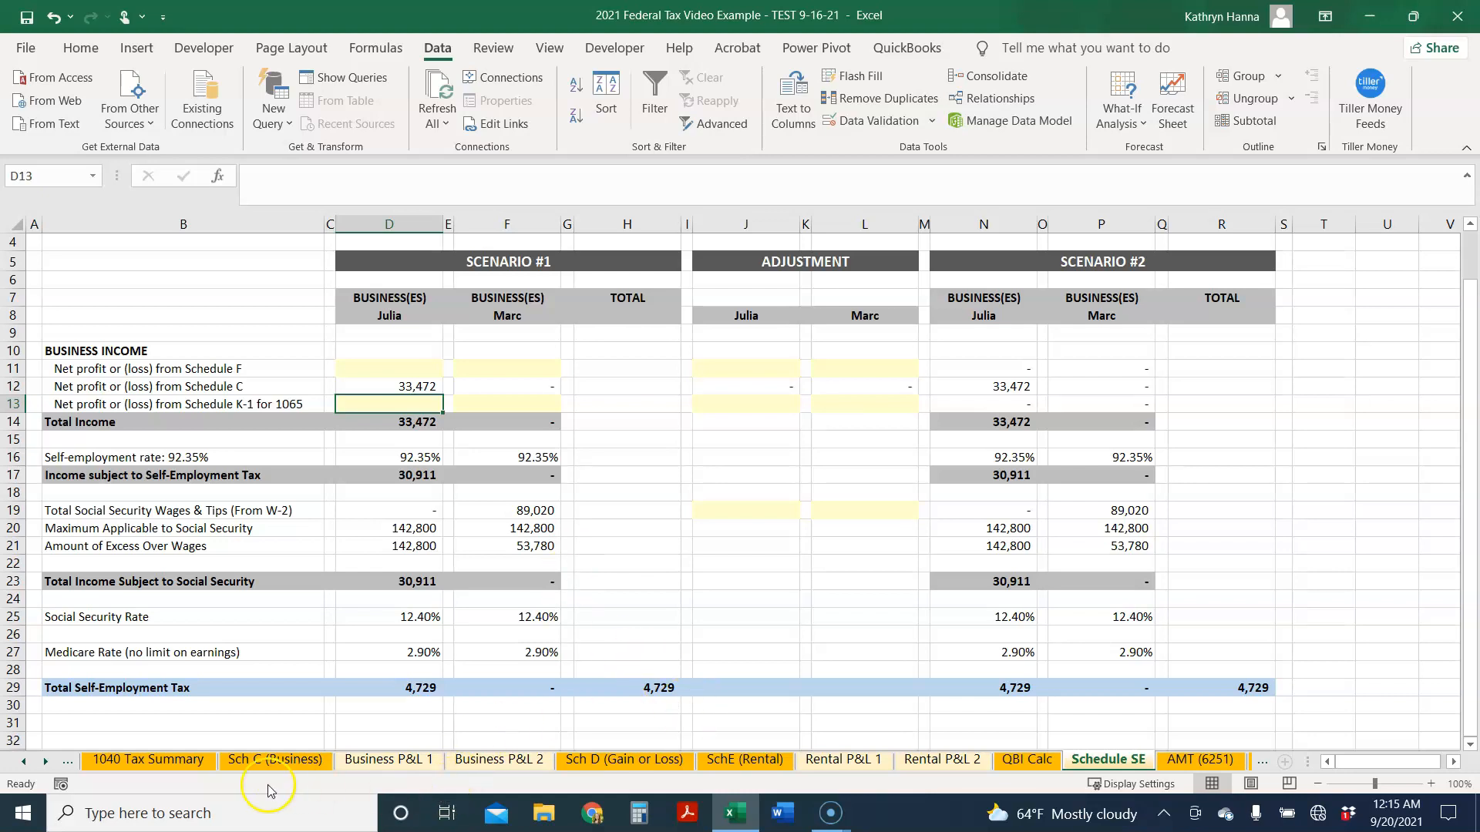
- On the QBI Calc sheet, examine the Business #3 (Other) inputs, starting with the specified service business cell F10
click(1000, 763)
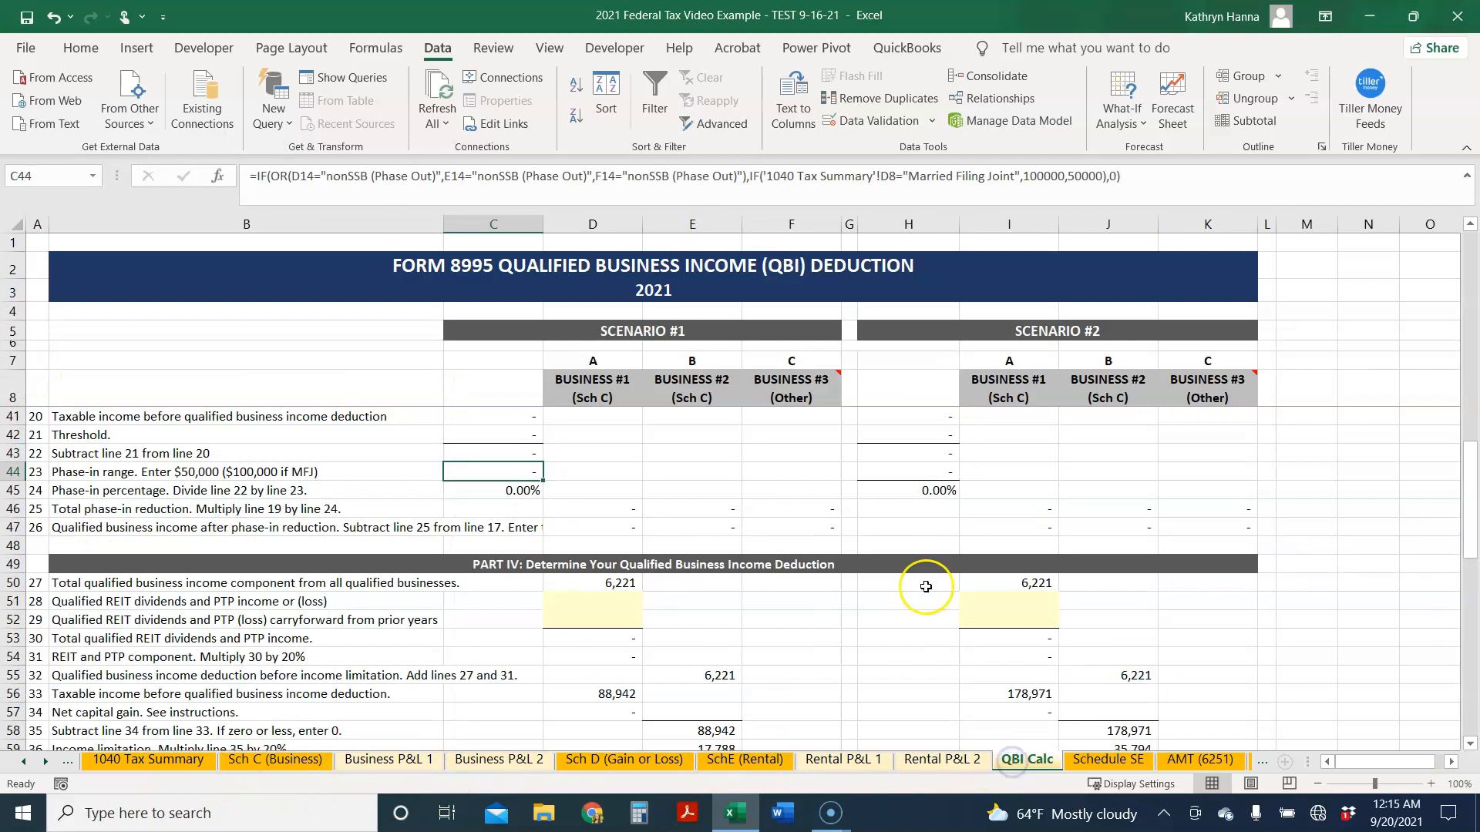
scroll(865, 478, up, 10)
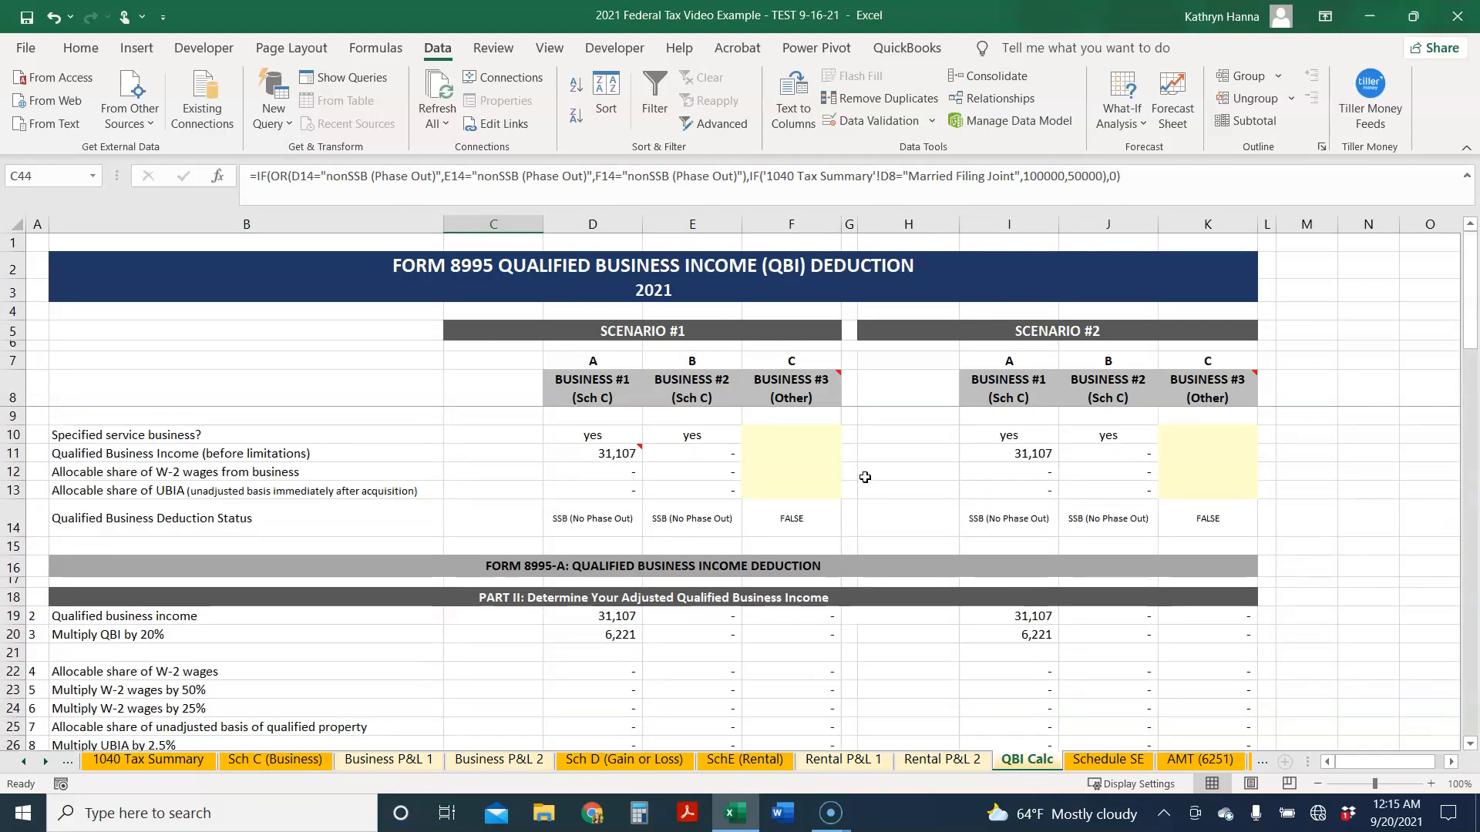
click(777, 437)
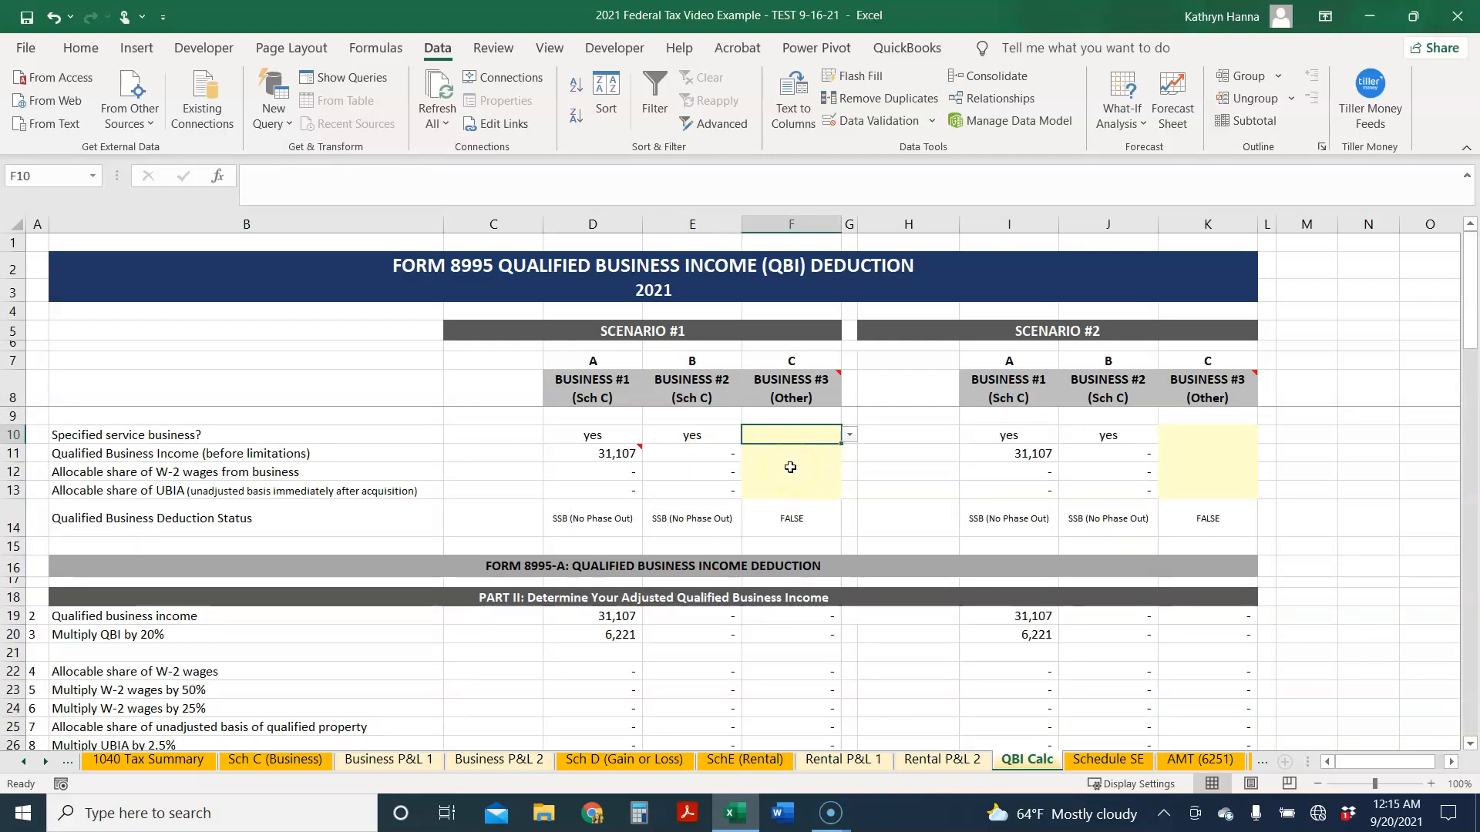
click(1000, 399)
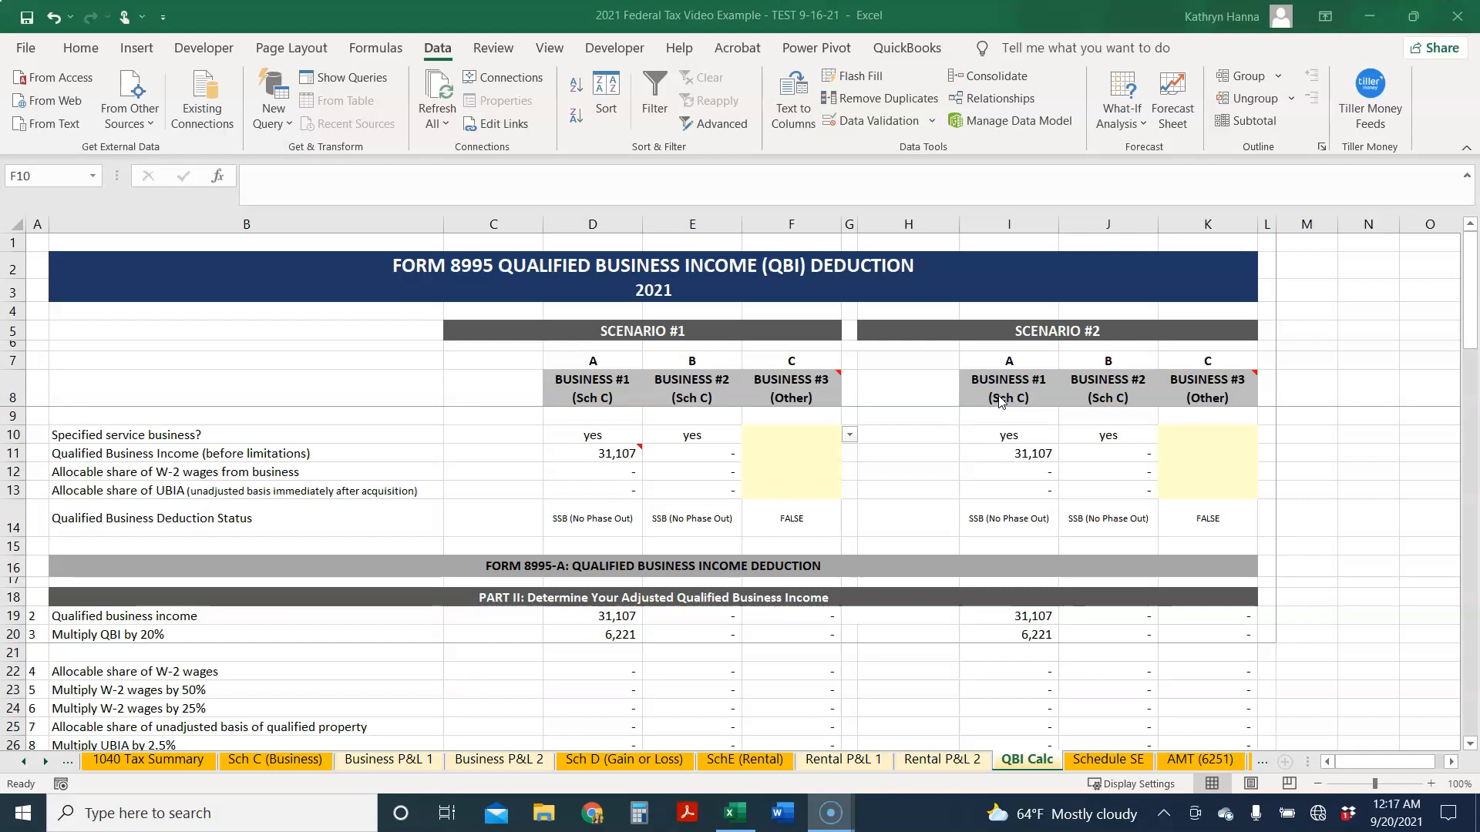
- On the 1040 Tax Summary sheet, inspect the taxable refunds link in E21 and the social security benefits input in E20
click(141, 765)
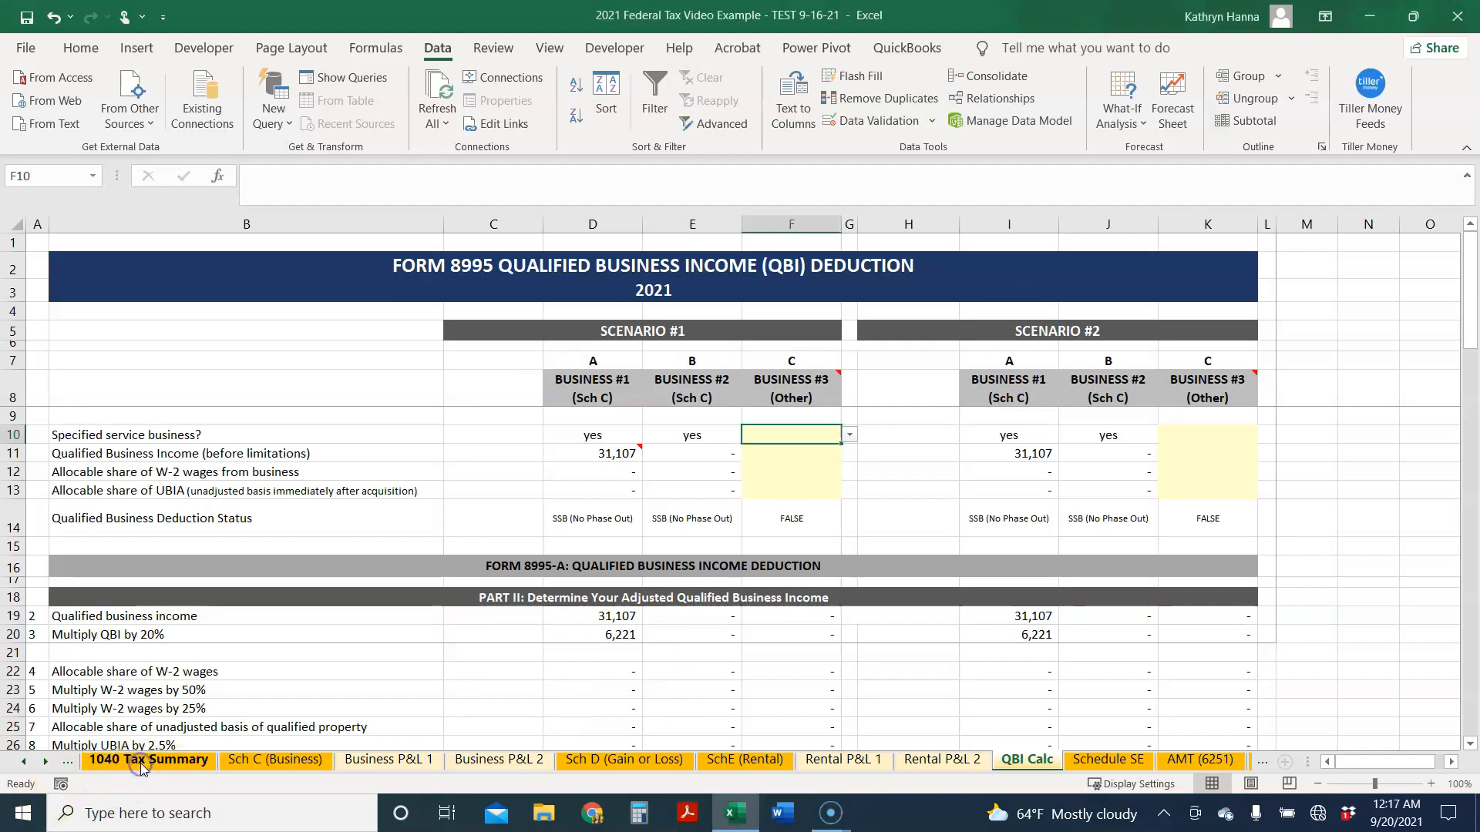
scroll(327, 579, up, 4)
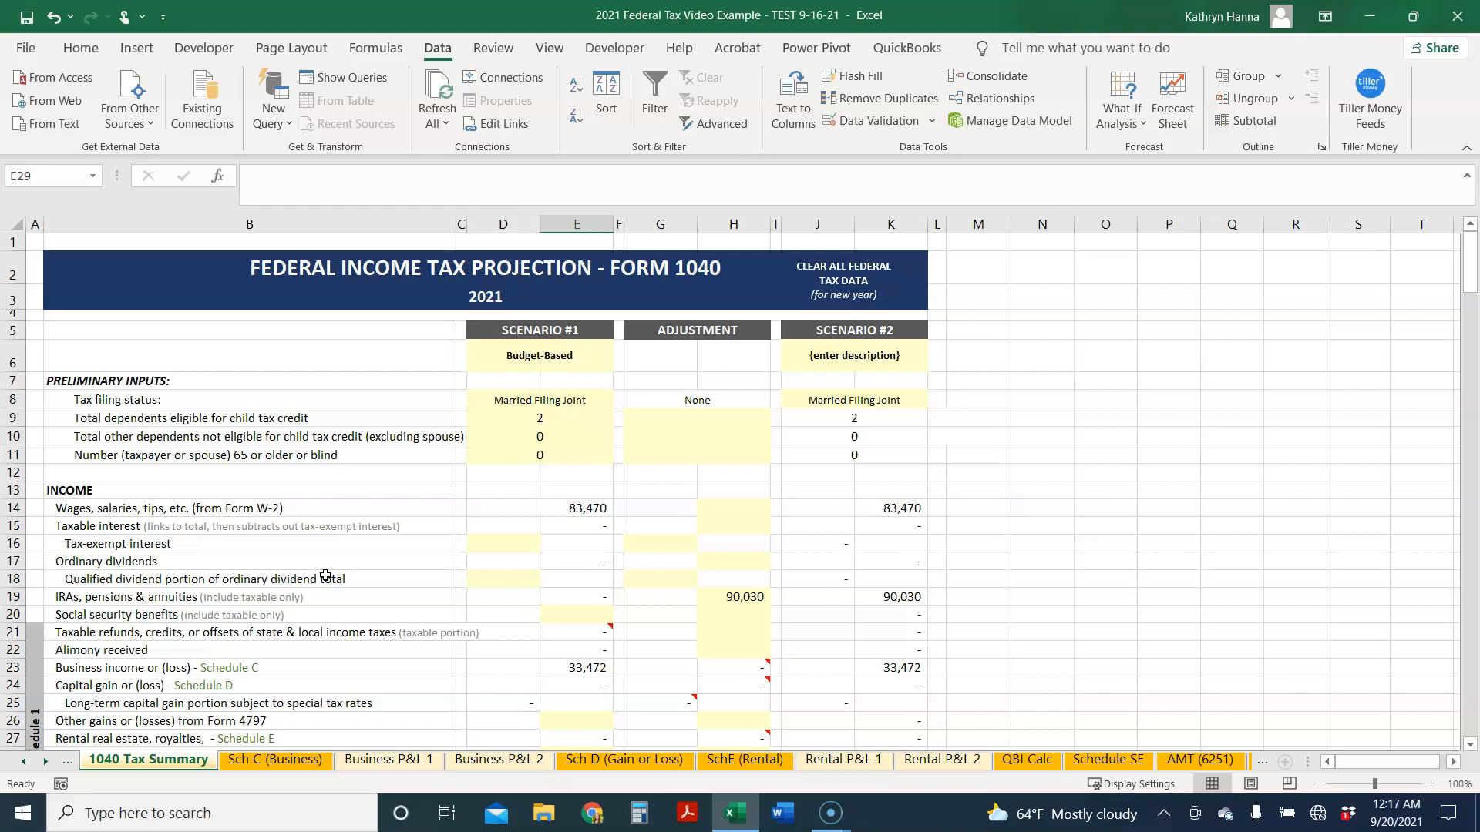
click(601, 632)
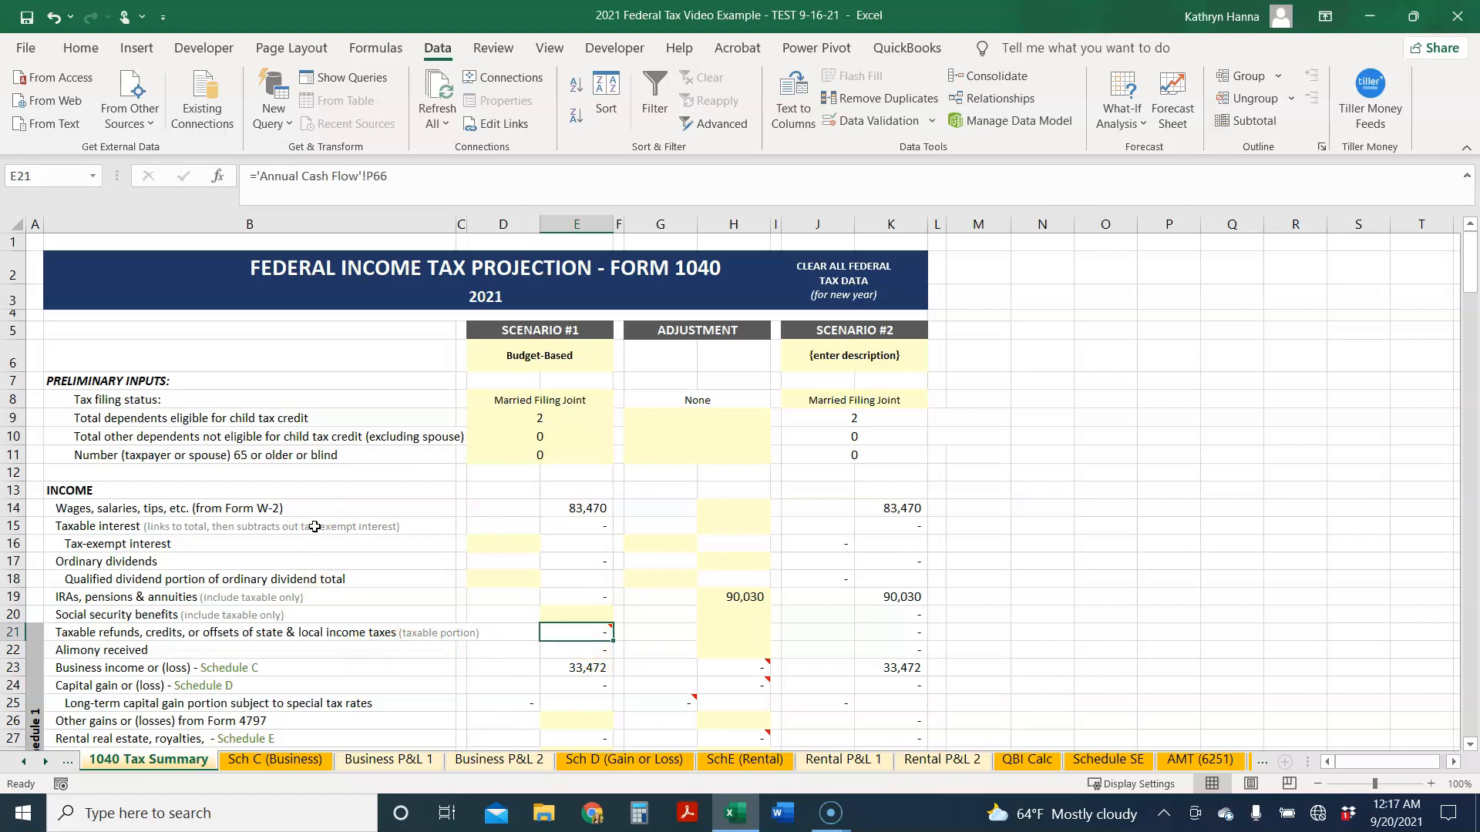
scroll(317, 524, down, 1)
click(592, 537)
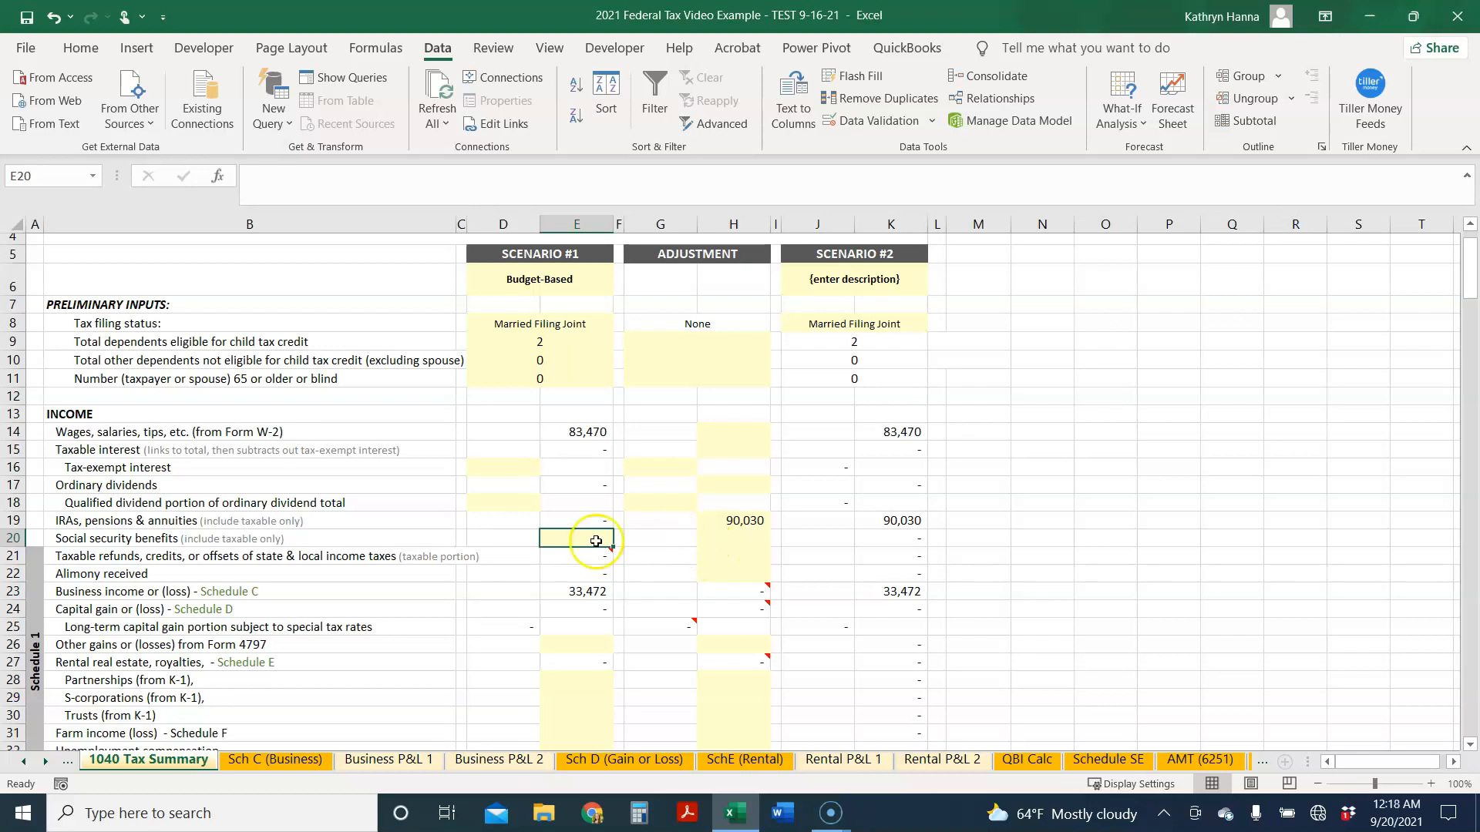
- Review the taxes, payments and tax credits sections of the 1040 Tax Summary, including the retirement savings contributions credit in E92
scroll(596, 541, down, 14)
scroll(596, 541, down, 14)
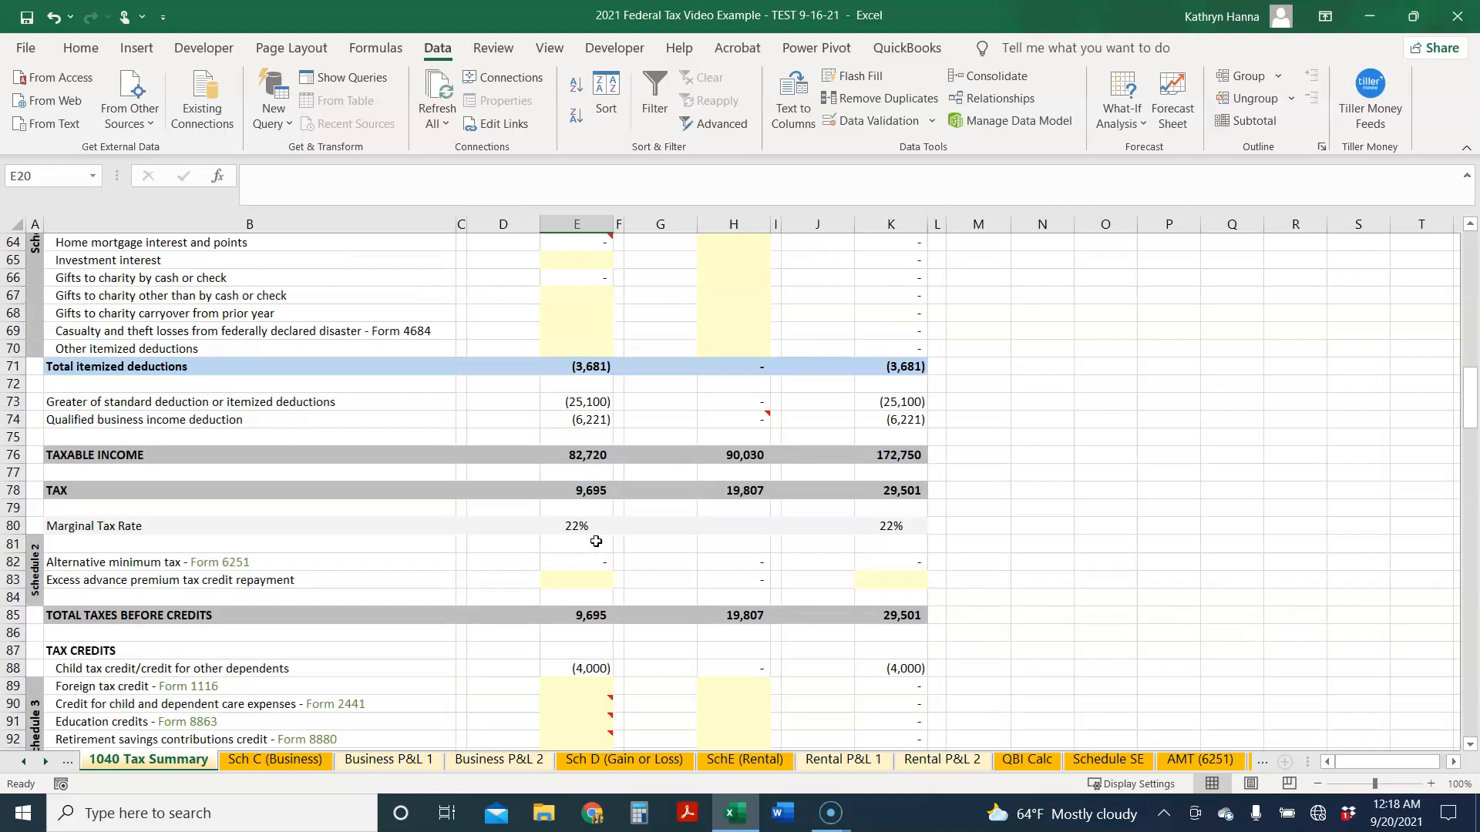
scroll(596, 542, down, 6)
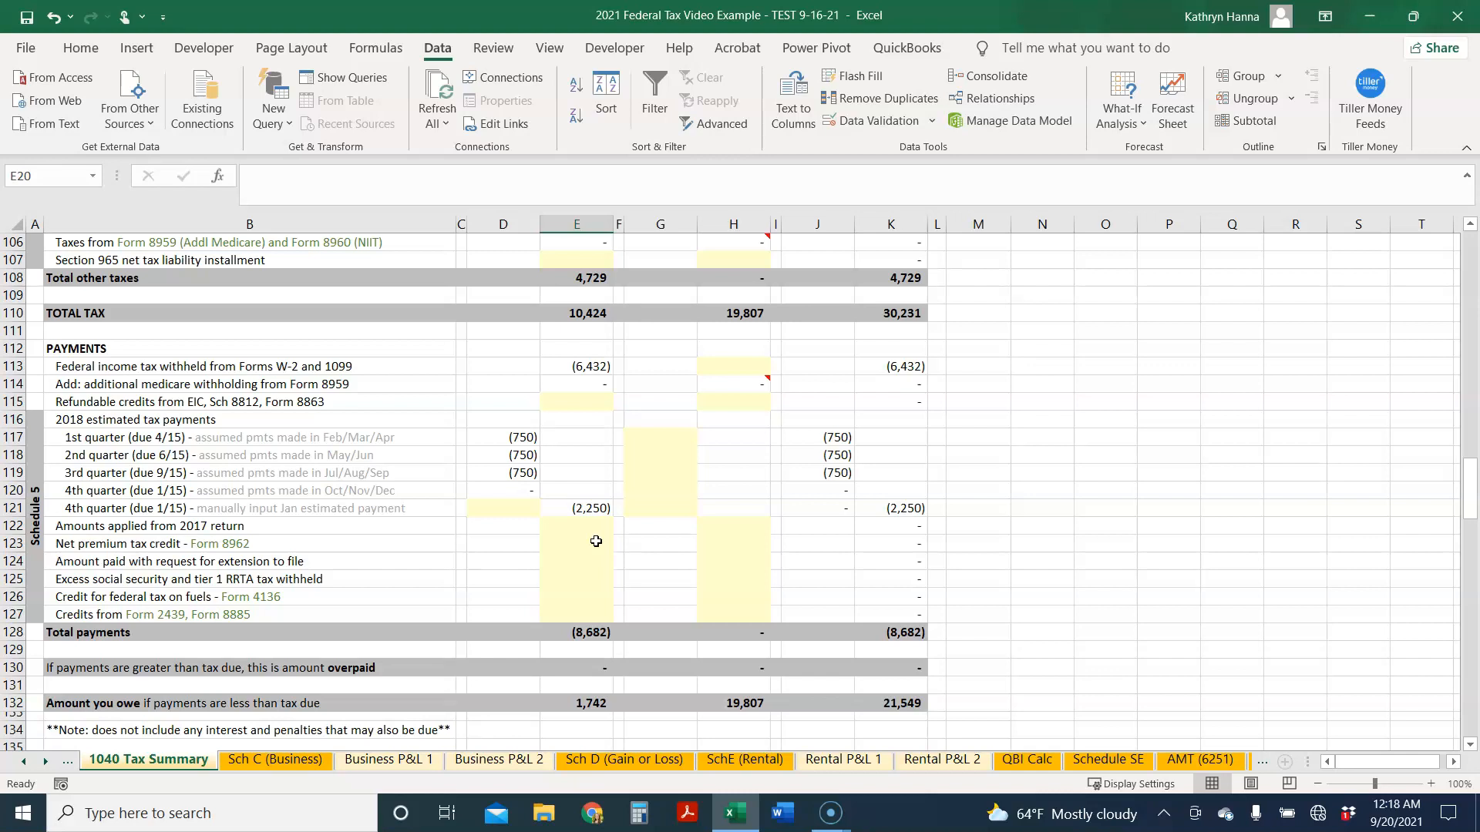
scroll(595, 542, up, 5)
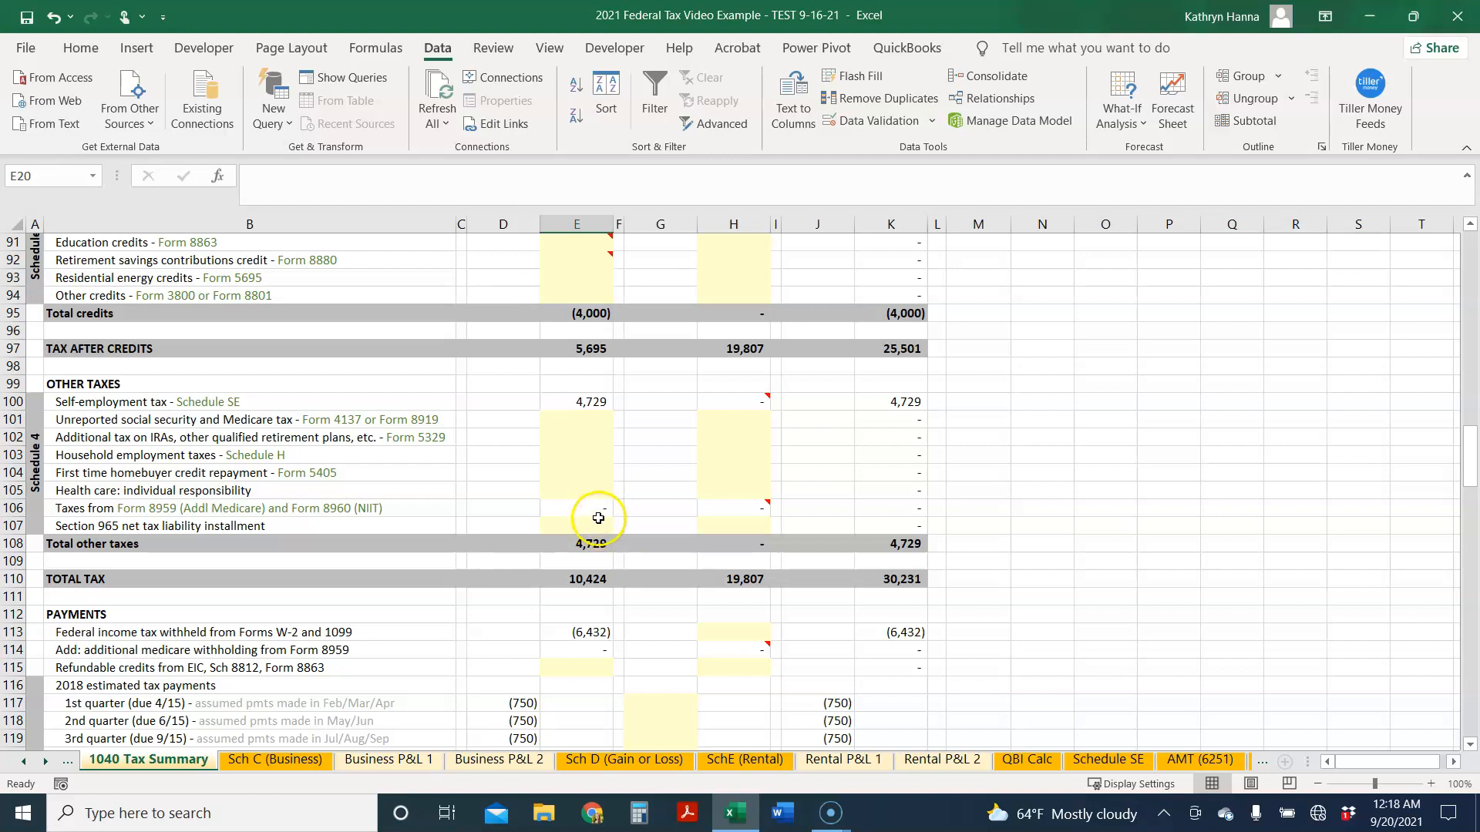
scroll(588, 460, up, 3)
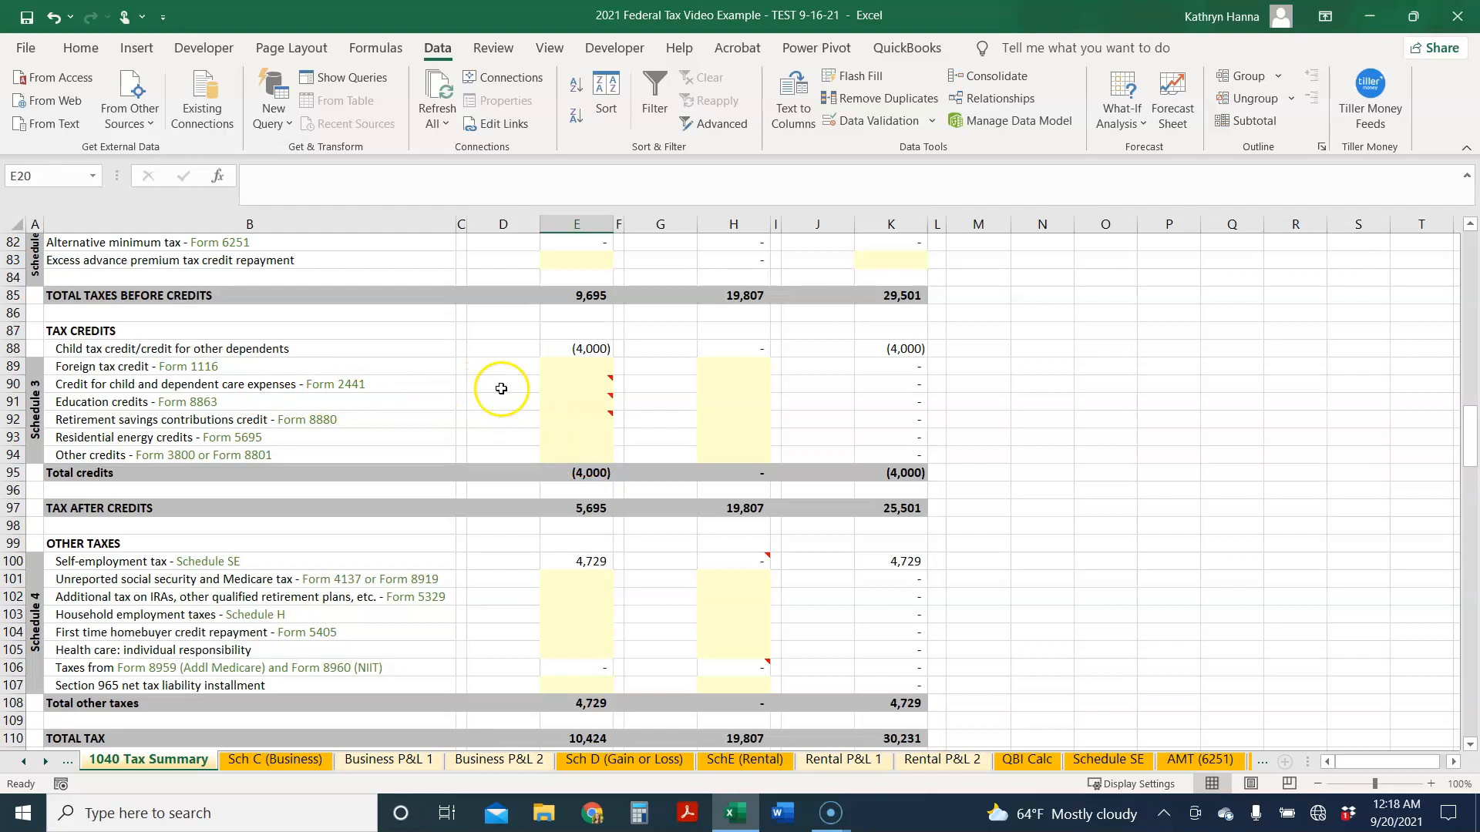
mouse_move(599, 425)
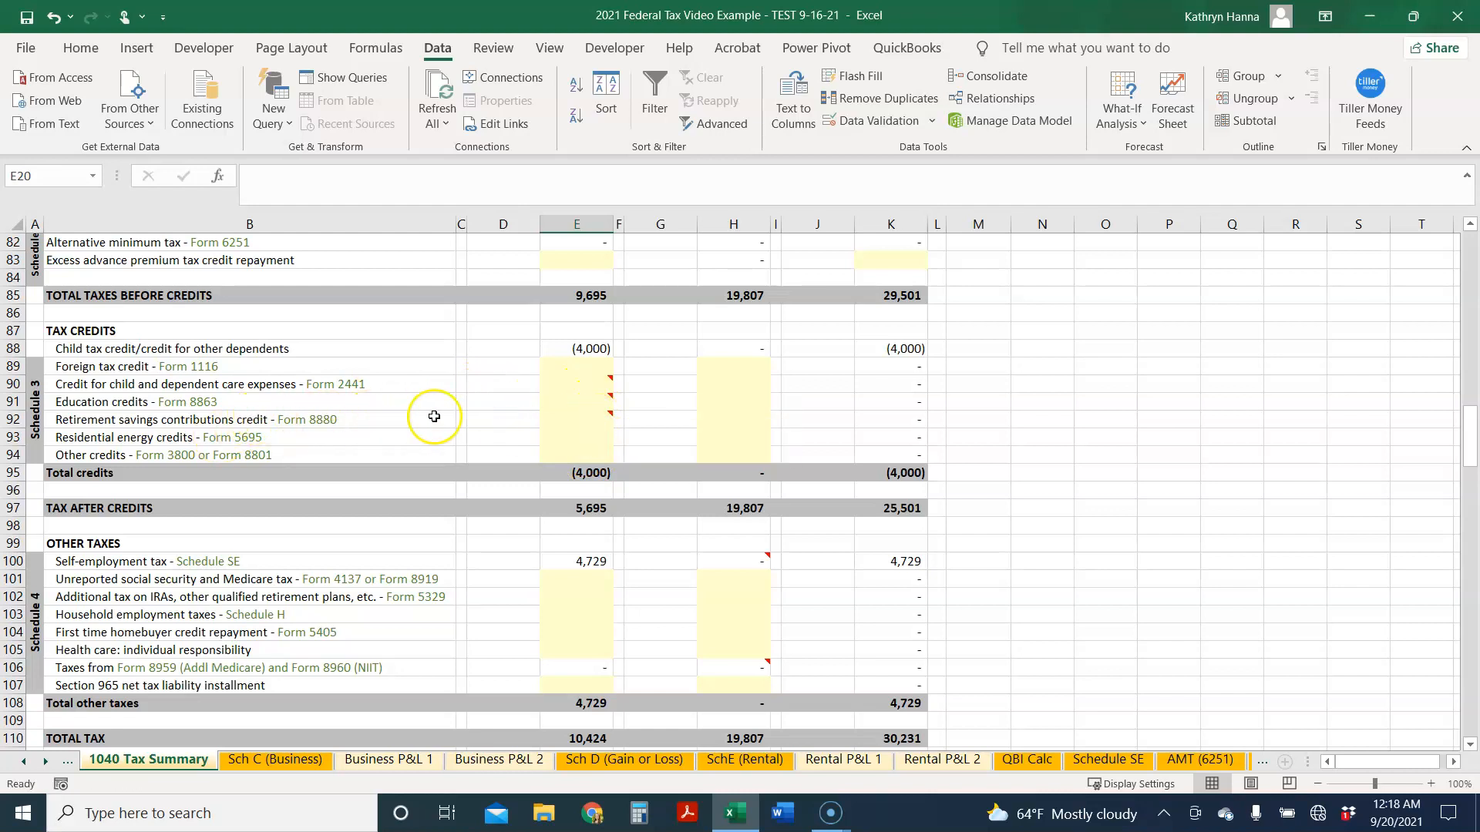
click(548, 420)
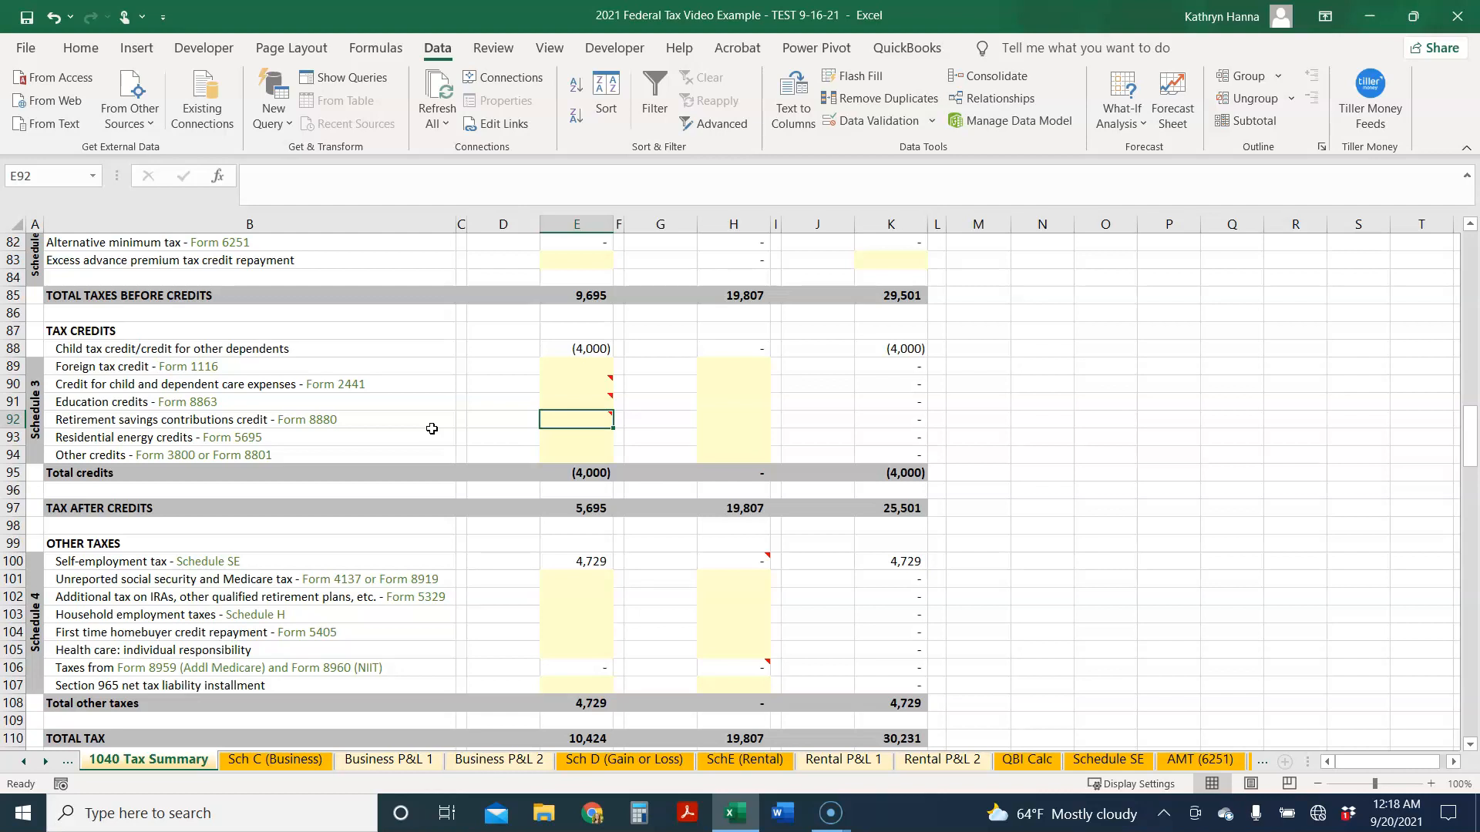
- Examine the 2021 key tax numbers and federal tax rates on the Key Tax Inputs sheet
click(23, 762)
click(24, 761)
click(27, 769)
click(380, 760)
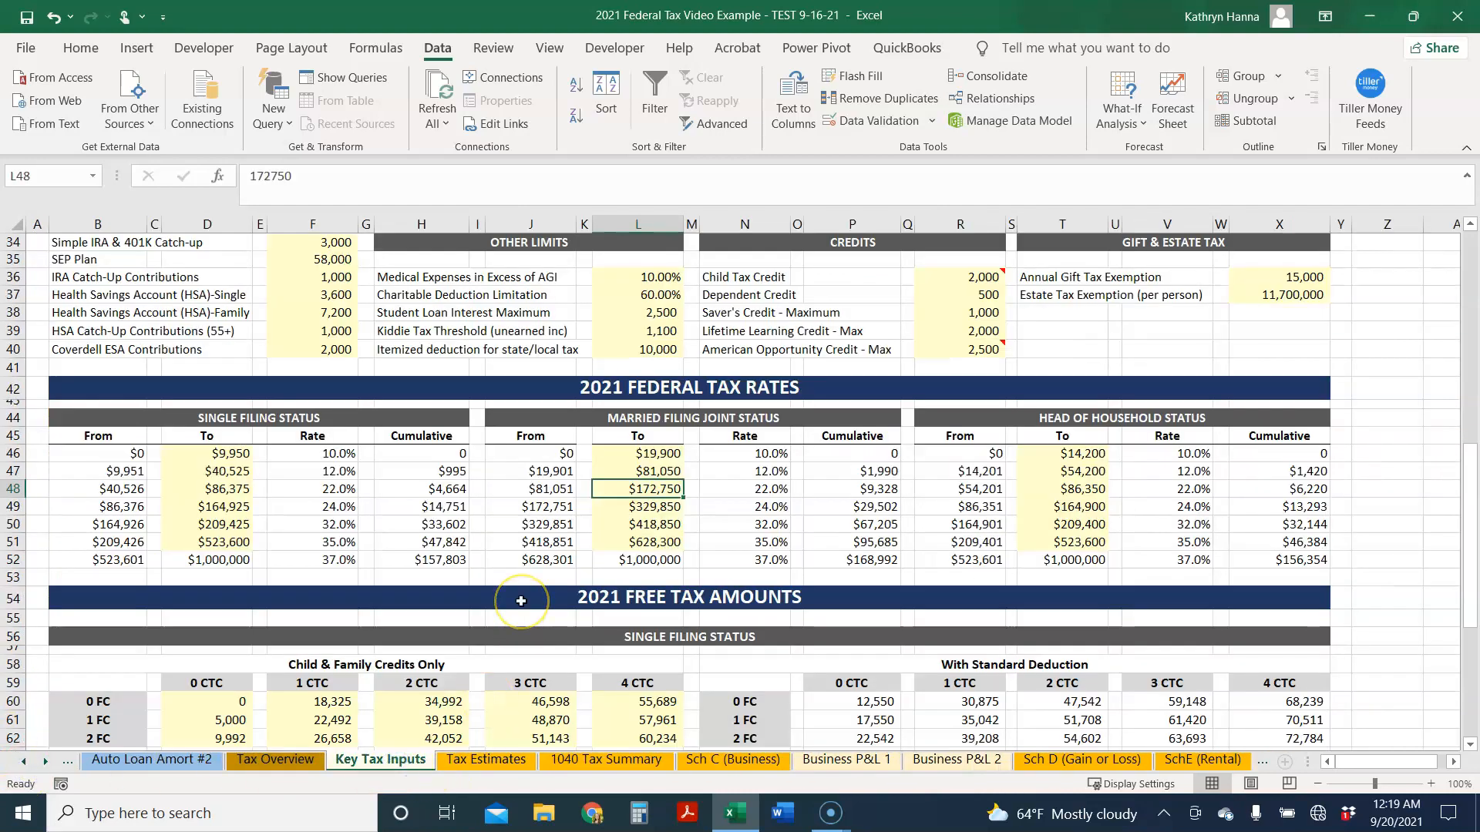
scroll(521, 602, up, 11)
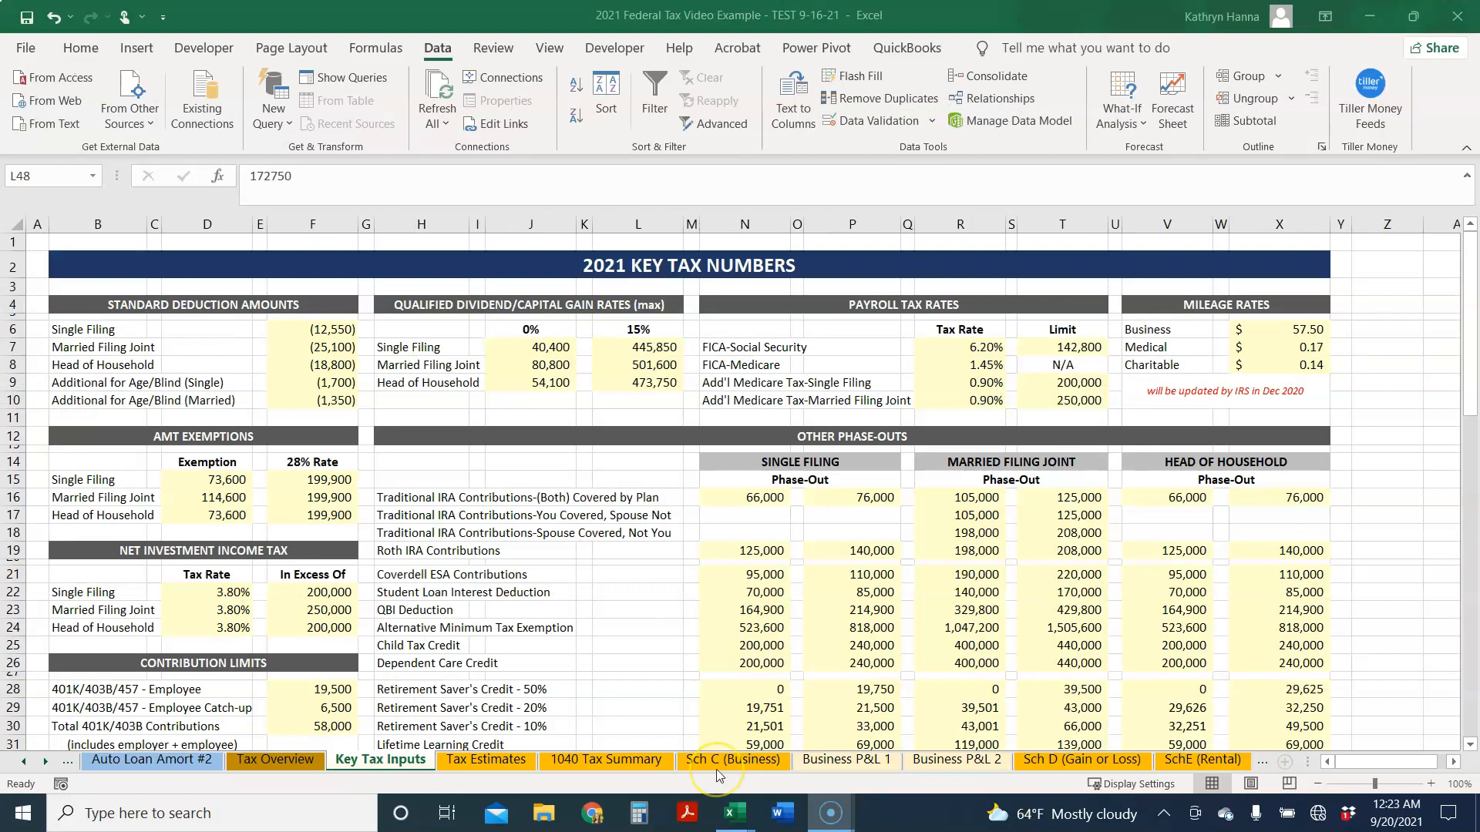
- Switch to the 2021 Tax Credits For Planning workbook and select the entire Tax Credits sheet
click(738, 818)
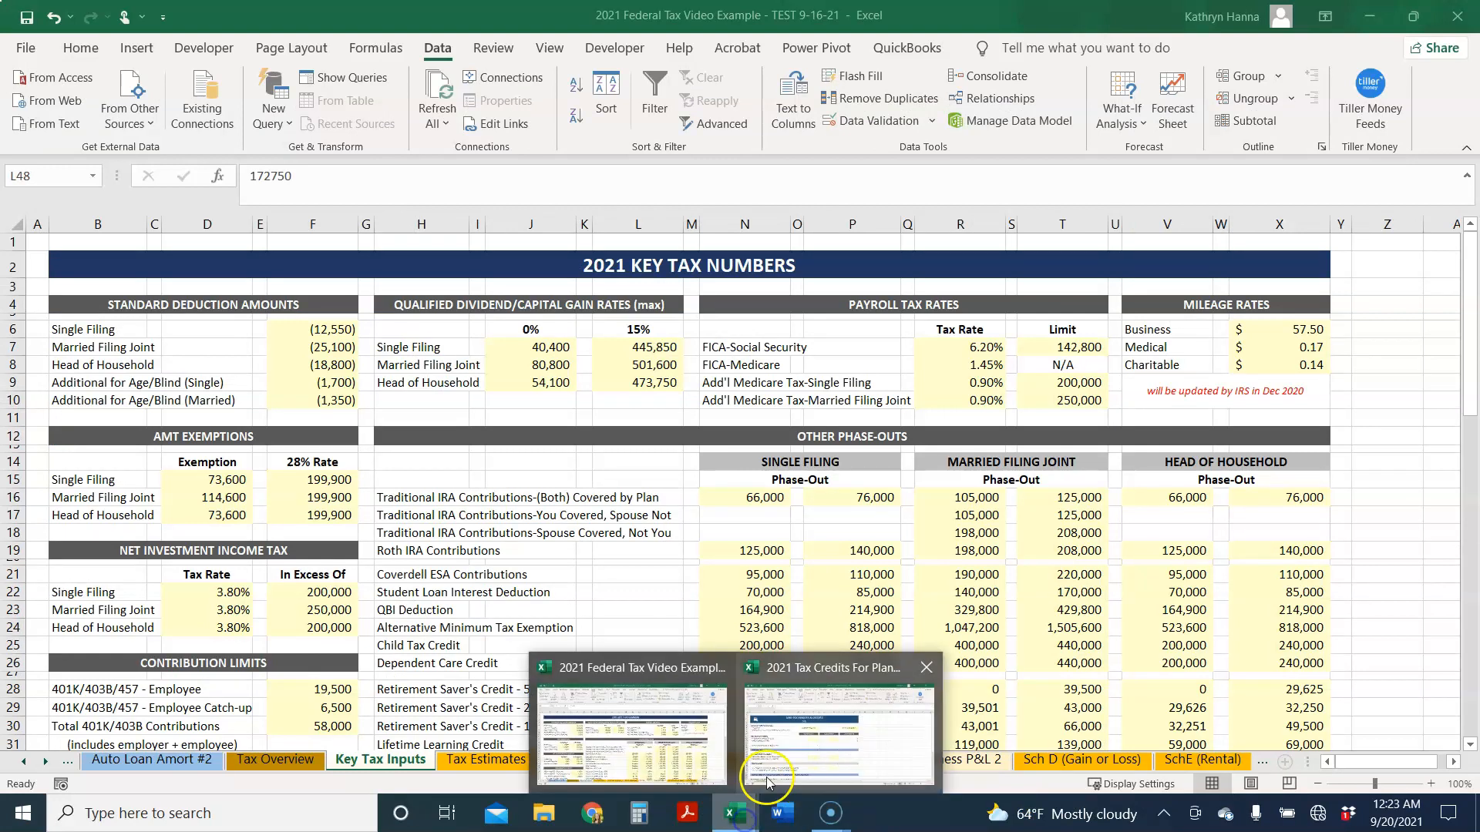
click(838, 741)
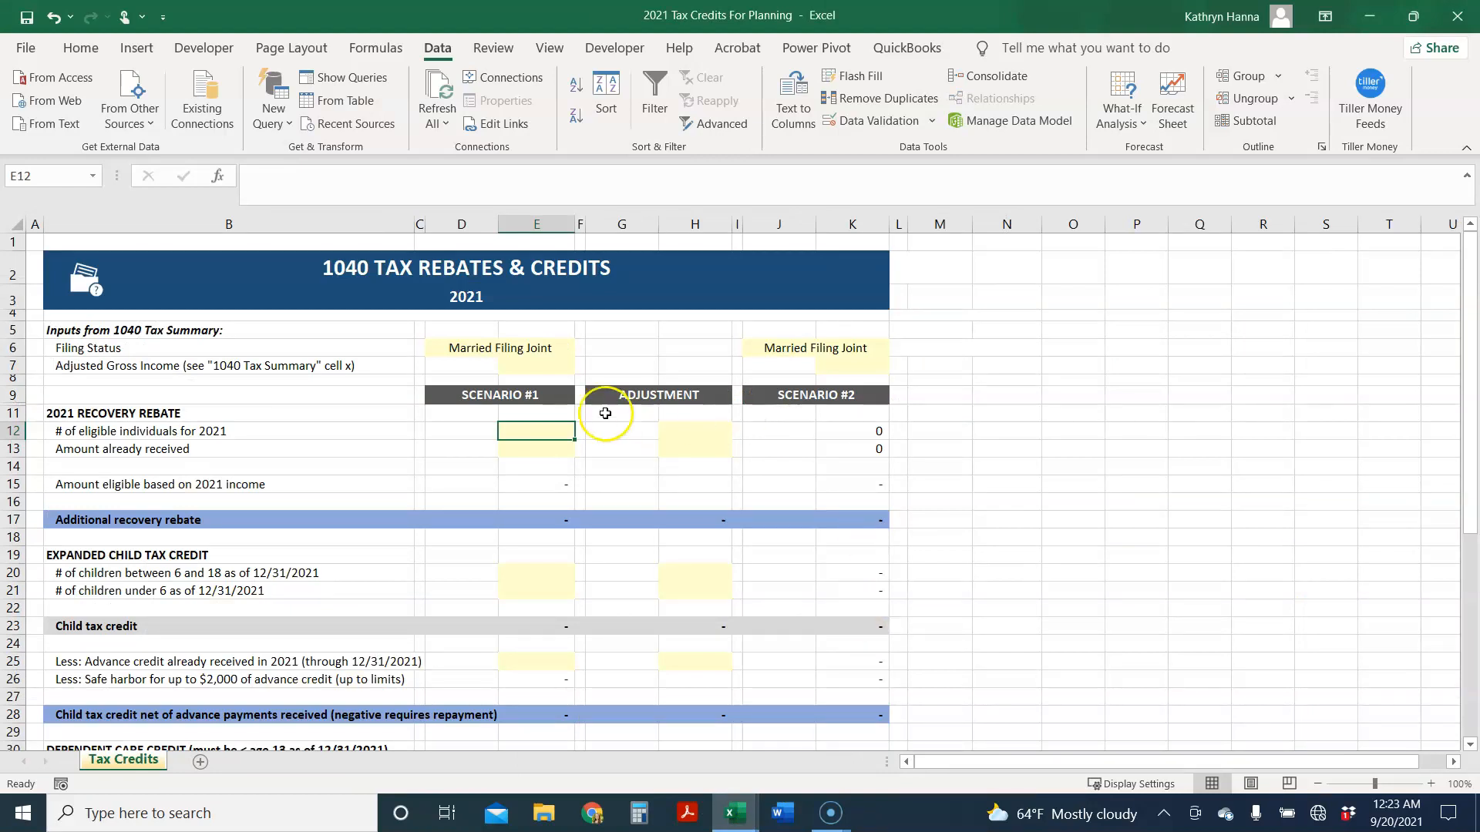
click(14, 225)
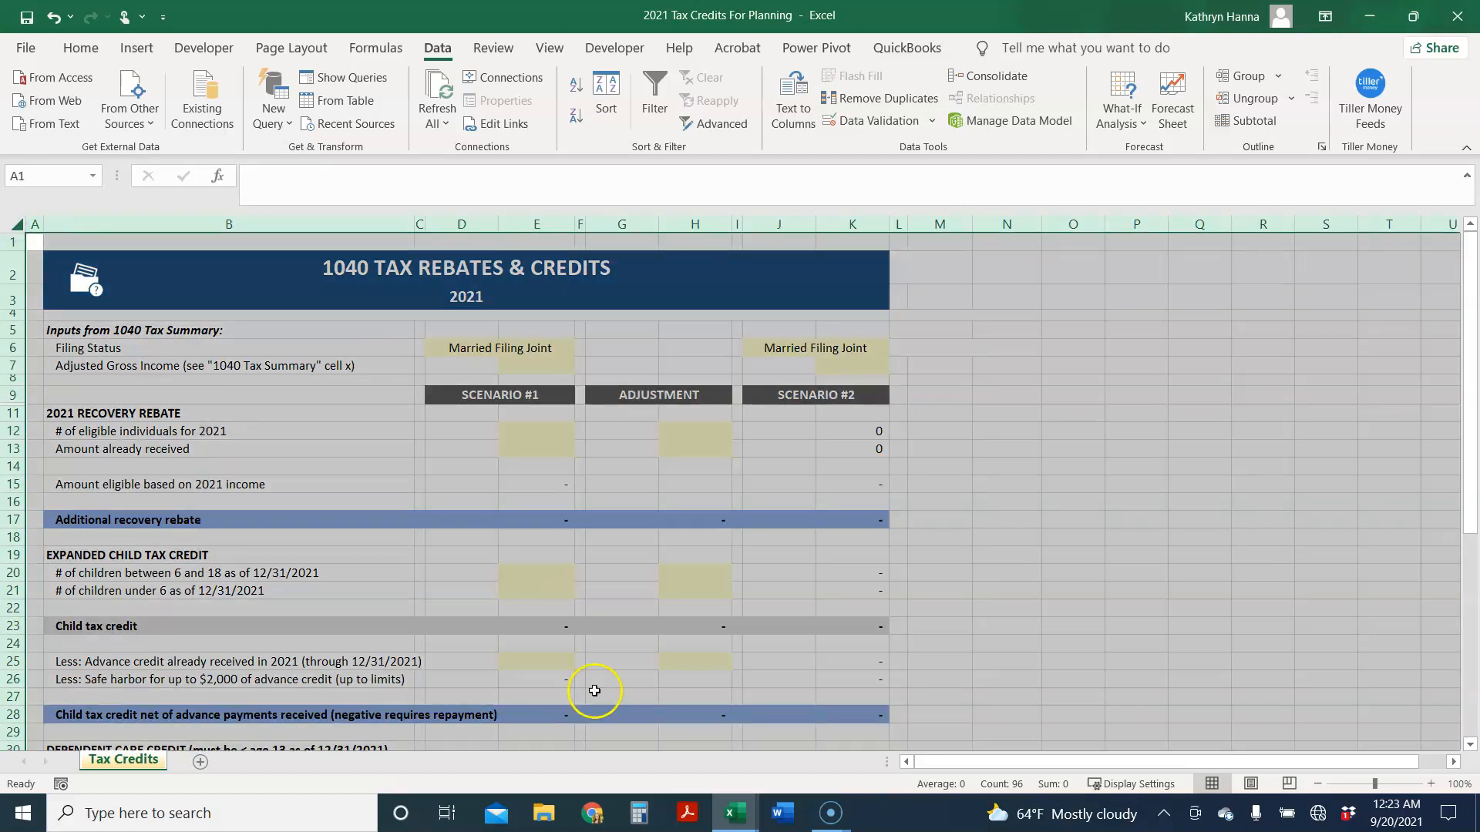
- Return to the 2021 Federal Tax Video Example workbook and open its User Customized sheet
click(734, 814)
click(673, 762)
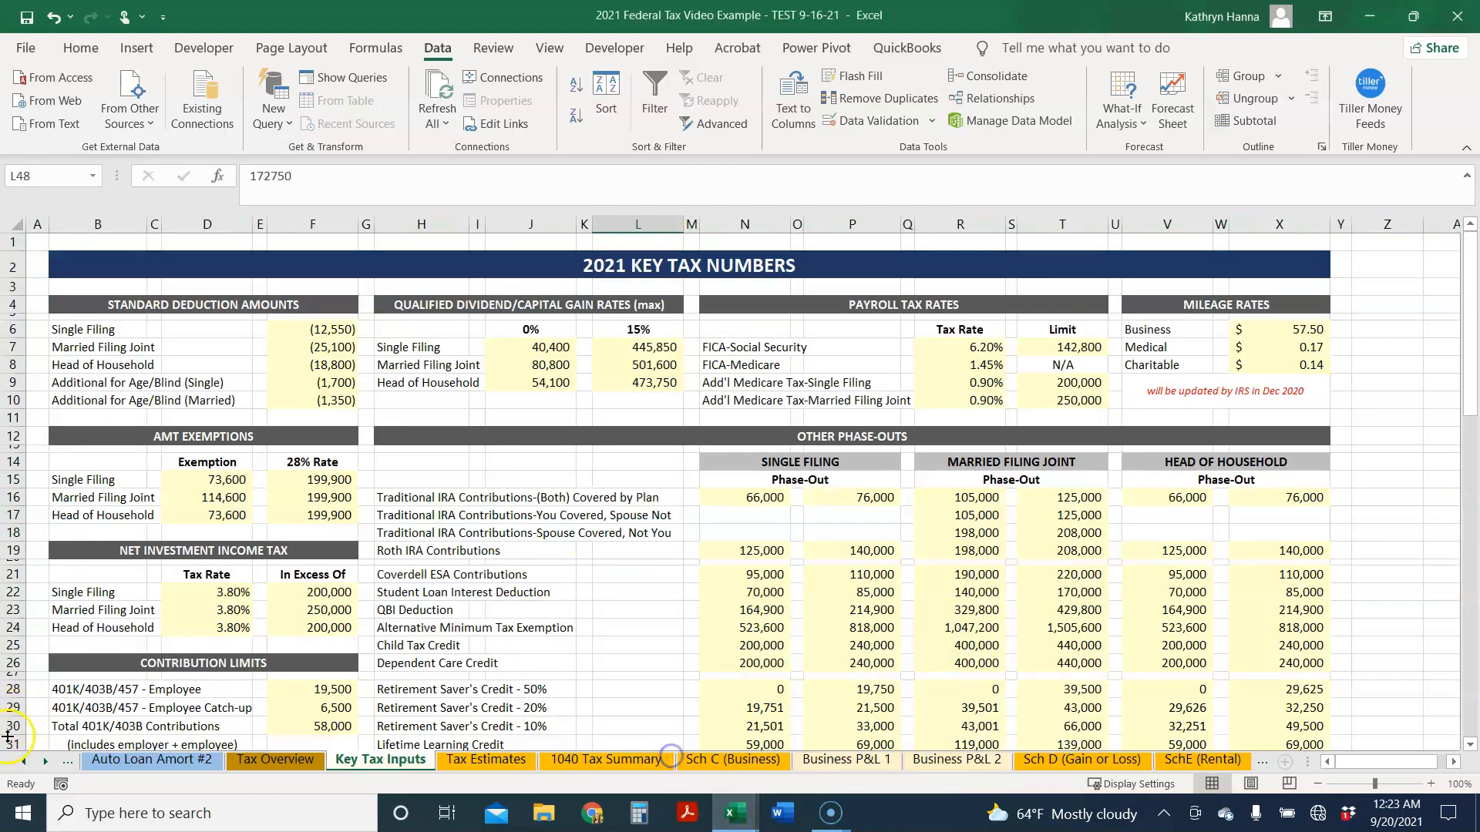
right_click(26, 762)
drag(325, 588, 316, 493)
click(56, 529)
double_click(55, 529)
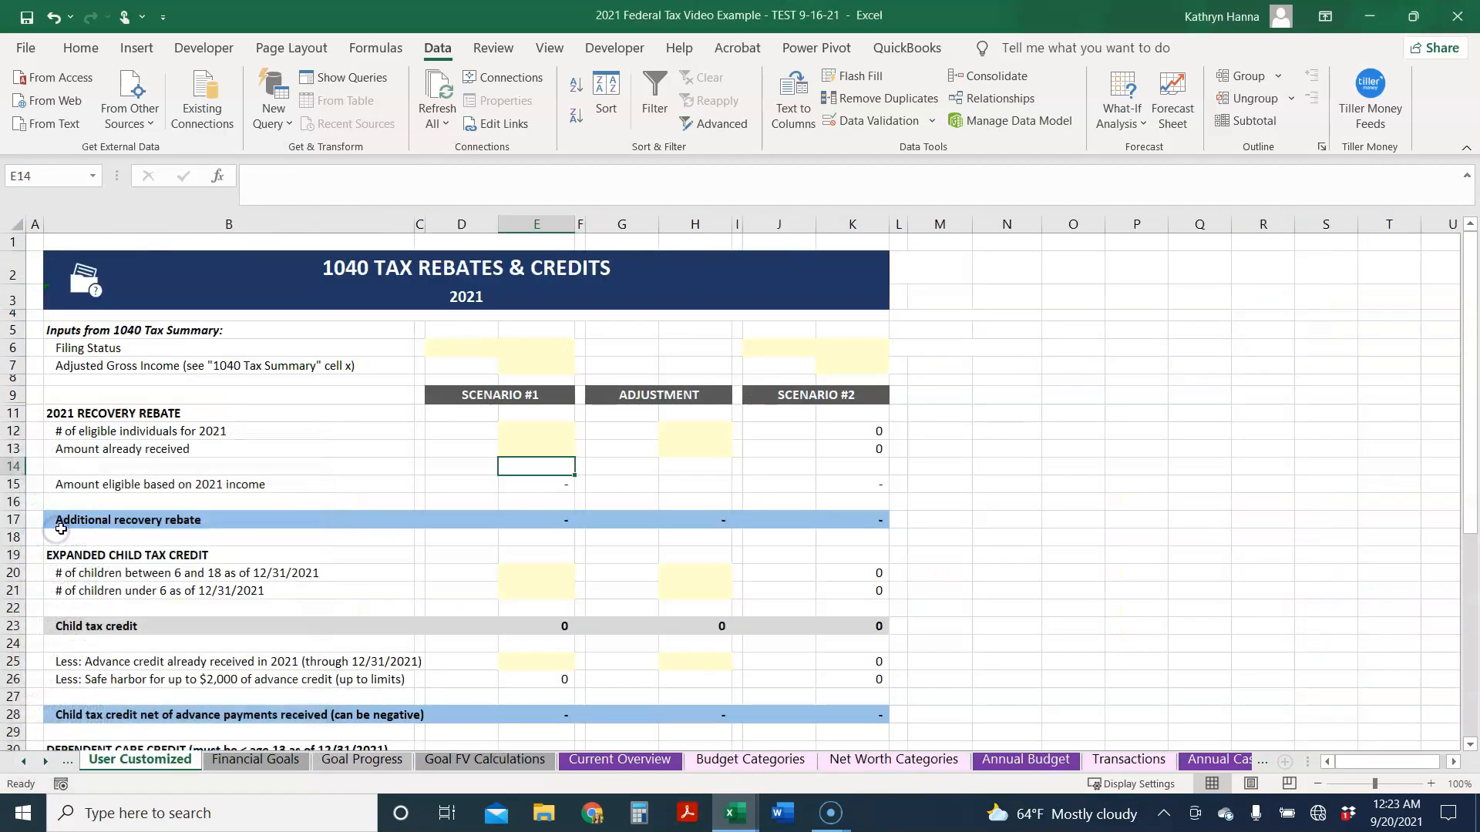
- Examine the recovery rebate, expanded child tax credit and dependent care credit sections on the User Customized sheet
click(252, 536)
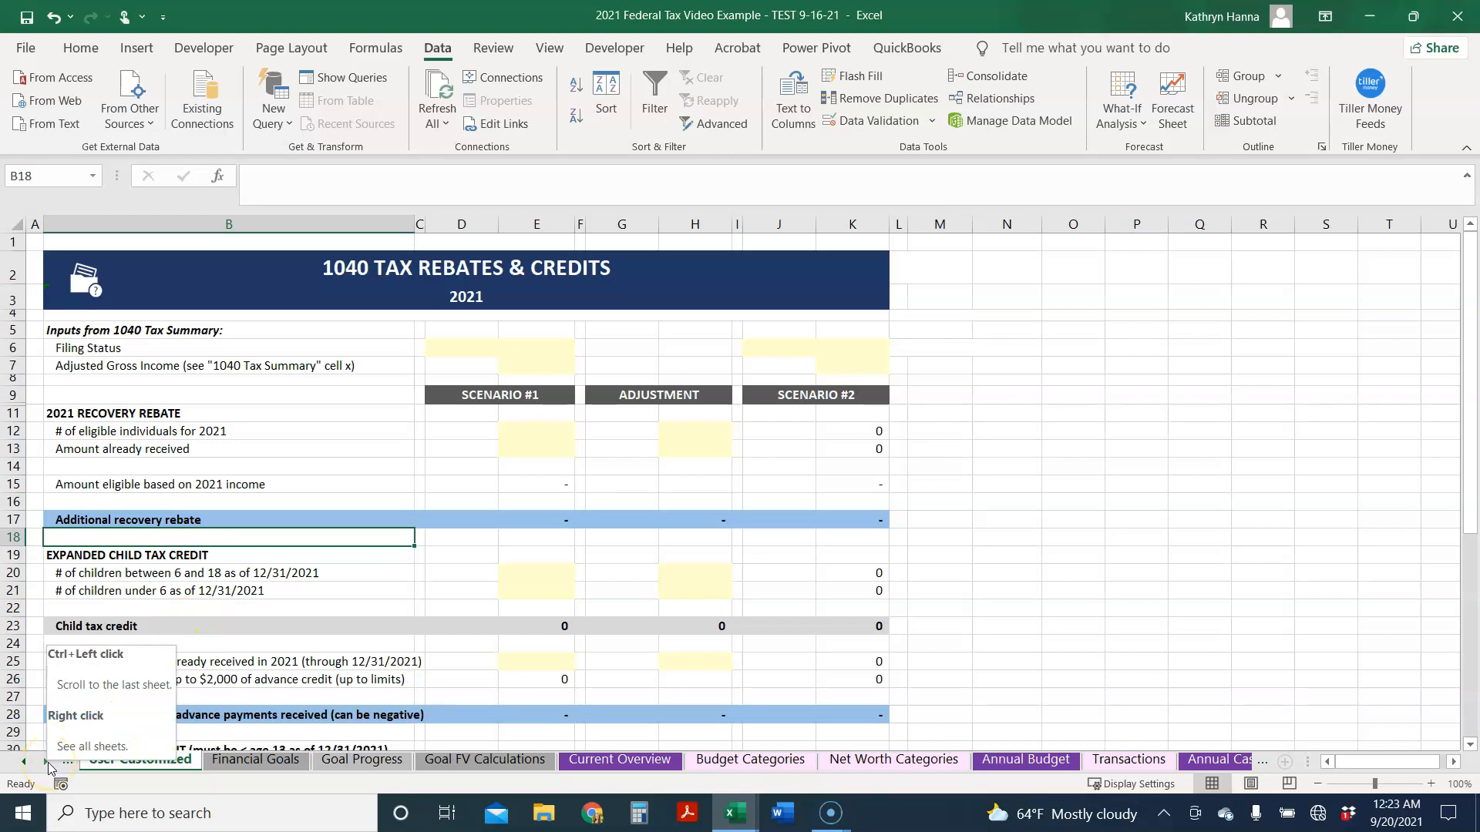
click(332, 503)
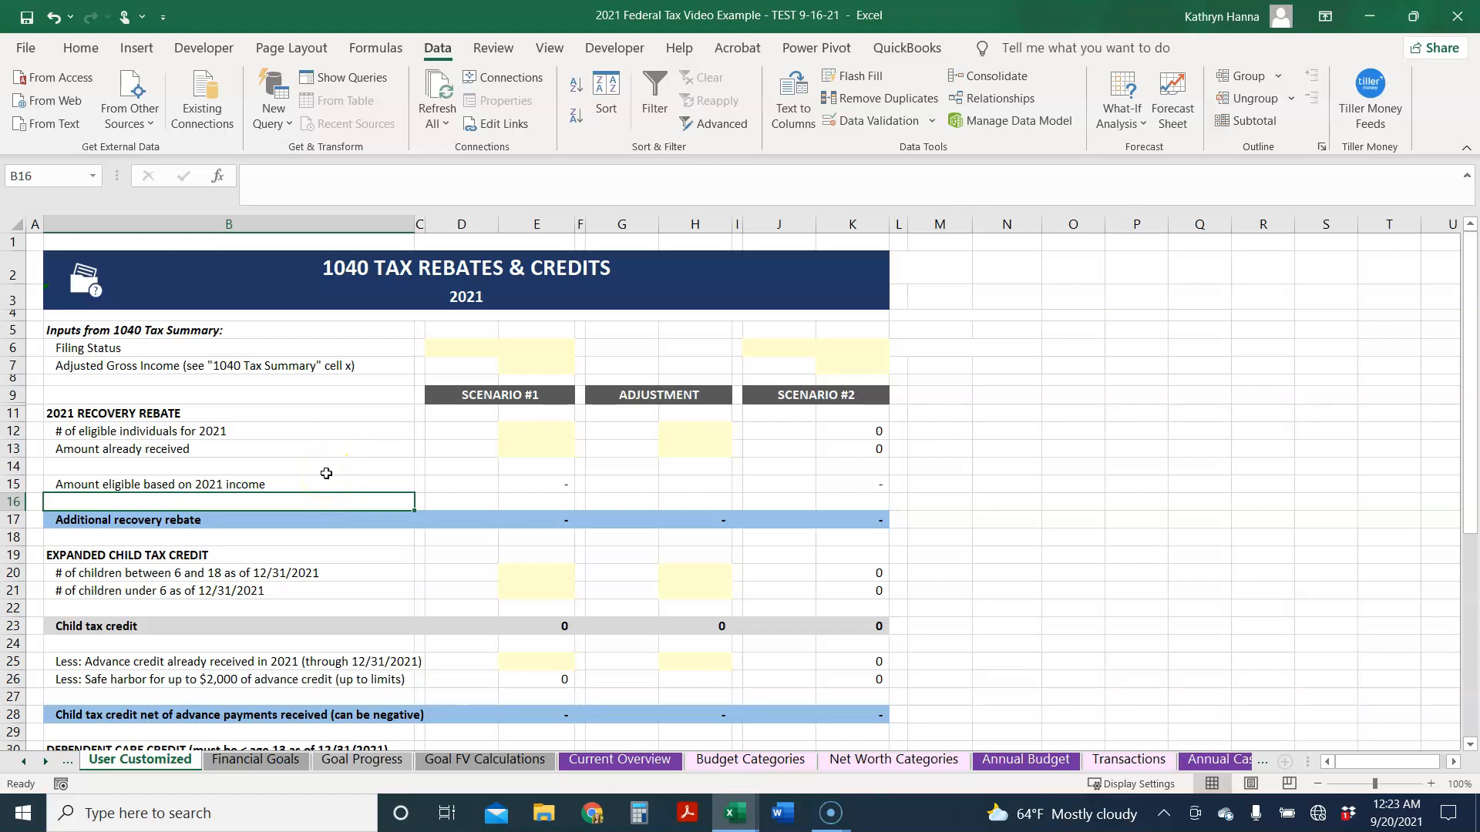
scroll(326, 474, down, 3)
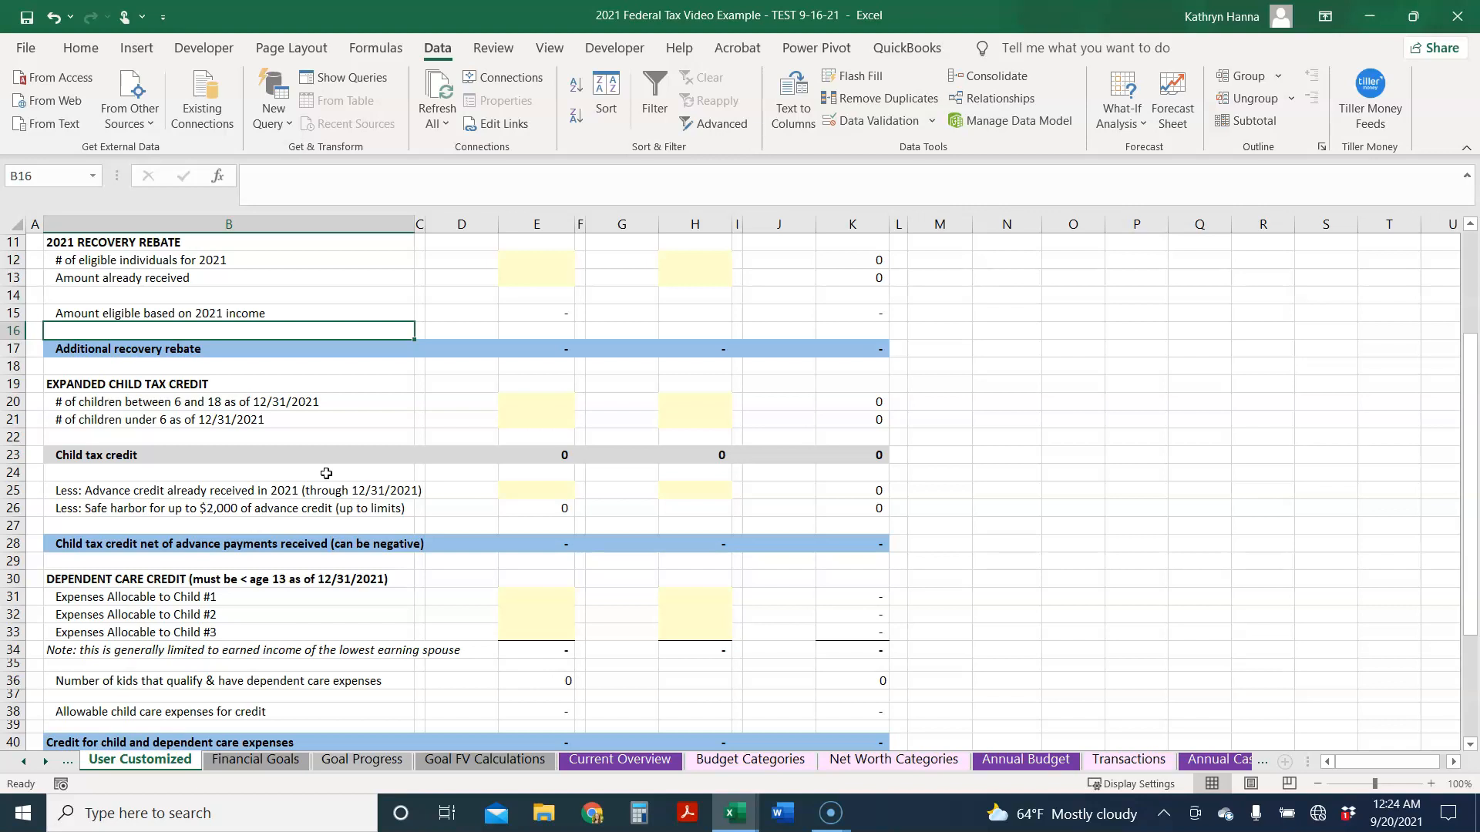
scroll(326, 473, up, 3)
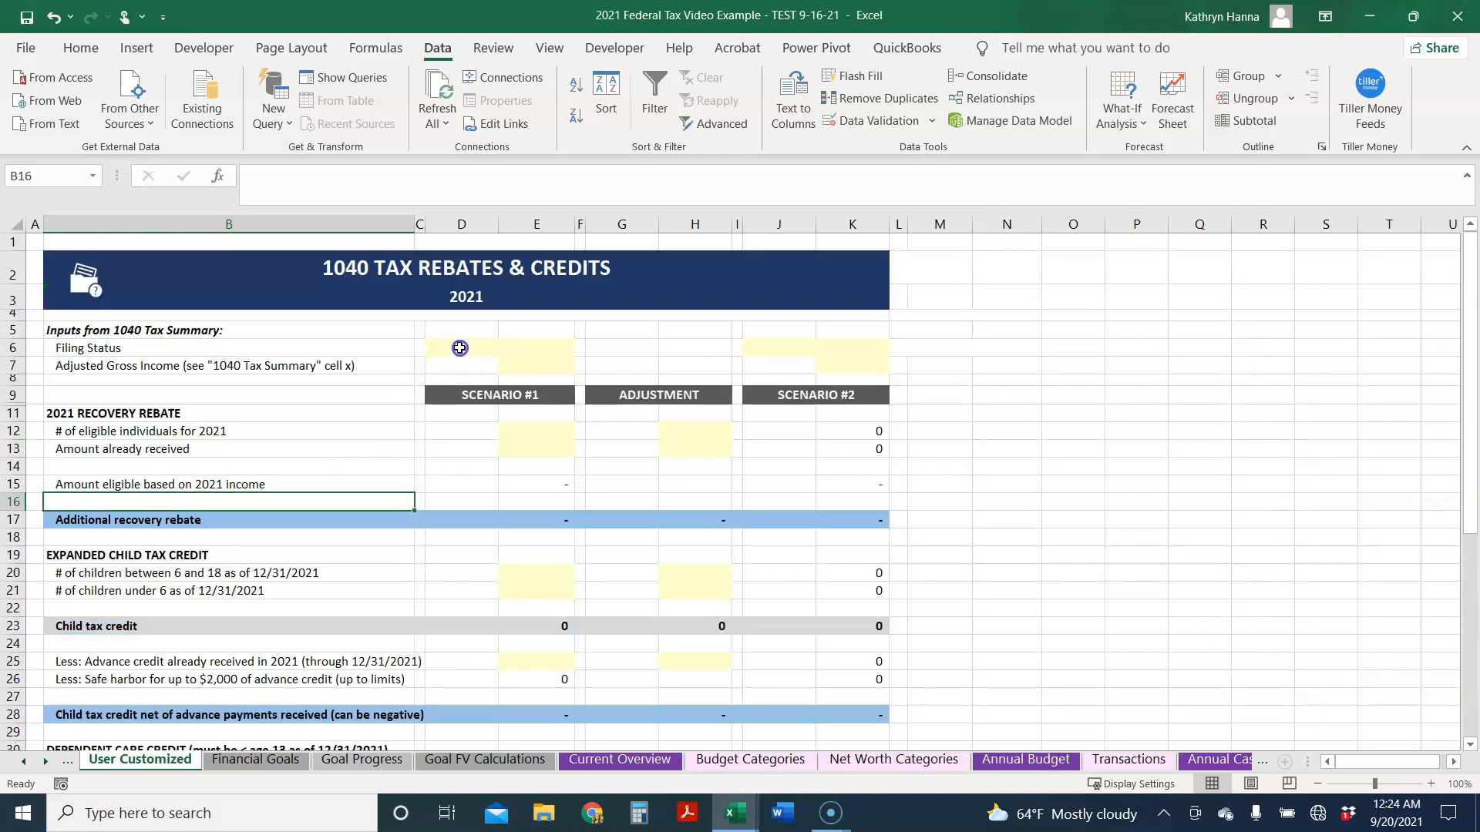
- Link the Scenario #1 filing status in the rebates and credits inputs to the Scenario #1 tax filing status on the 1040 Tax Summary sheet
click(460, 348)
text(=)
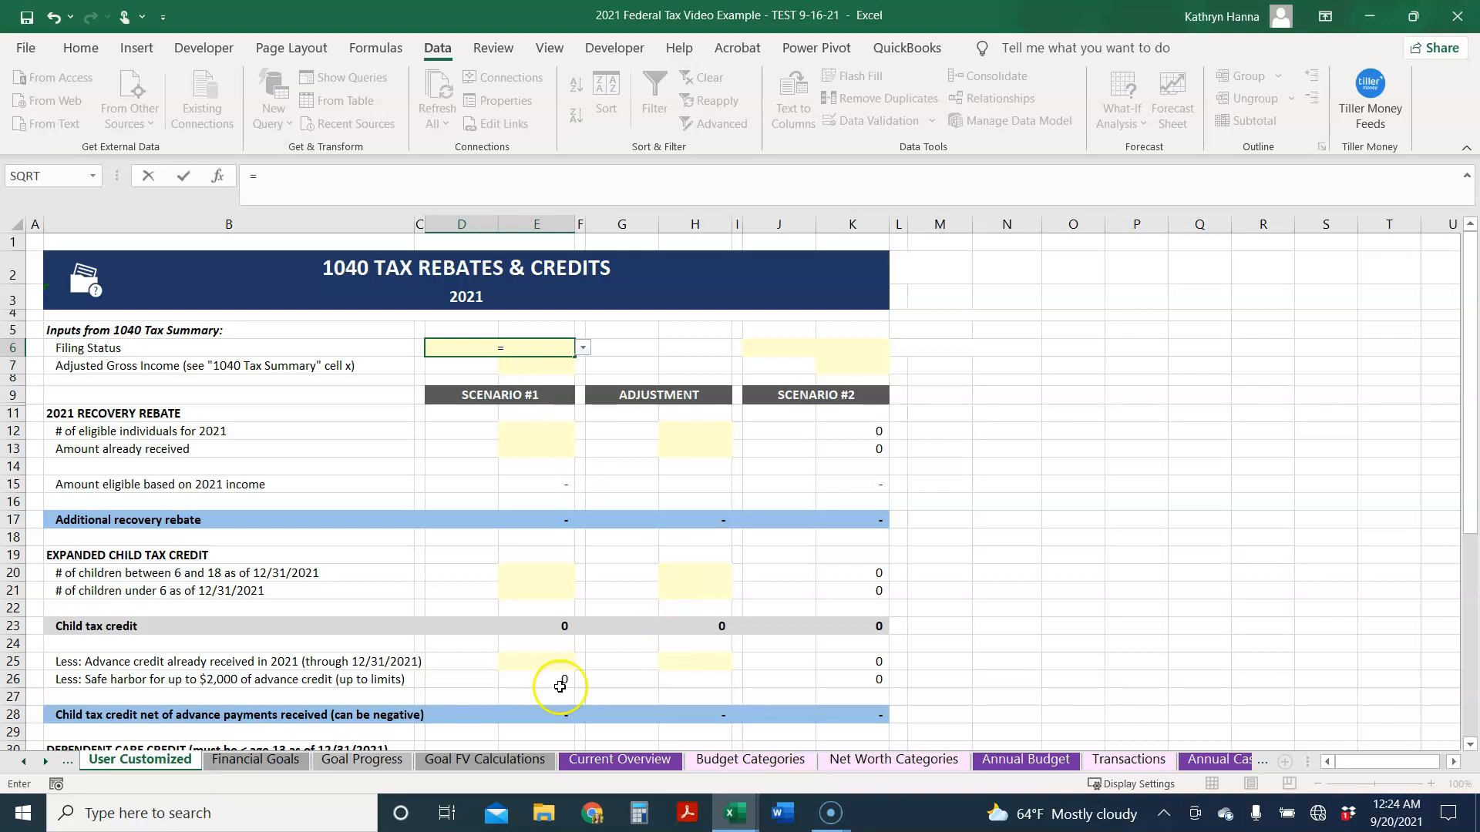
right_click(44, 762)
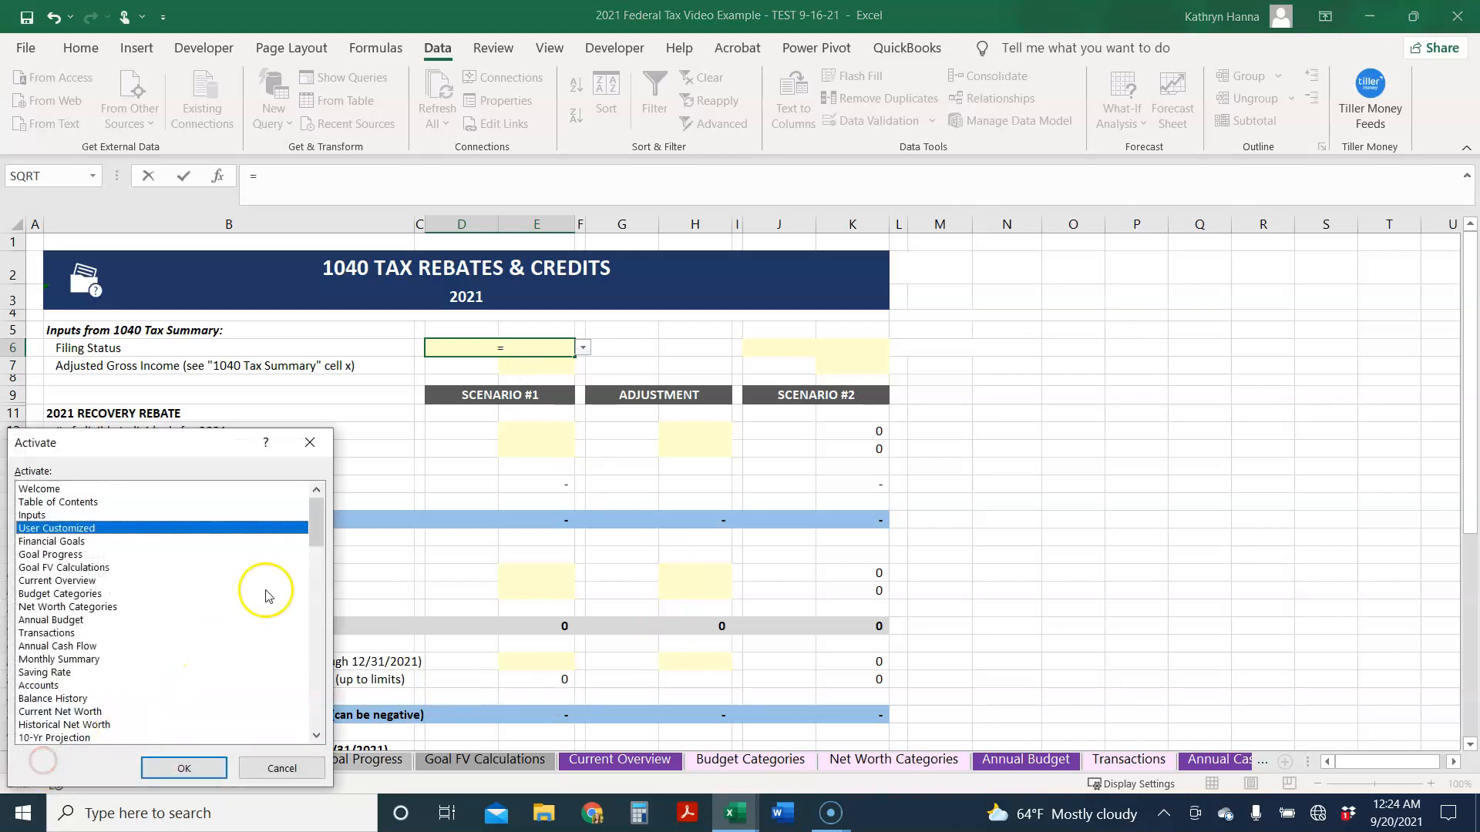
drag(317, 528, 318, 607)
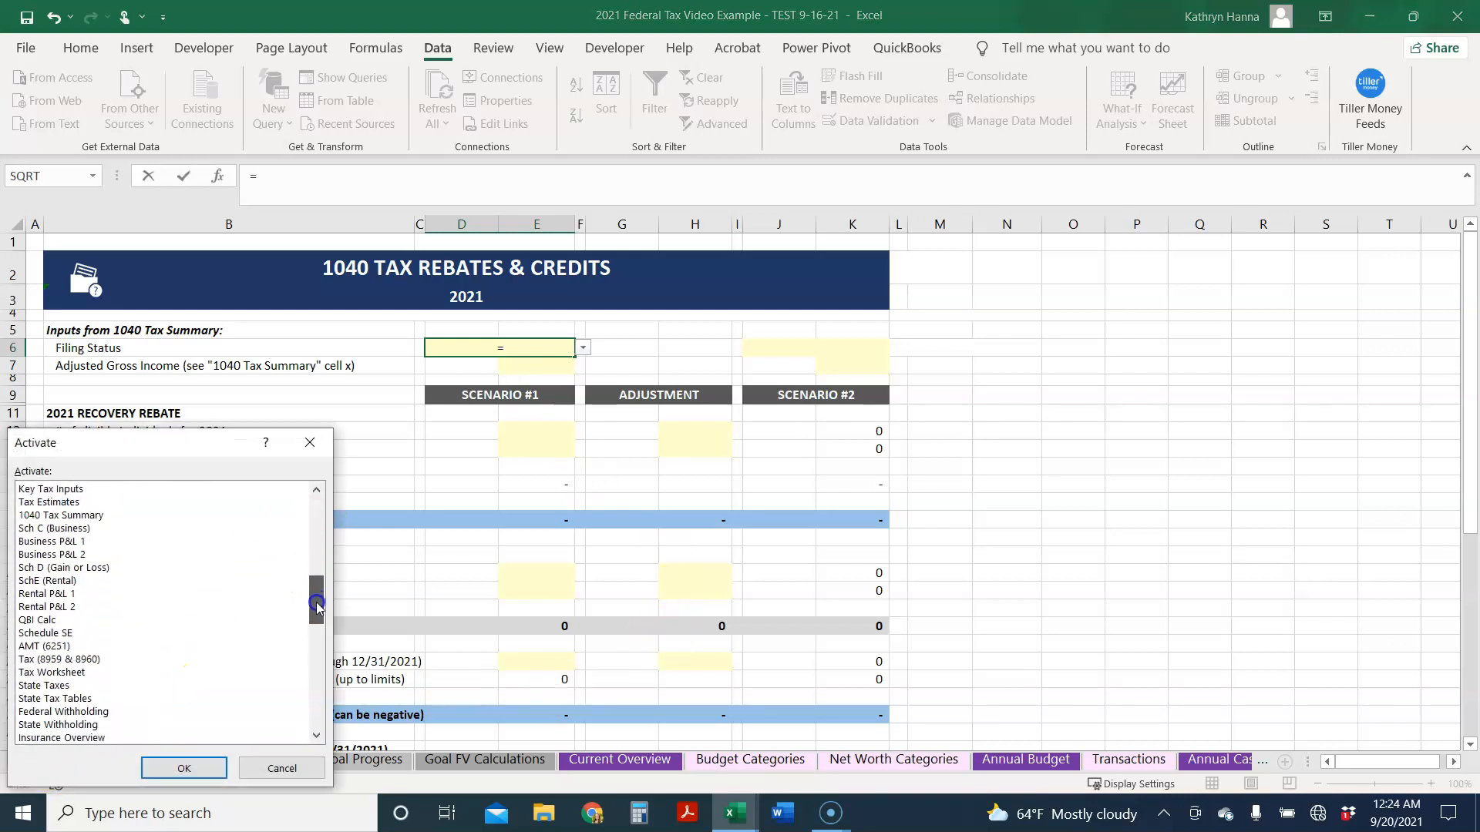
double_click(100, 515)
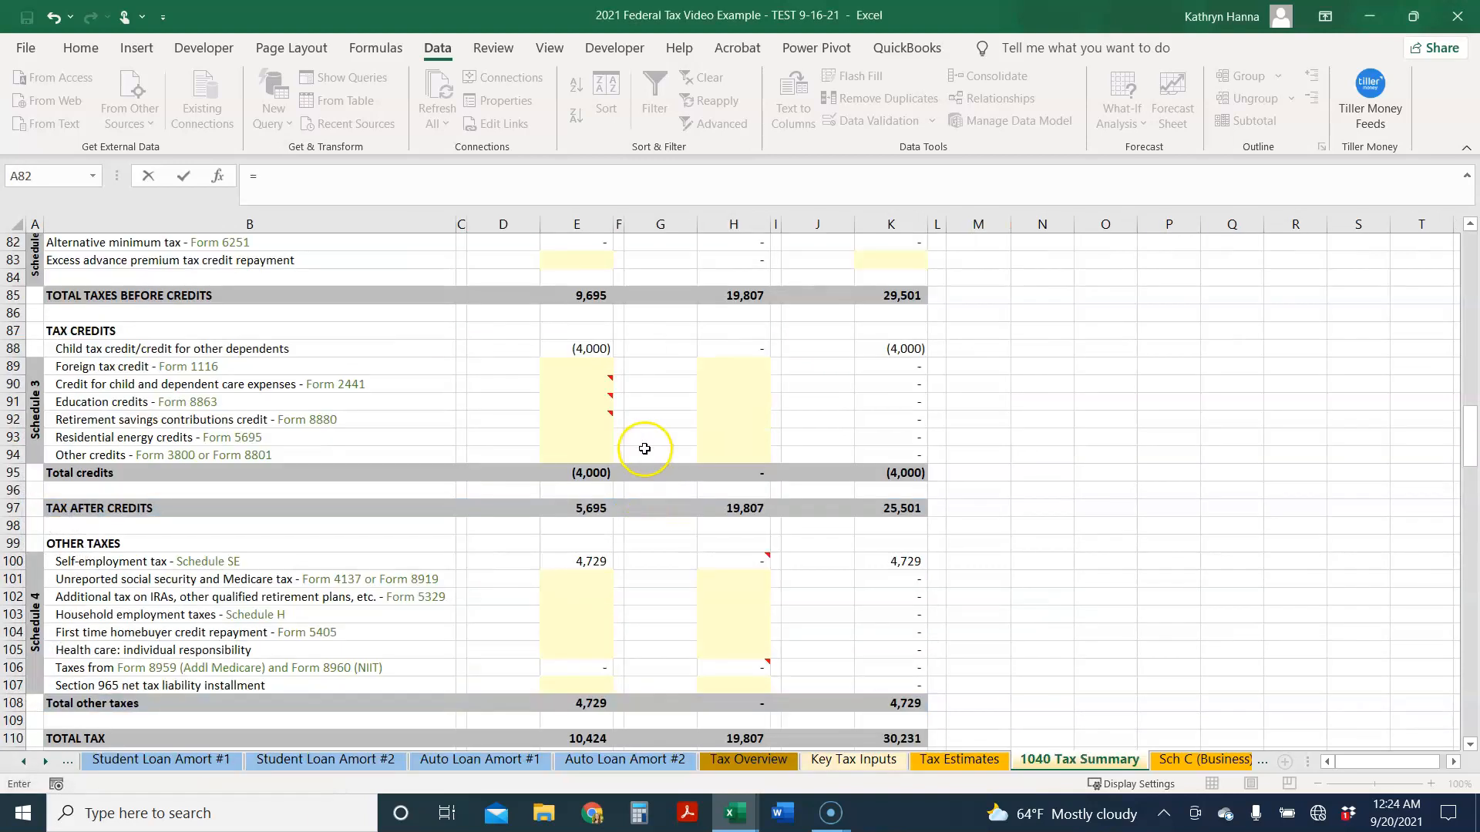
scroll(644, 449, up, 20)
click(576, 394)
key(Return)
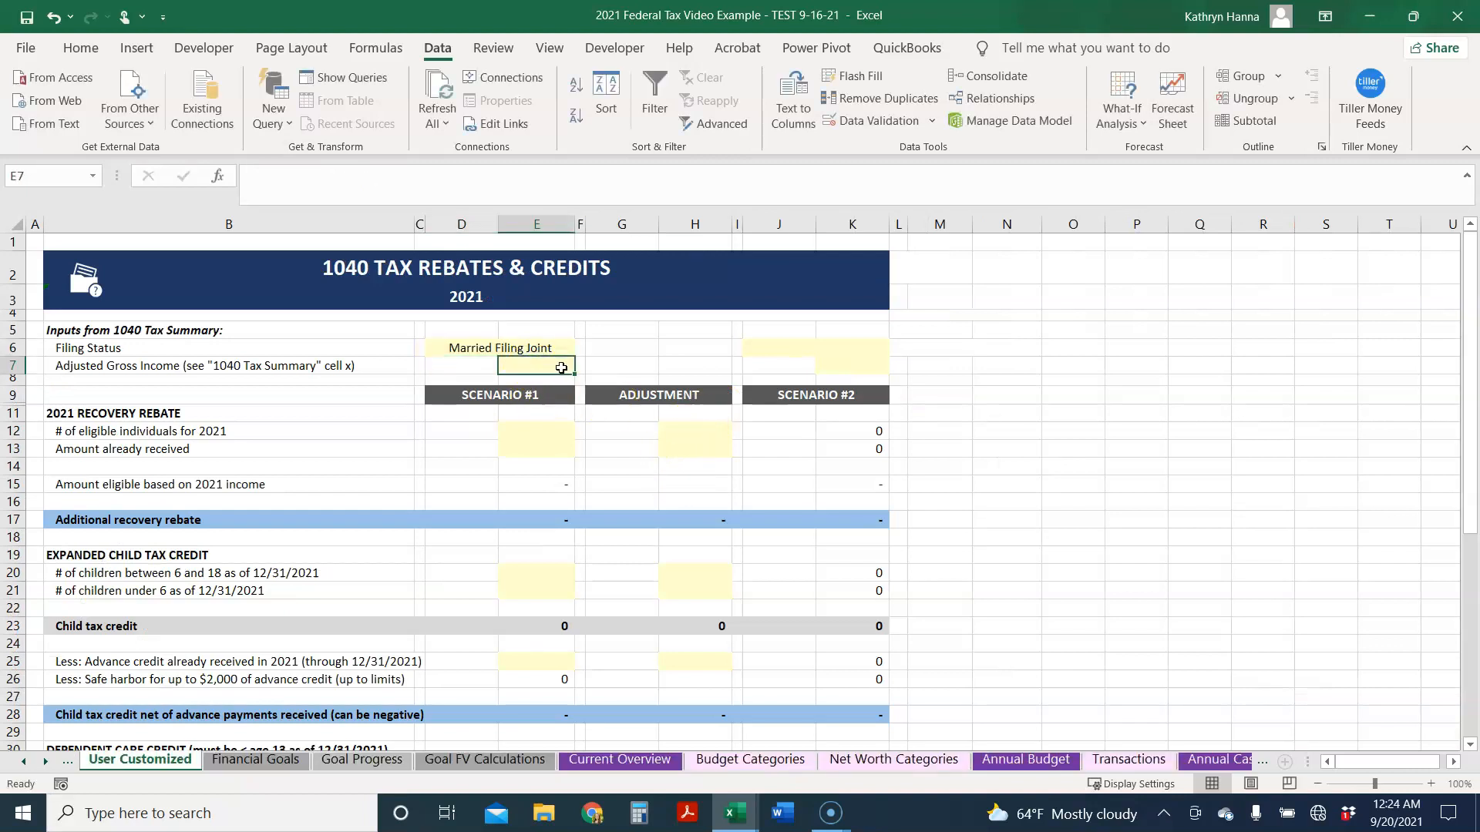
- Link the Scenario #1 adjusted gross income in E7 to cell E53 of the 1040 Tax Summary sheet
text(=)
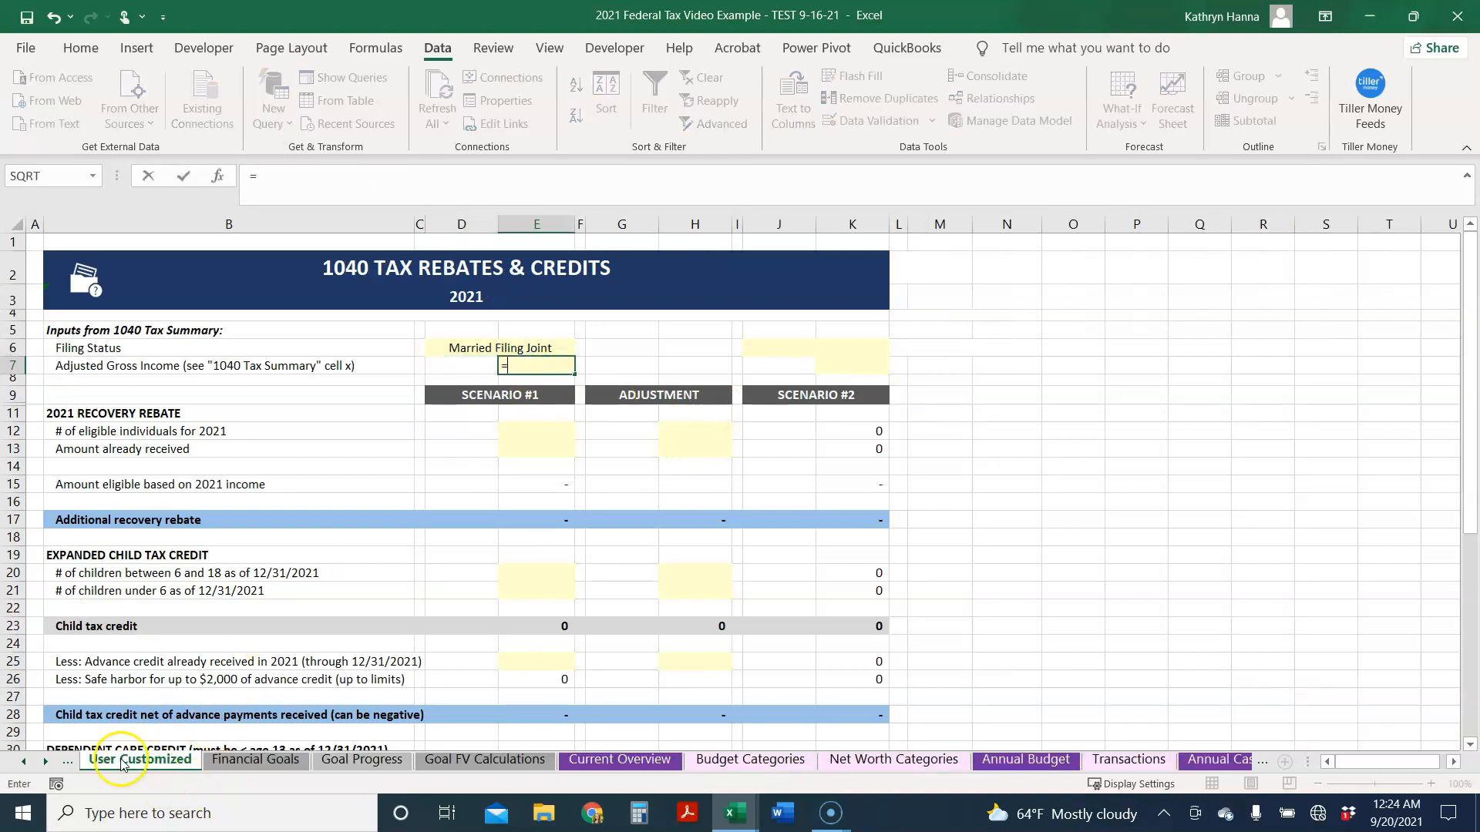
click(45, 761)
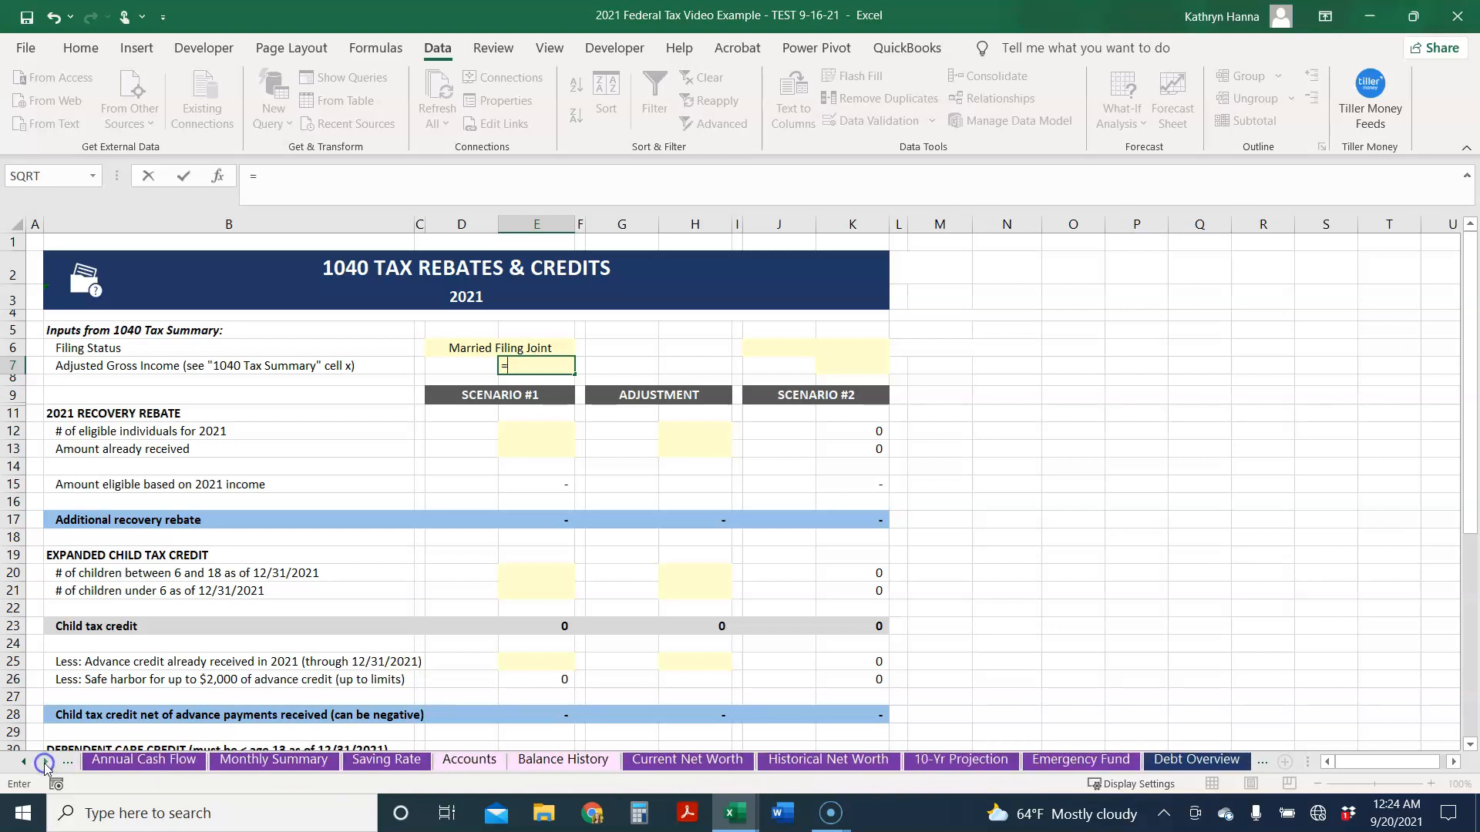
right_click(45, 762)
drag(316, 531, 318, 586)
double_click(109, 552)
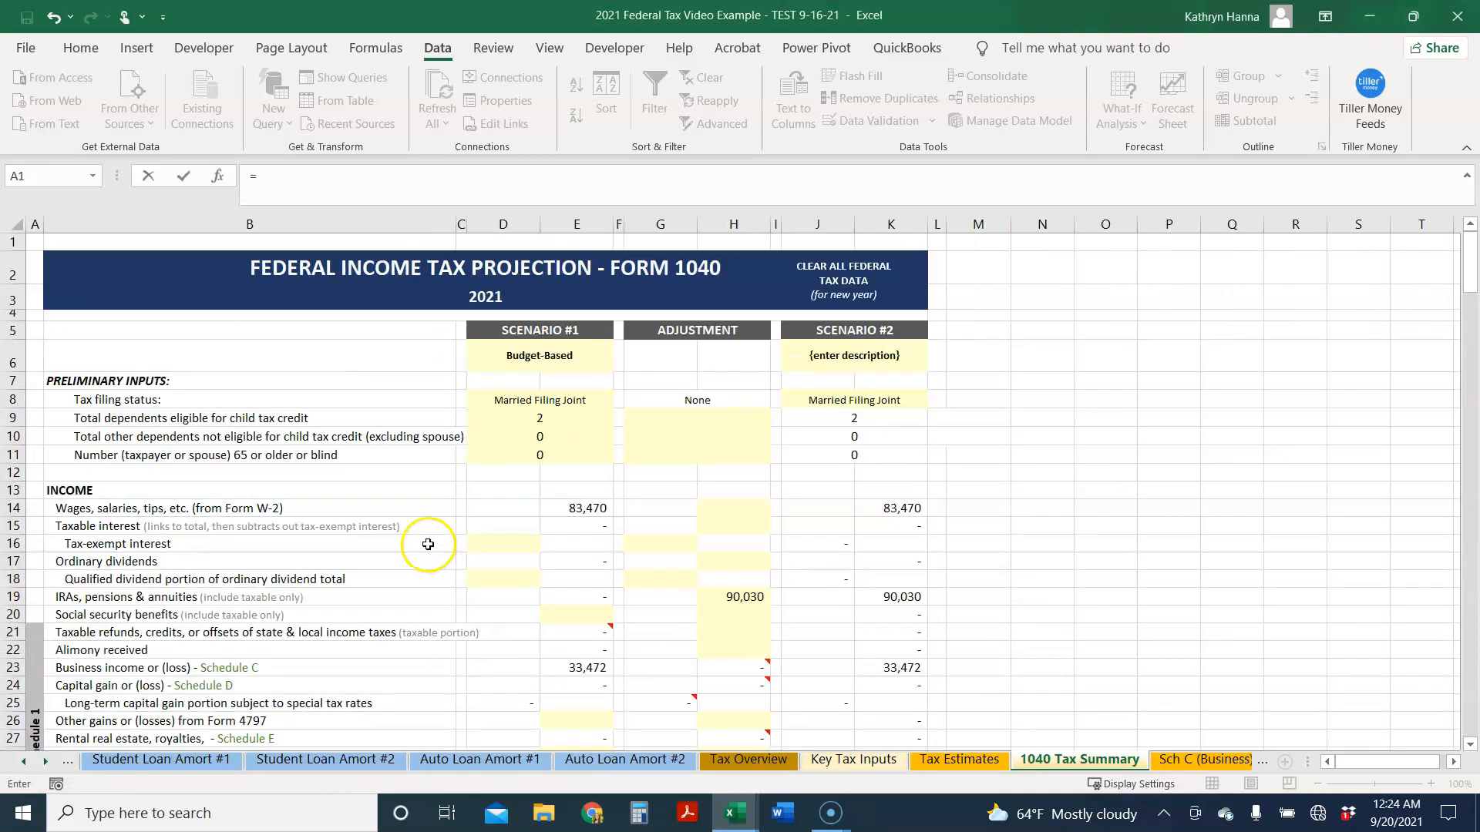
scroll(432, 547, down, 11)
scroll(442, 537, down, 2)
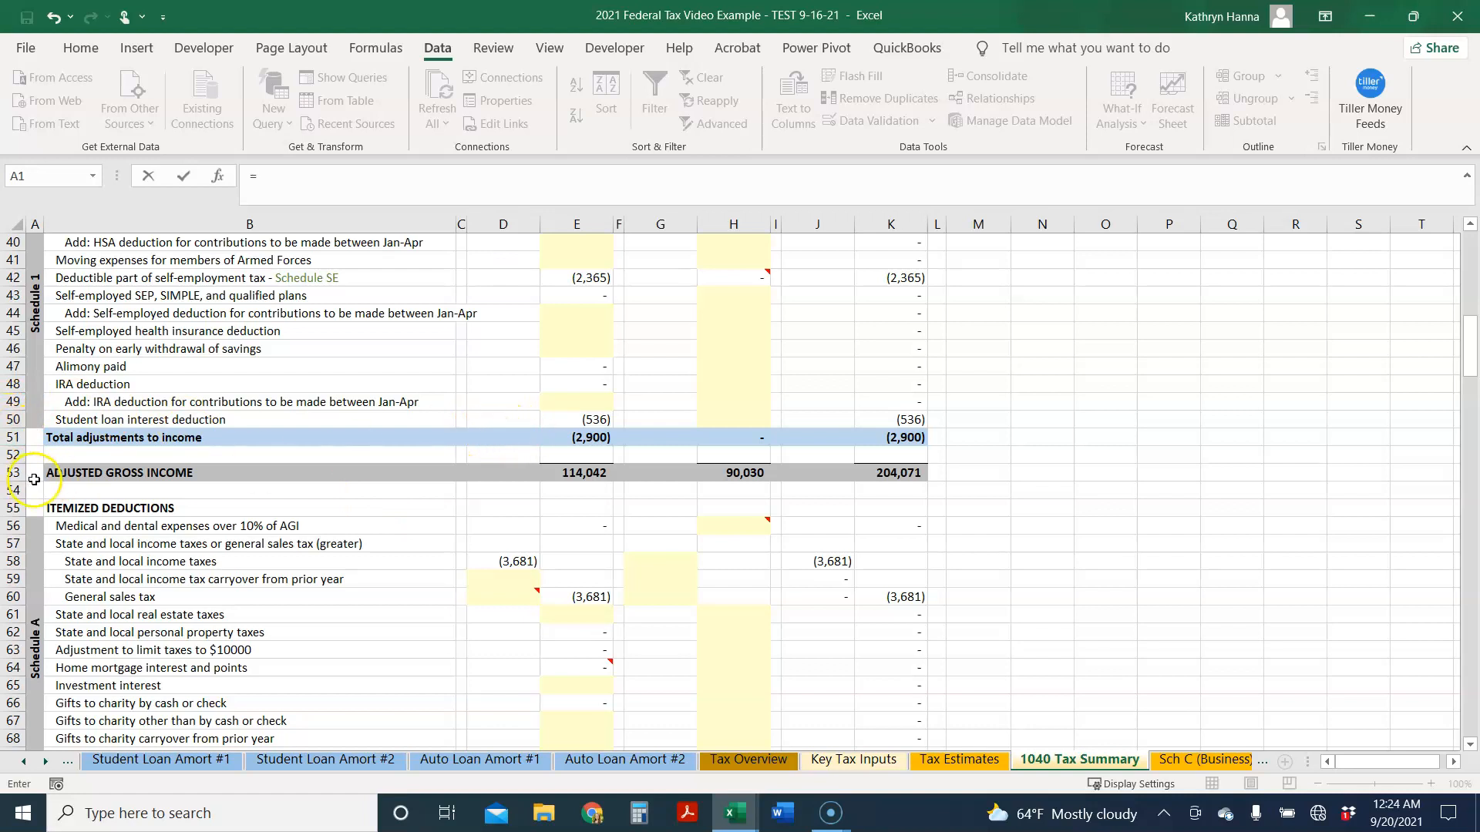
click(578, 471)
key(Return)
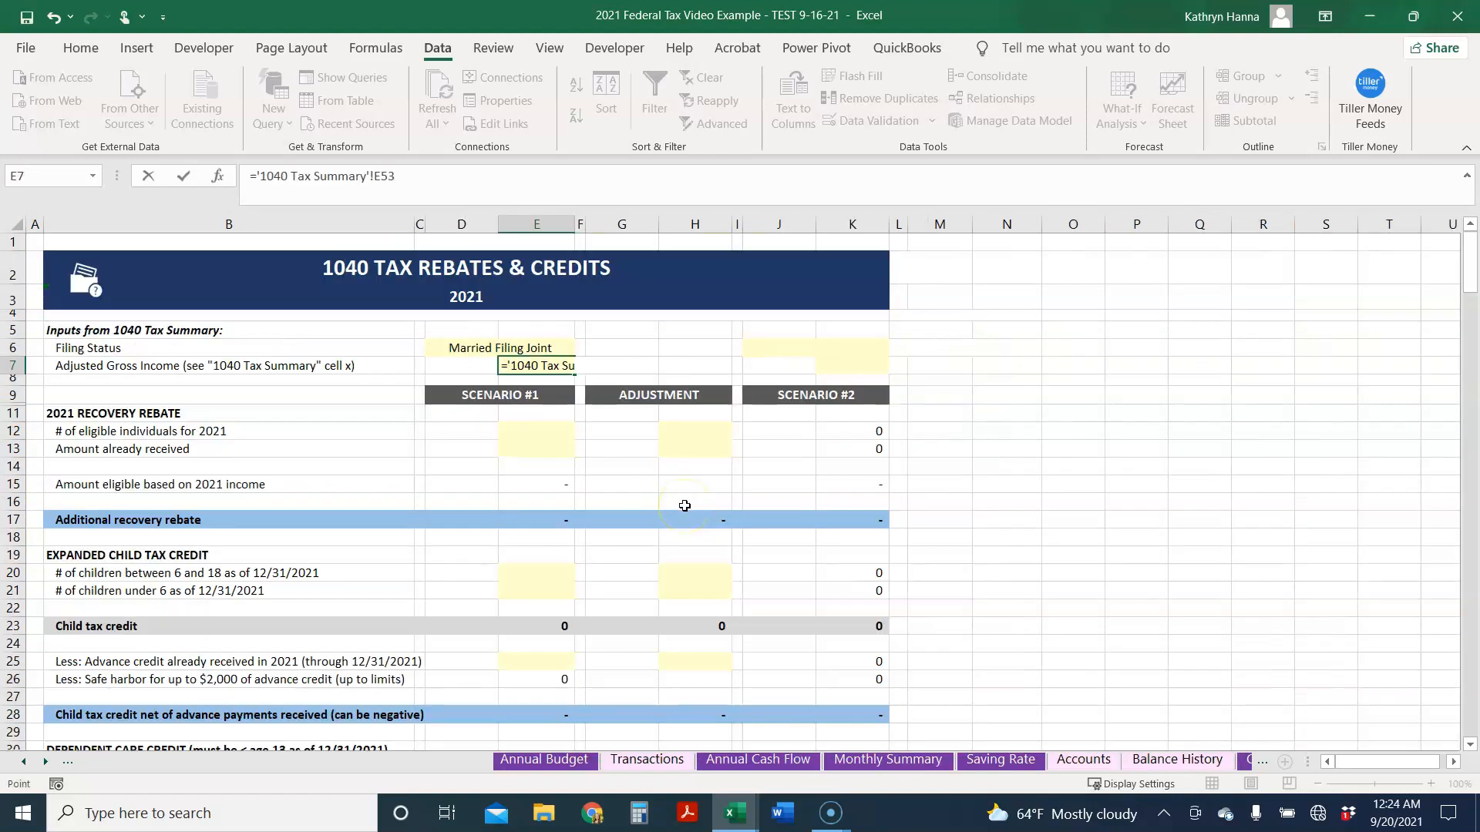
- For the Scenario #1 recovery rebate, enter 5 eligible individuals and =1400*5 as the amount already received, and inspect the additional rebate formula
click(548, 431)
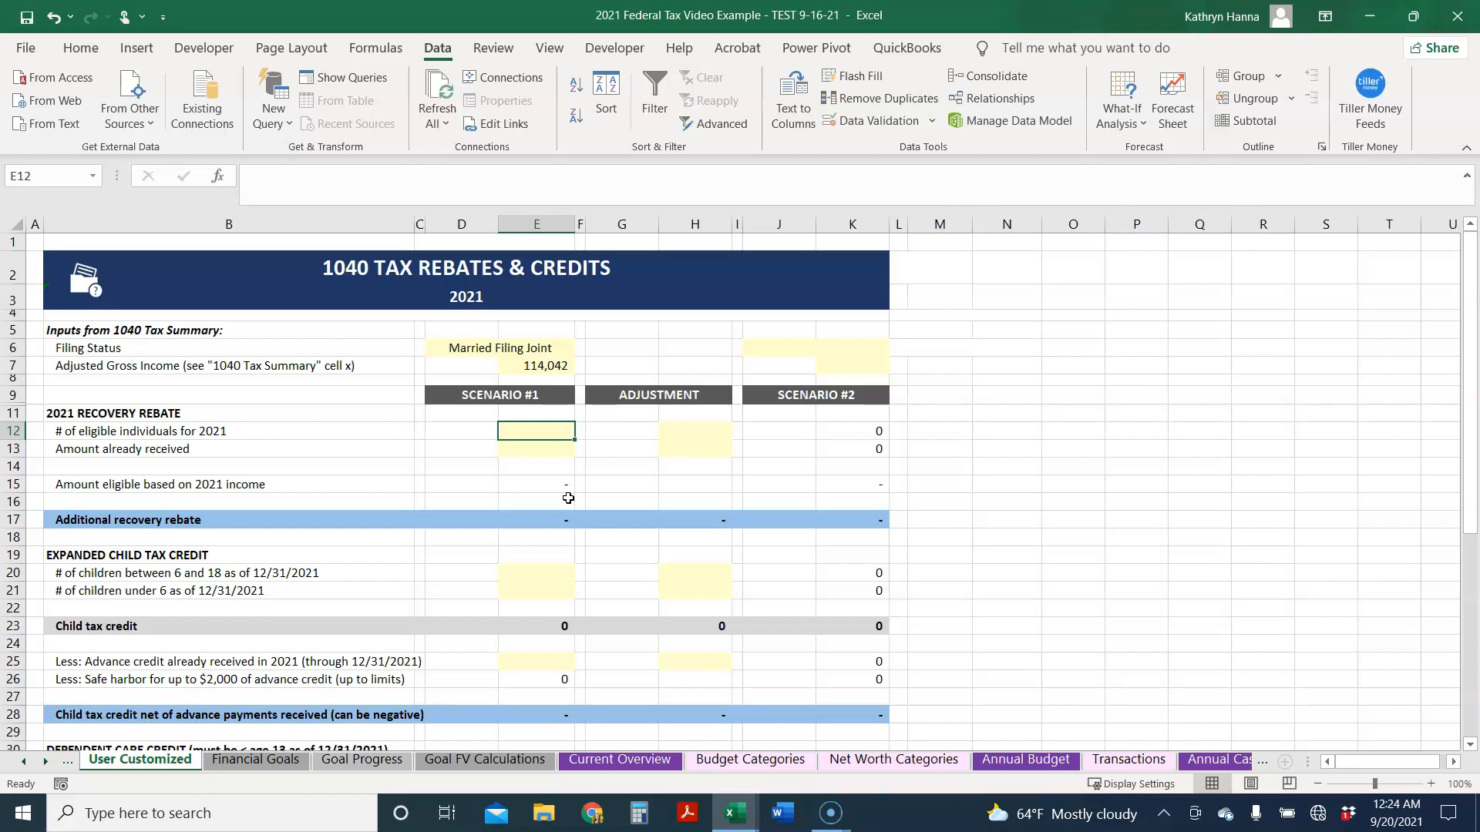
text(5)
key(Return)
text(=1)
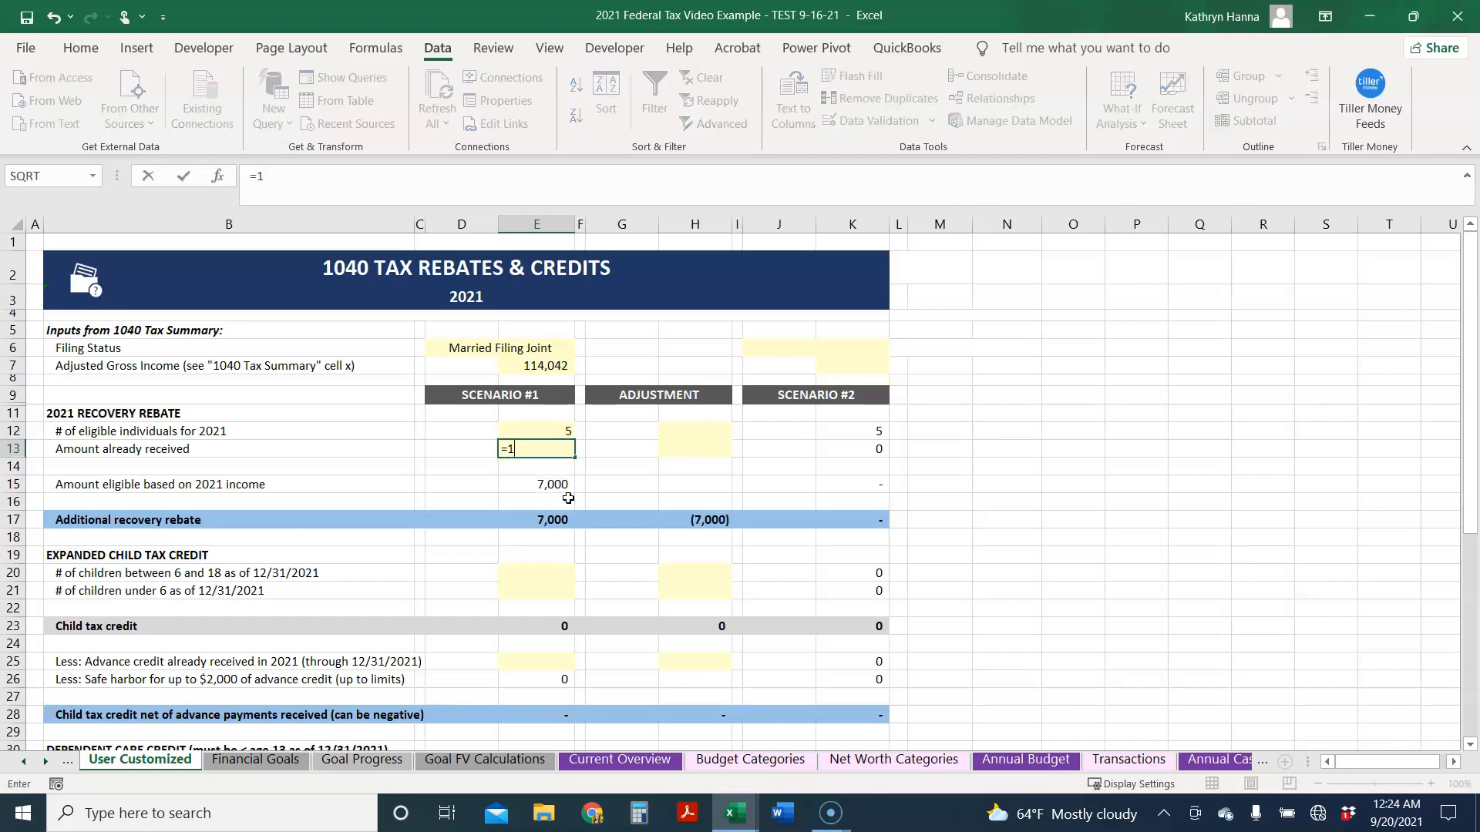
text(400*5)
key(Return)
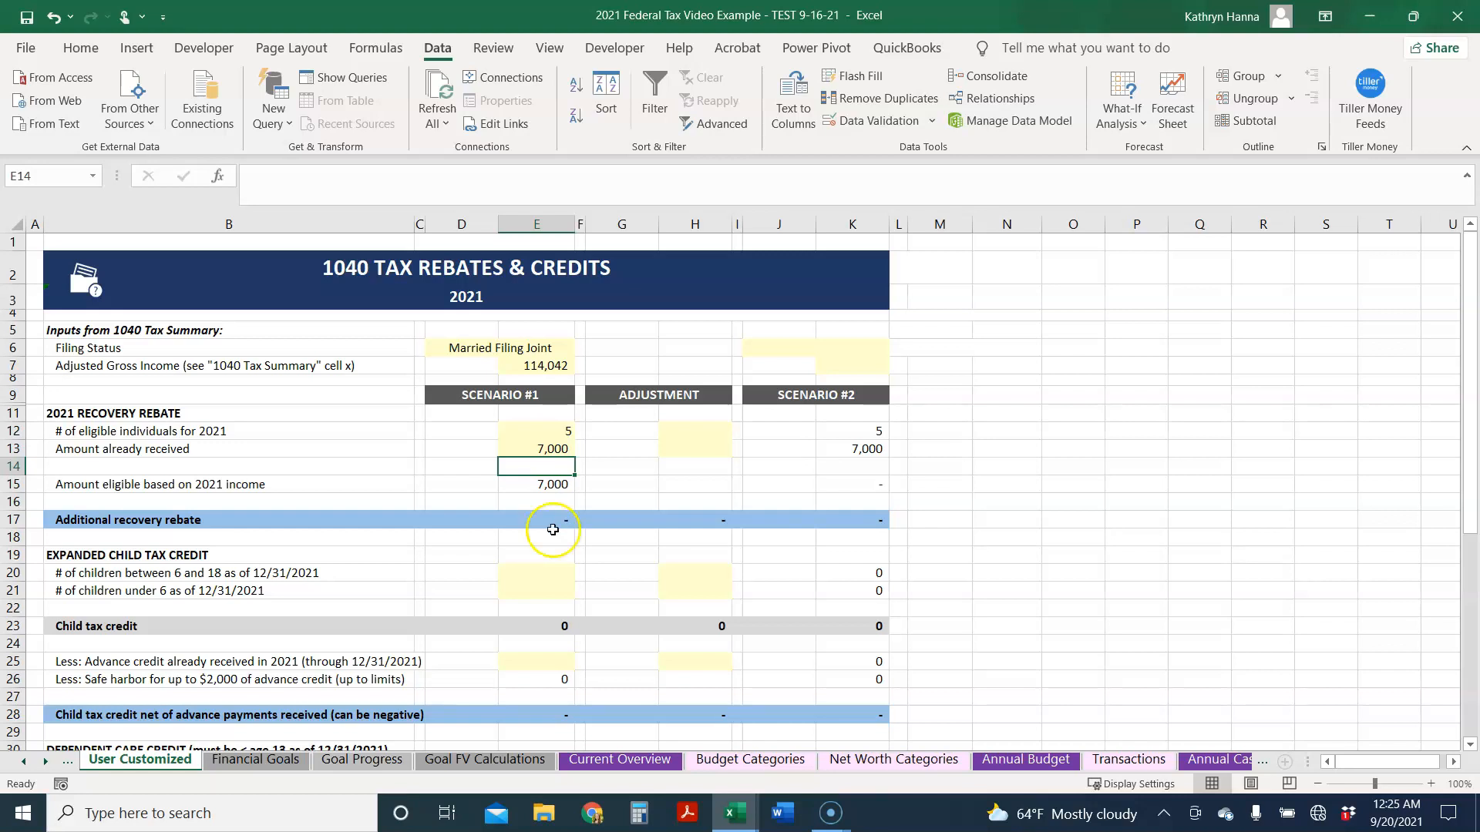
scroll(555, 524, down, 2)
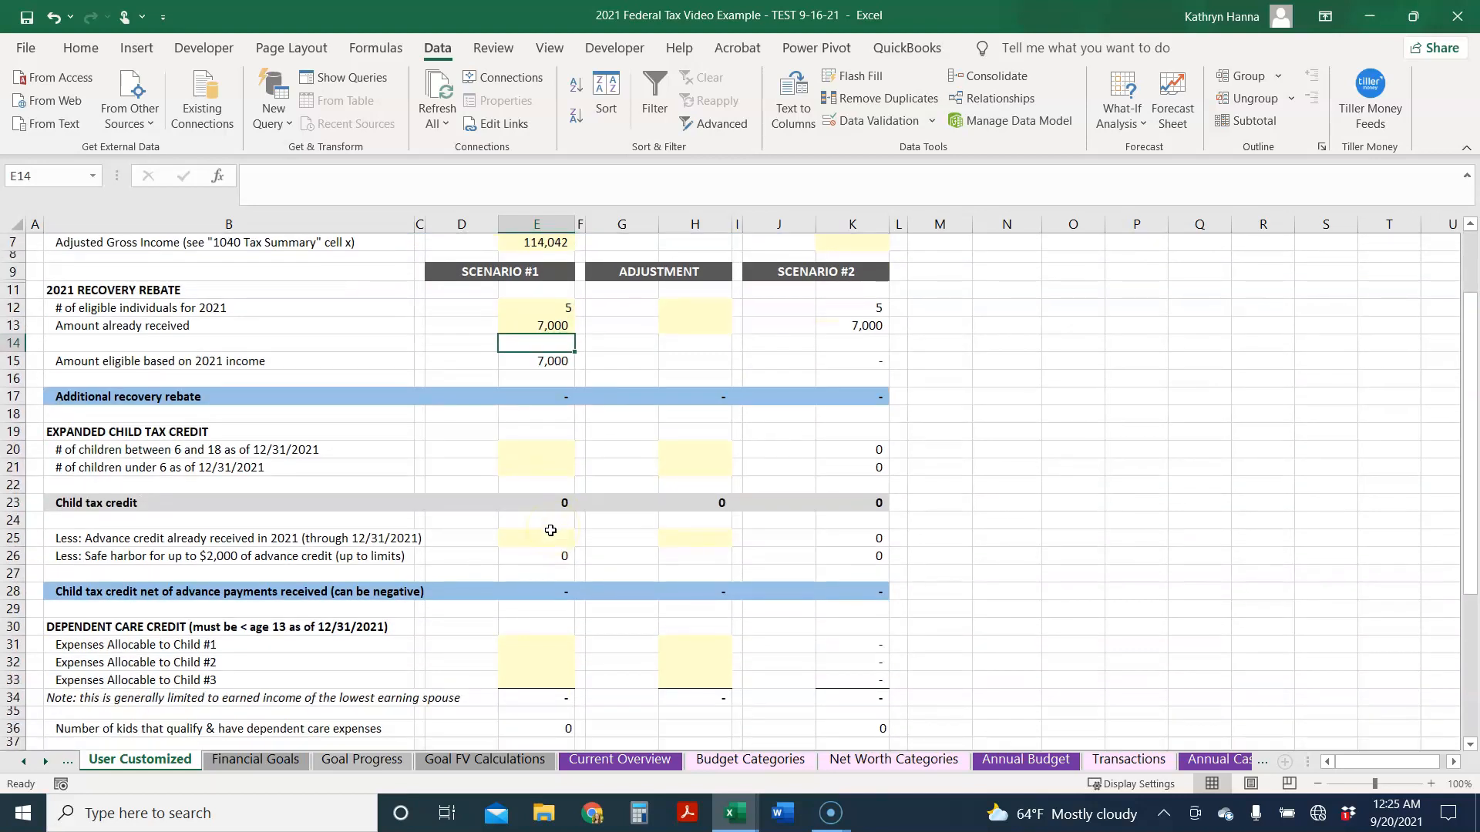
click(555, 395)
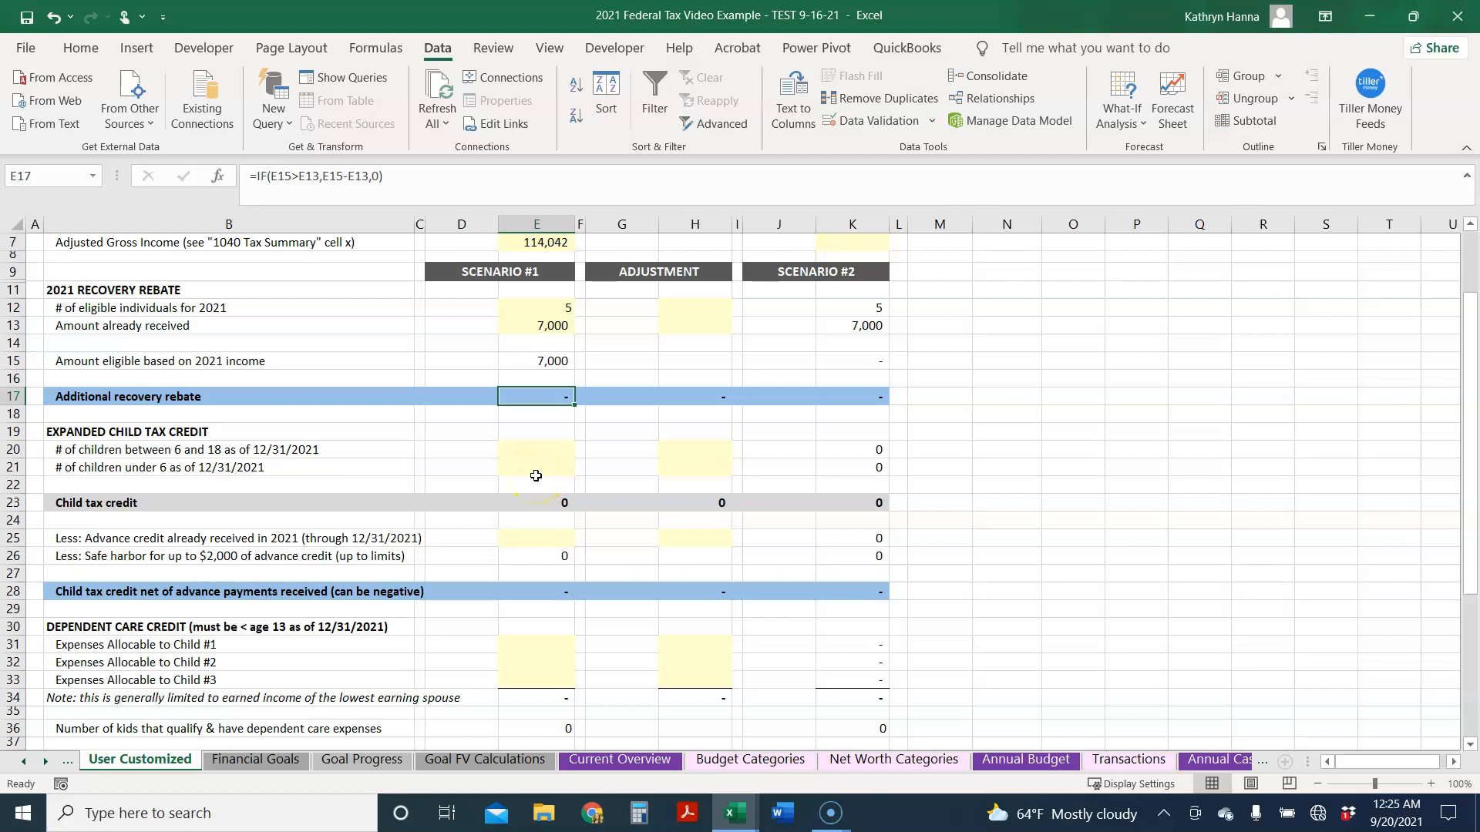
- For the Scenario #1 expanded child tax credit, enter 1 child between 6 and 18 and 1 child under 6
scroll(535, 475, down, 2)
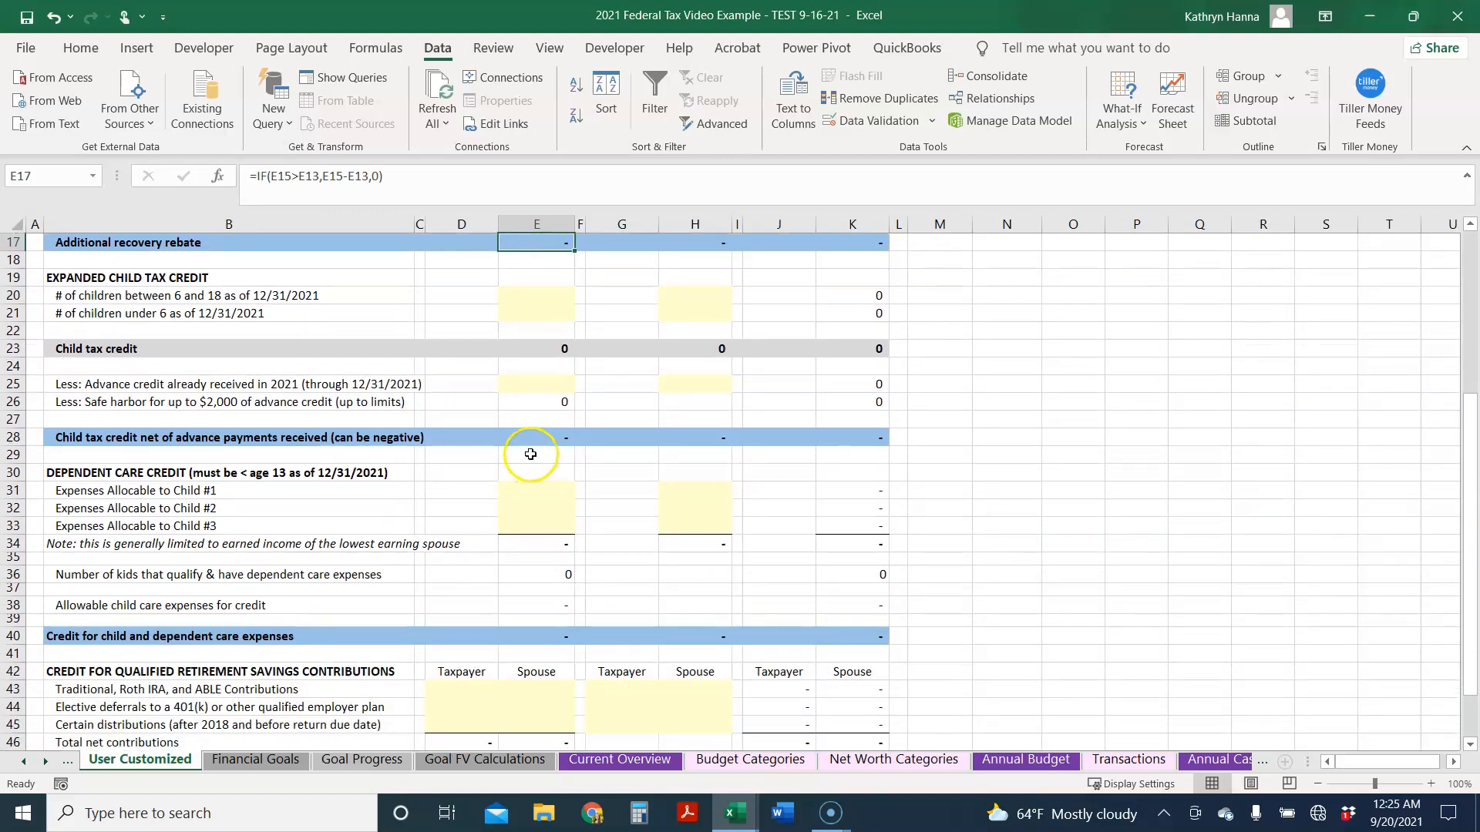
click(538, 346)
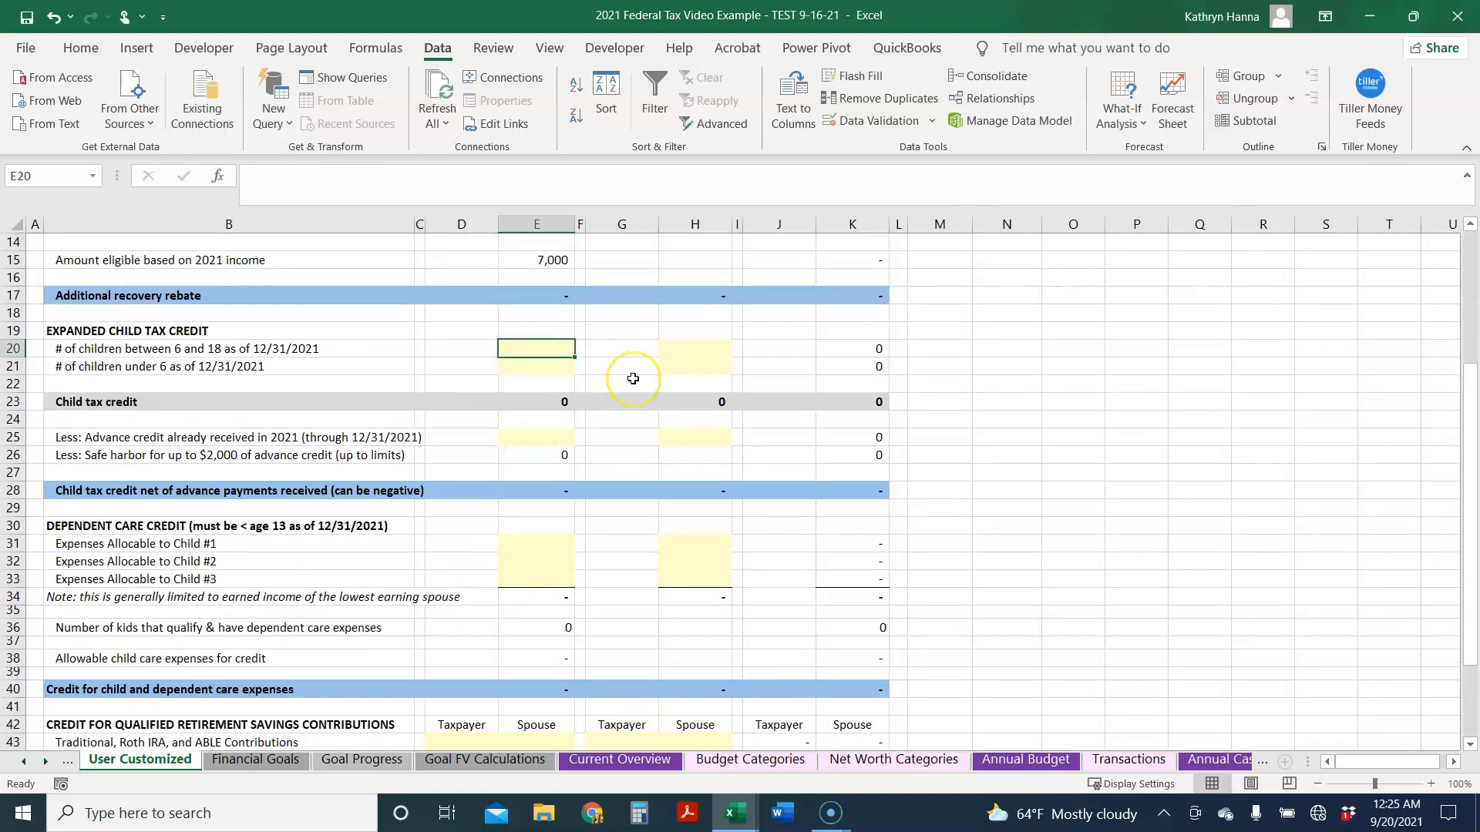
text(1)
key(Return)
text(1)
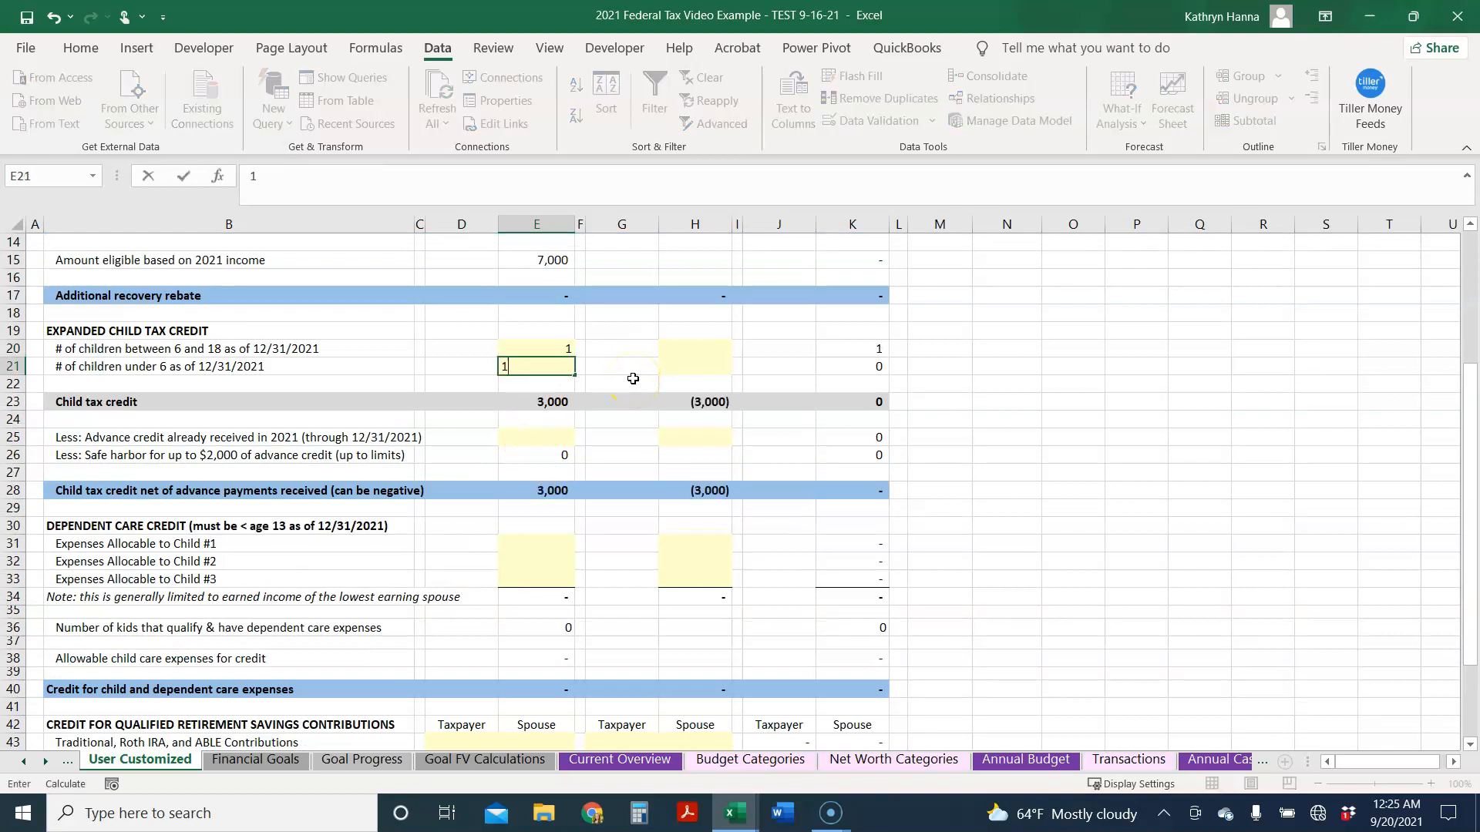
key(Return)
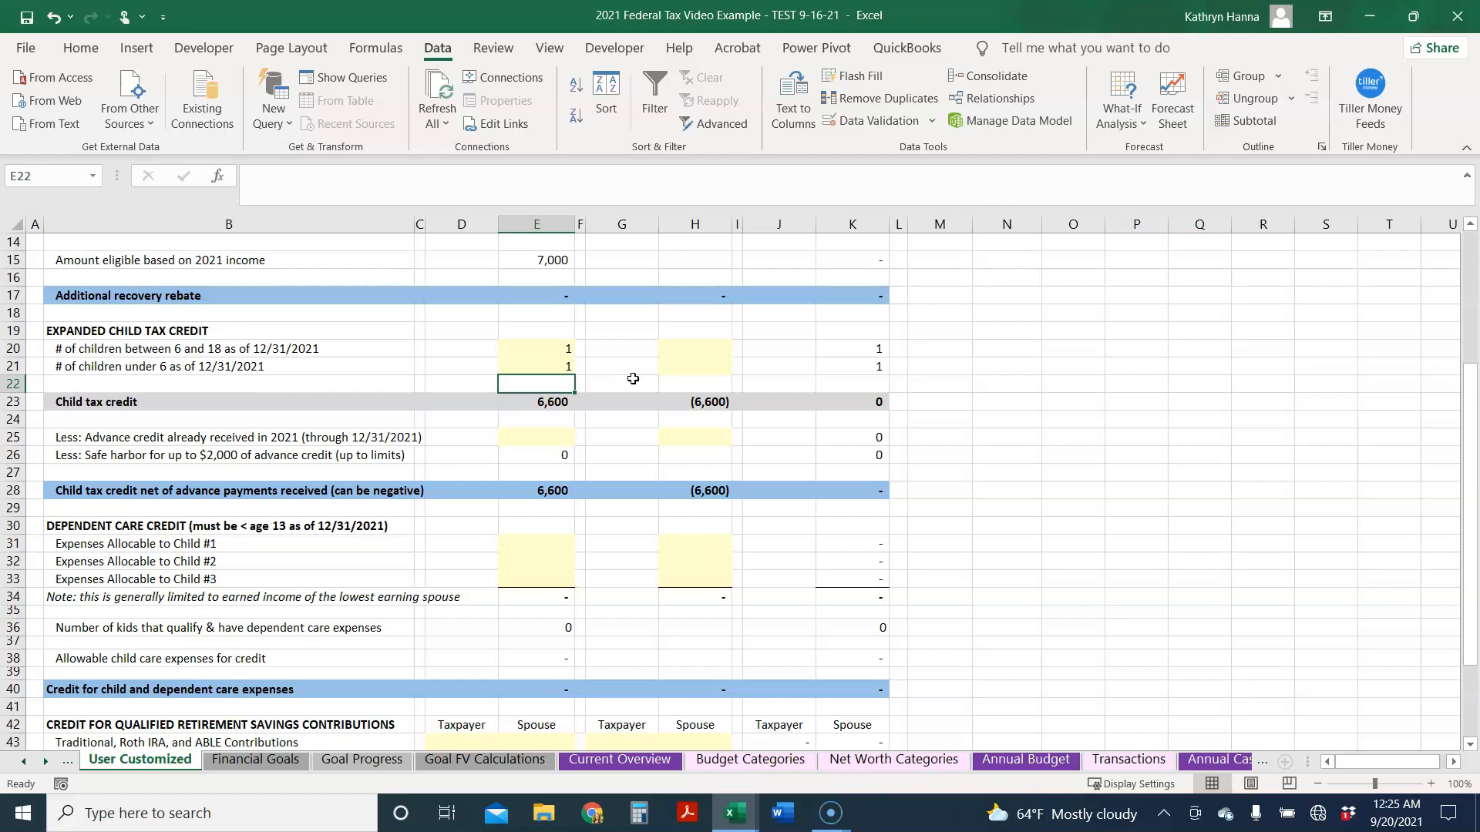
- Enter -3300 as the Scenario #1 advance child tax credit already received in 2021
click(562, 438)
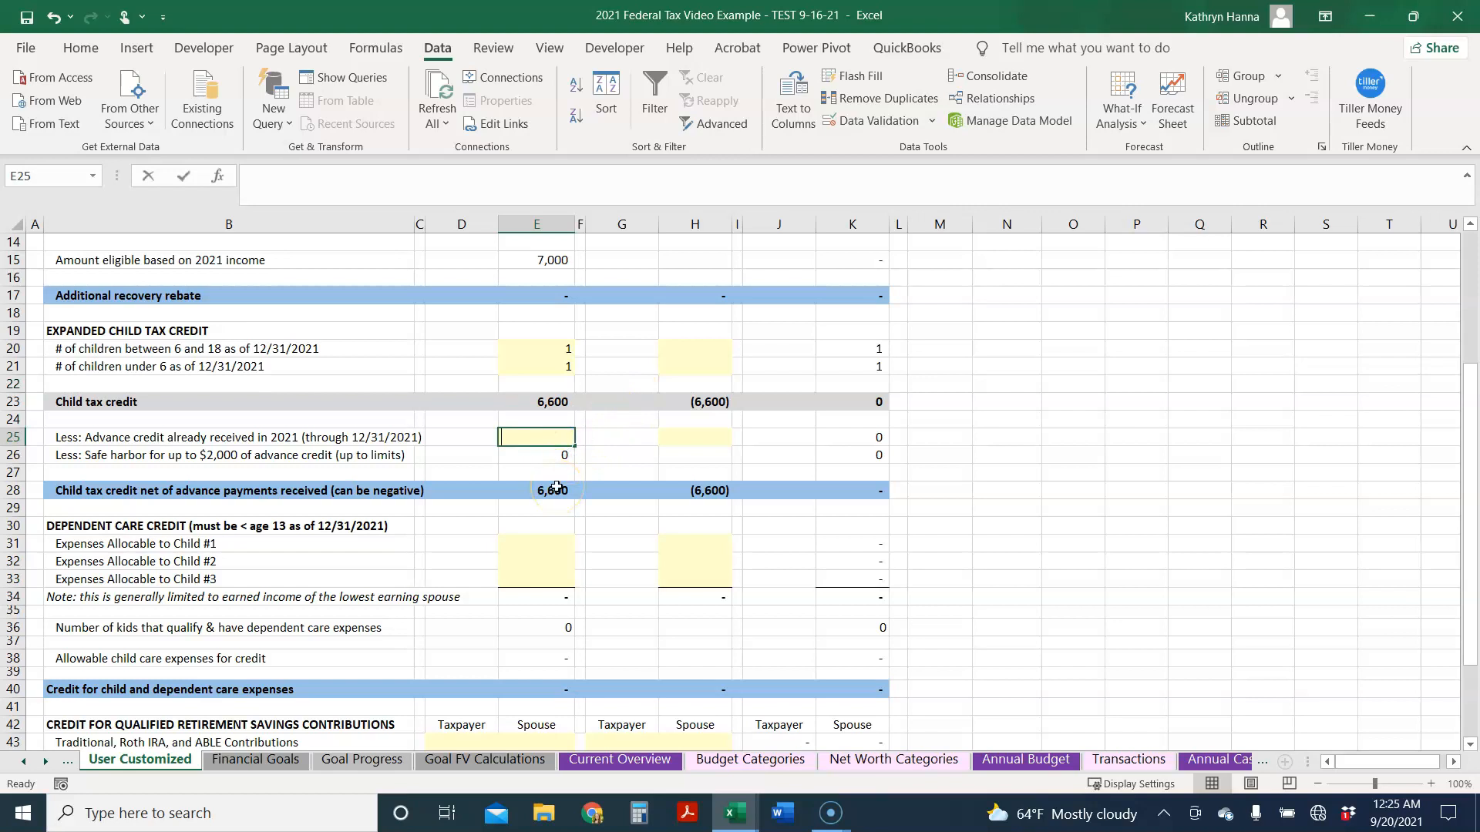
text(-3300)
key(Return)
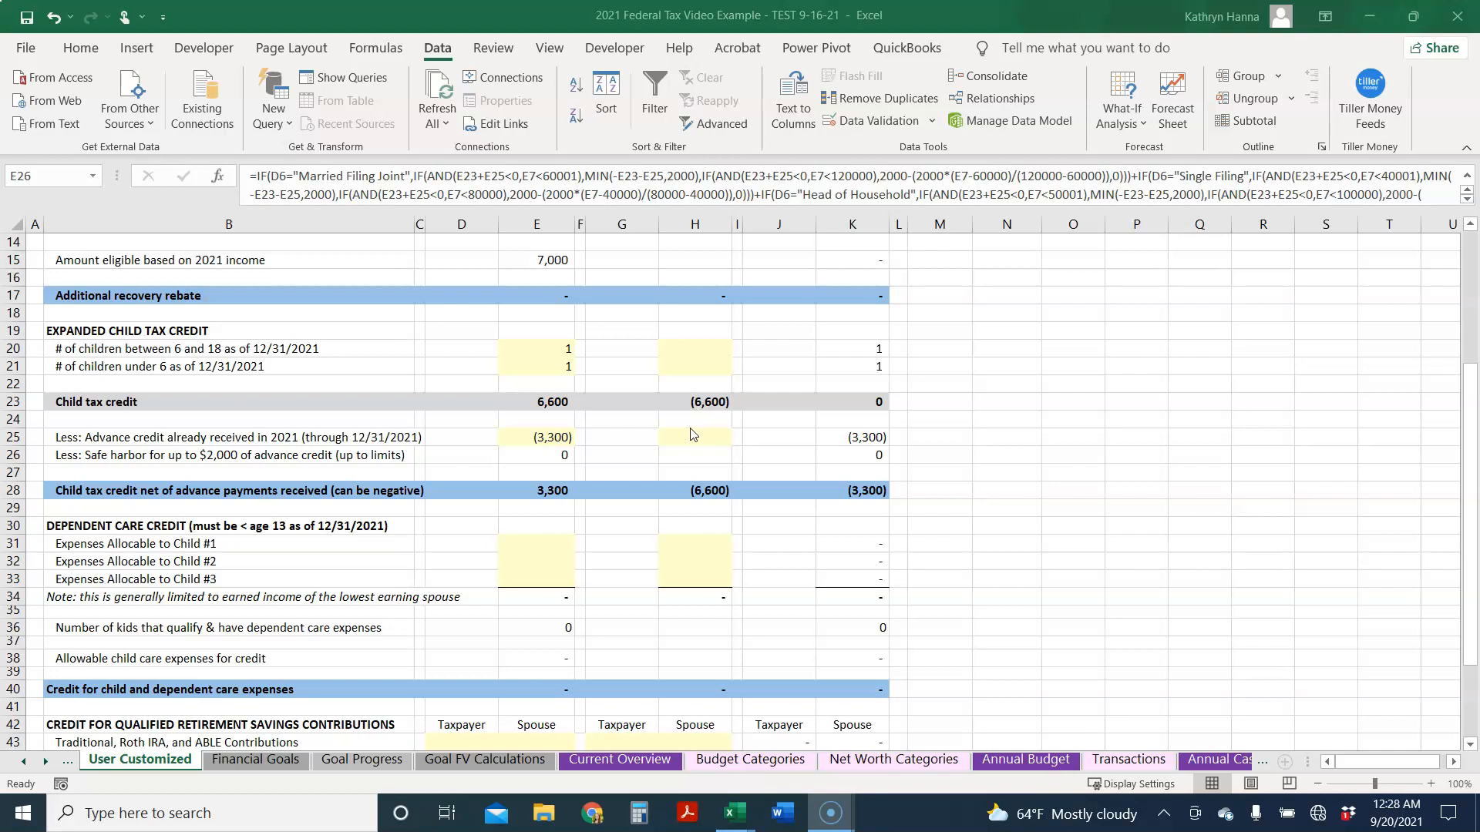
- Check the net child tax credit formula in E28 and open the 1040 Tax Summary sheet at its Tax Credits section
click(533, 491)
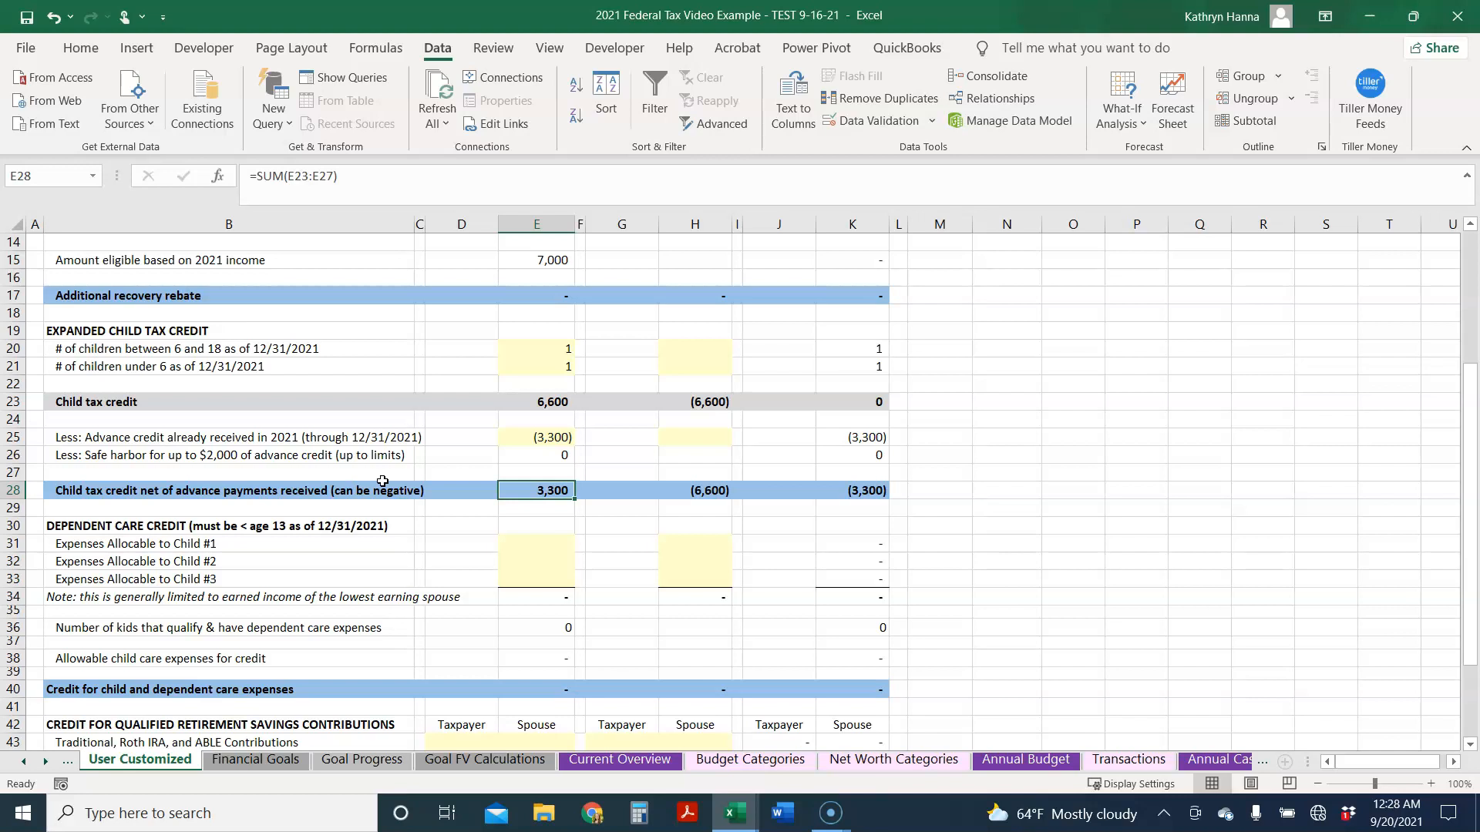
right_click(46, 761)
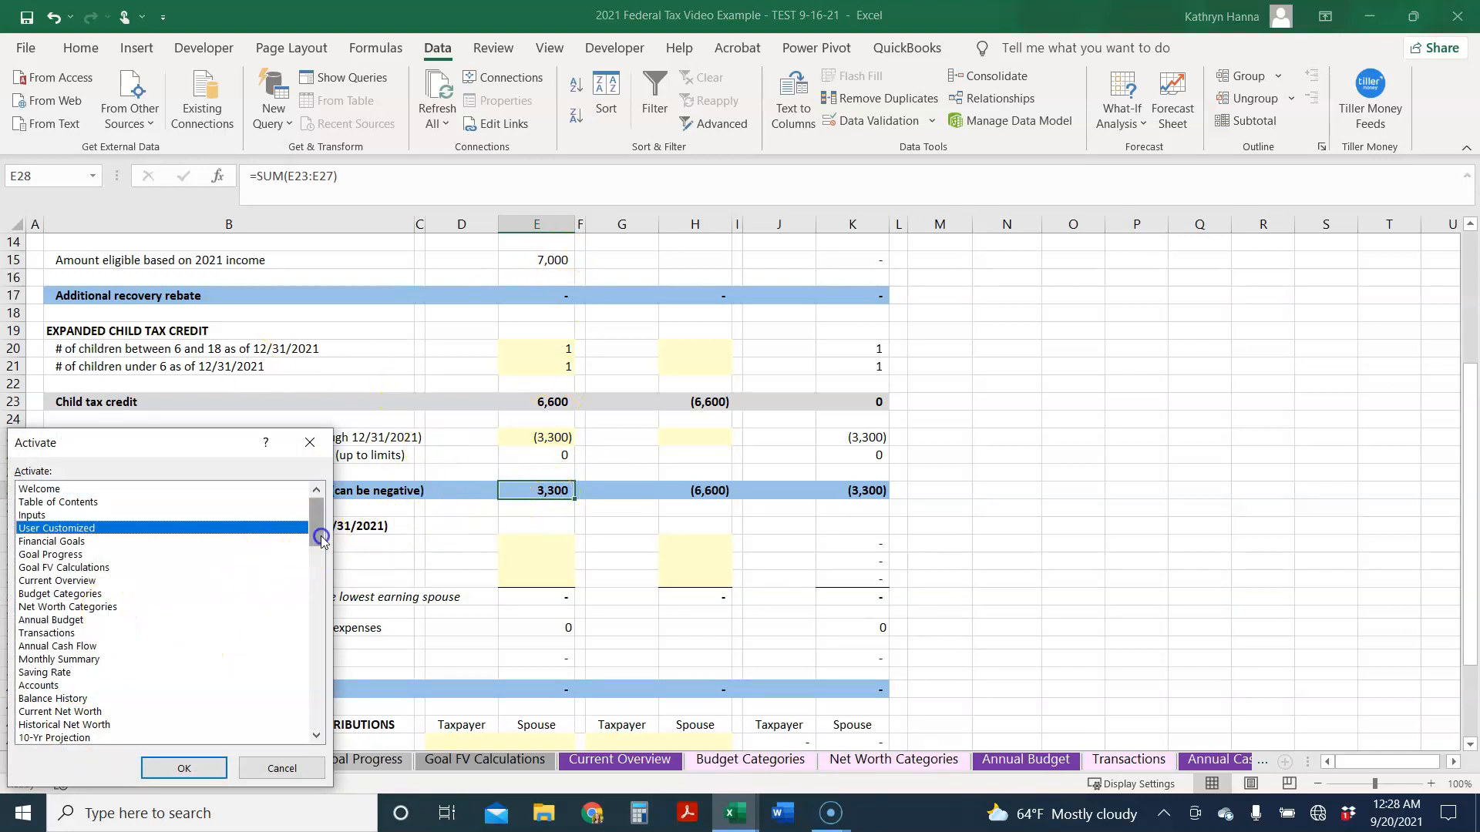
drag(320, 542, 322, 565)
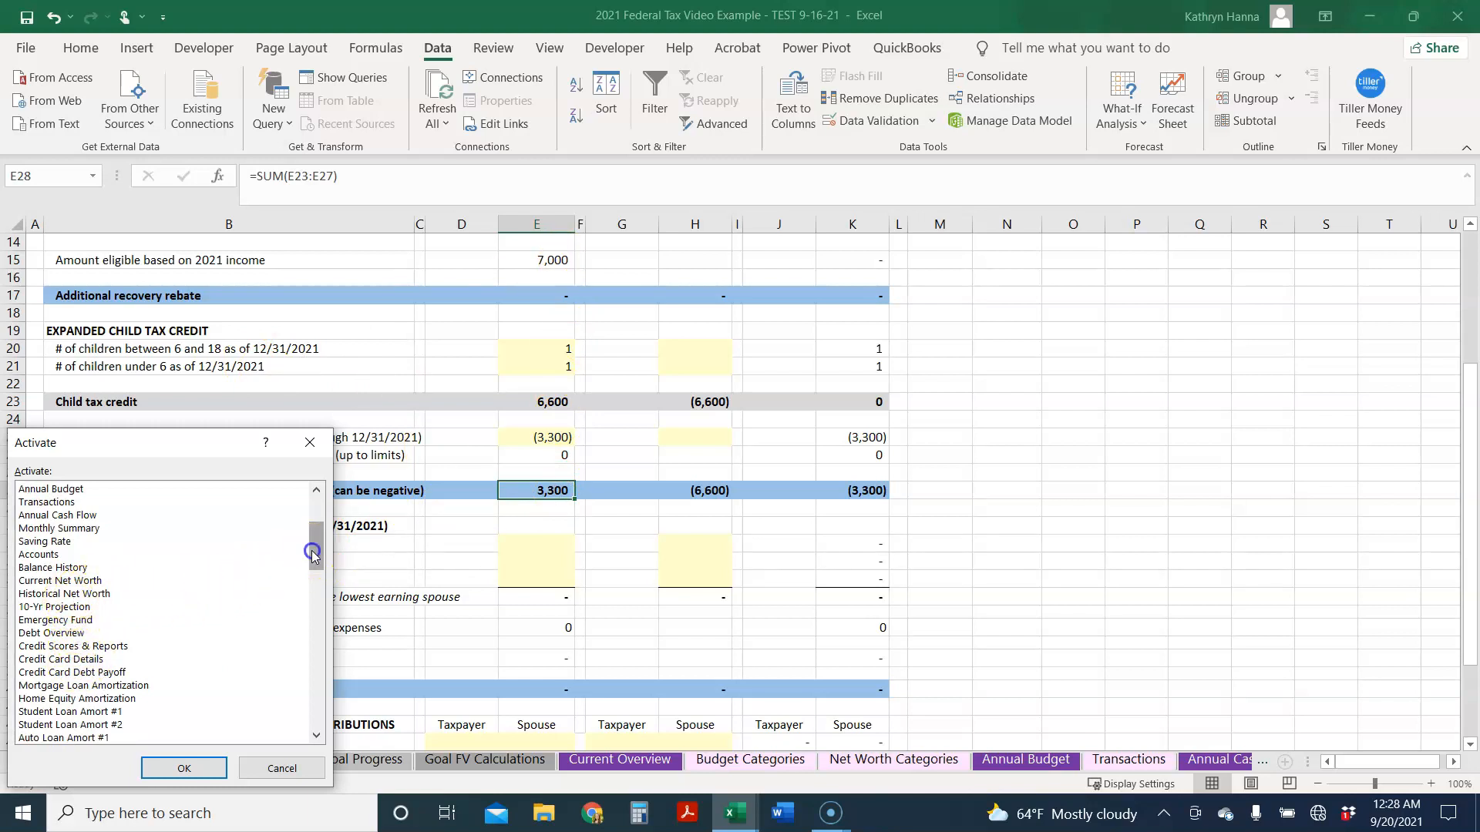
drag(312, 549, 314, 582)
double_click(61, 659)
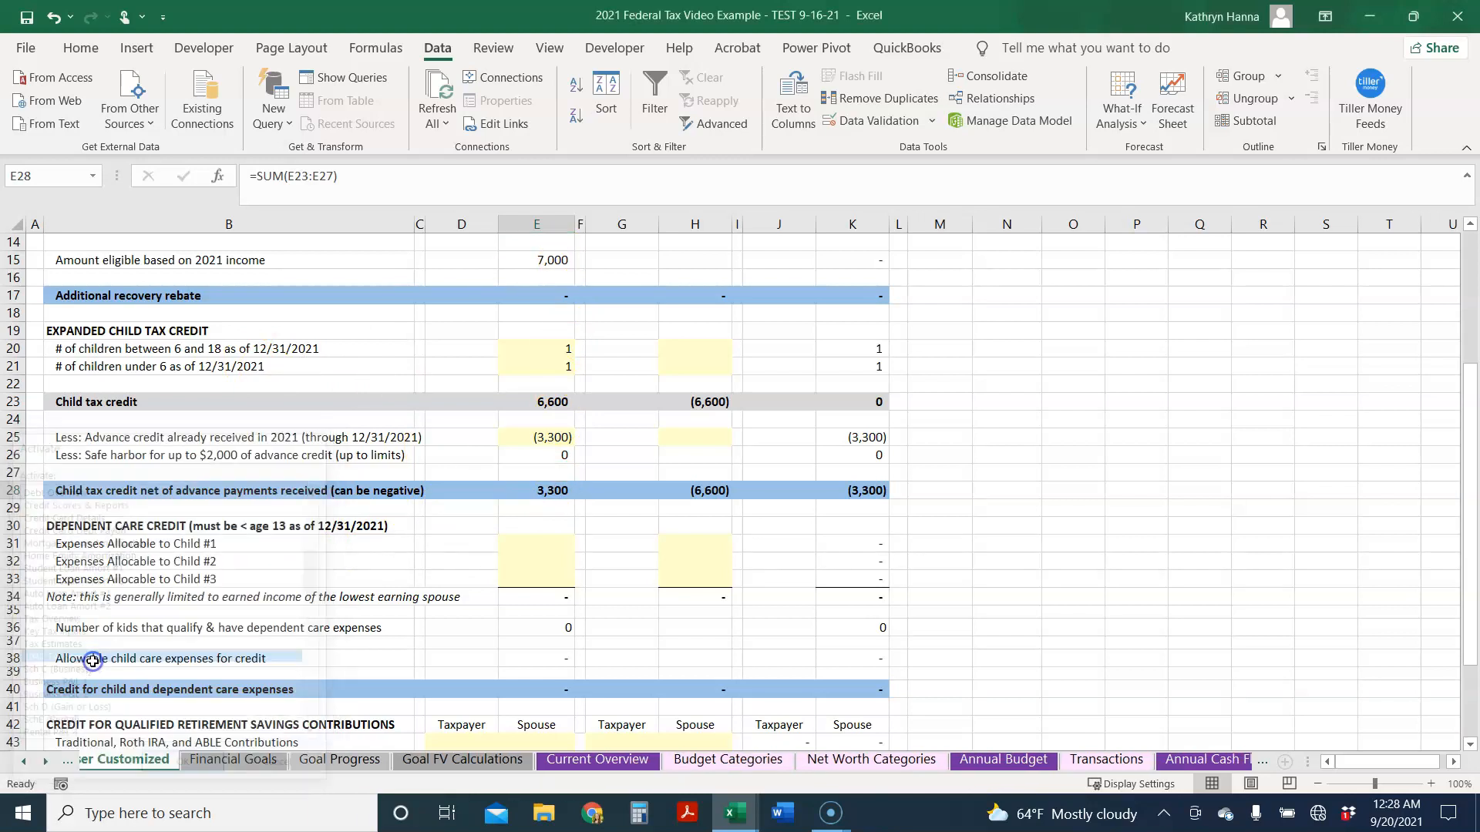
scroll(410, 571, down, 7)
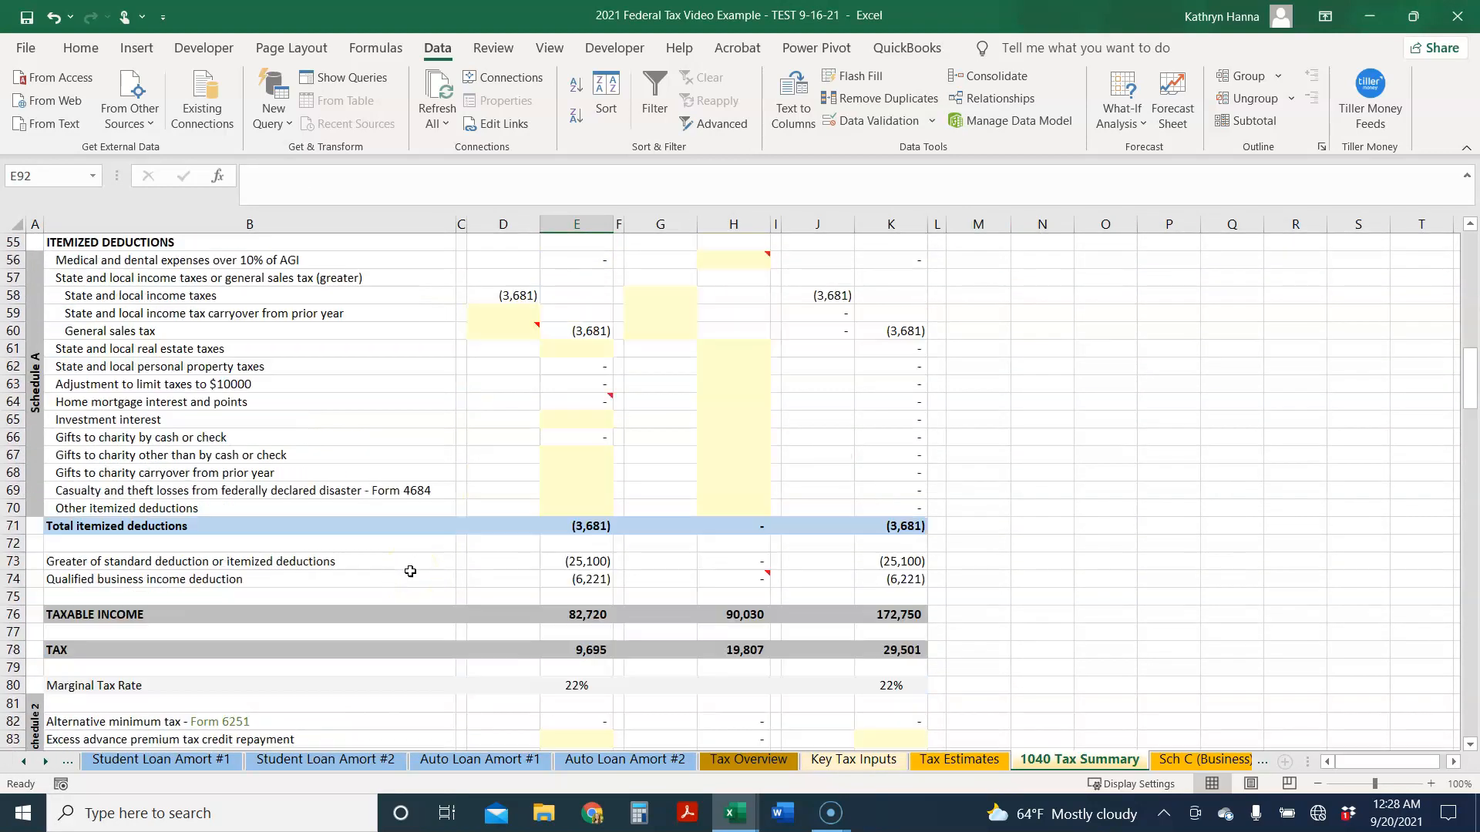
scroll(410, 572, down, 4)
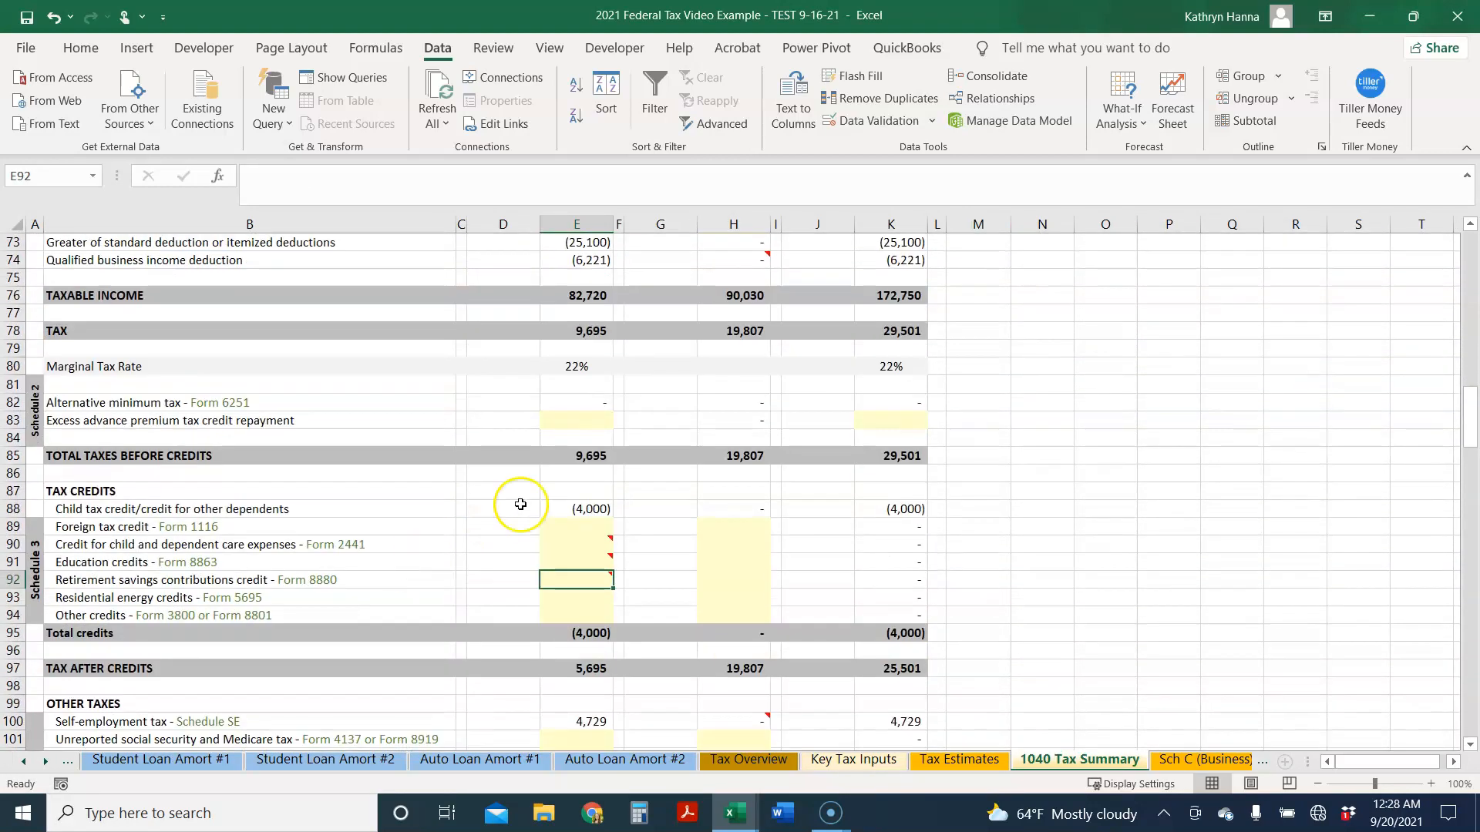
- Replace the Scenario #1 child tax credit formula in E88 with the negative of User Customized cell E28
click(566, 511)
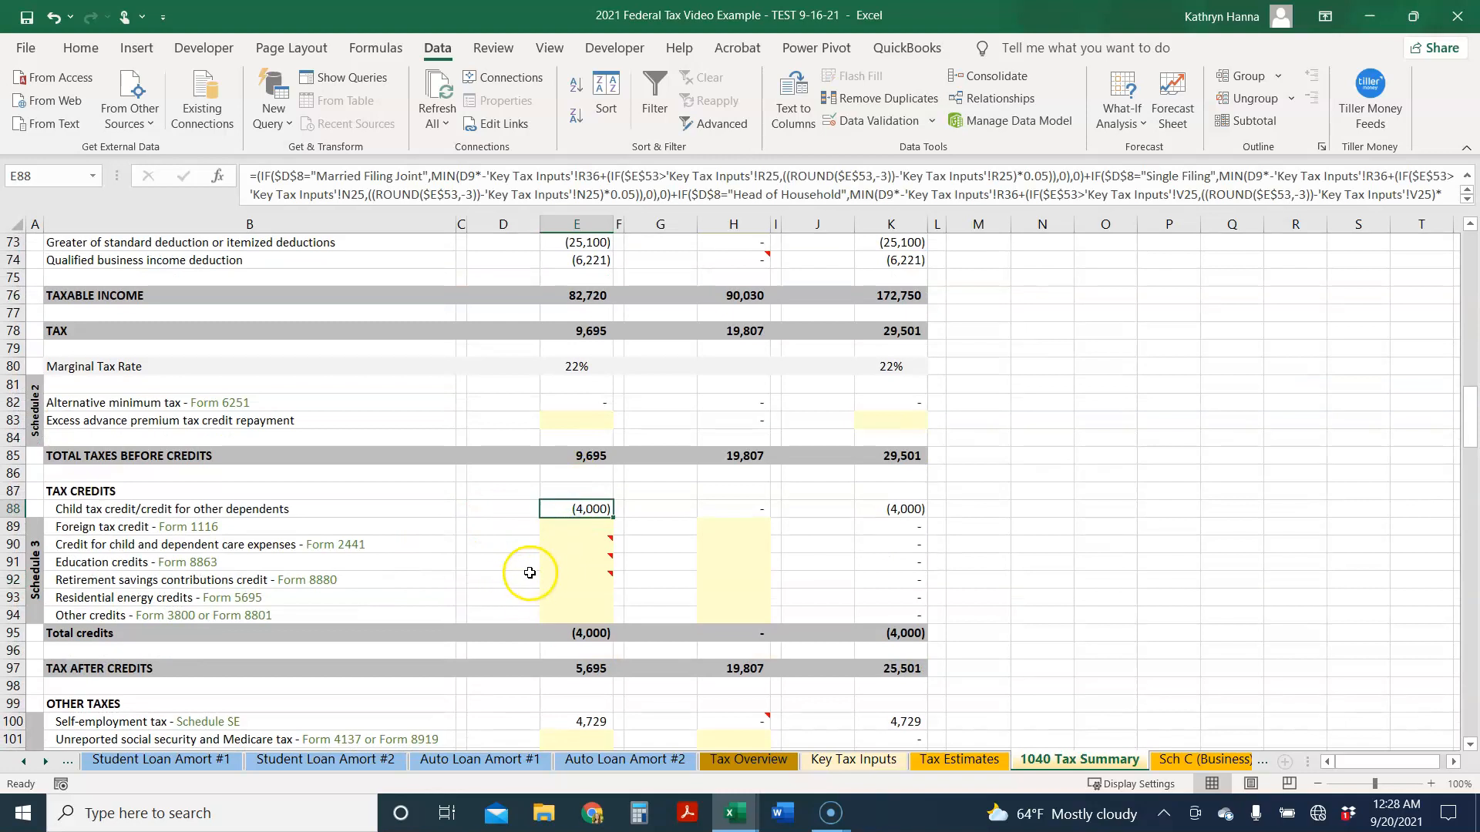
text(=-)
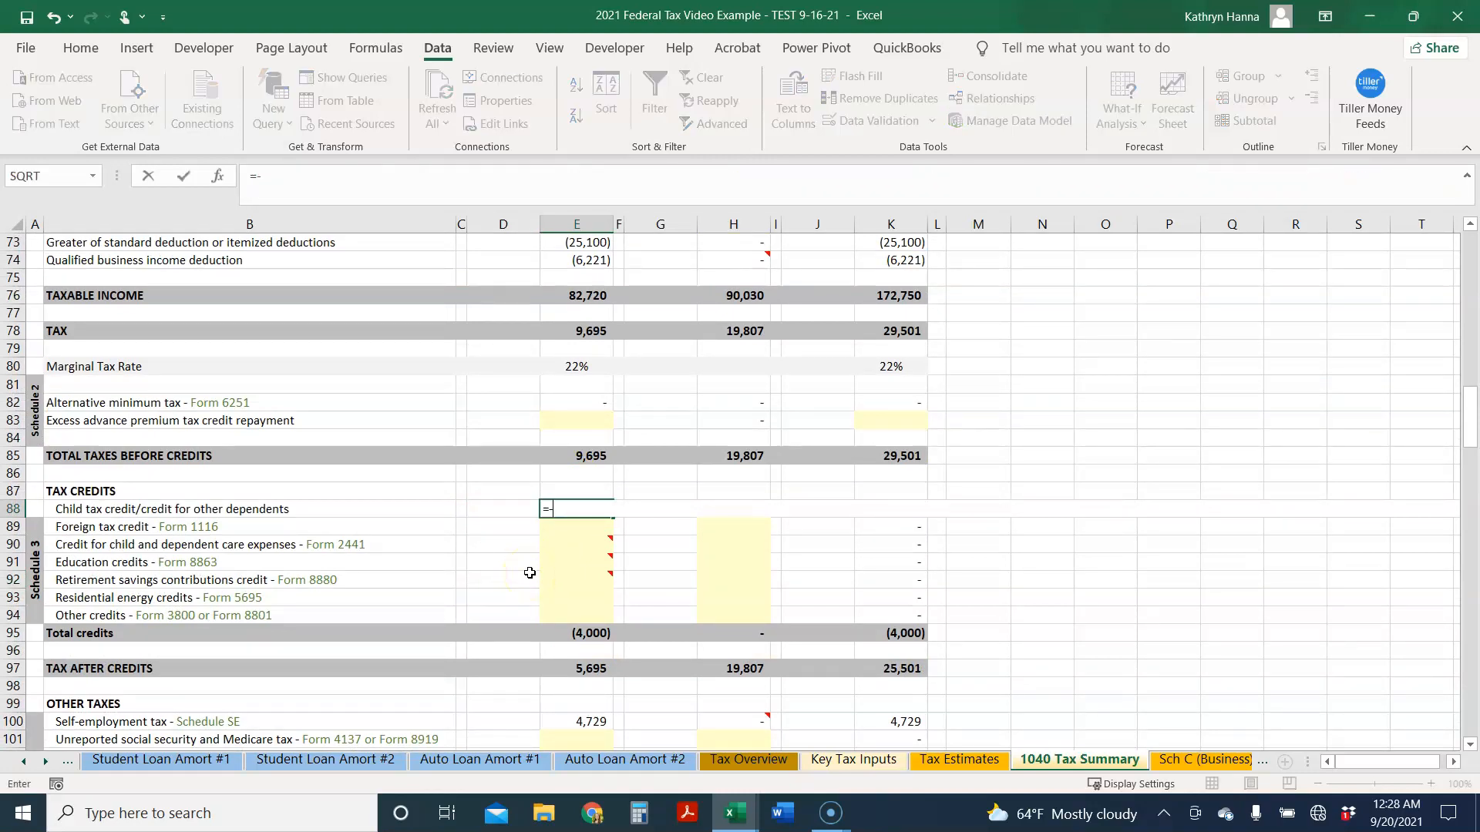
click(24, 762)
click(24, 761)
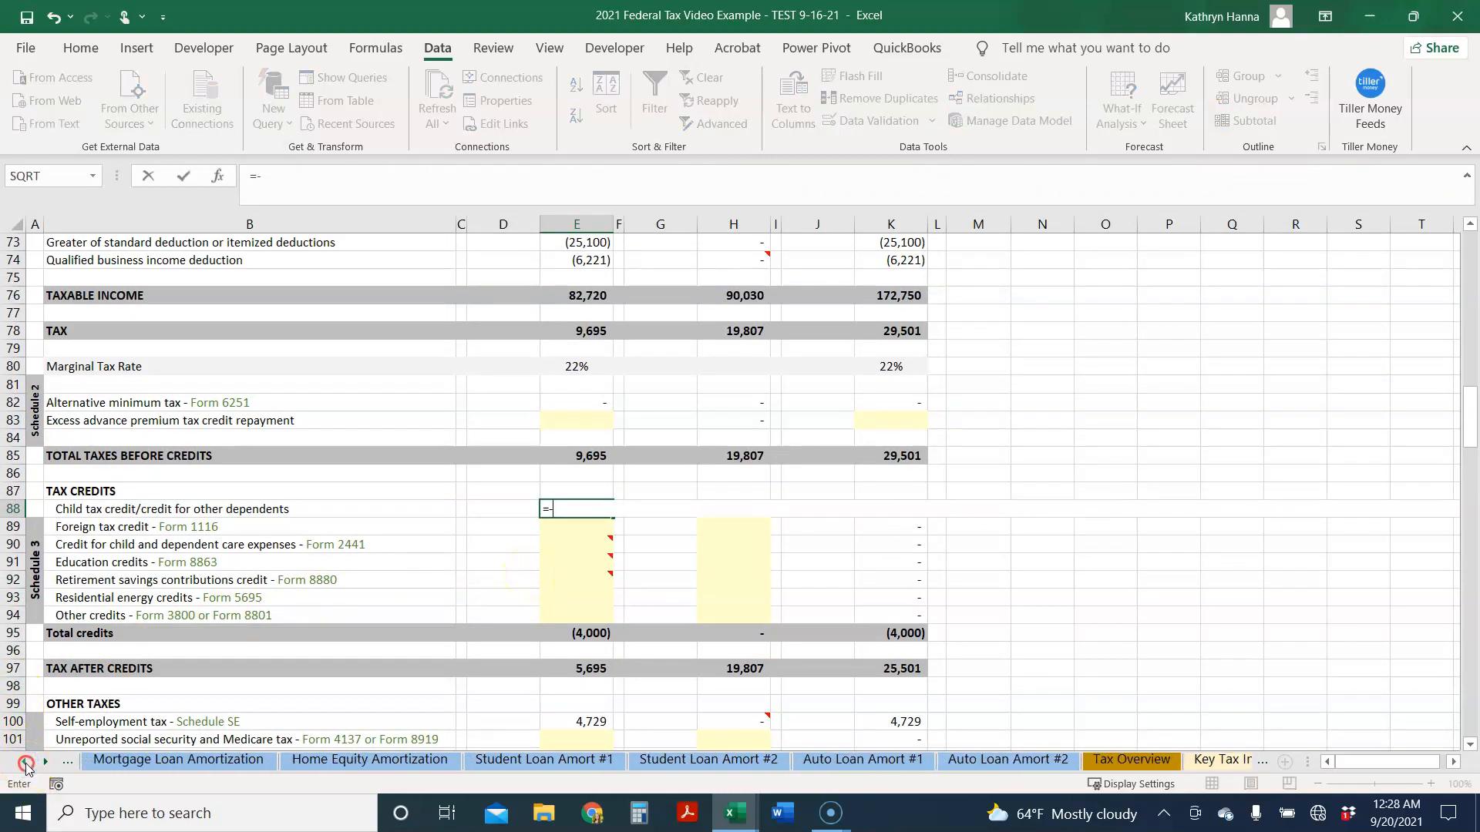
right_click(24, 761)
drag(318, 588, 318, 505)
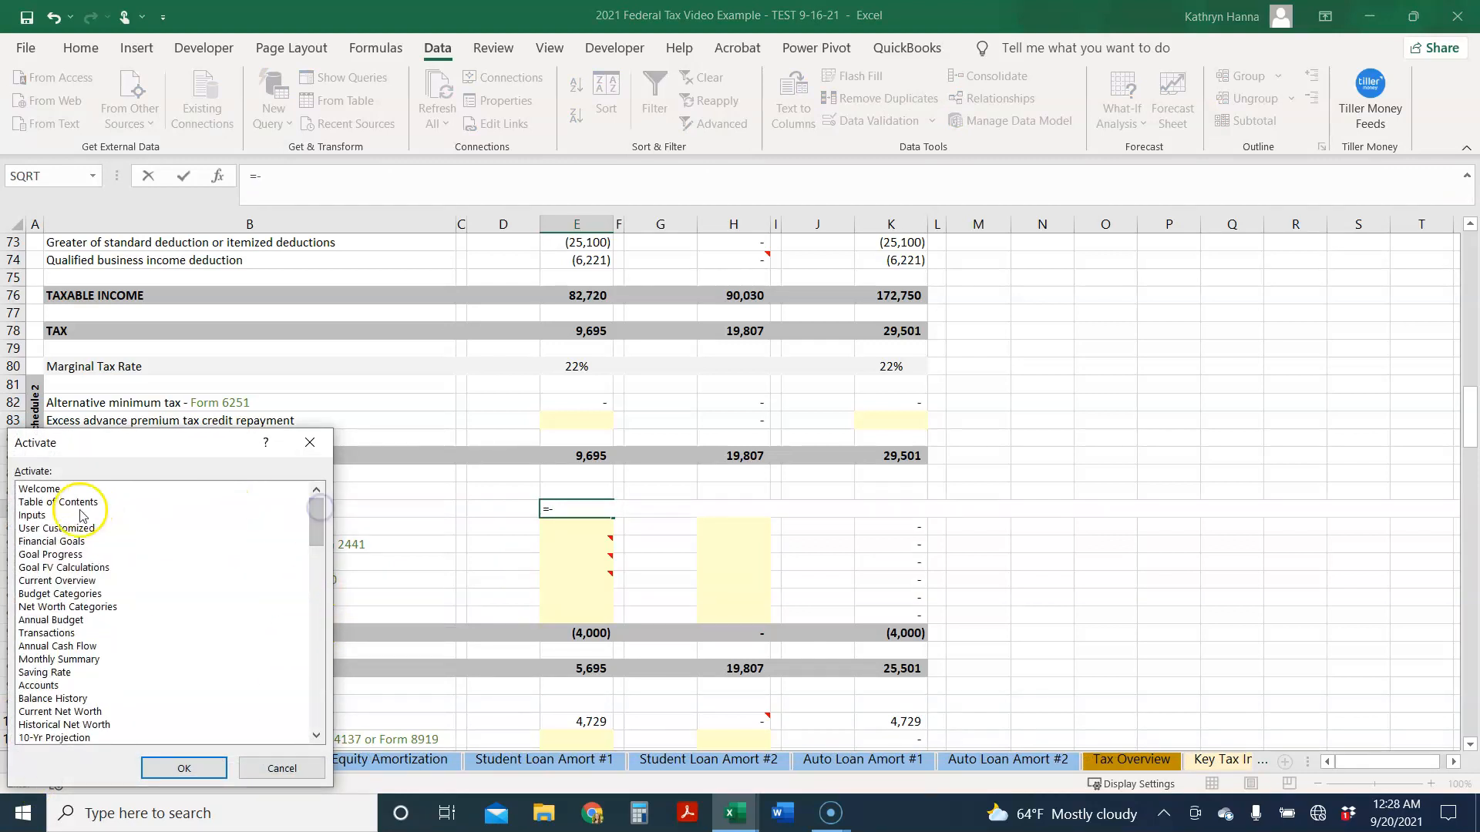
double_click(58, 529)
click(544, 491)
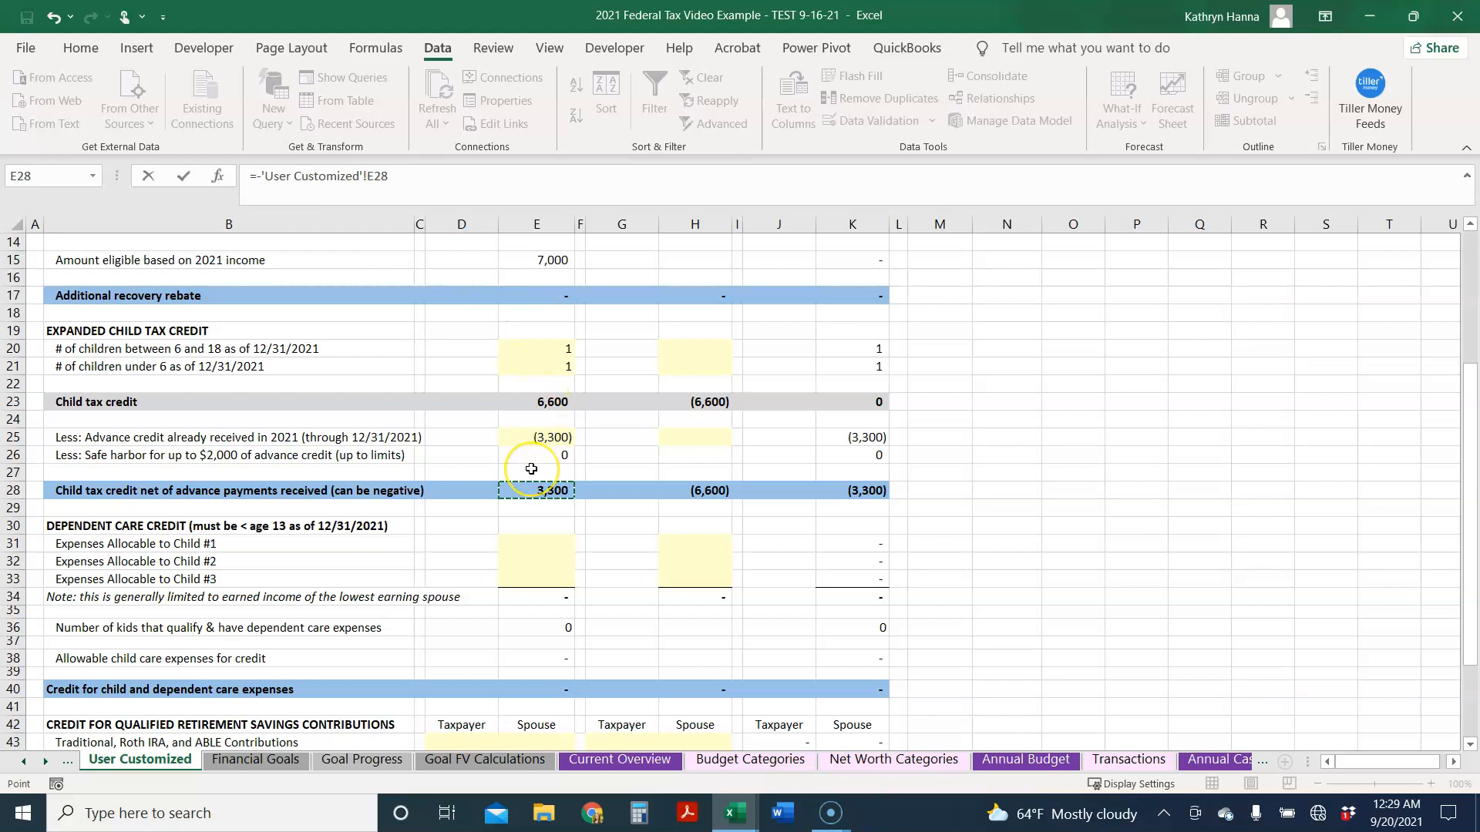
key(Return)
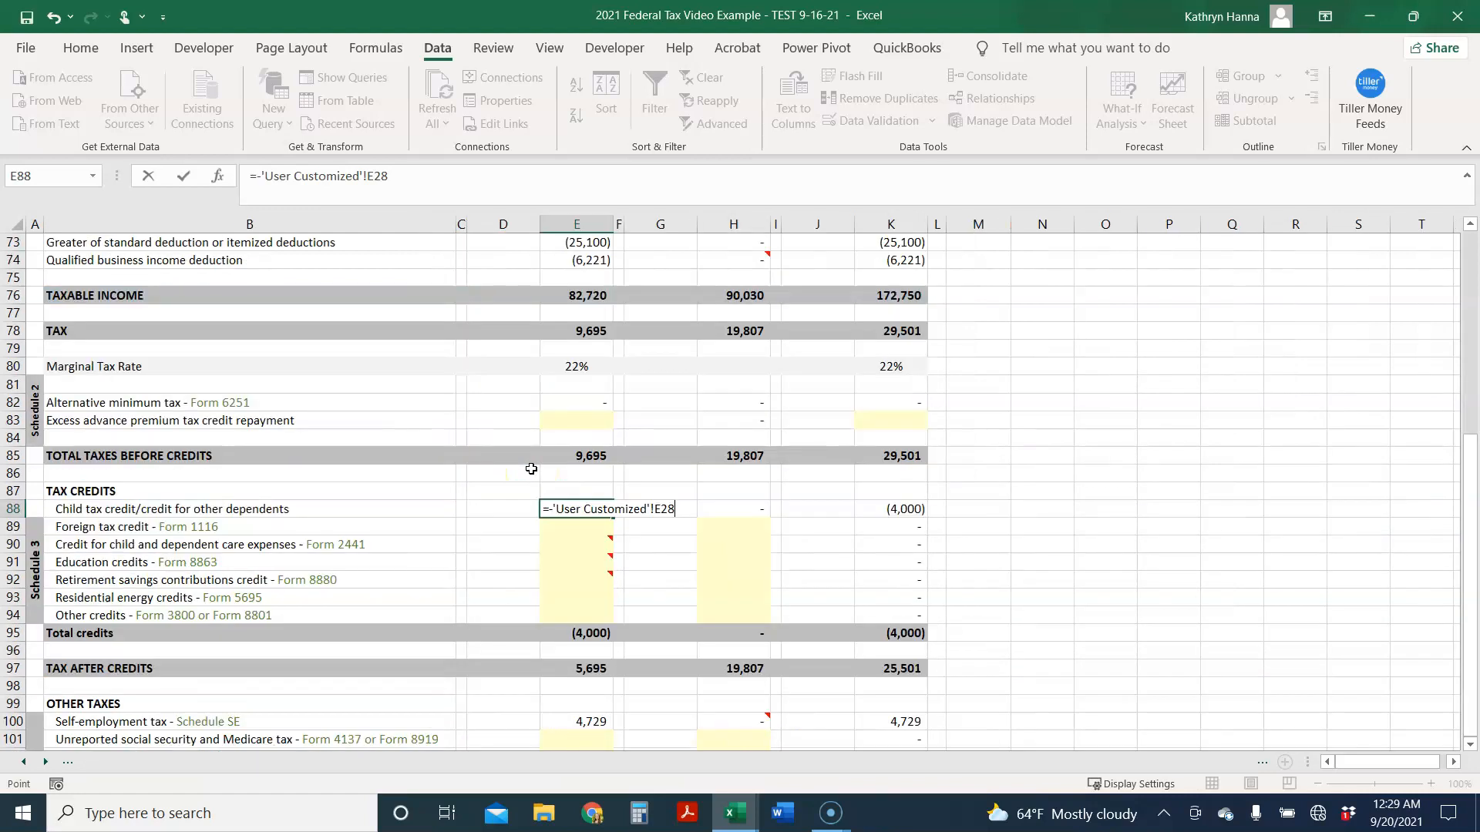
- Review the tax credits, other taxes, payments and amount owed sections of the 1040 Tax Summary
click(562, 553)
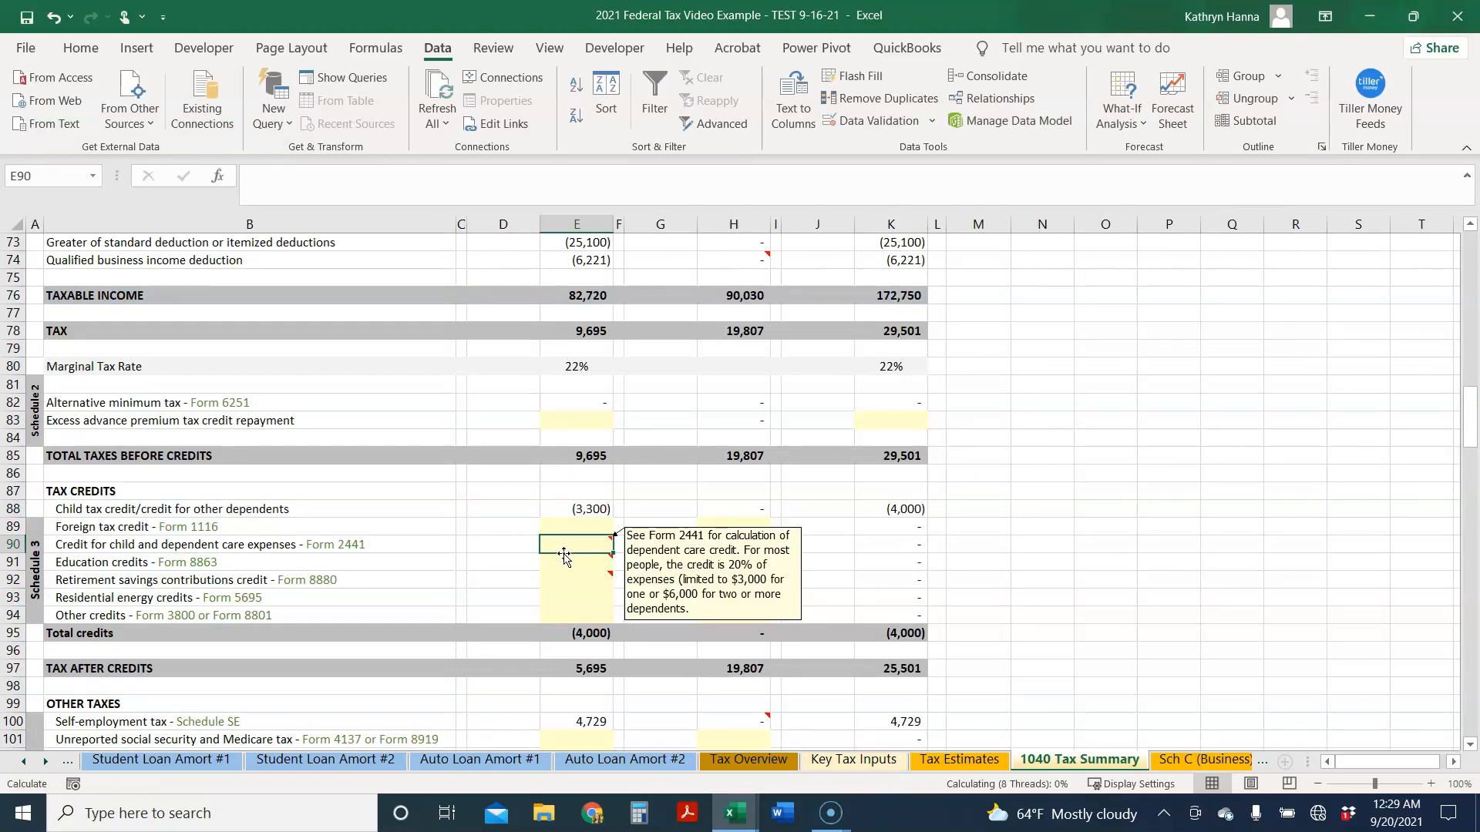
scroll(574, 567, down, 5)
scroll(583, 576, up, 1)
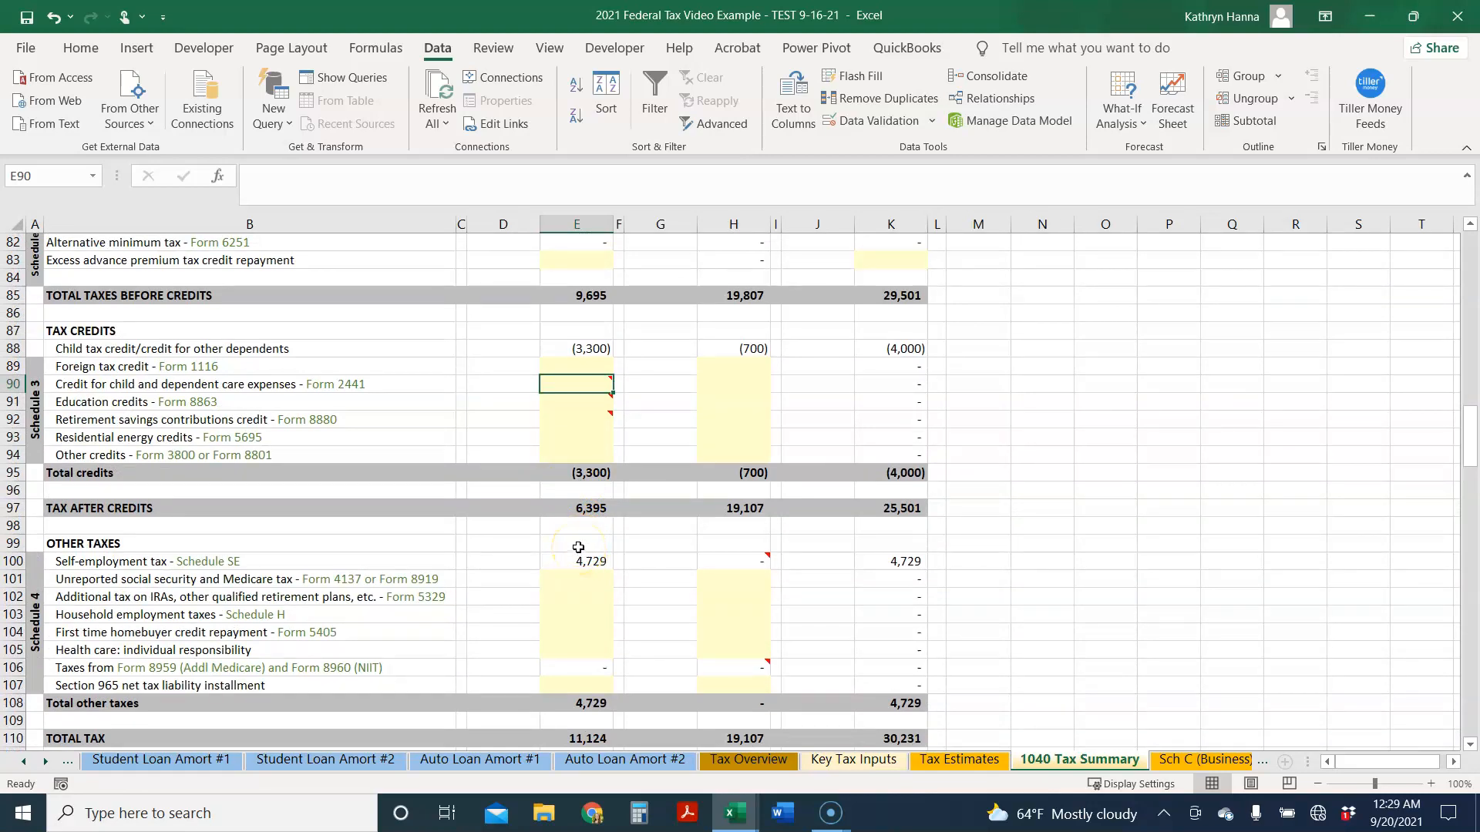
scroll(578, 547, down, 12)
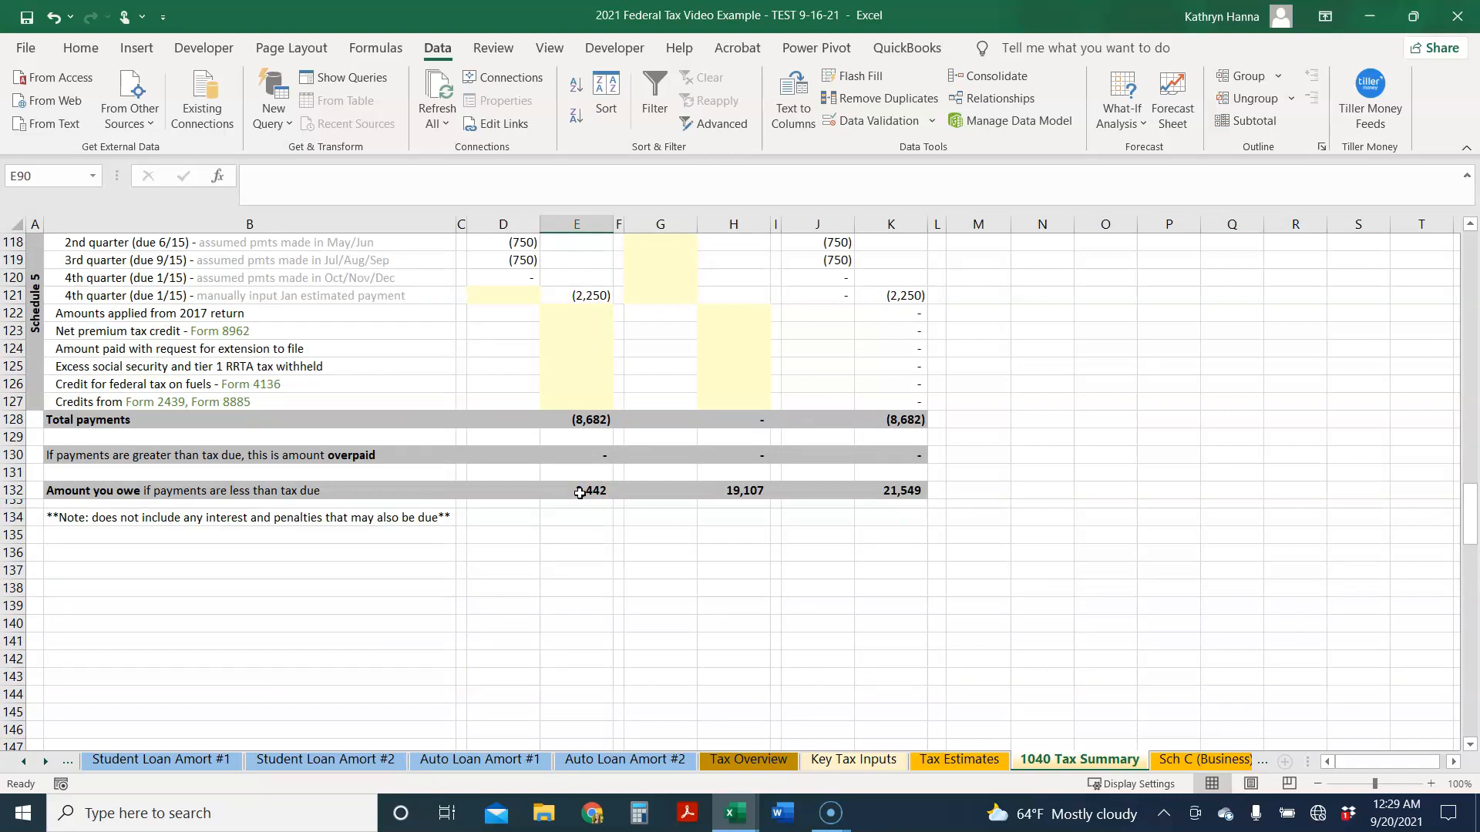
scroll(580, 493, up, 4)
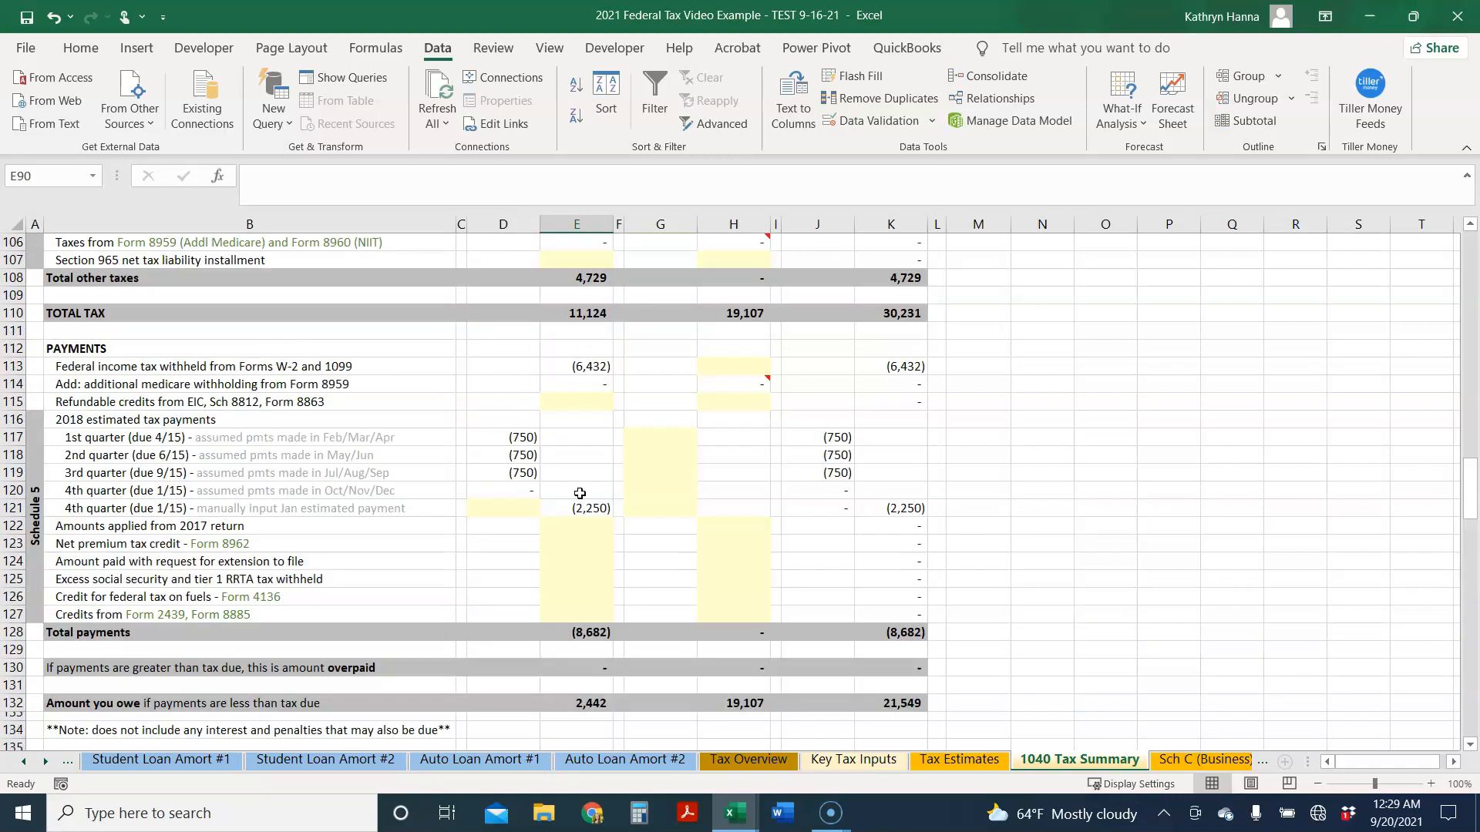
scroll(580, 493, up, 6)
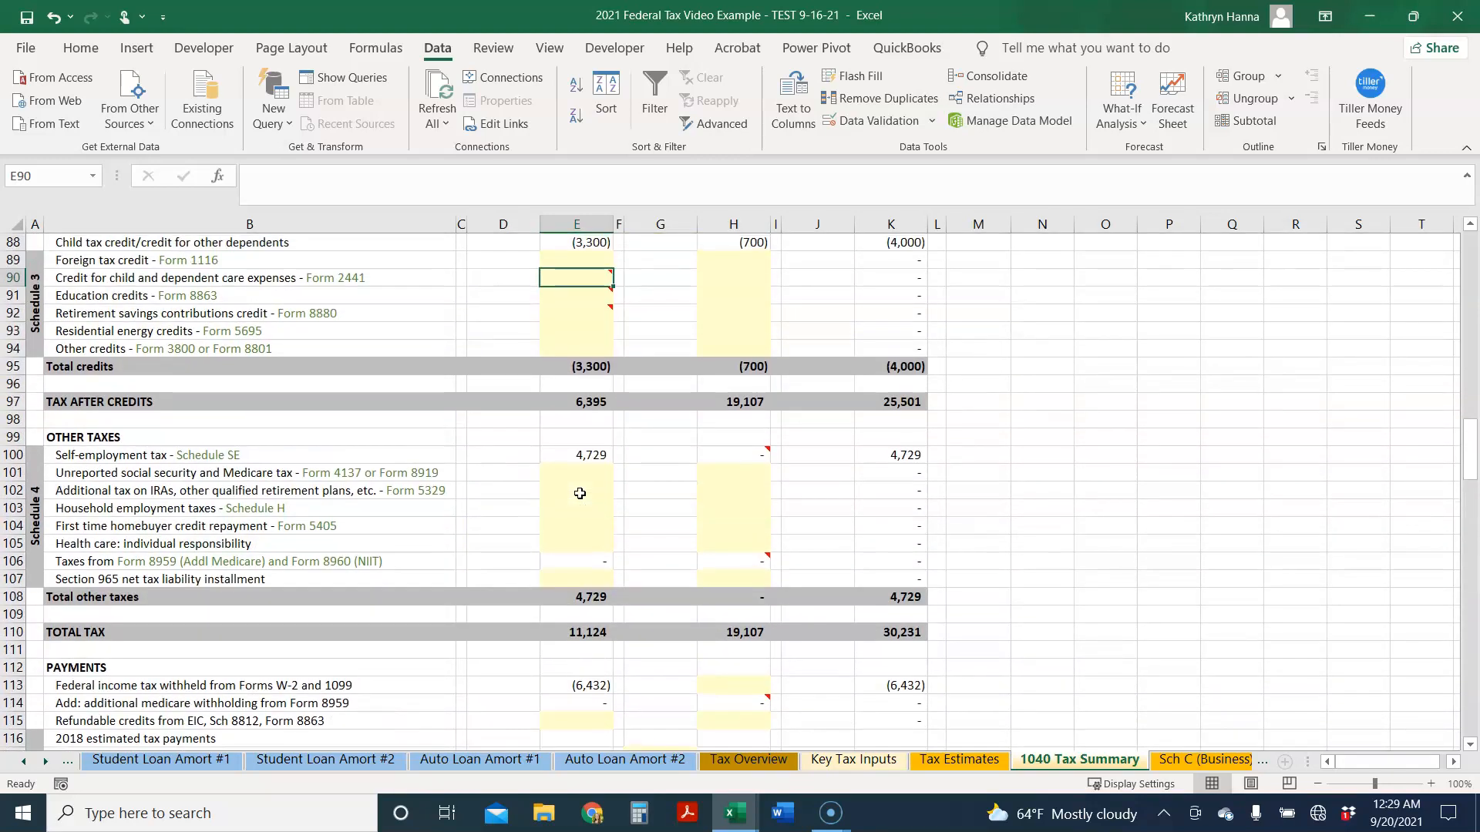
scroll(579, 493, up, 3)
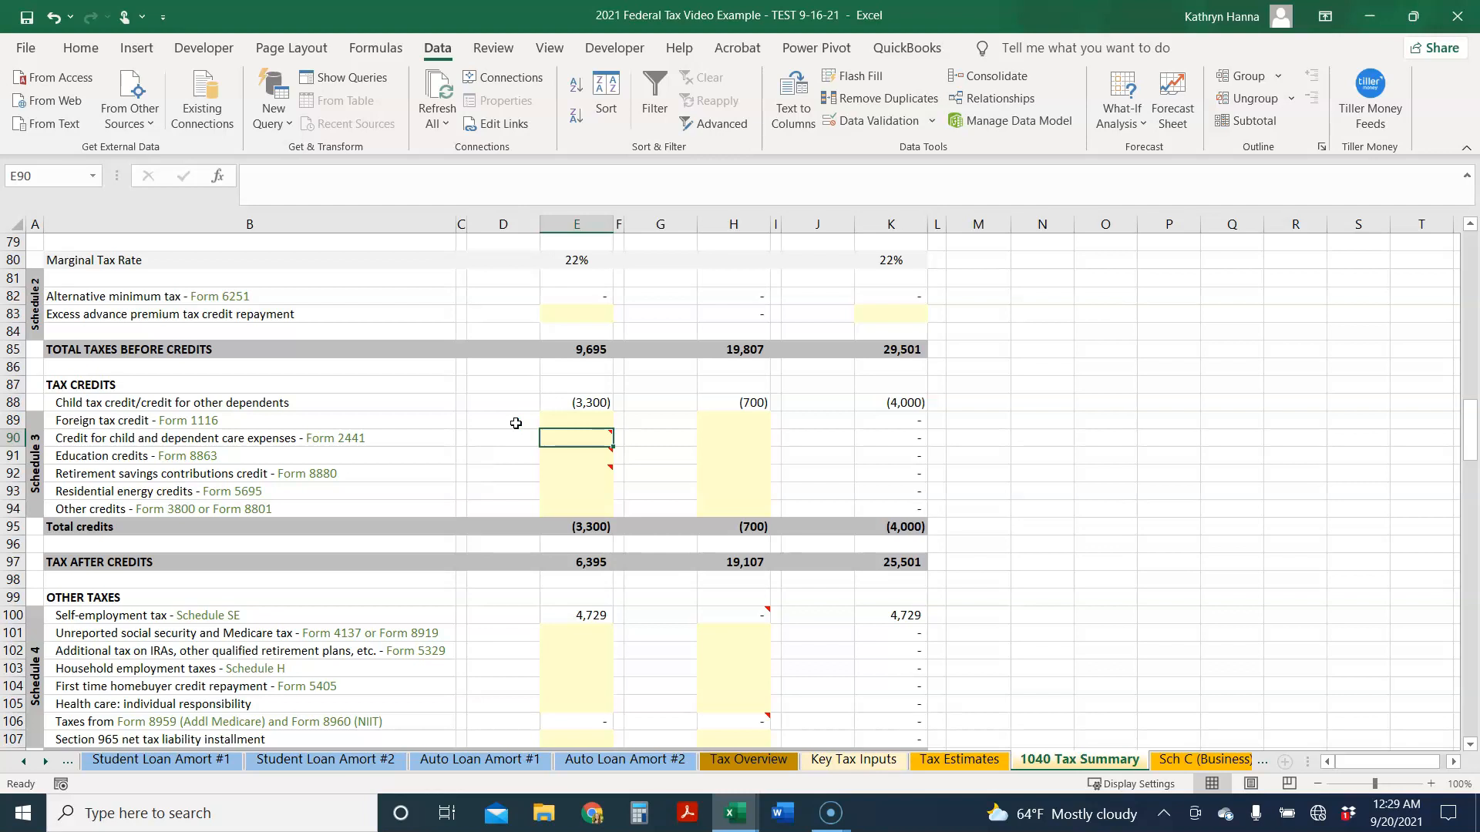
scroll(516, 423, down, 10)
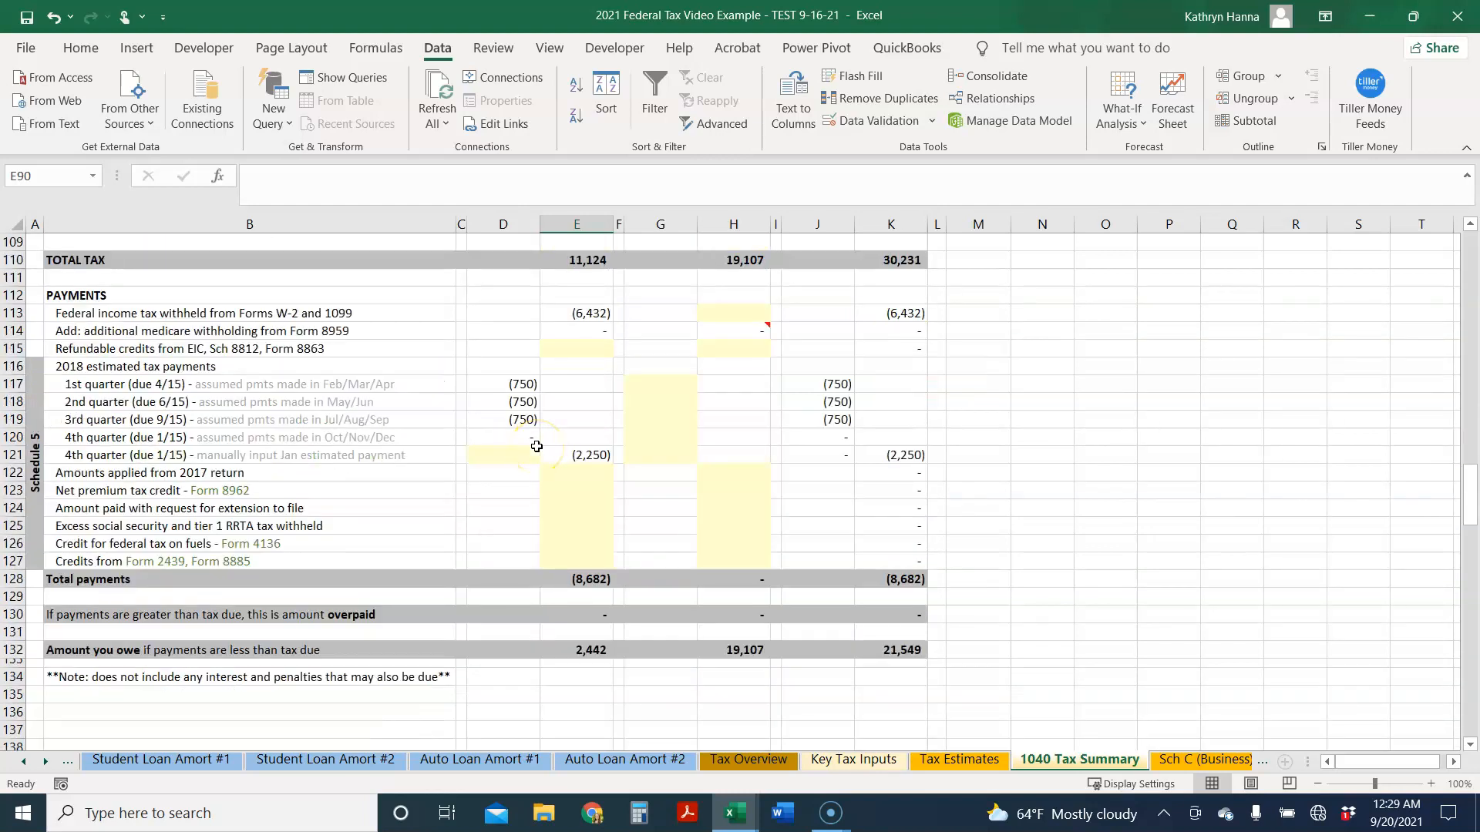